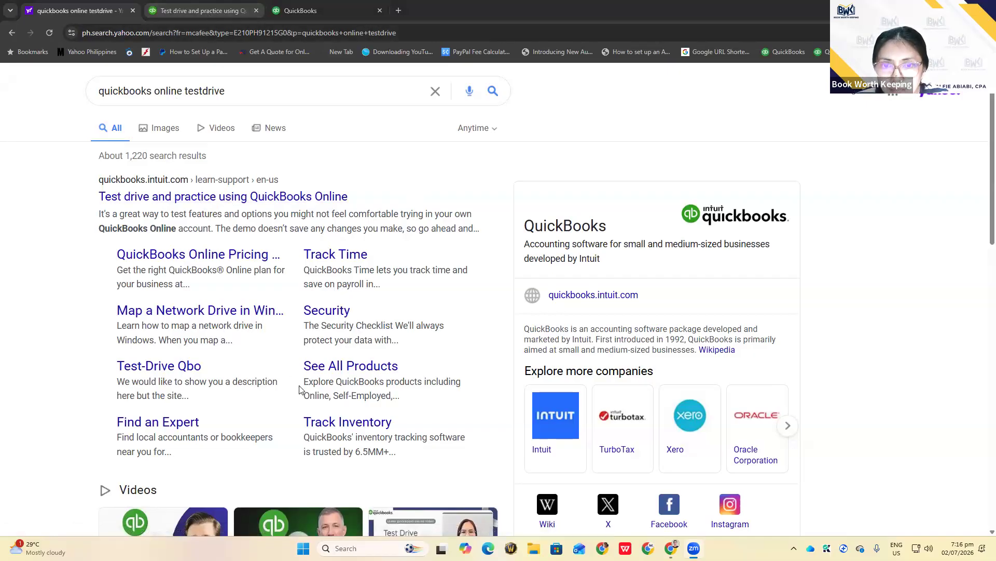
Scroll through the test drive support article's links, then go back to the QuickBooks sample company homepage
{"action": "left_click", "coordinate": [283, 13]}
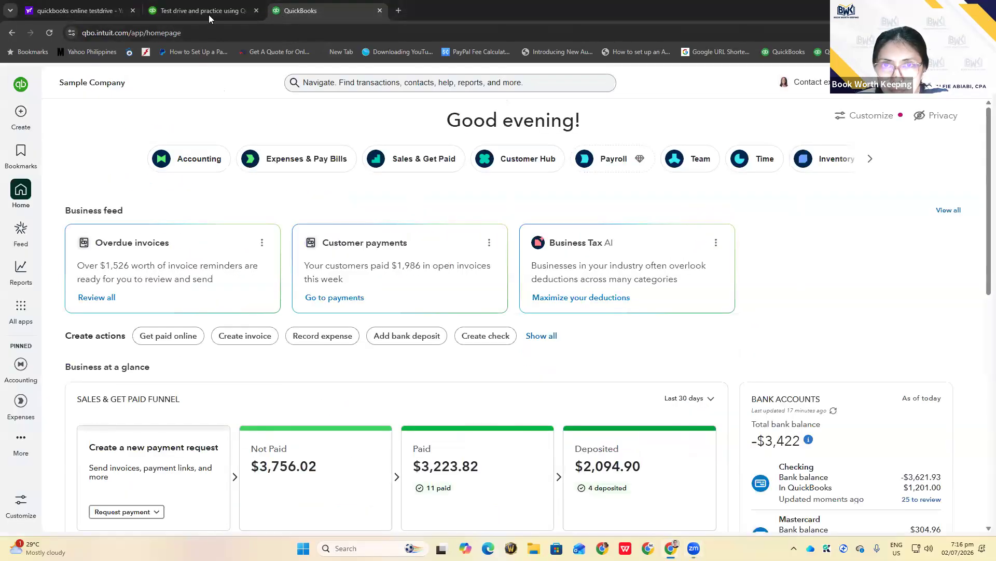
{"action": "left_click", "coordinate": [208, 14]}
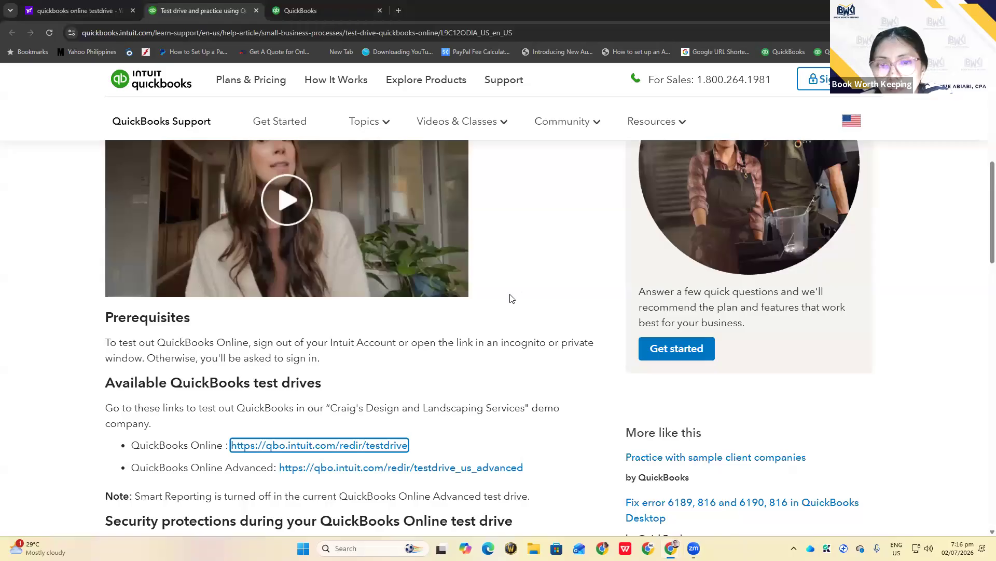
{"action": "scroll", "coordinate": [506, 311], "scroll_direction": "down", "scroll_amount": 2}
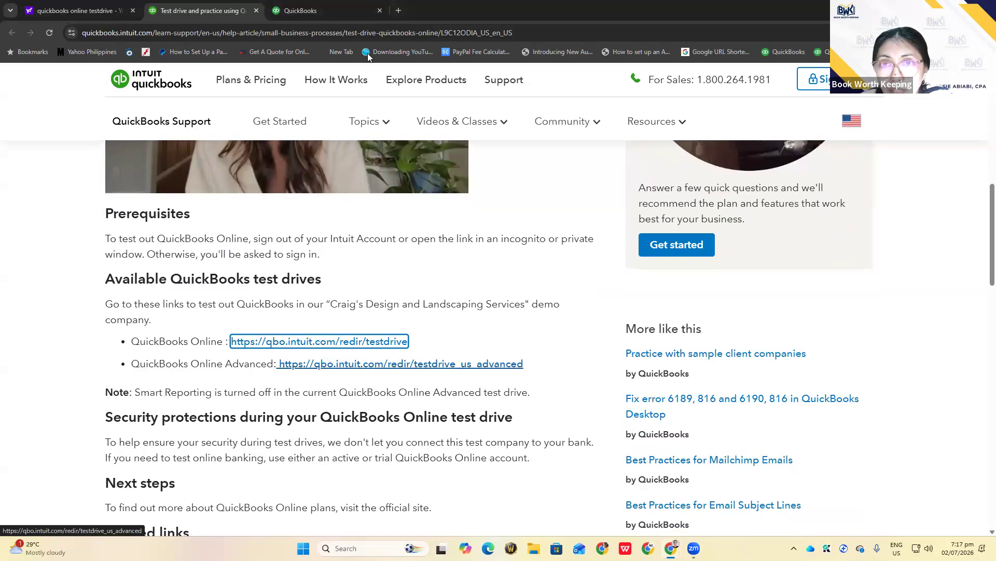
{"action": "left_click", "coordinate": [285, 10]}
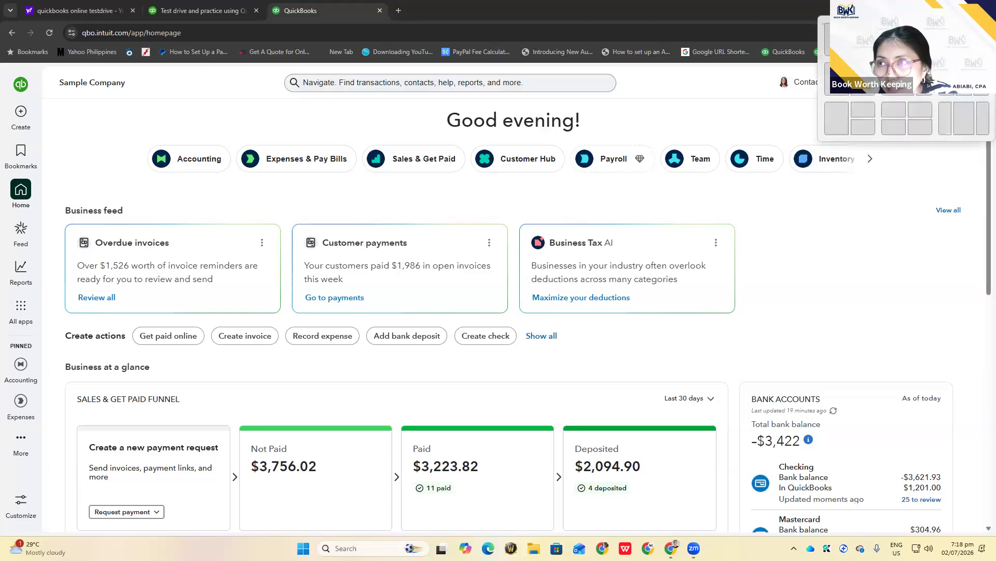
Switch to the Canva QBO Quick Navigation deck on slide 7 and open Chrome's main menu
{"action": "mouse_move", "coordinate": [671, 548]}
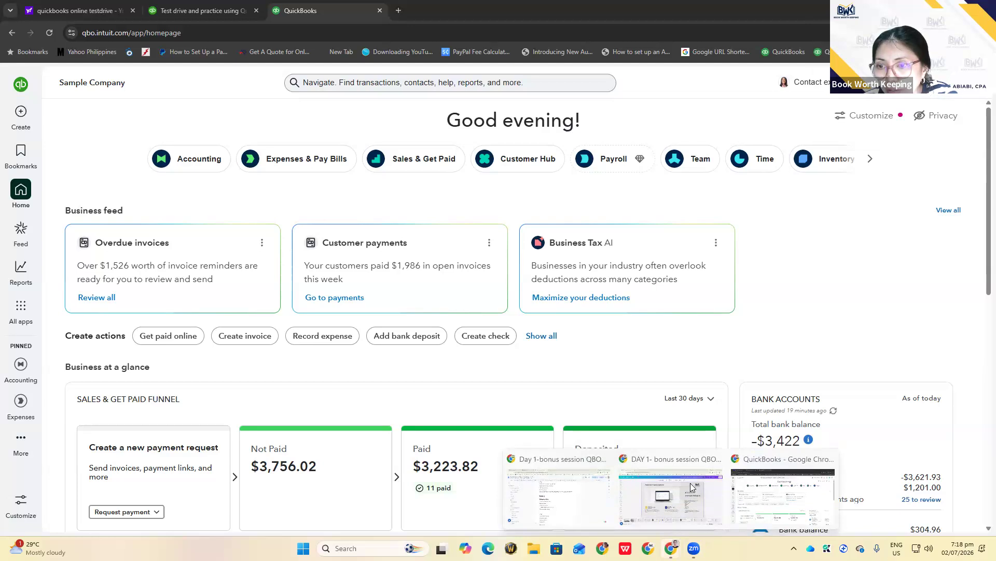
{"action": "left_click", "coordinate": [692, 501]}
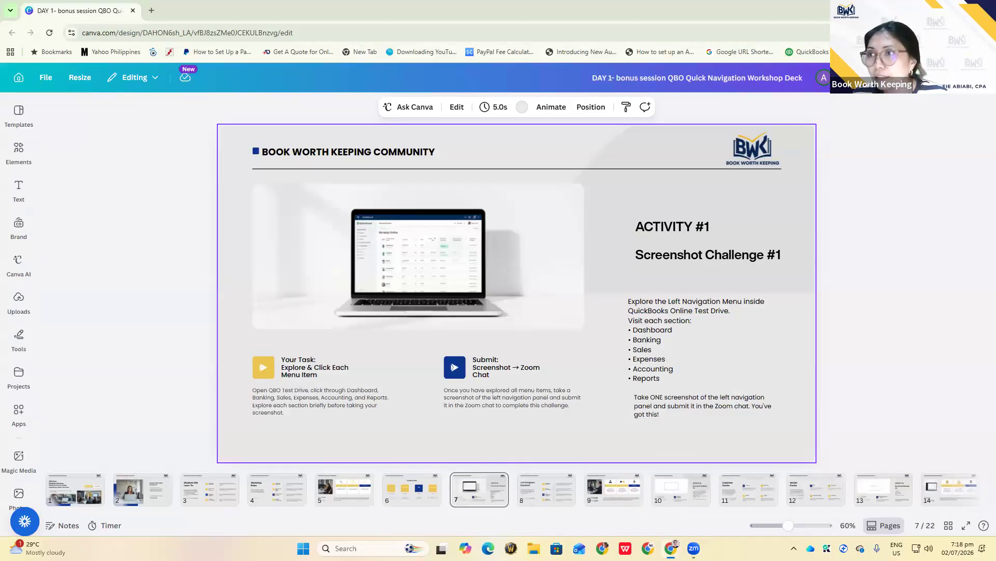
{"action": "left_click", "coordinate": [985, 32]}
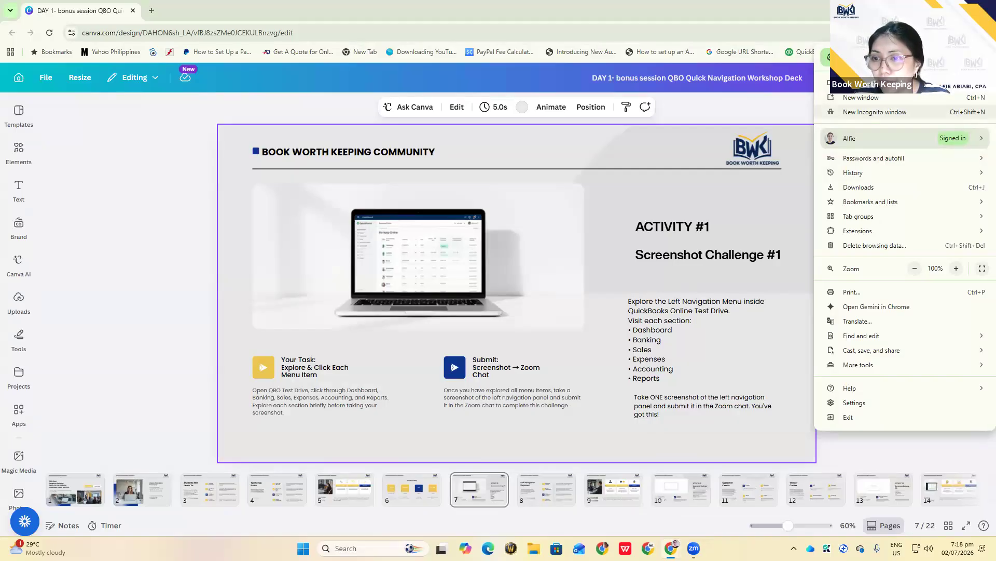
Recheck the 'quickbooks online testdrive' results and support article, then return to the QuickBooks homepage
{"action": "mouse_move", "coordinate": [671, 546]}
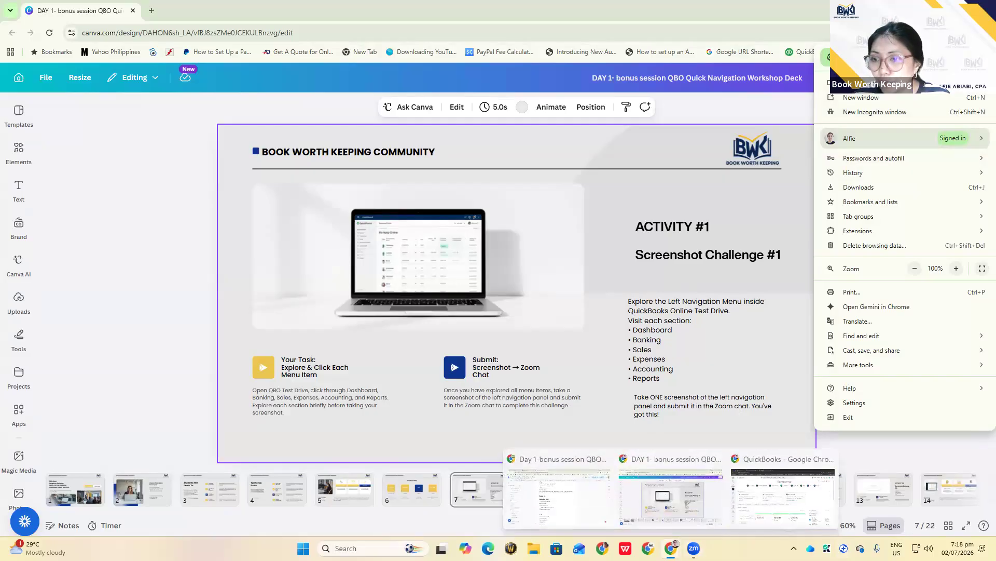
{"action": "left_click", "coordinate": [753, 515]}
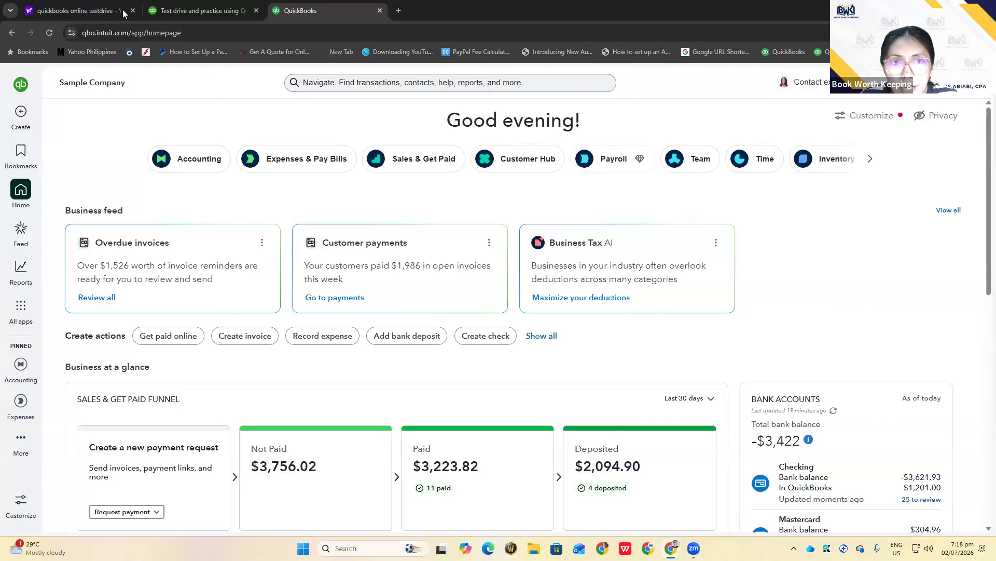
{"action": "left_click", "coordinate": [85, 10]}
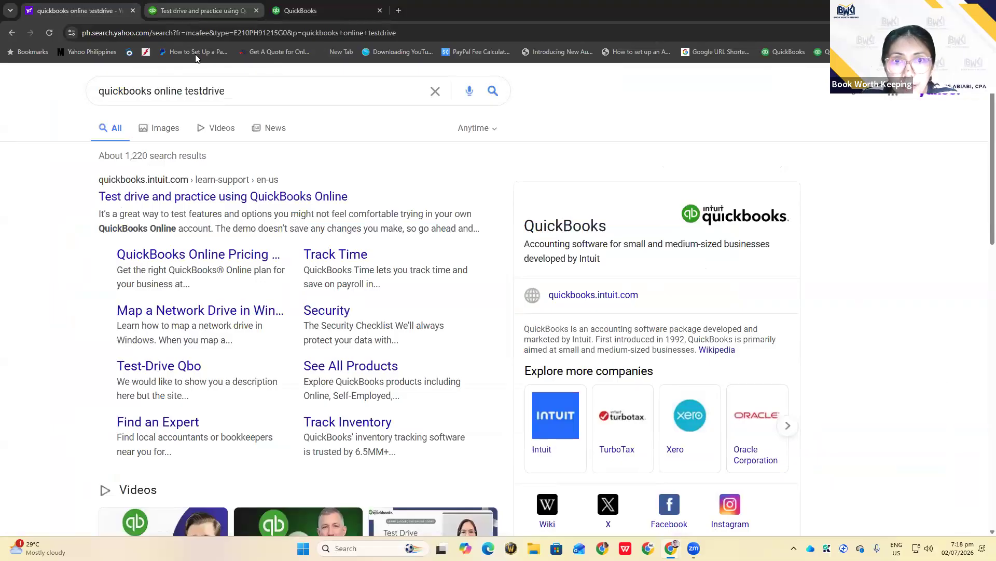
{"action": "left_click", "coordinate": [220, 196]}
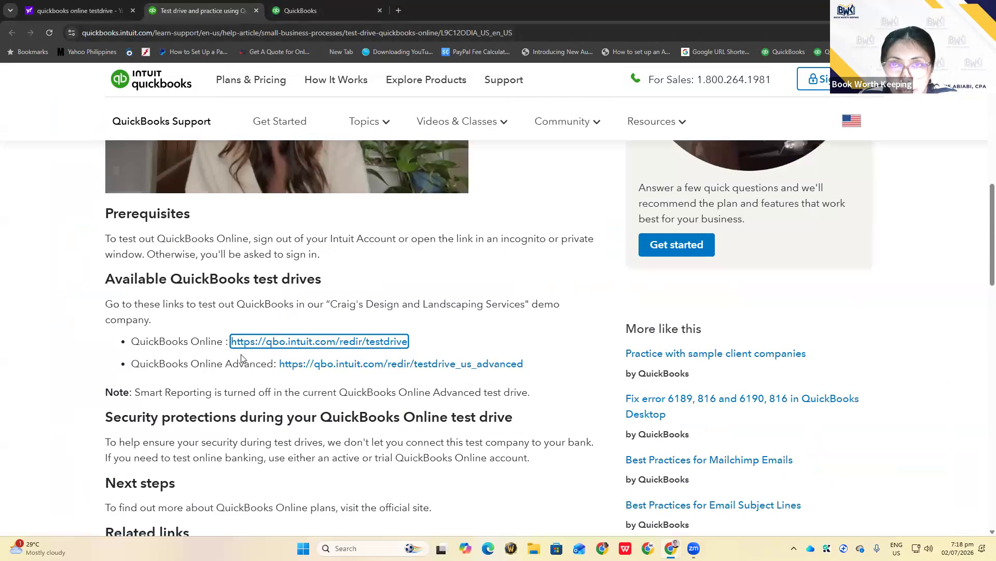
{"action": "left_click", "coordinate": [288, 10]}
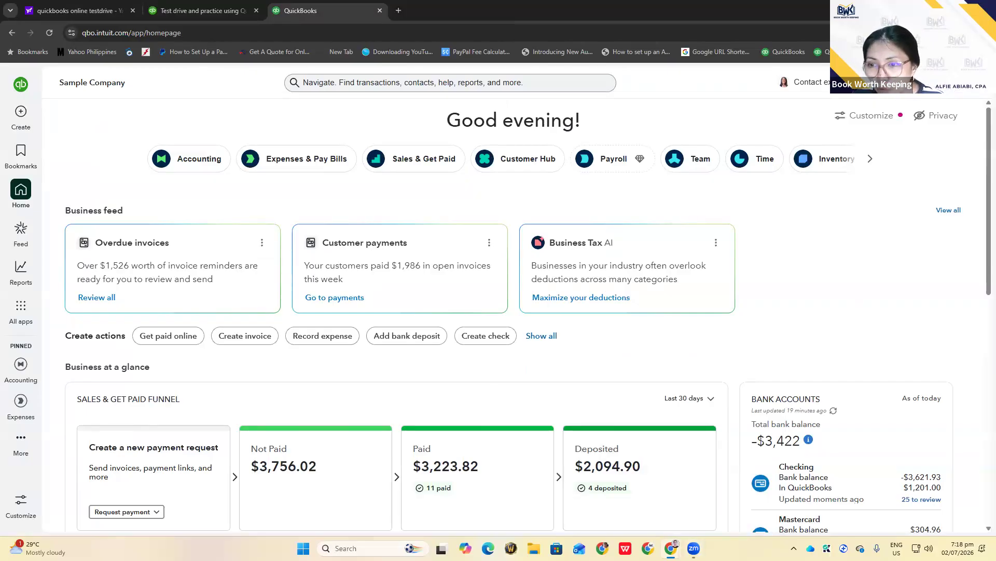
View Chrome's Delete browsing data options, cancel without clearing anything, and close the Settings tab
{"action": "mouse_move", "coordinate": [671, 548]}
{"action": "left_click", "coordinate": [643, 488]}
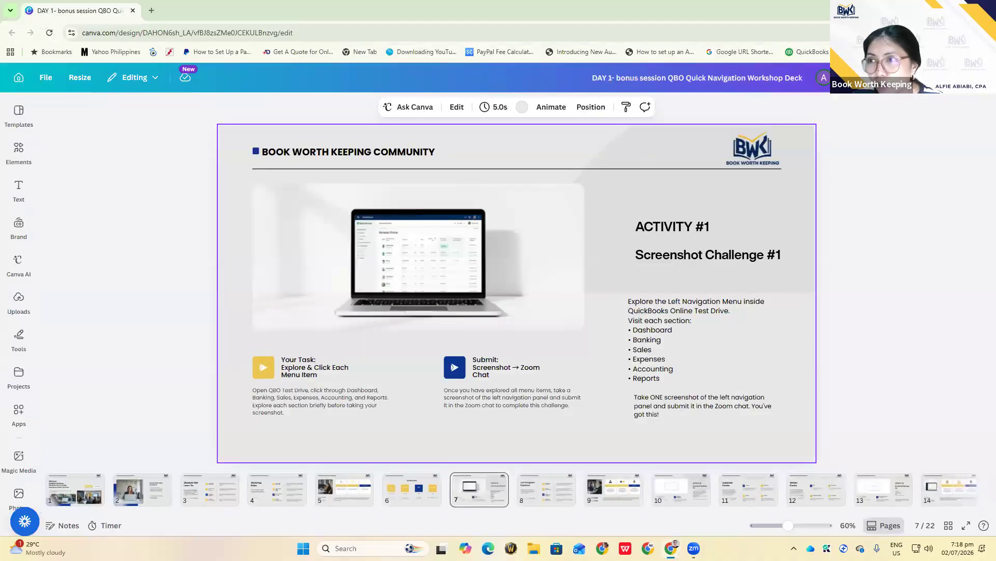
{"action": "left_click", "coordinate": [985, 33]}
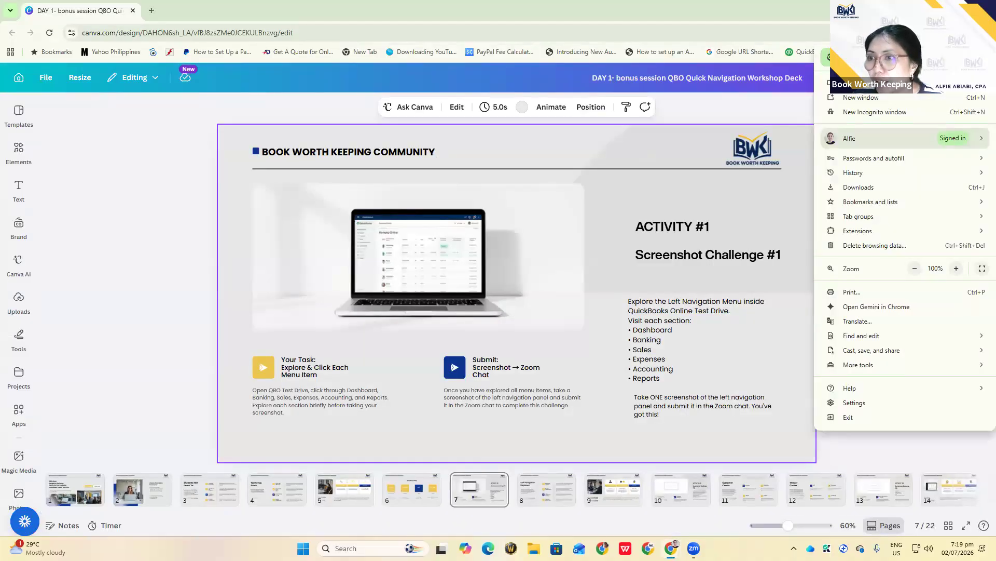
{"action": "left_click", "coordinate": [875, 246]}
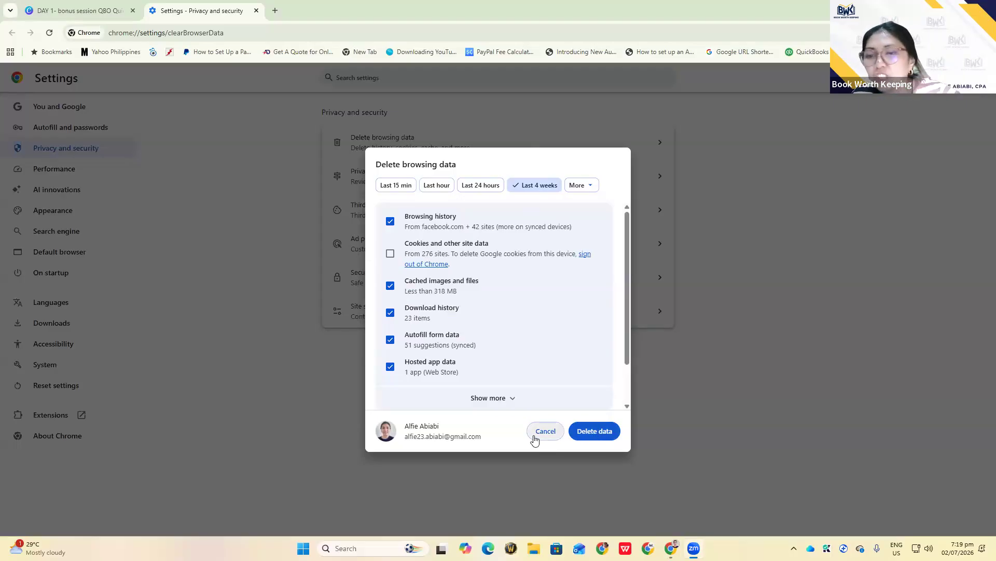
{"action": "left_click", "coordinate": [550, 433]}
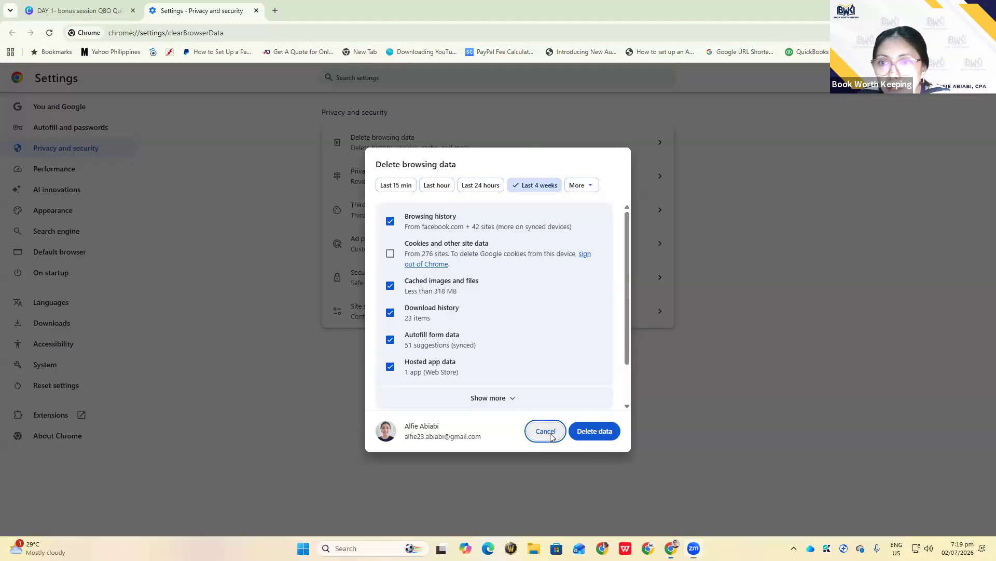
{"action": "left_click", "coordinate": [550, 433]}
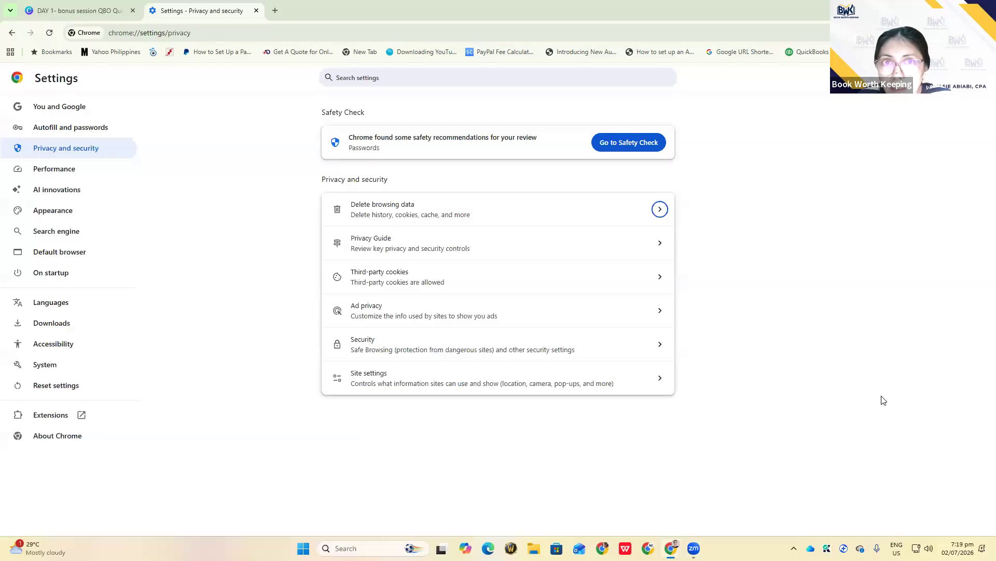
{"action": "left_click", "coordinate": [257, 11]}
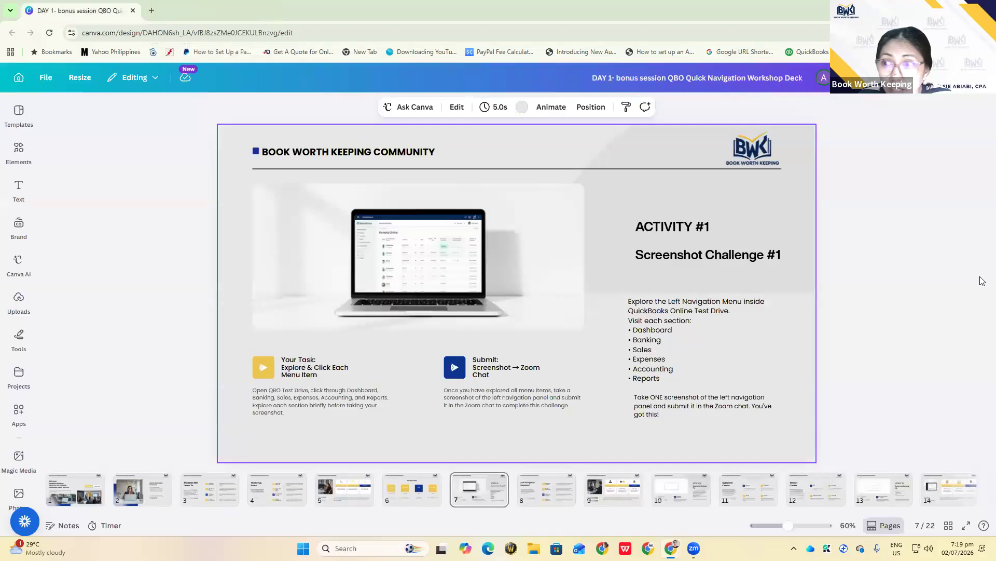
Return to the QuickBooks homepage and show the Create list of Customers, Vendors, Team and Other forms
{"action": "mouse_move", "coordinate": [671, 548]}
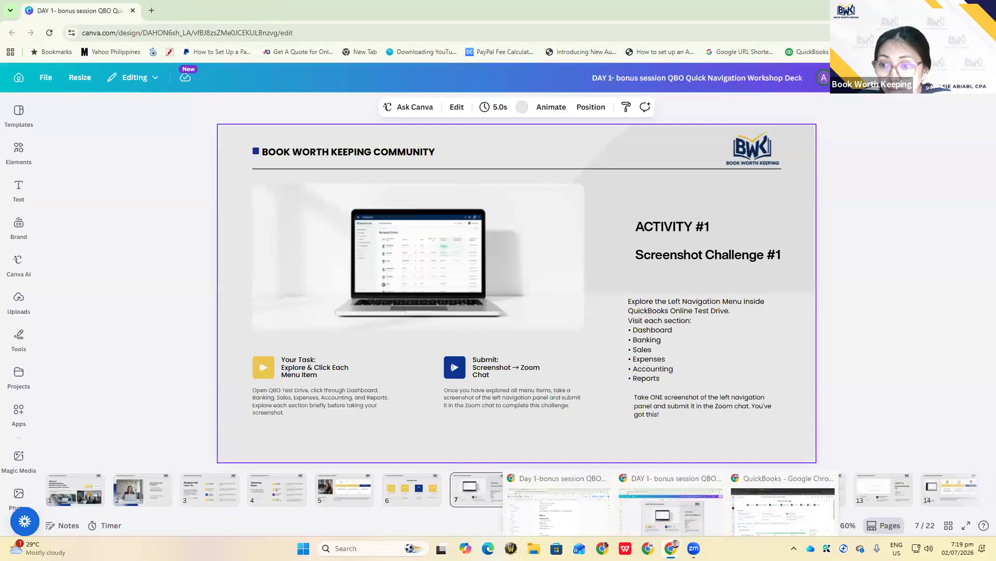
{"action": "left_click", "coordinate": [777, 503]}
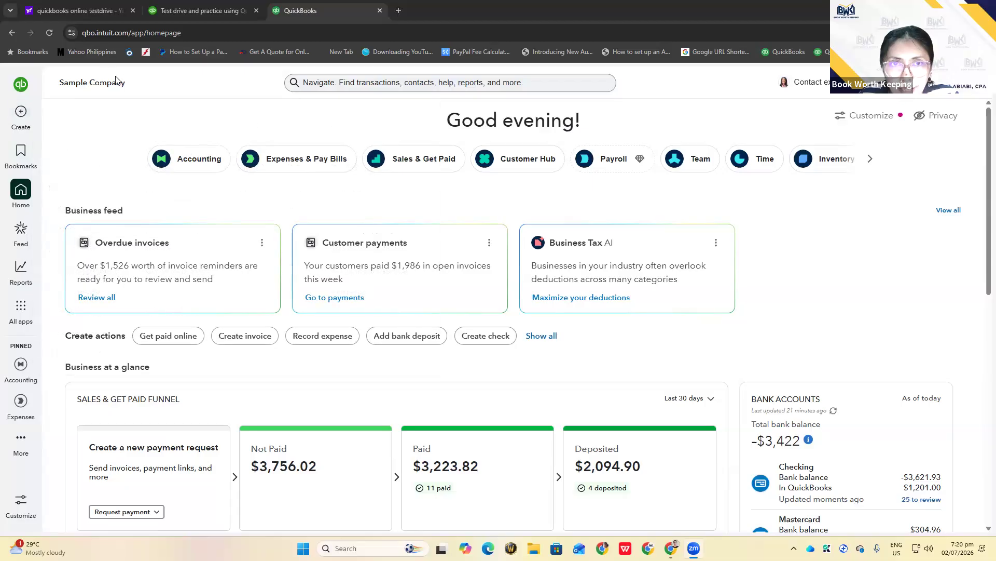
{"action": "left_click", "coordinate": [26, 128]}
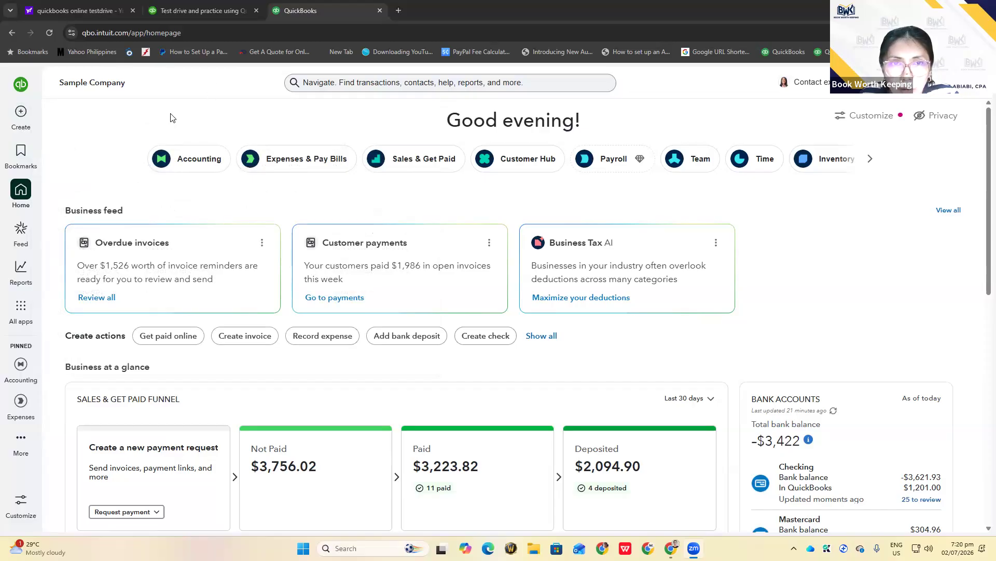
{"action": "mouse_move", "coordinate": [24, 114]}
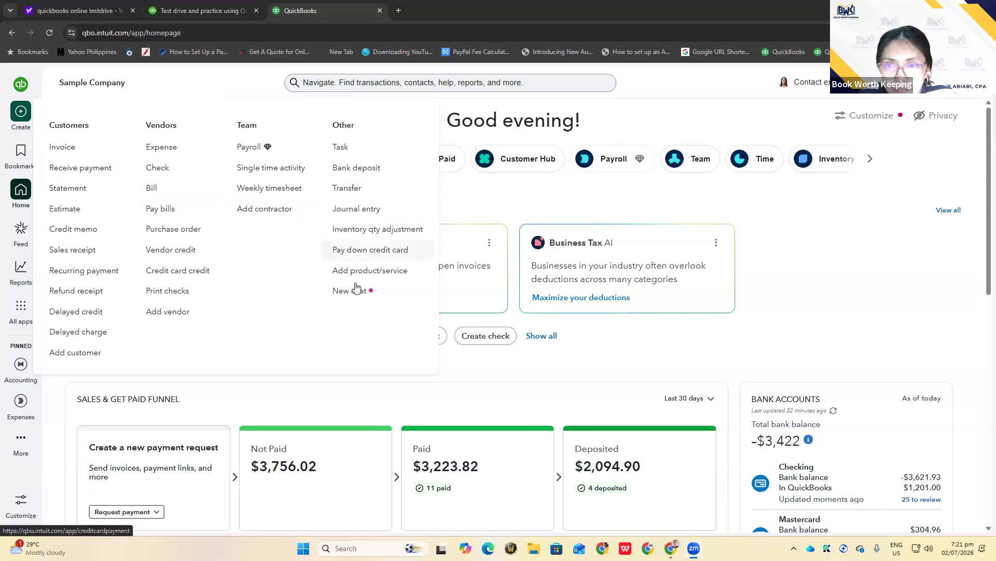
Show the All apps Accounting submenu with Bank transactions, Reconcile and Chart of accounts
{"action": "left_click", "coordinate": [109, 92]}
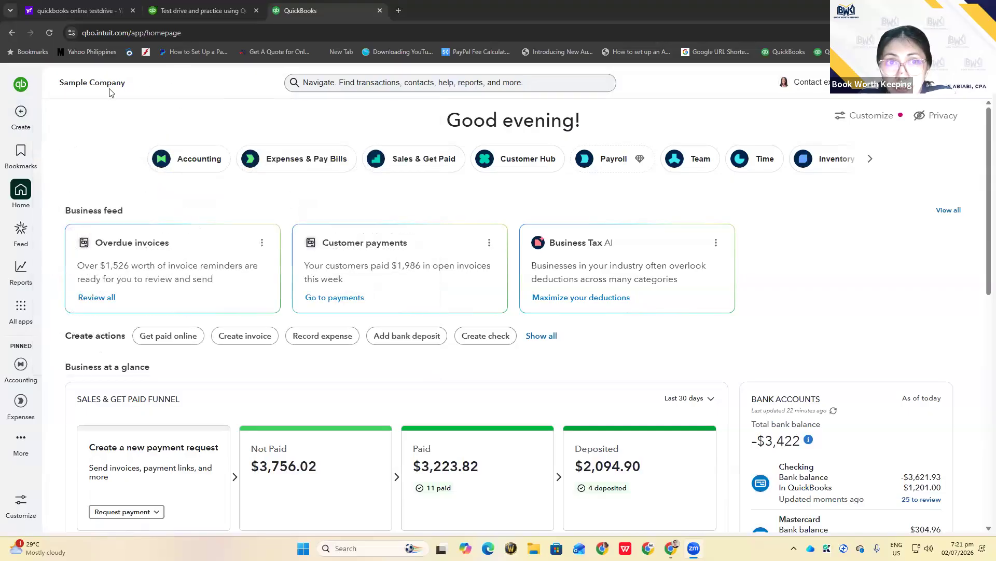
{"action": "left_click", "coordinate": [21, 113]}
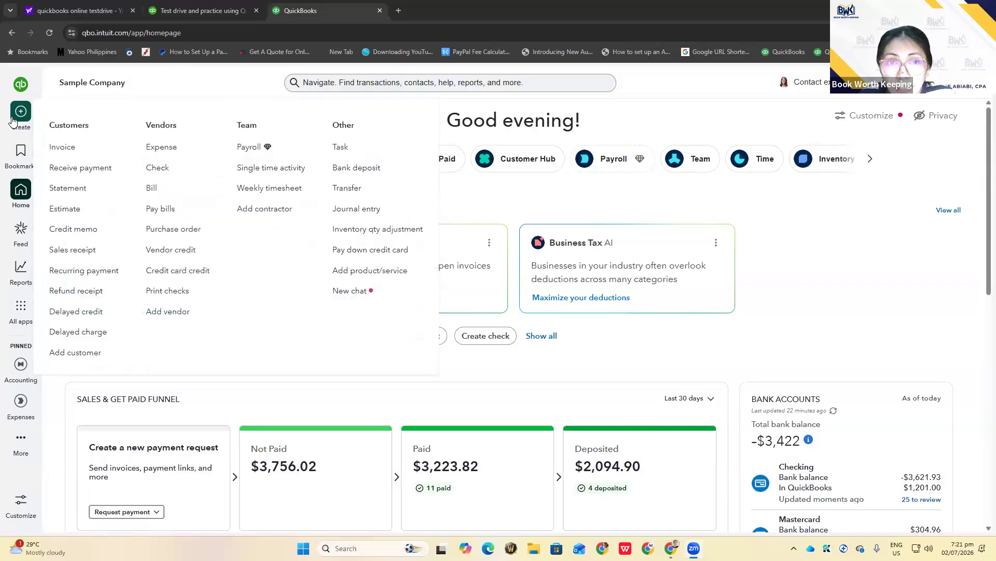
{"action": "left_click", "coordinate": [21, 164]}
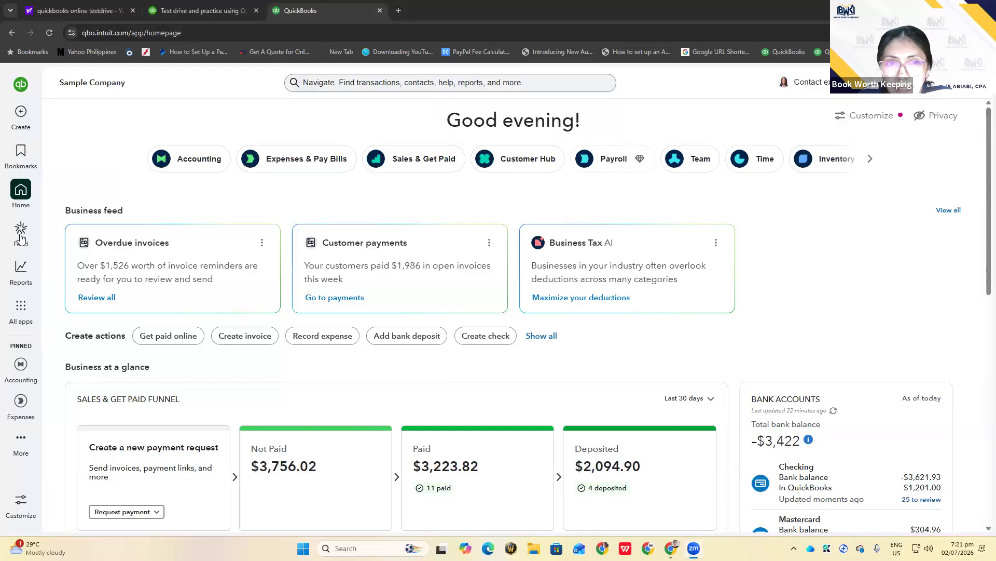
{"action": "mouse_move", "coordinate": [23, 280]}
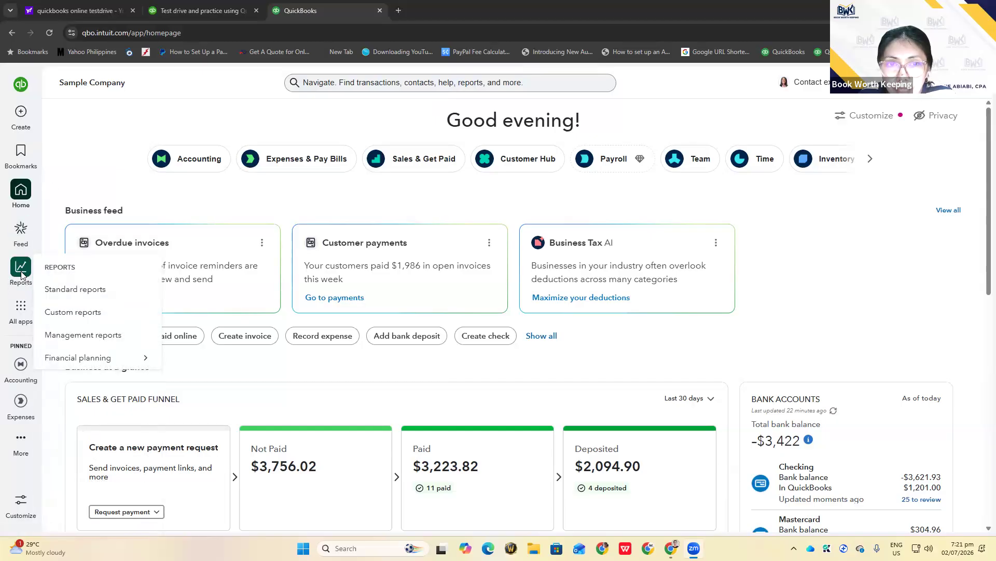
{"action": "mouse_move", "coordinate": [19, 311]}
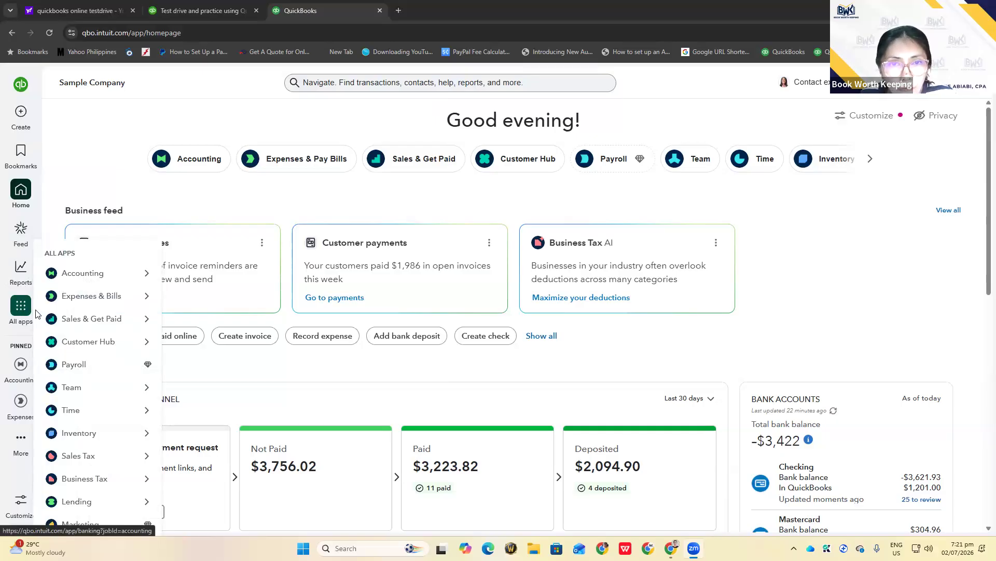
{"action": "mouse_move", "coordinate": [74, 278]}
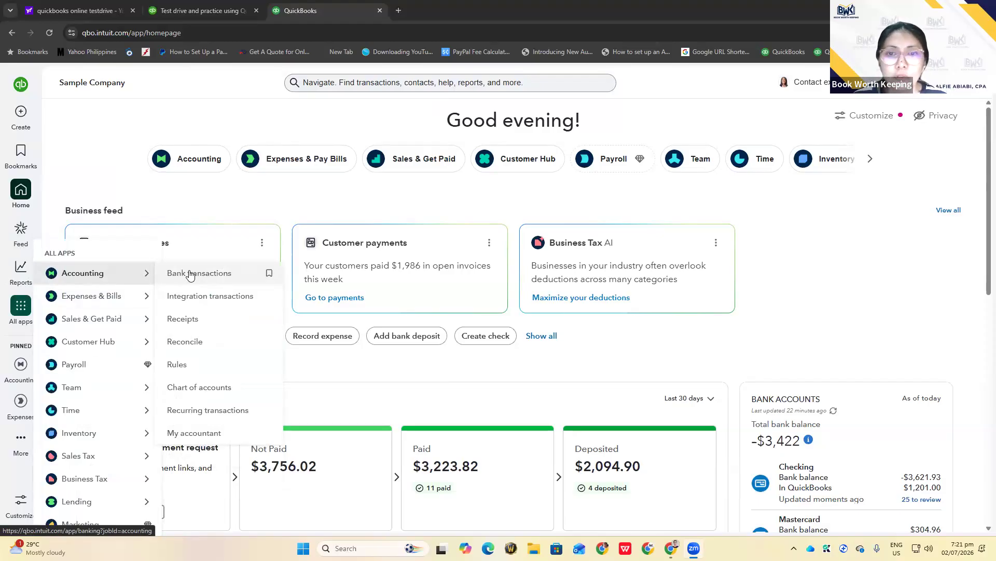
Open Bank transactions for the Checking account and close the Take online payments banner
{"action": "left_click", "coordinate": [190, 275]}
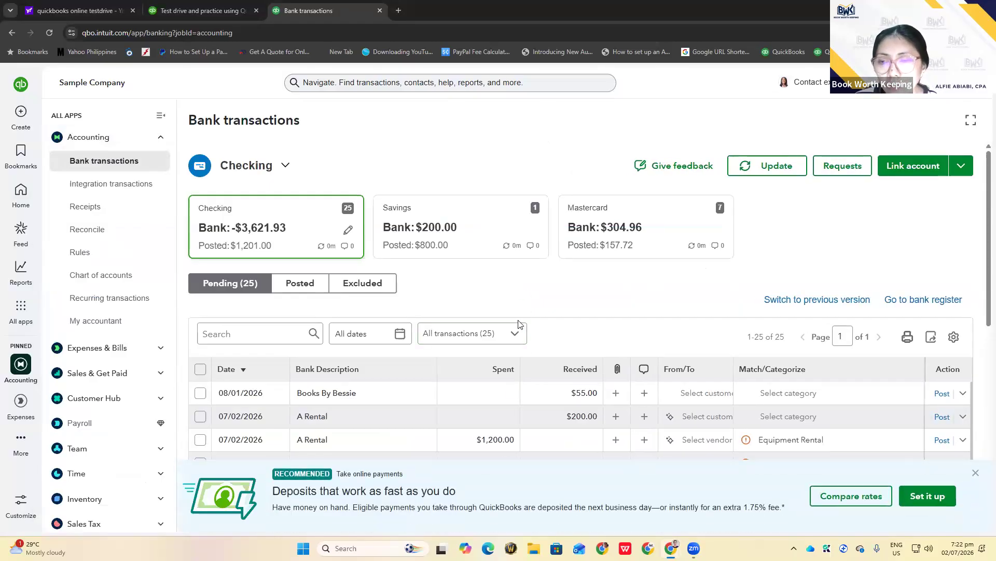
{"action": "left_click", "coordinate": [976, 474]}
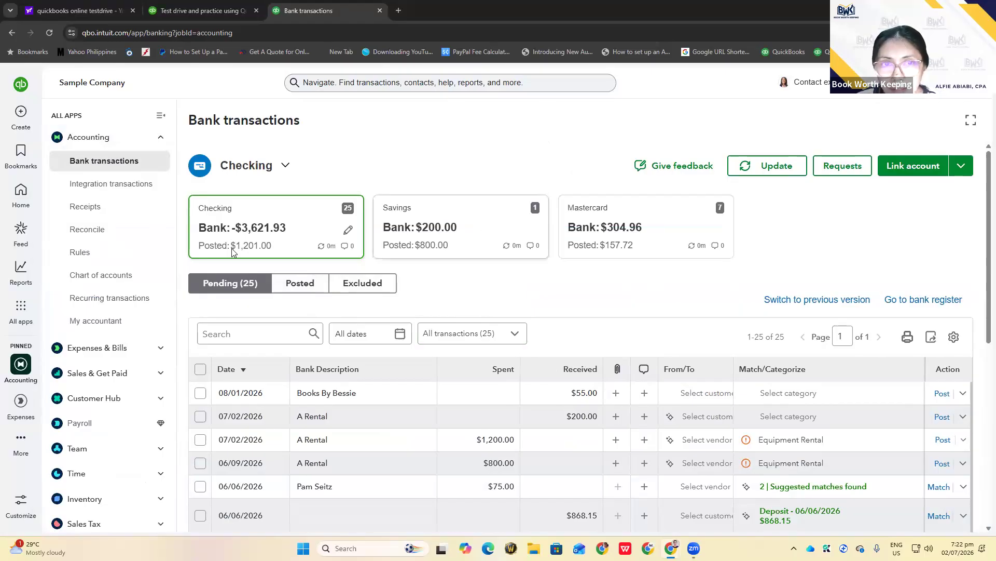
{"action": "mouse_move", "coordinate": [16, 351]}
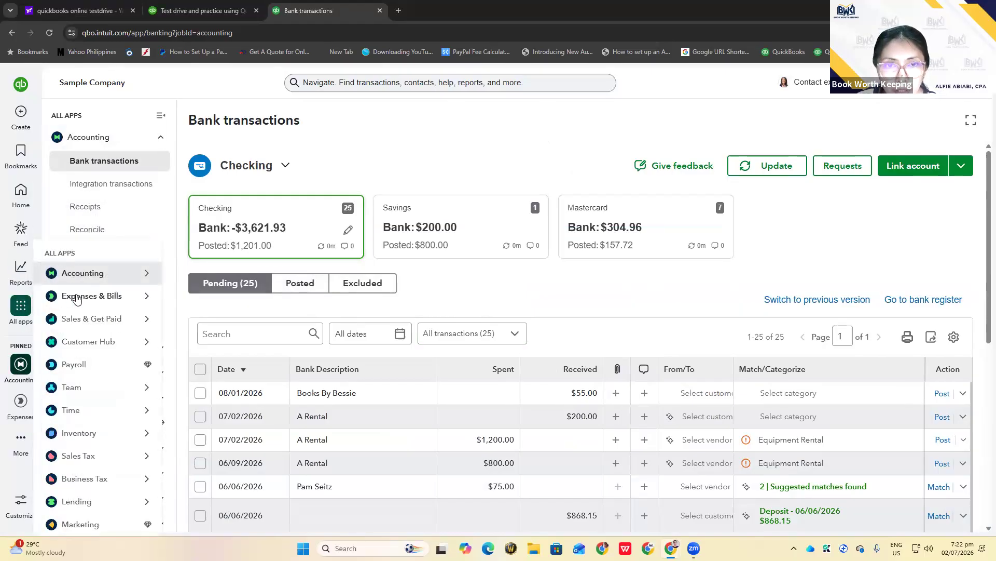
Browse the All apps menu through Expenses & Bills and Sales & Get Paid toward Customer Hub
{"action": "mouse_move", "coordinate": [81, 300]}
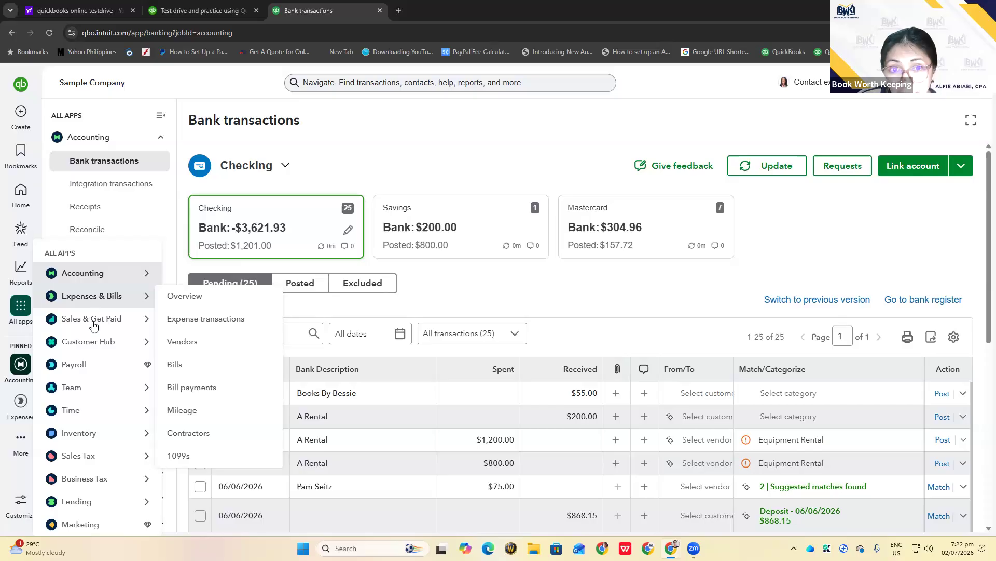
{"action": "mouse_move", "coordinate": [93, 325]}
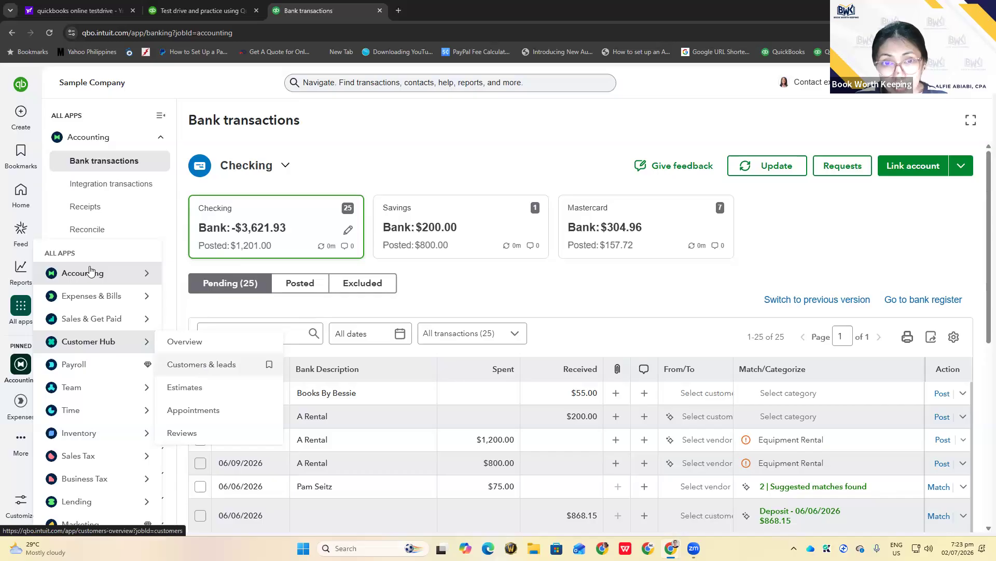
{"action": "mouse_move", "coordinate": [18, 365]}
{"action": "mouse_move", "coordinate": [19, 314]}
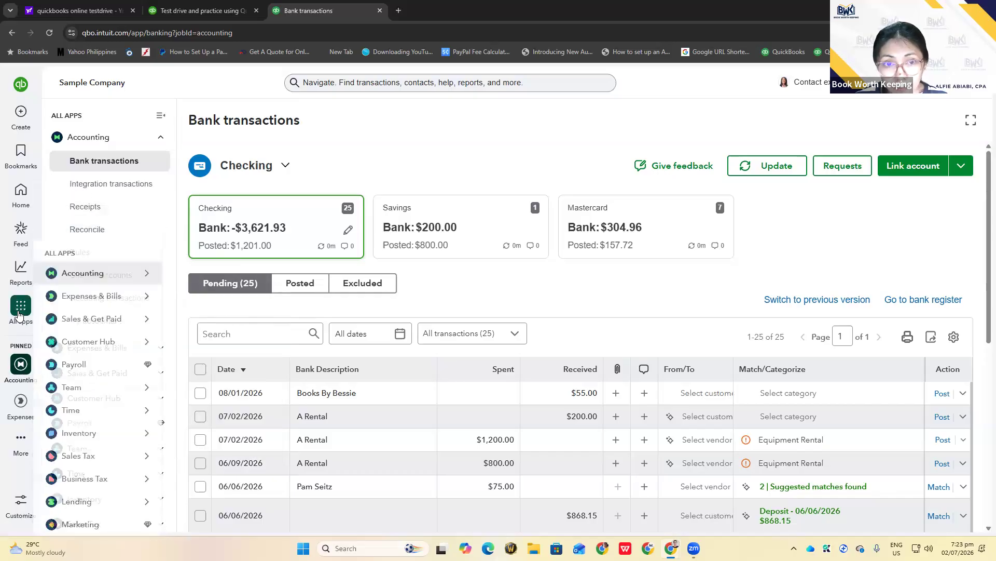
{"action": "mouse_move", "coordinate": [130, 274]}
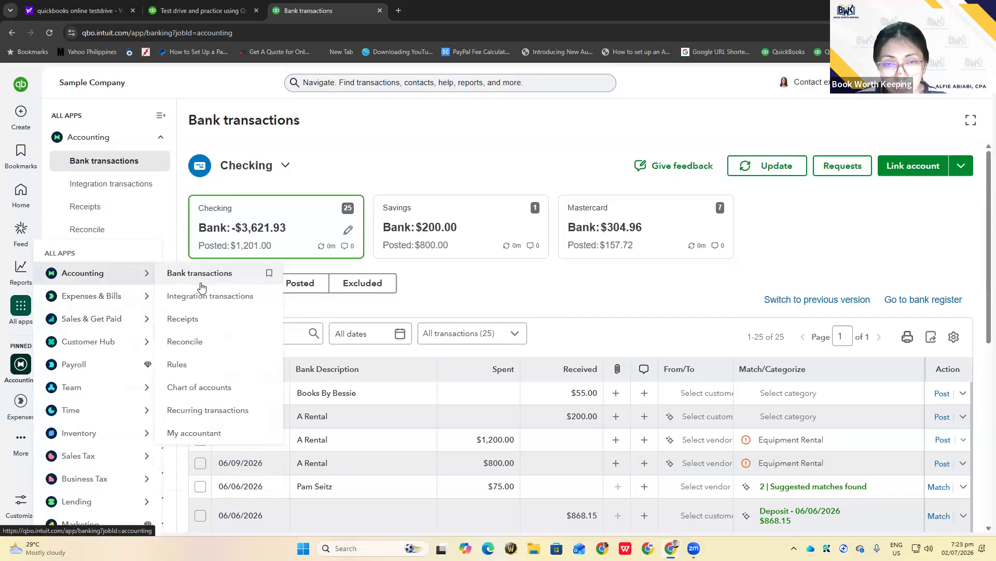
{"action": "mouse_move", "coordinate": [154, 297]}
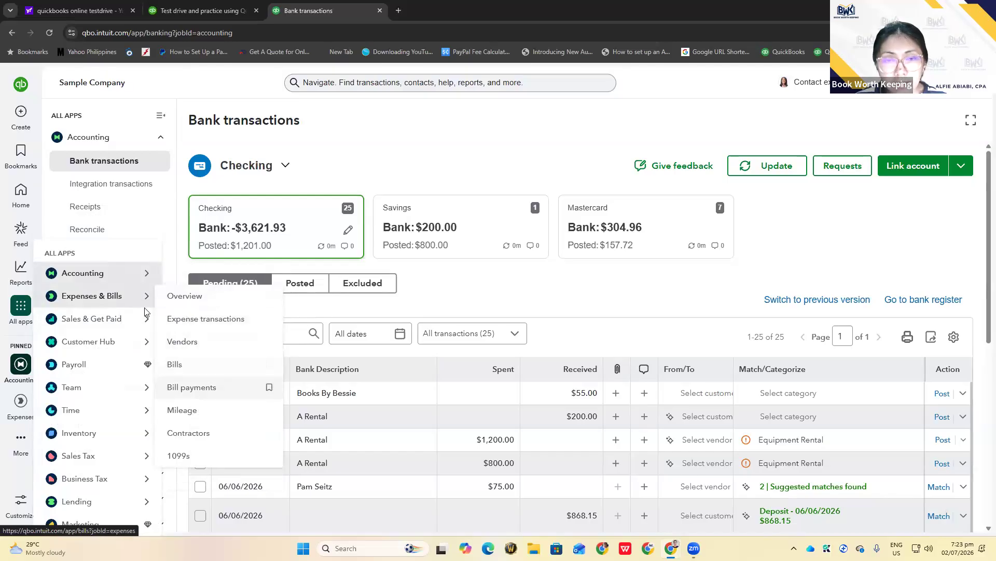
{"action": "mouse_move", "coordinate": [145, 314]}
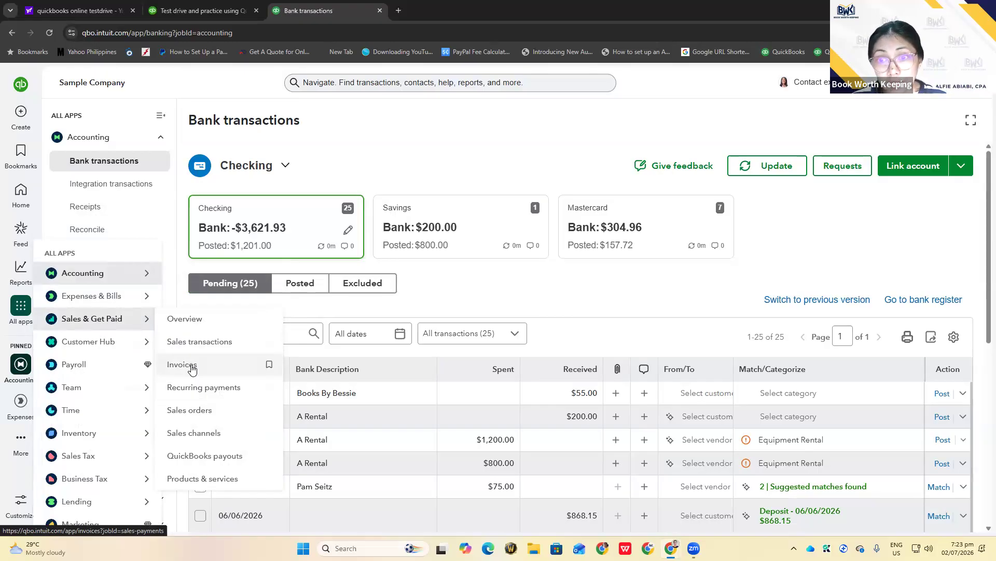
{"action": "mouse_move", "coordinate": [80, 300]}
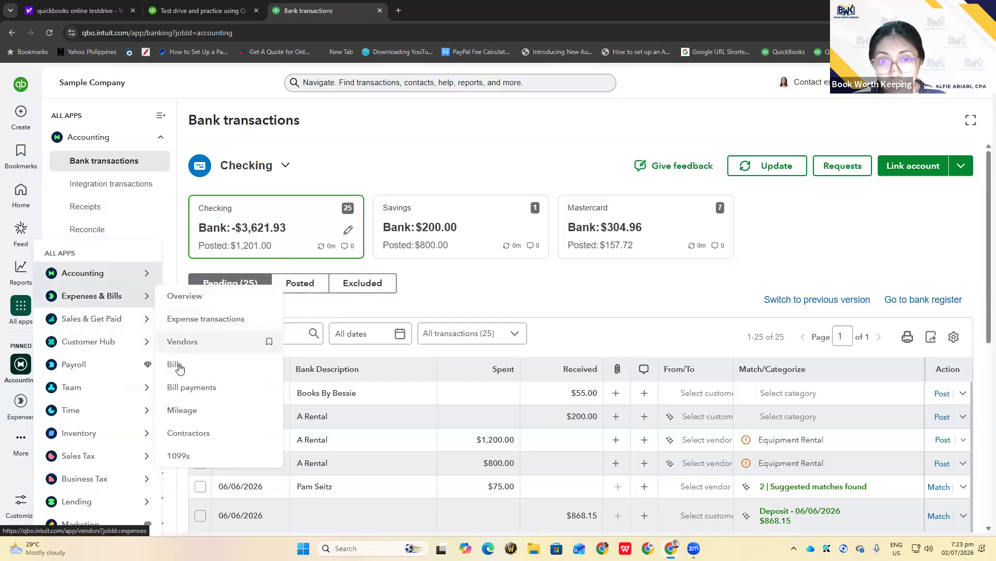
{"action": "mouse_move", "coordinate": [87, 325]}
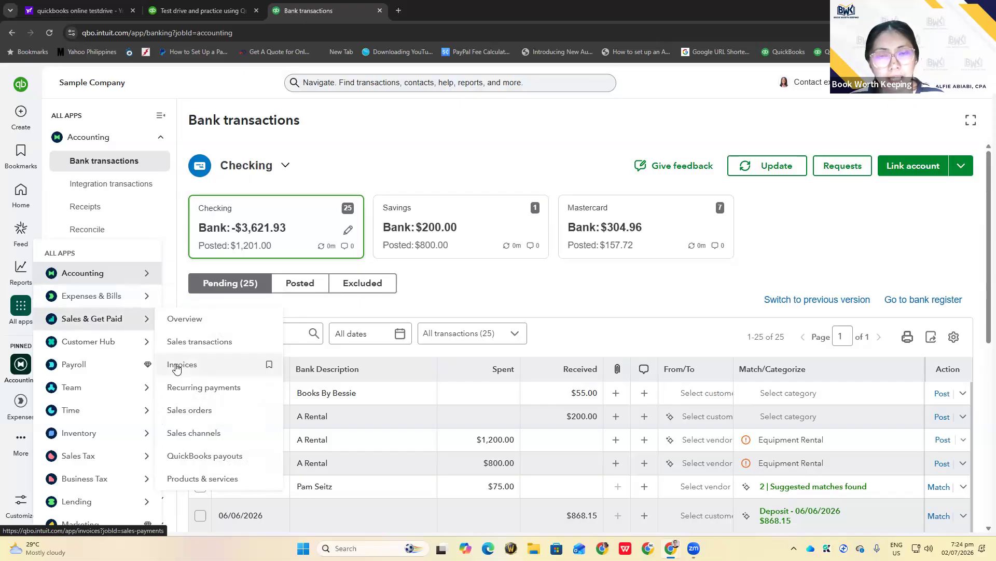
{"action": "mouse_move", "coordinate": [104, 343]}
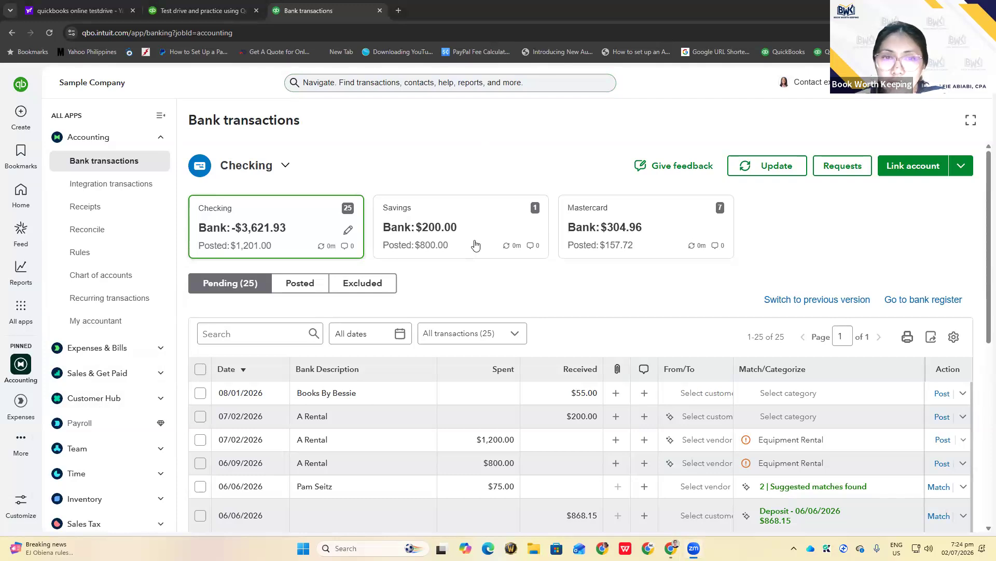
View the Checking account's Pending tab listing 25 bank transactions
{"action": "mouse_move", "coordinate": [21, 364]}
{"action": "mouse_move", "coordinate": [21, 310]}
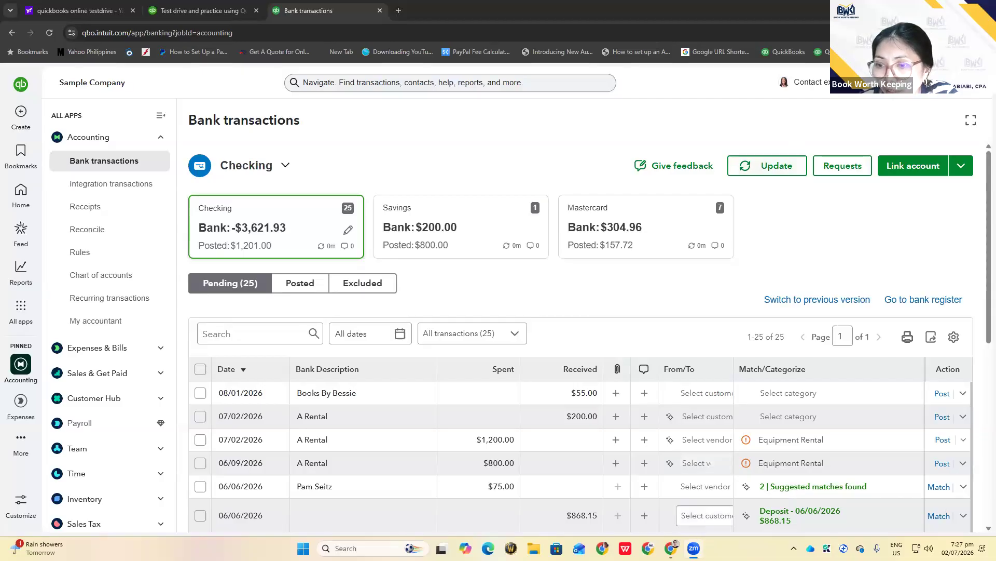
{"action": "mouse_move", "coordinate": [670, 548]}
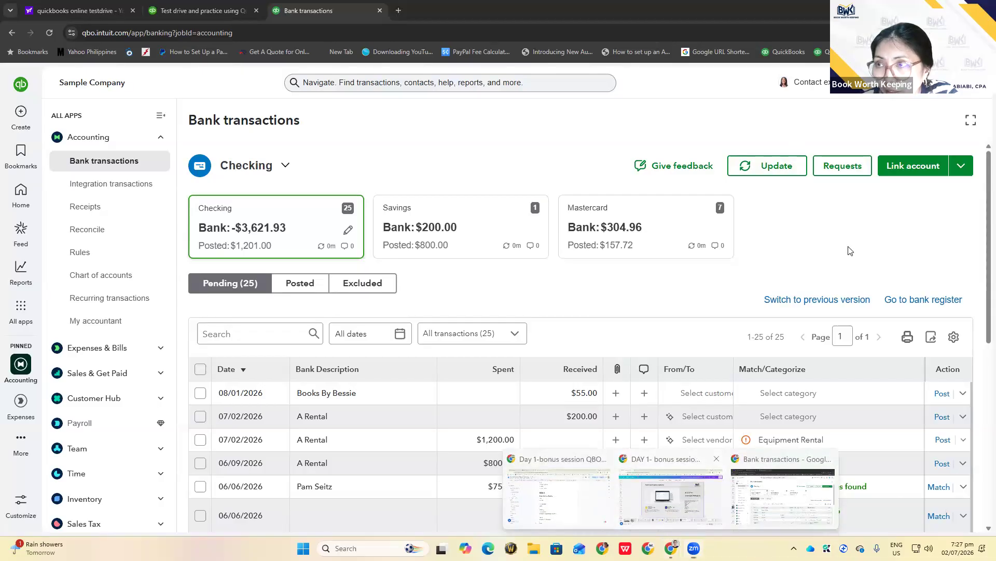
{"action": "left_click", "coordinate": [685, 506]}
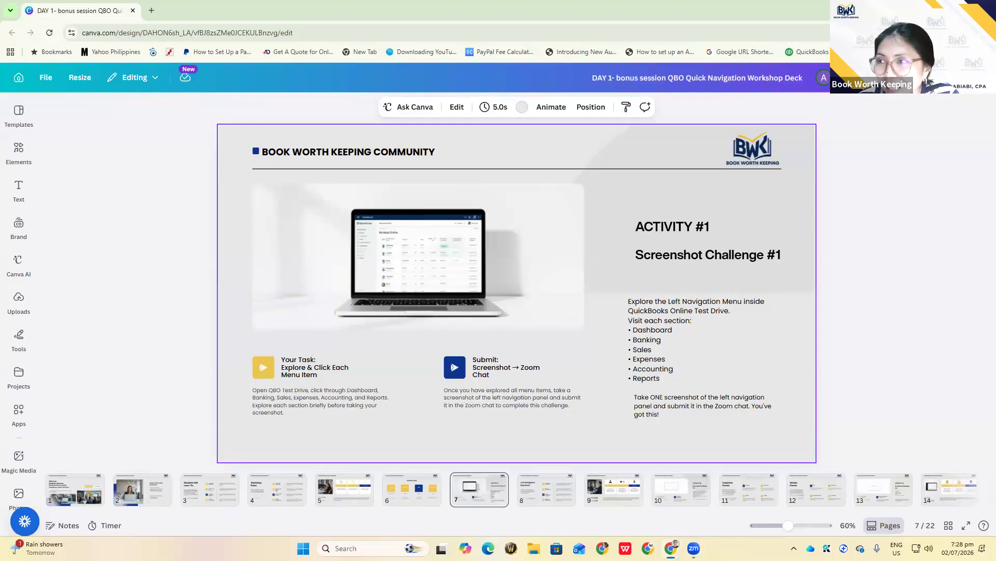
{"action": "left_click", "coordinate": [985, 33]}
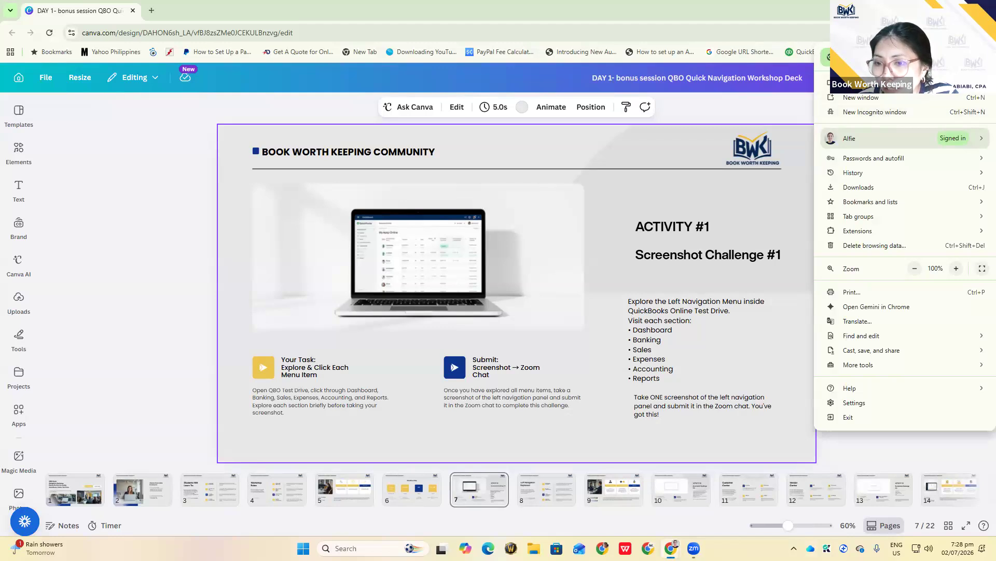
{"action": "mouse_move", "coordinate": [671, 548]}
{"action": "left_click", "coordinate": [768, 495]}
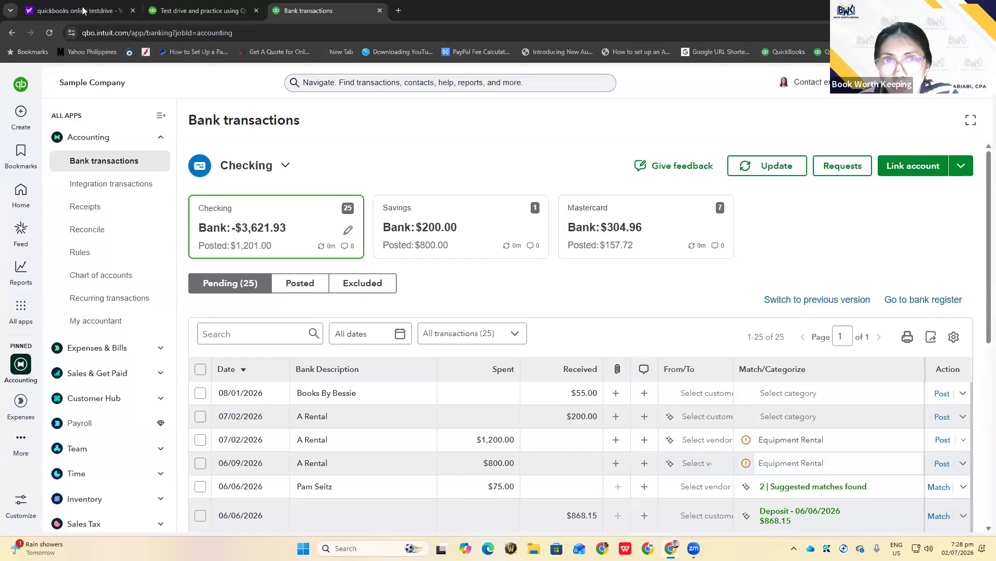
Switch to the Yahoo search results for 'quickbooks online testdrive'
{"action": "left_click", "coordinate": [82, 10]}
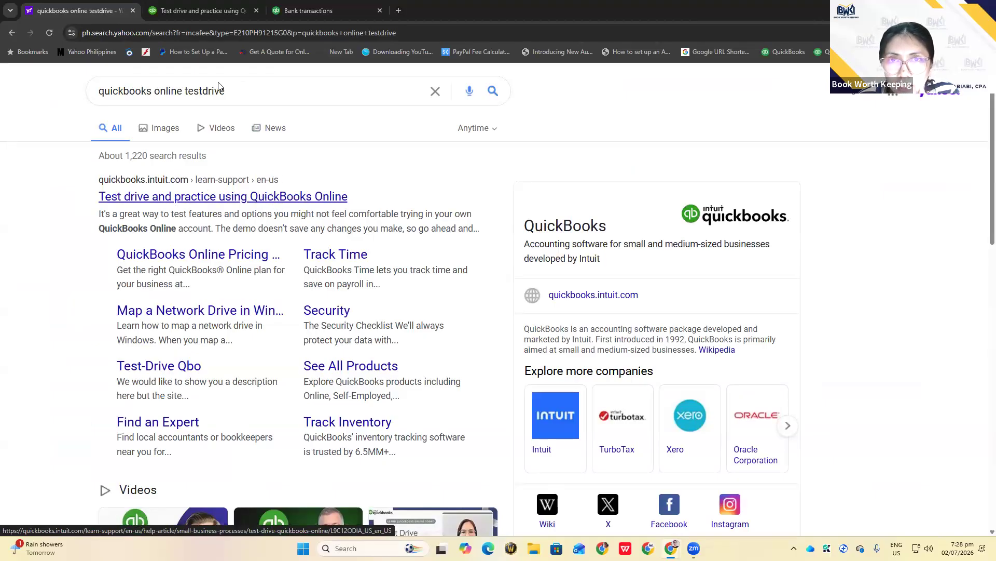
Scroll the QuickBooks Support test-drive article to its QuickBooks Online and Online Advanced demo links
{"action": "left_click", "coordinate": [179, 11]}
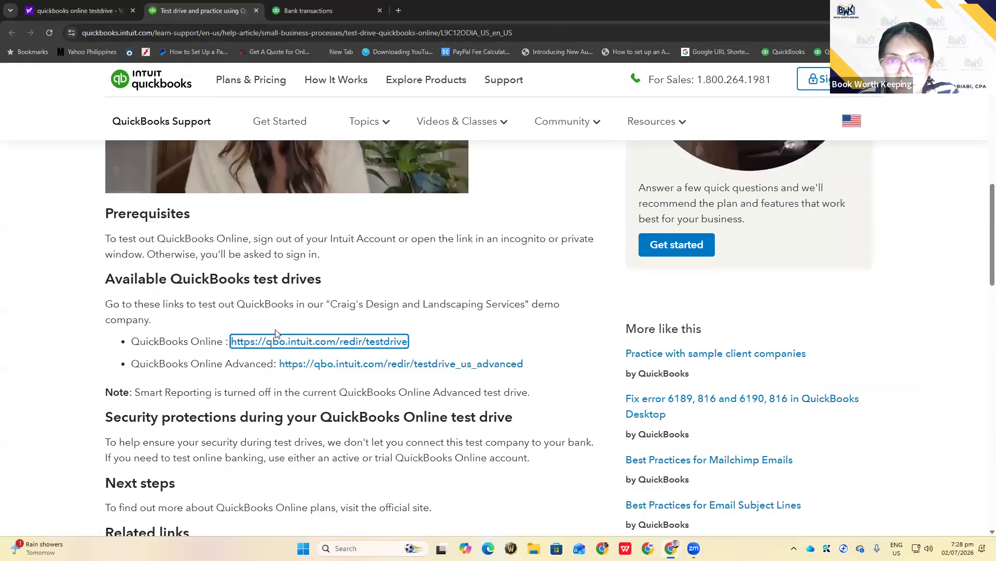
{"action": "scroll", "coordinate": [322, 260], "scroll_direction": "up", "scroll_amount": 1}
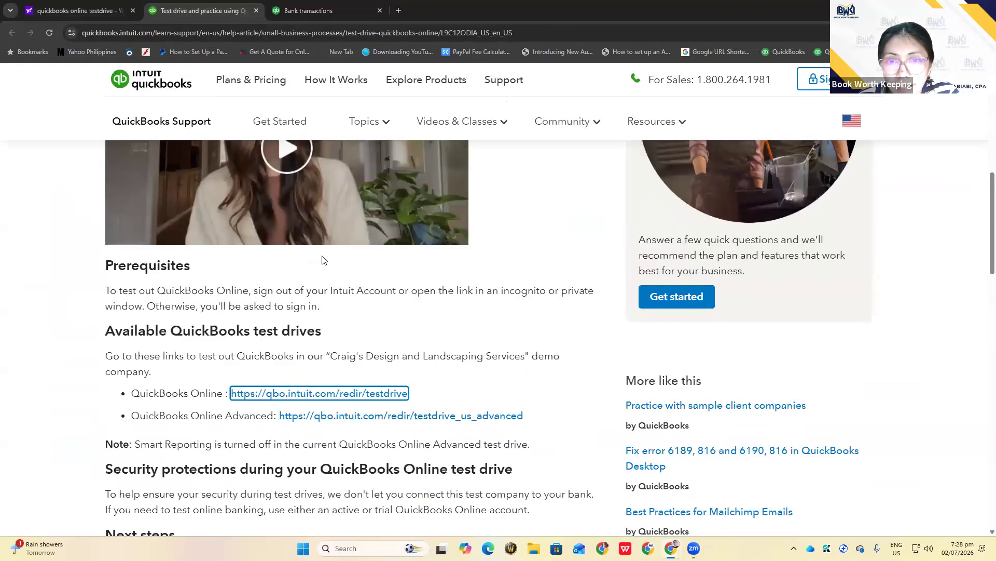
{"action": "scroll", "coordinate": [322, 259], "scroll_direction": "down", "scroll_amount": 1}
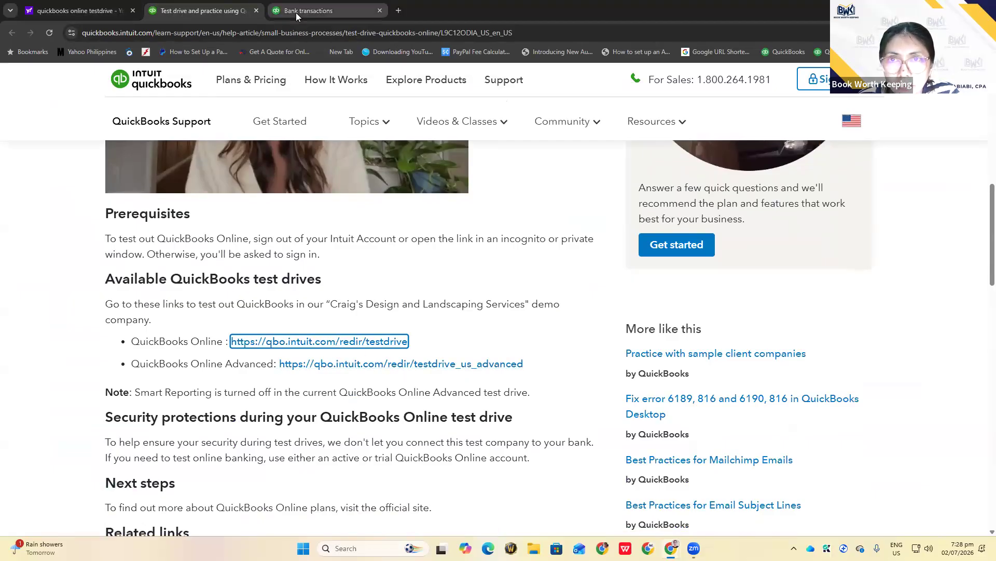
{"action": "mouse_move", "coordinate": [296, 13]}
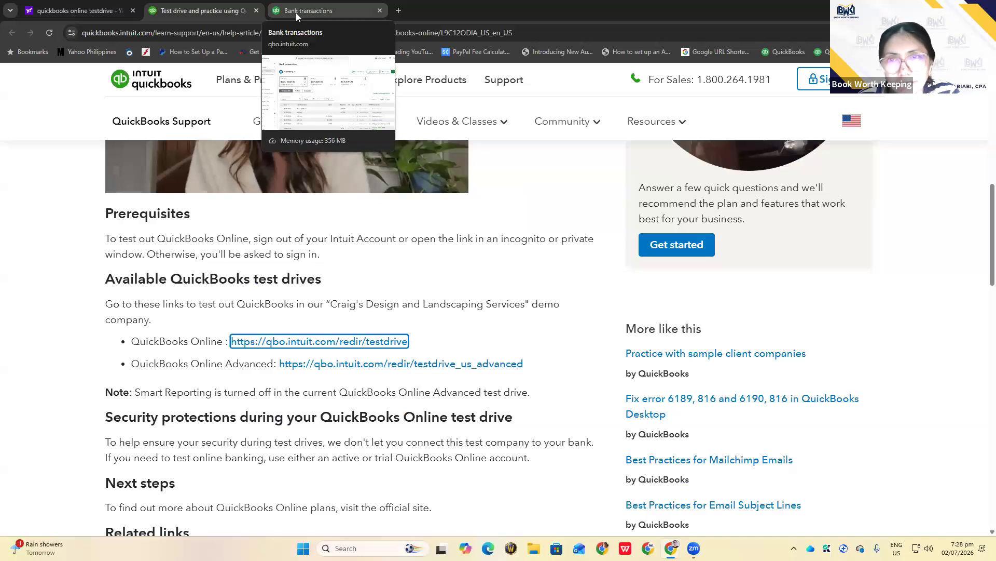
Go back to the Checking account's Bank transactions page listing 25 pending items
{"action": "left_click", "coordinate": [296, 13]}
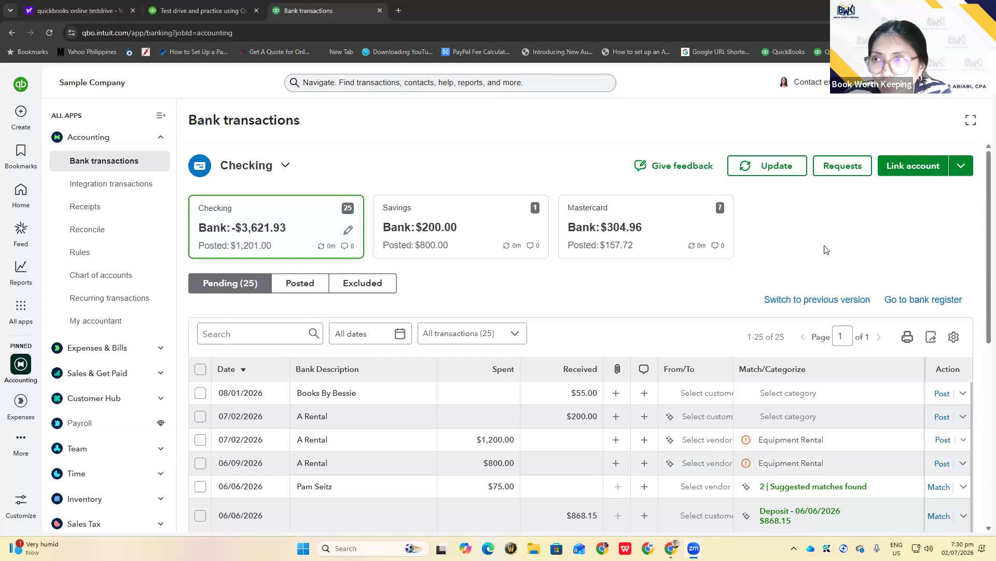
{"action": "mouse_move", "coordinate": [671, 548]}
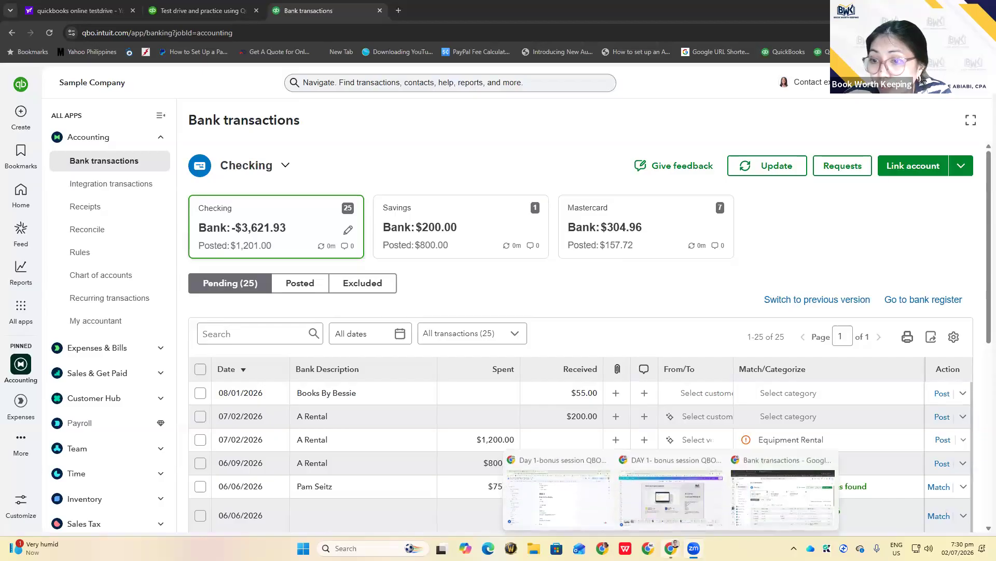
Bring up the Canva workshop deck at slide 7, the Activity #1 Screenshot Challenge
{"action": "left_click", "coordinate": [638, 499]}
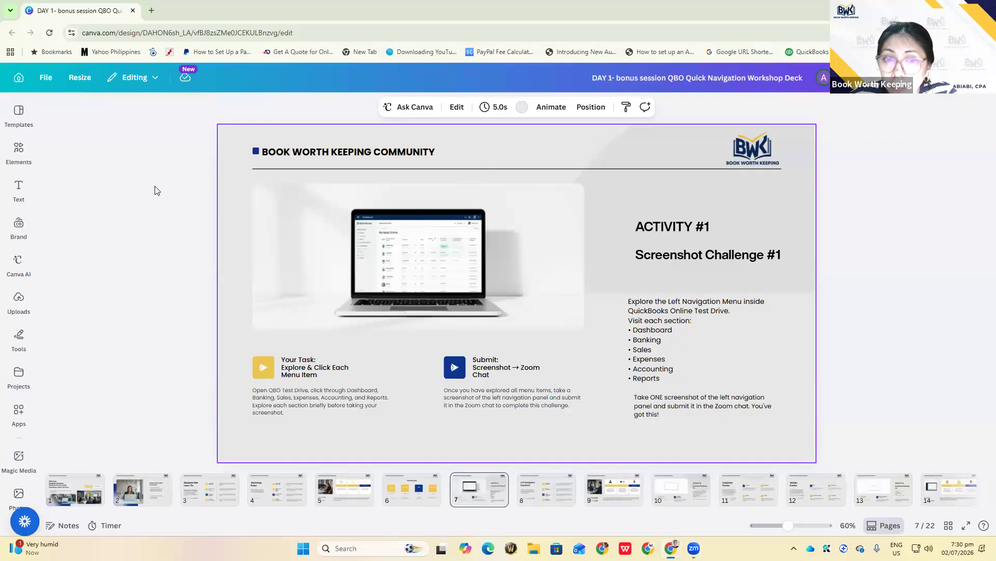
In a new tab, search Yahoo for 'quickbooks online testdrive'
{"action": "left_click", "coordinate": [151, 10]}
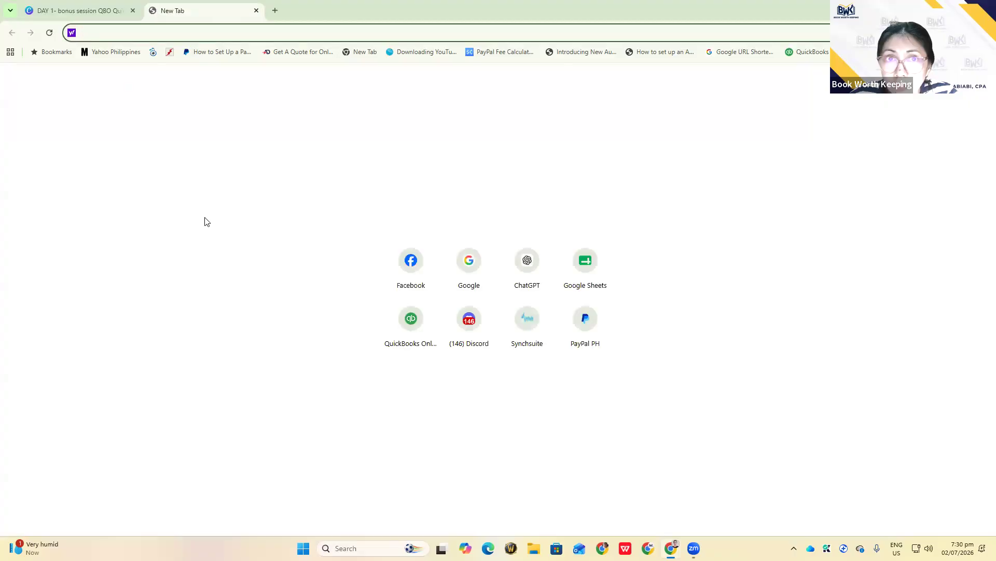
{"action": "type", "text": "qu"}
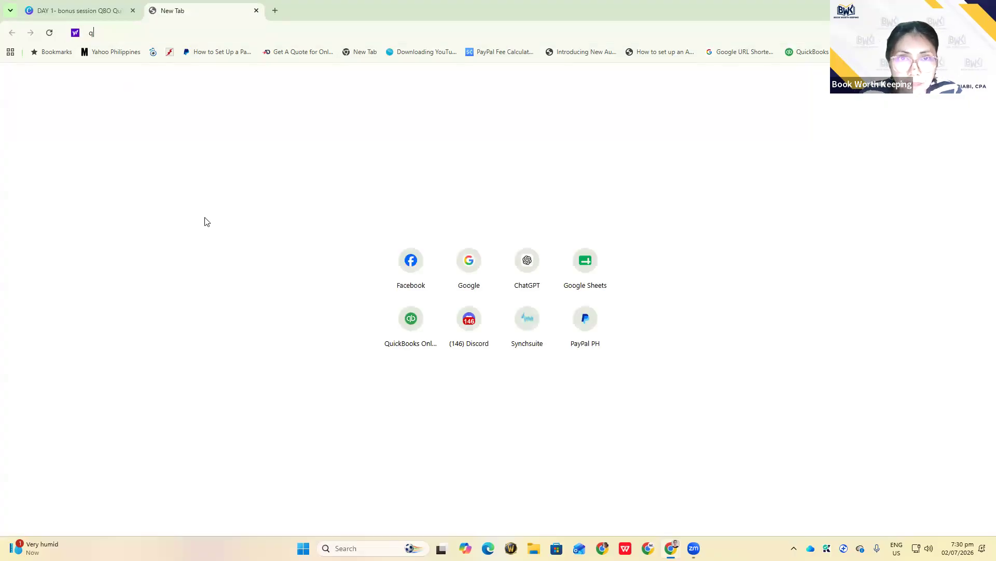
{"action": "key", "text": "BackSpace"}
{"action": "type", "text": "qui"}
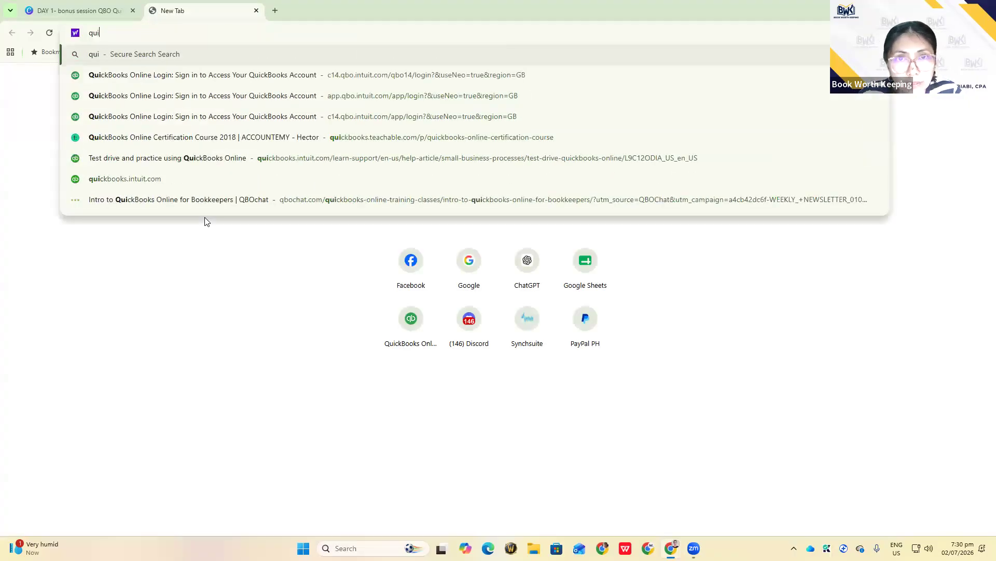
{"action": "type", "text": "ckbooks online "}
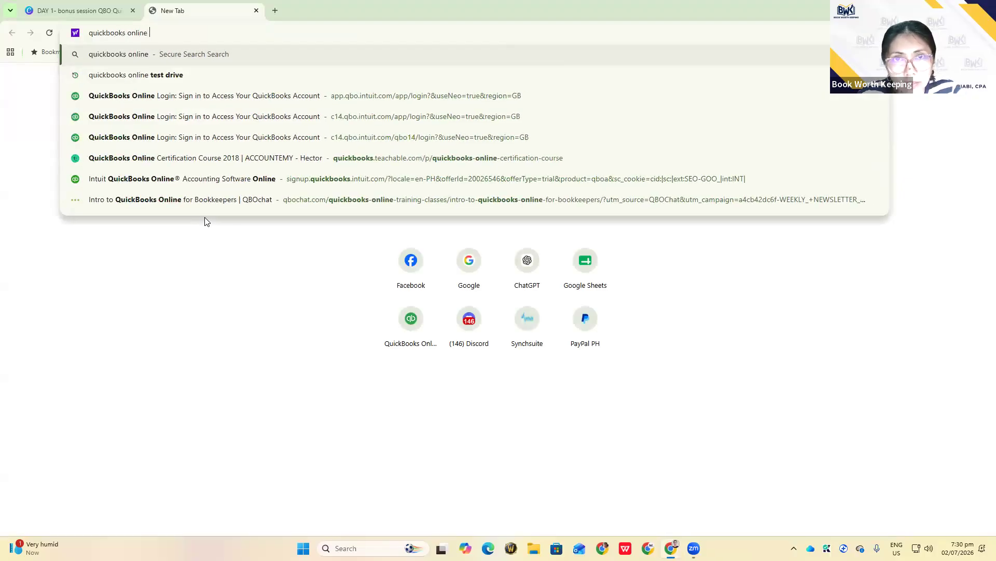
{"action": "type", "text": "testfd"}
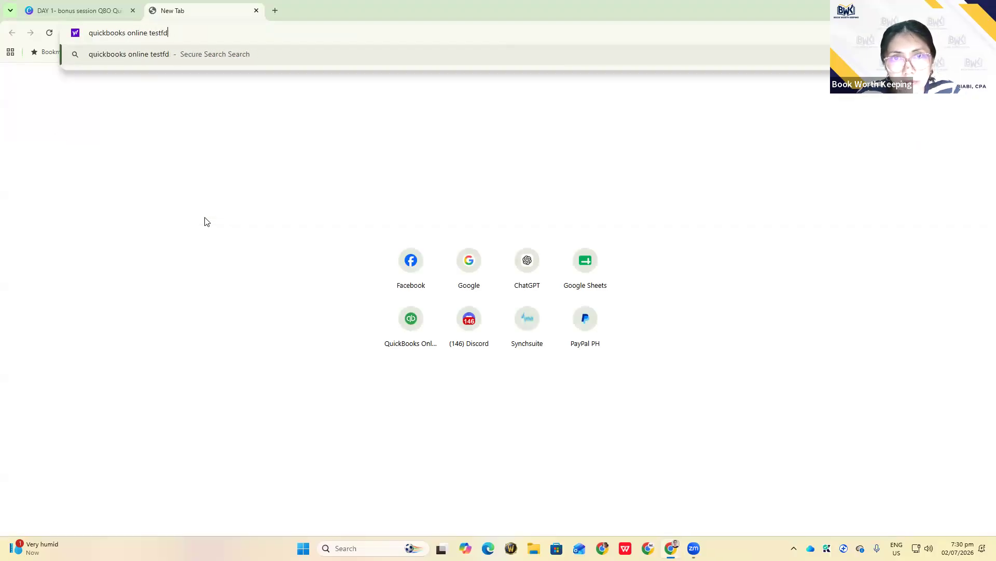
{"action": "key", "text": "BackSpace"}
{"action": "key", "text": "BackSpace"}
{"action": "type", "text": "drive"}
{"action": "key", "text": "Return"}
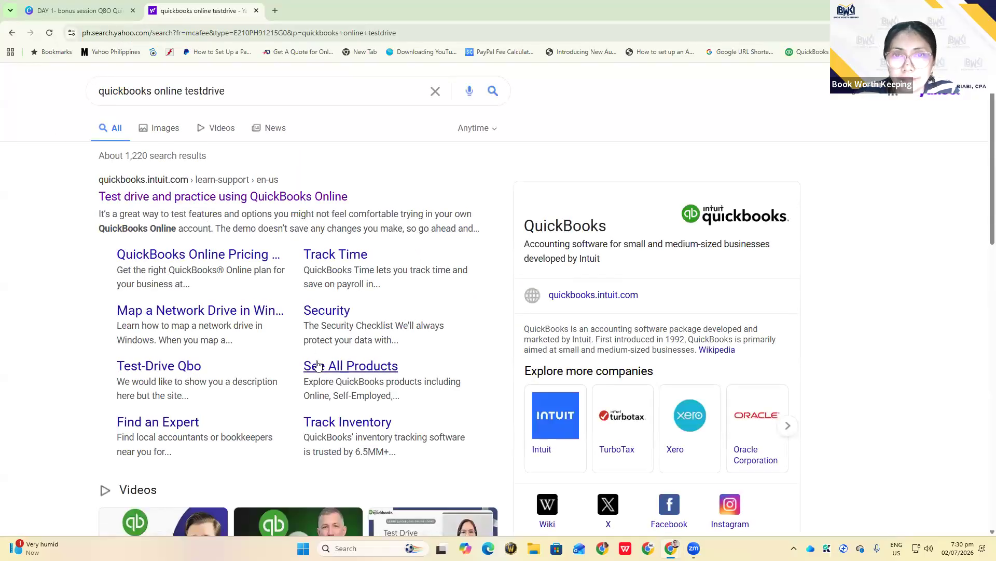
Open the 'Test drive and practice using QuickBooks Online' article, try its test-drive link, and close the error tab
{"action": "left_click", "coordinate": [239, 204]}
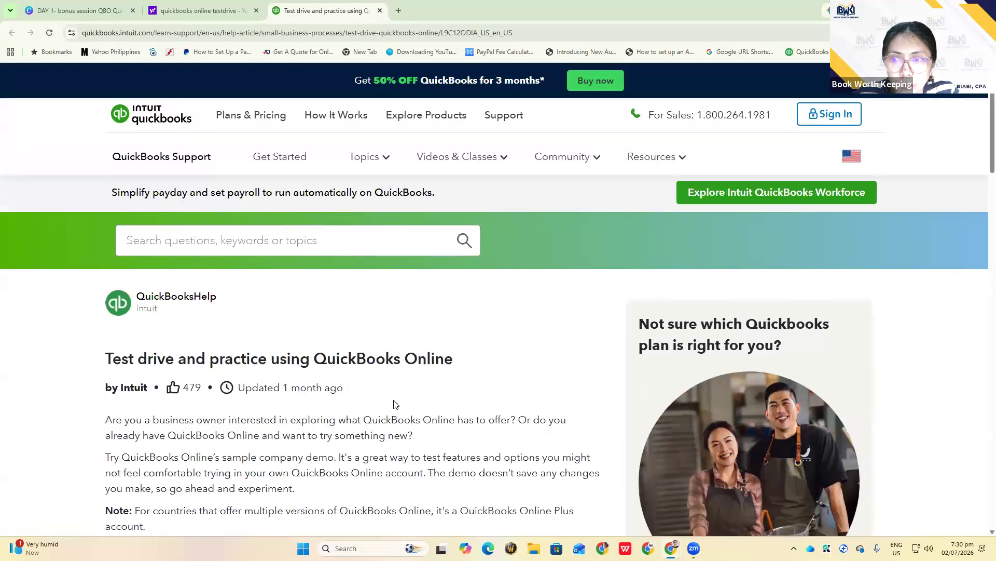
{"action": "scroll", "coordinate": [393, 404], "scroll_direction": "down", "scroll_amount": 10}
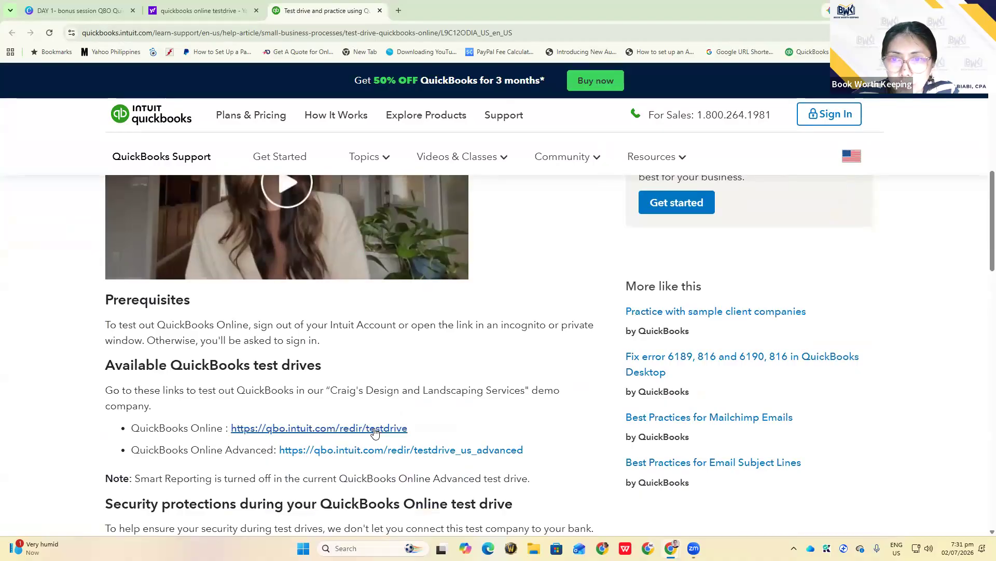
{"action": "left_click", "coordinate": [375, 431]}
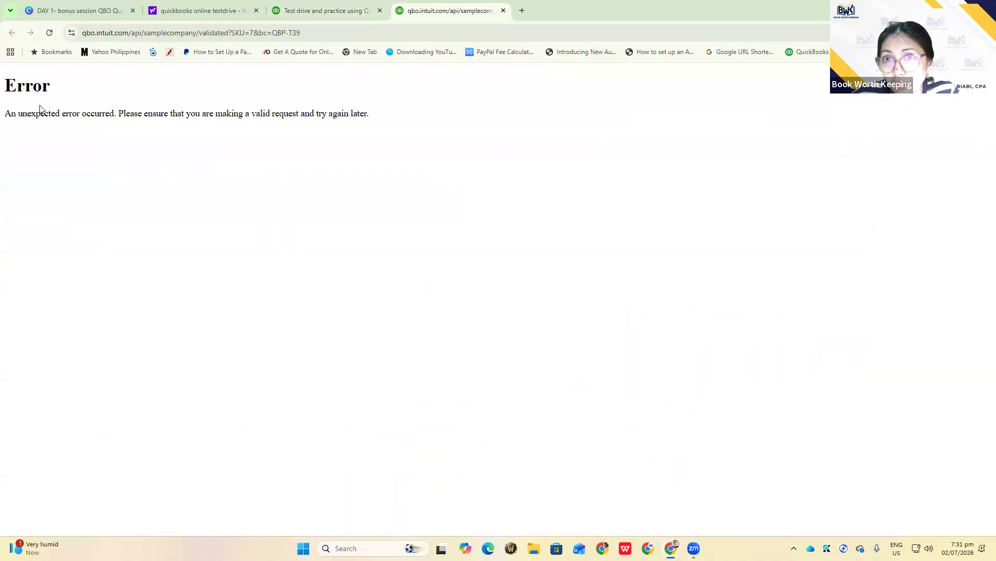
{"action": "left_click", "coordinate": [503, 10]}
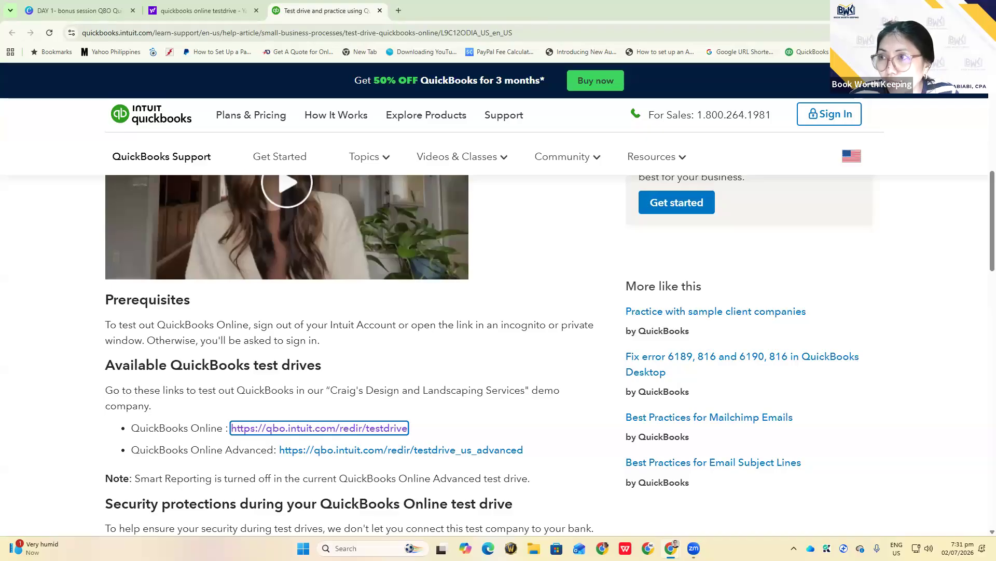
{"action": "left_click", "coordinate": [985, 33]}
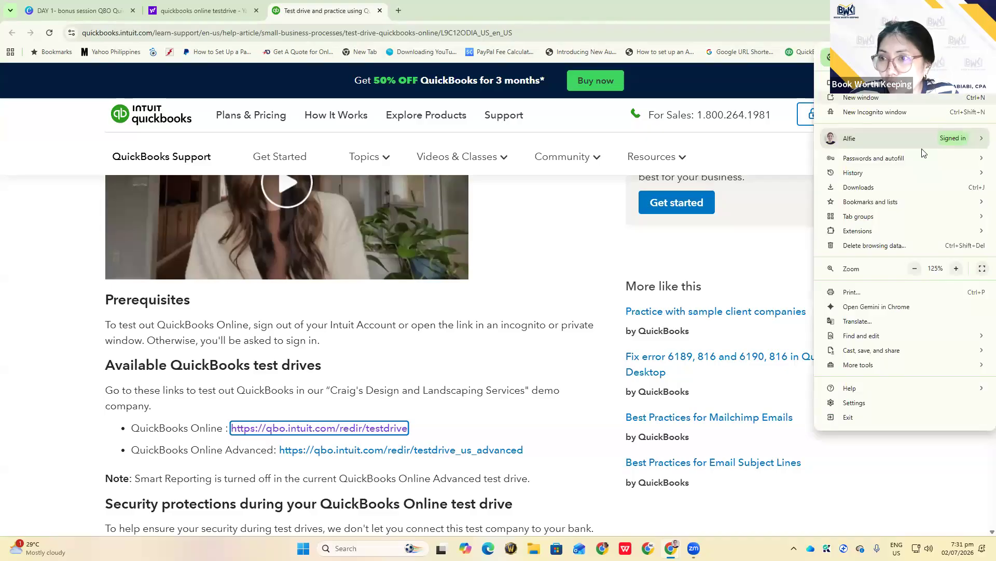
{"action": "left_click", "coordinate": [875, 246]}
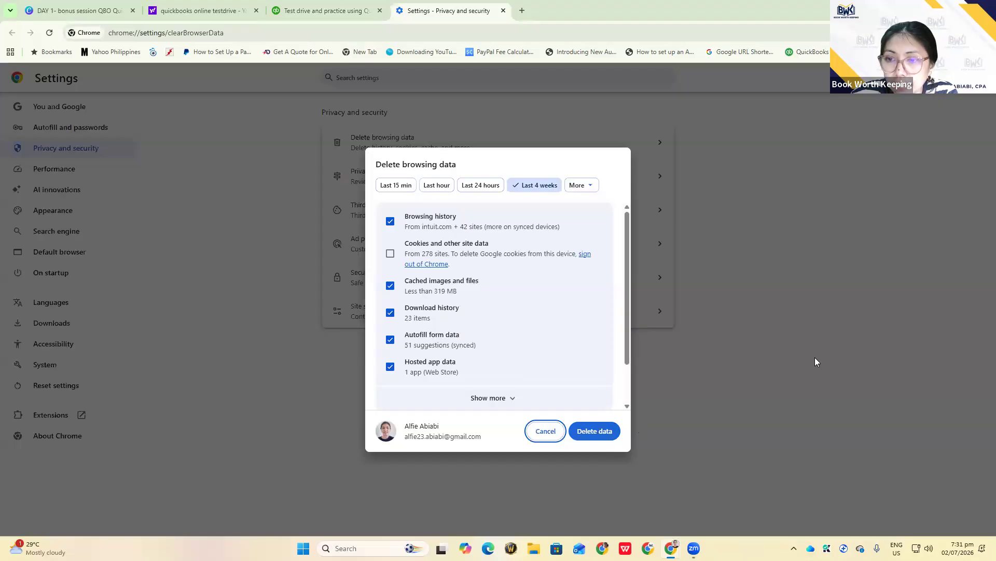
{"action": "left_click", "coordinate": [552, 431]}
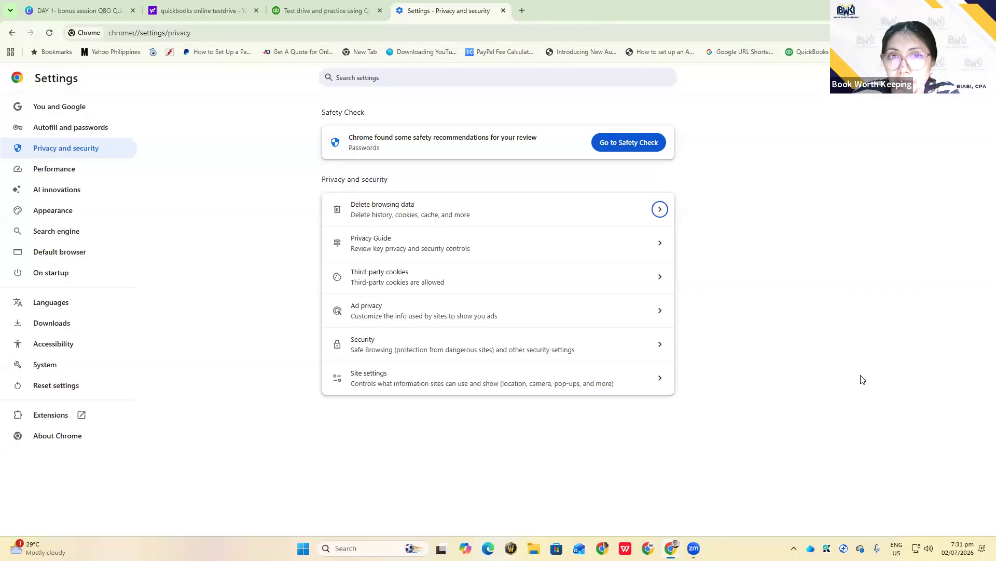
{"action": "left_click", "coordinate": [322, 11]}
{"action": "left_click", "coordinate": [203, 11]}
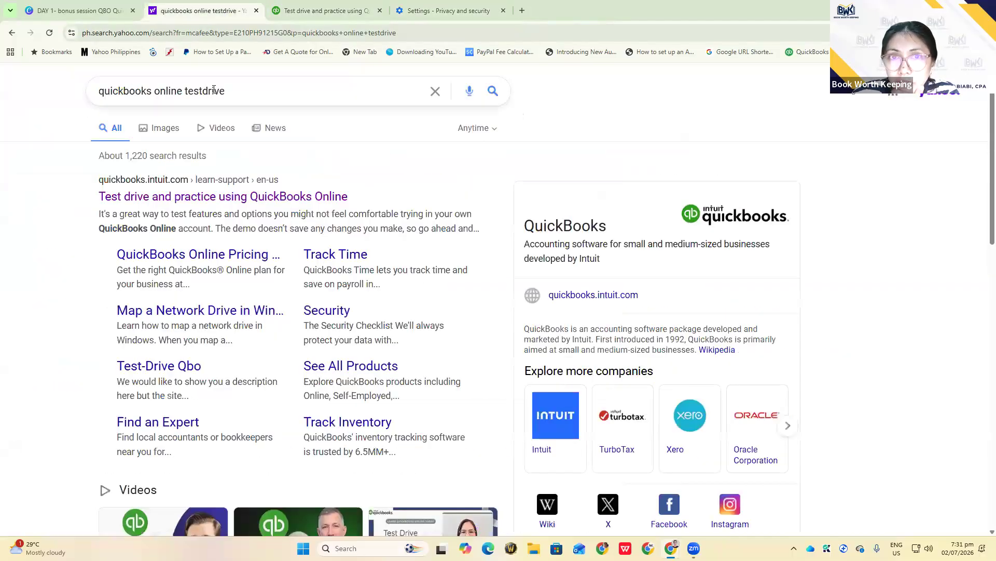
{"action": "left_click", "coordinate": [302, 11]}
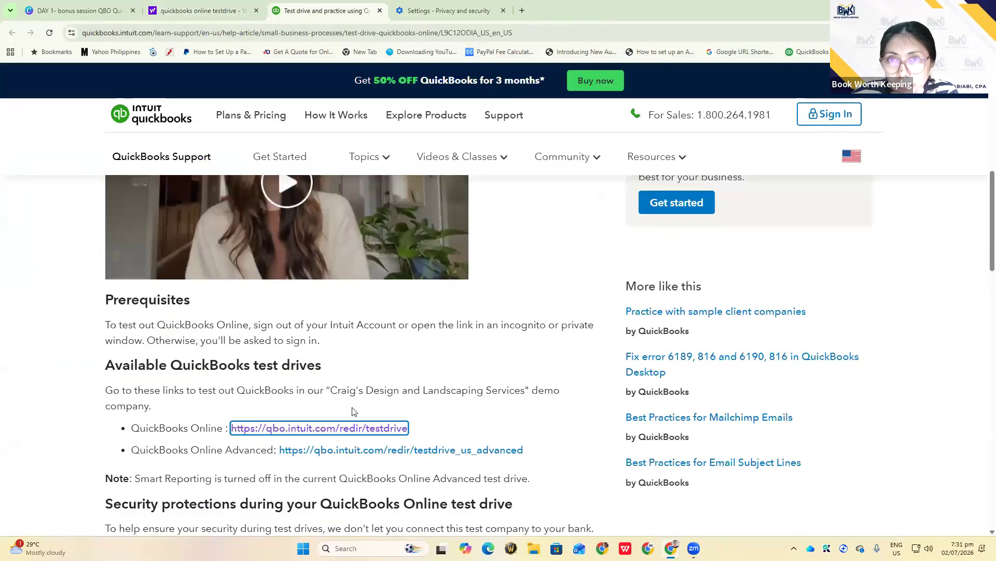
{"action": "left_click", "coordinate": [448, 11]}
{"action": "left_click", "coordinate": [503, 10]}
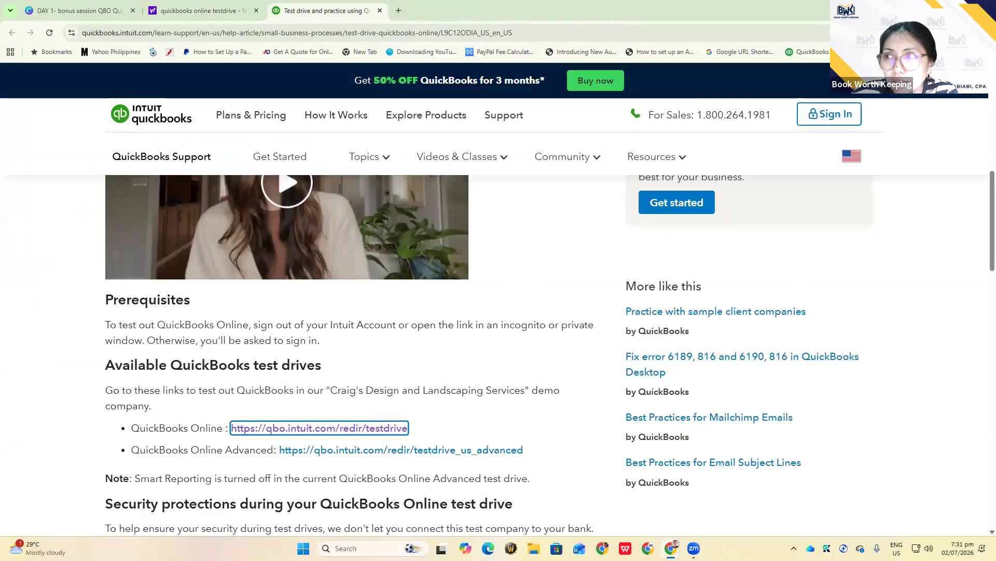
{"action": "left_click", "coordinate": [985, 33]}
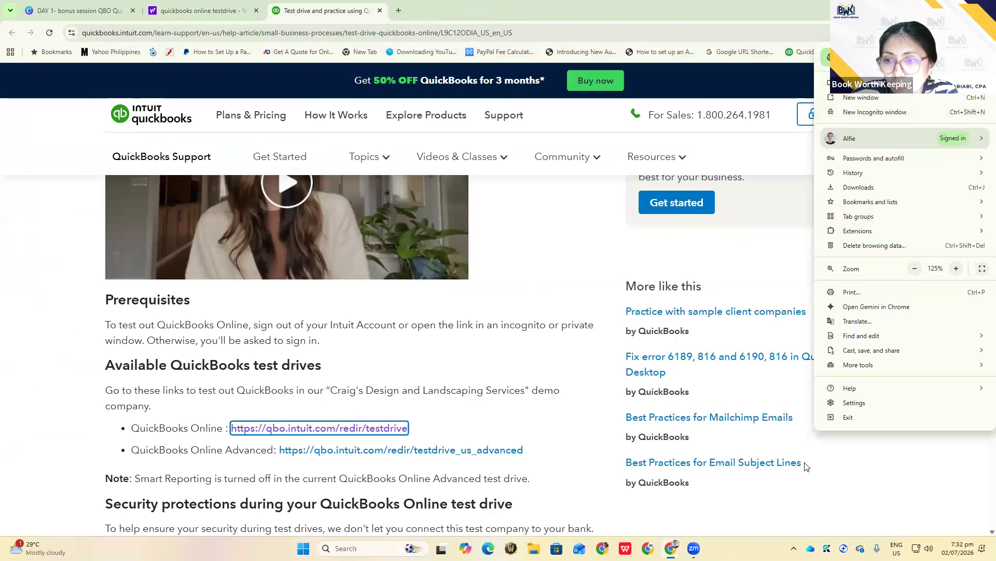
{"action": "mouse_move", "coordinate": [671, 549]}
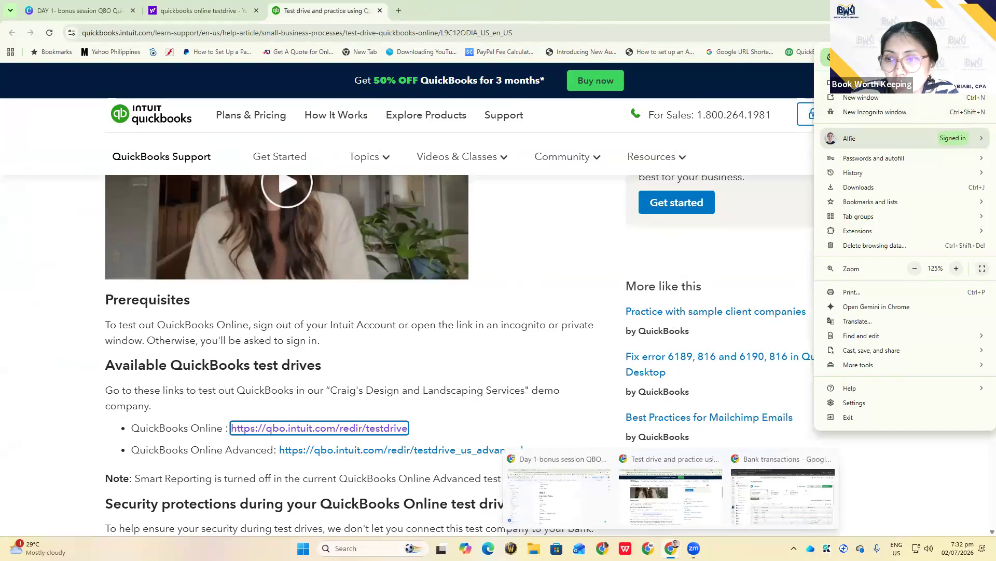
{"action": "left_click", "coordinate": [759, 508]}
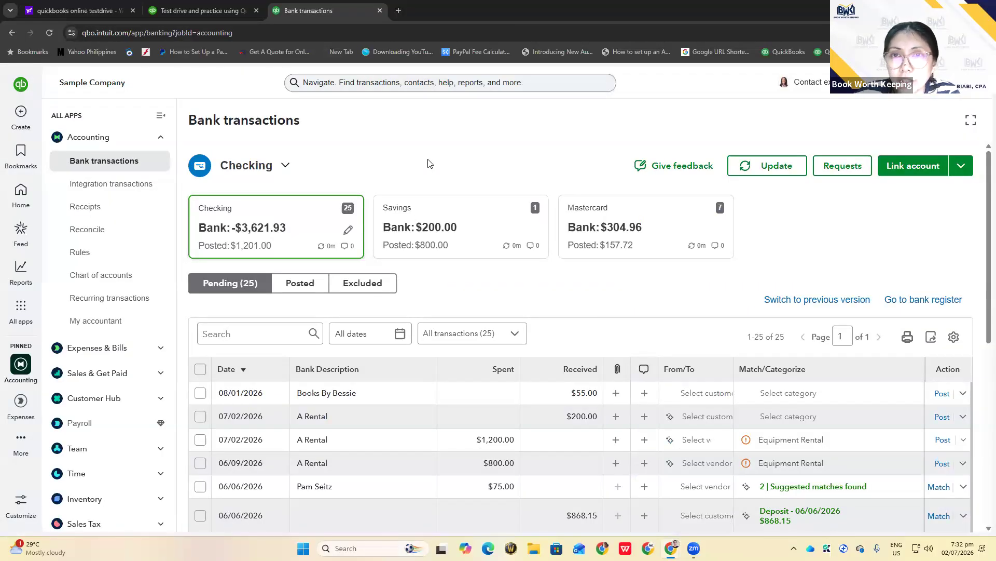
{"action": "left_click", "coordinate": [79, 12]}
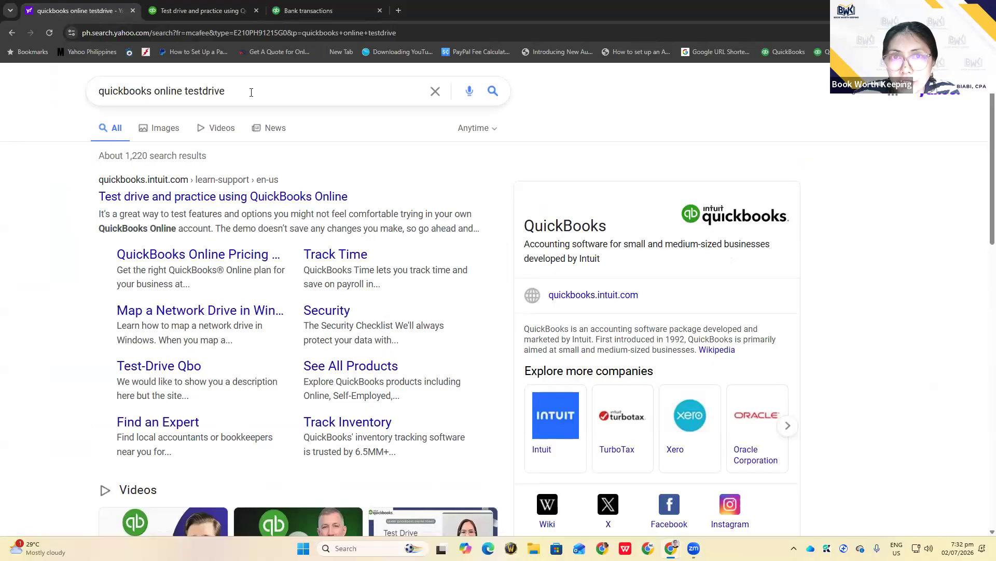
{"action": "left_click", "coordinate": [223, 197]}
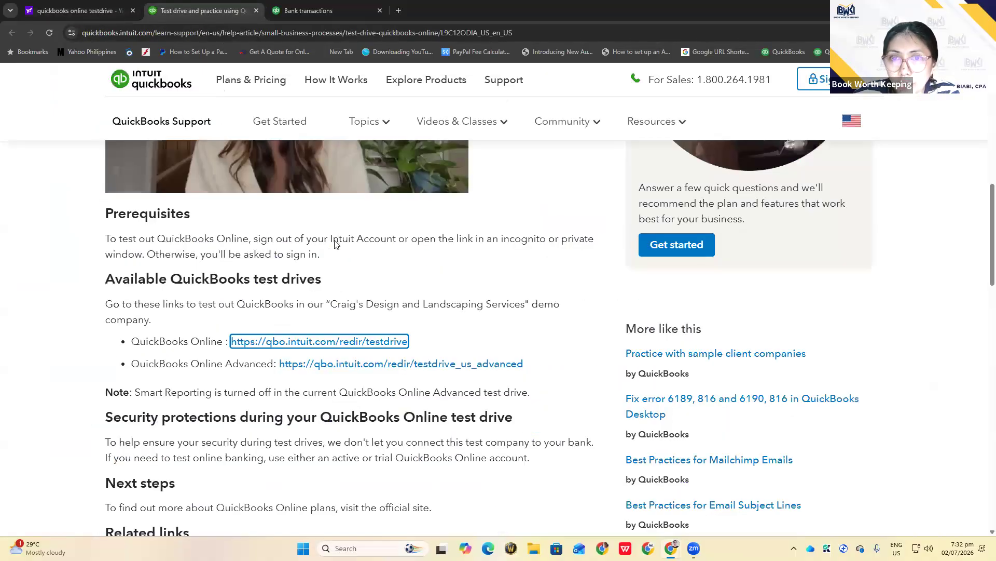
{"action": "scroll", "coordinate": [425, 299], "scroll_direction": "up", "scroll_amount": 4}
{"action": "scroll", "coordinate": [425, 299], "scroll_direction": "down", "scroll_amount": 4}
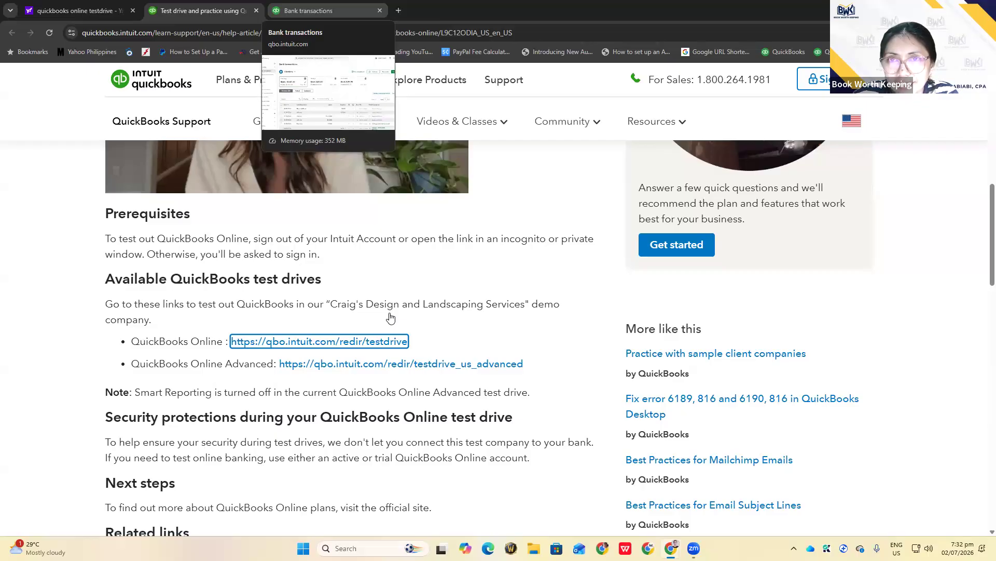
Return to the Checking Bank transactions page showing the -$3,621.93 bank balance
{"action": "left_click", "coordinate": [332, 11]}
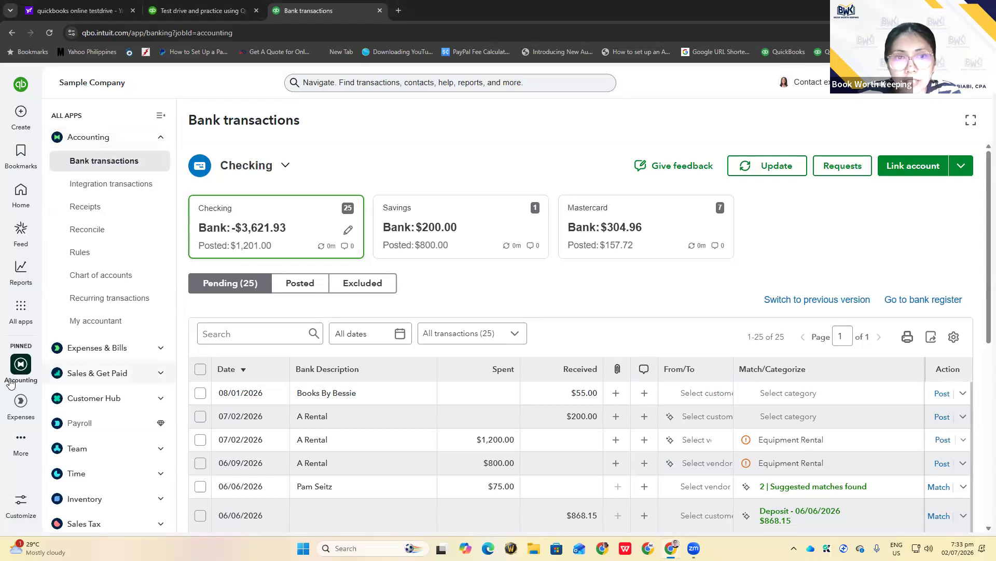
{"action": "mouse_move", "coordinate": [19, 310]}
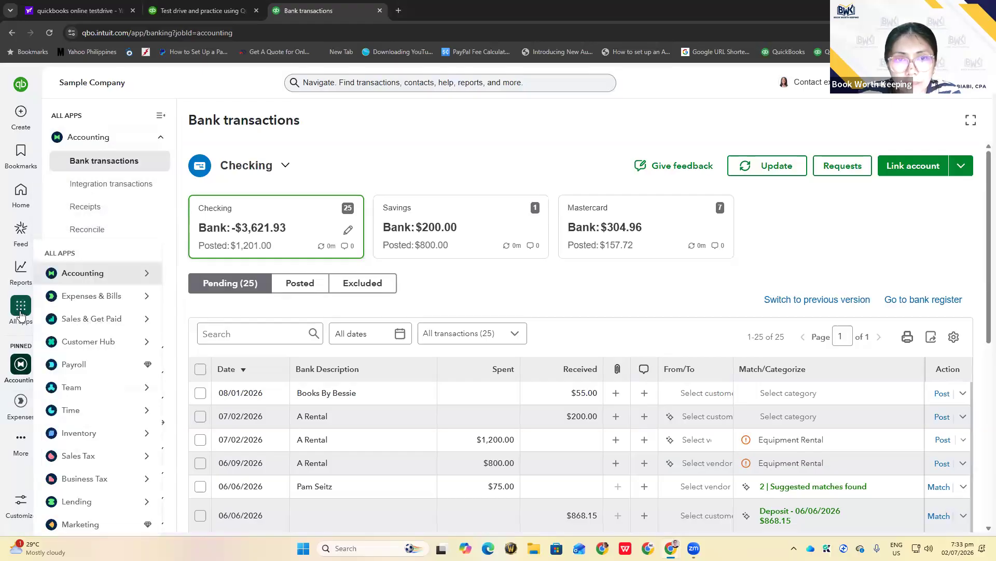
{"action": "mouse_move", "coordinate": [88, 280]}
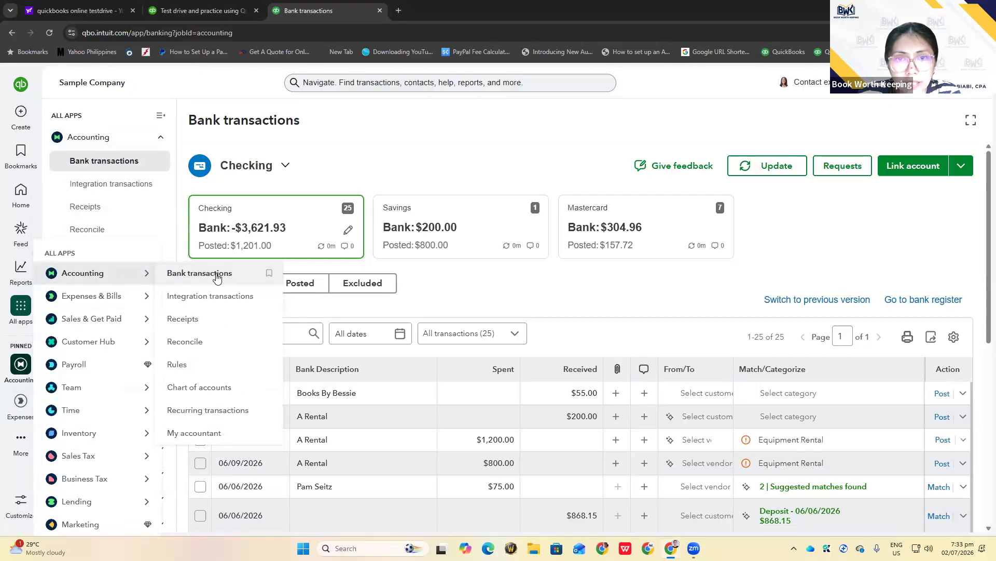
{"action": "mouse_move", "coordinate": [132, 298]}
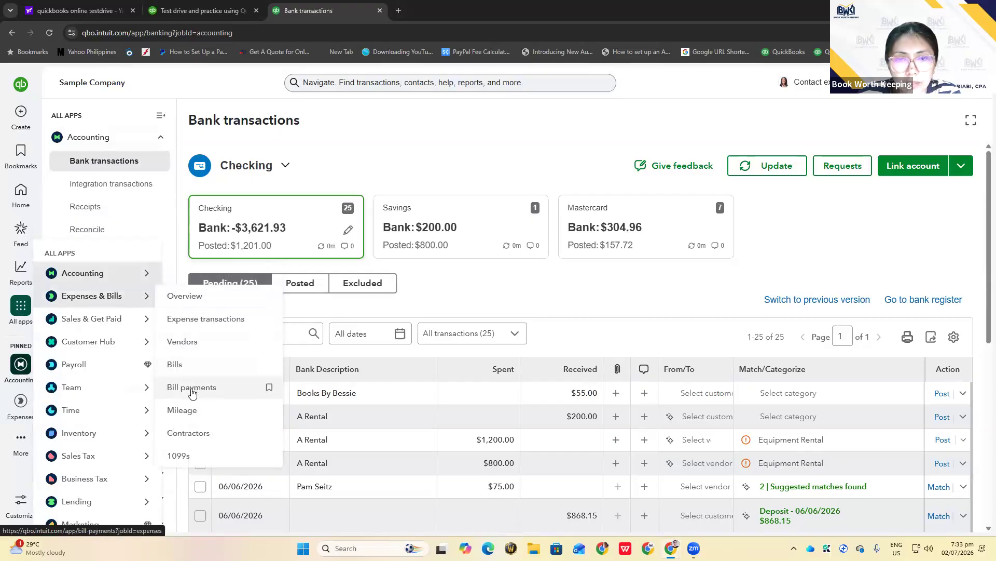
{"action": "mouse_move", "coordinate": [83, 318]}
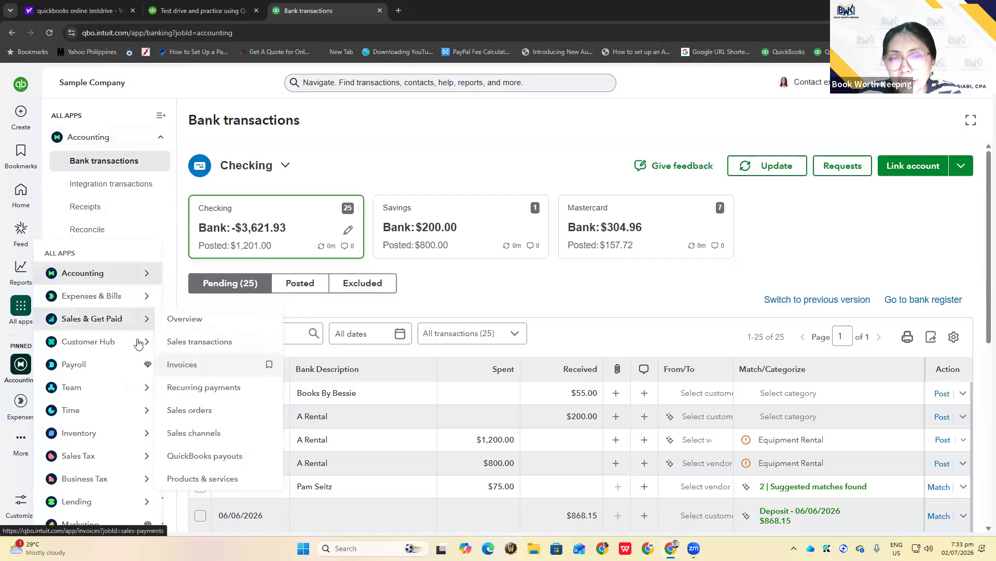
{"action": "mouse_move", "coordinate": [130, 341]}
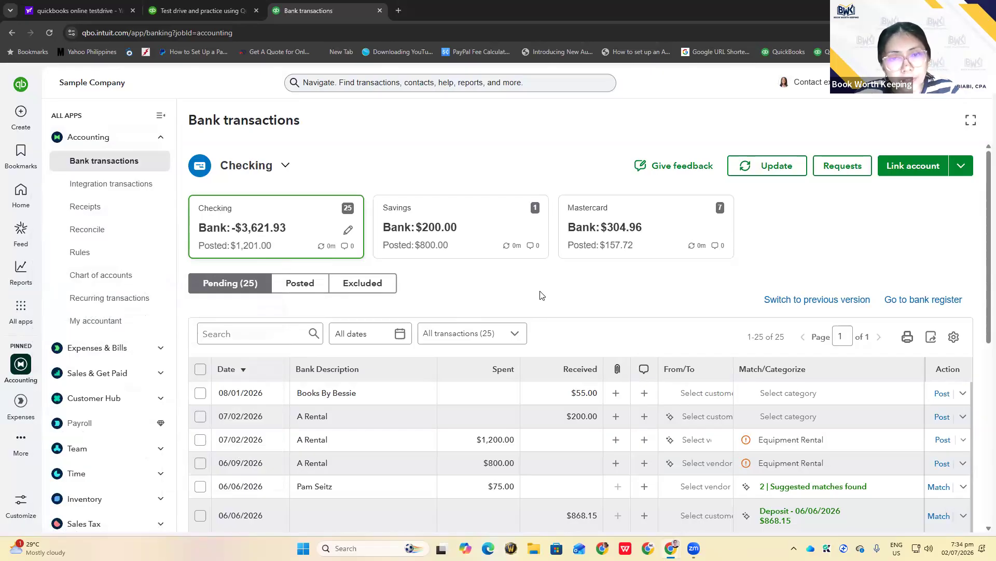
Expand Sales & Get Paid and toggle the Expenses & Bills sidebar section open and closed
{"action": "scroll", "coordinate": [107, 327], "scroll_direction": "down", "scroll_amount": 2}
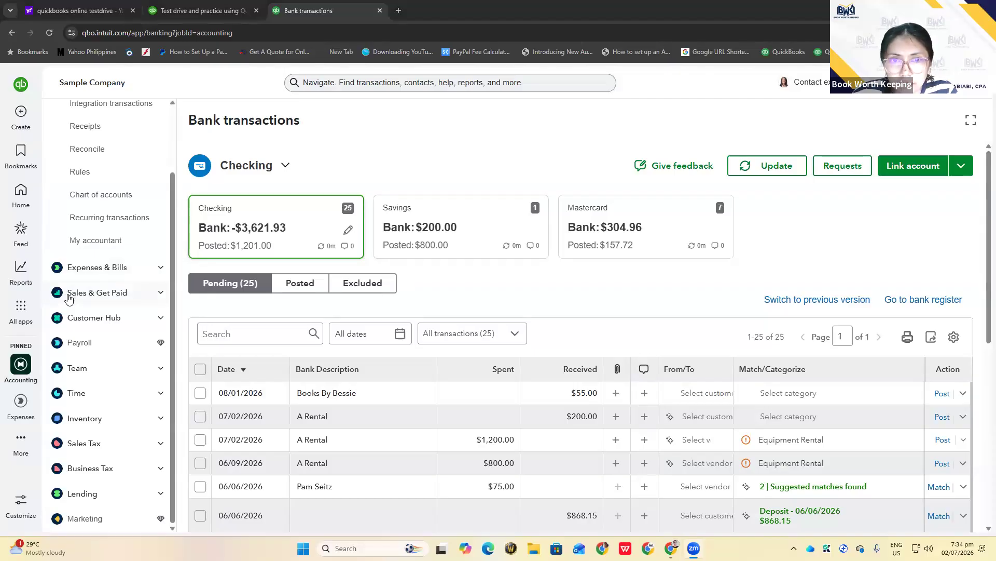
{"action": "left_click", "coordinate": [160, 293]}
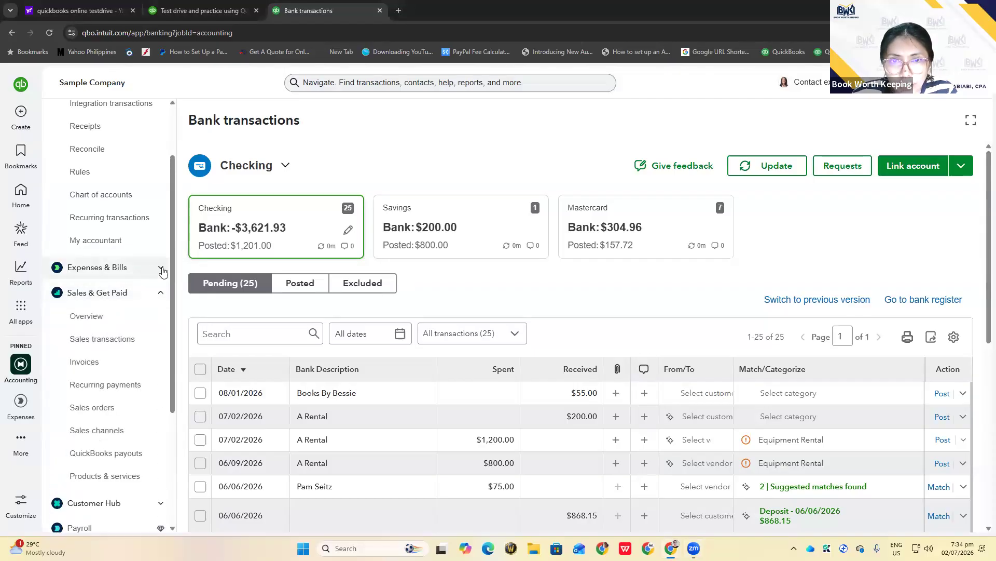
{"action": "left_click", "coordinate": [161, 269]}
{"action": "left_click", "coordinate": [161, 270]}
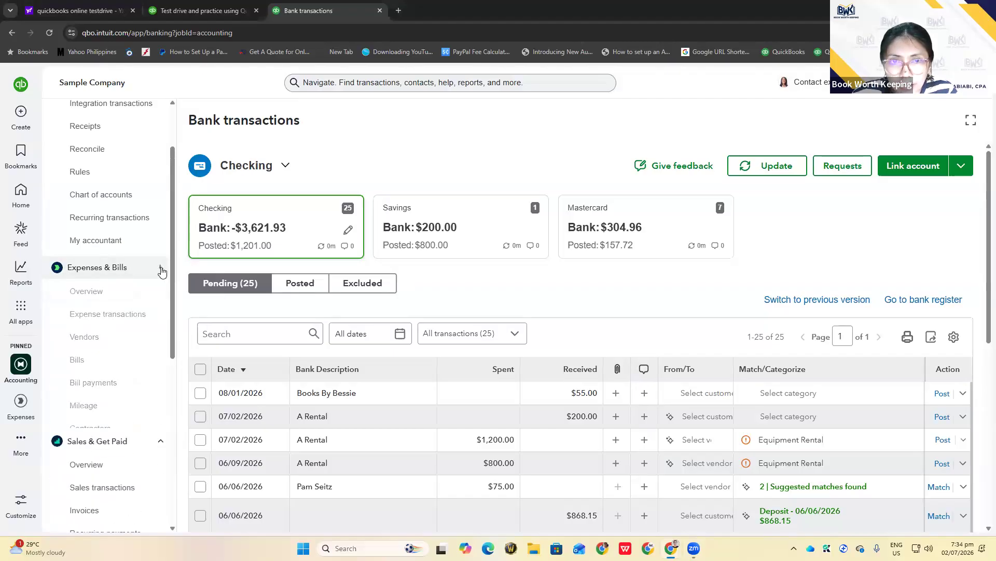
{"action": "left_click", "coordinate": [161, 270]}
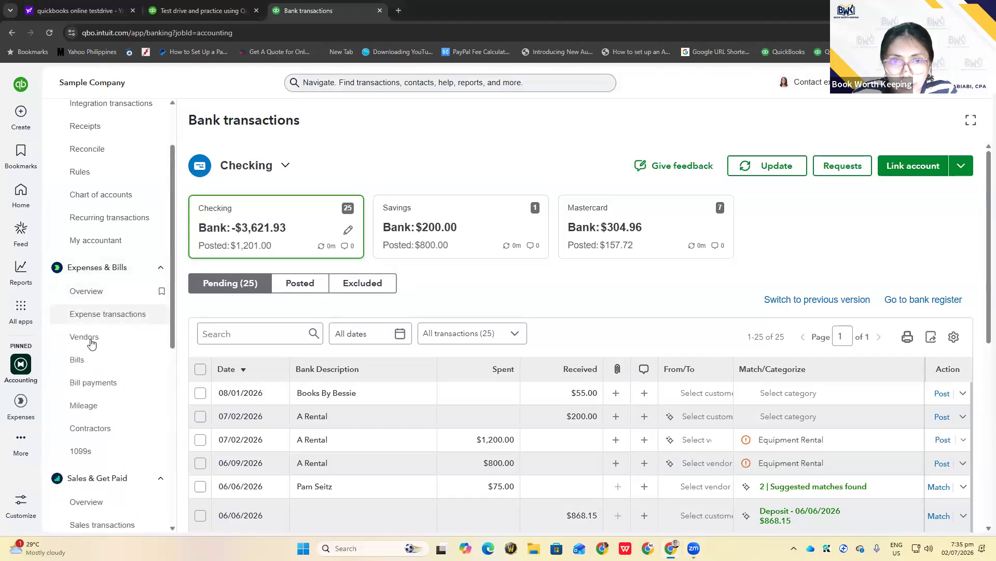
{"action": "left_click", "coordinate": [161, 268]}
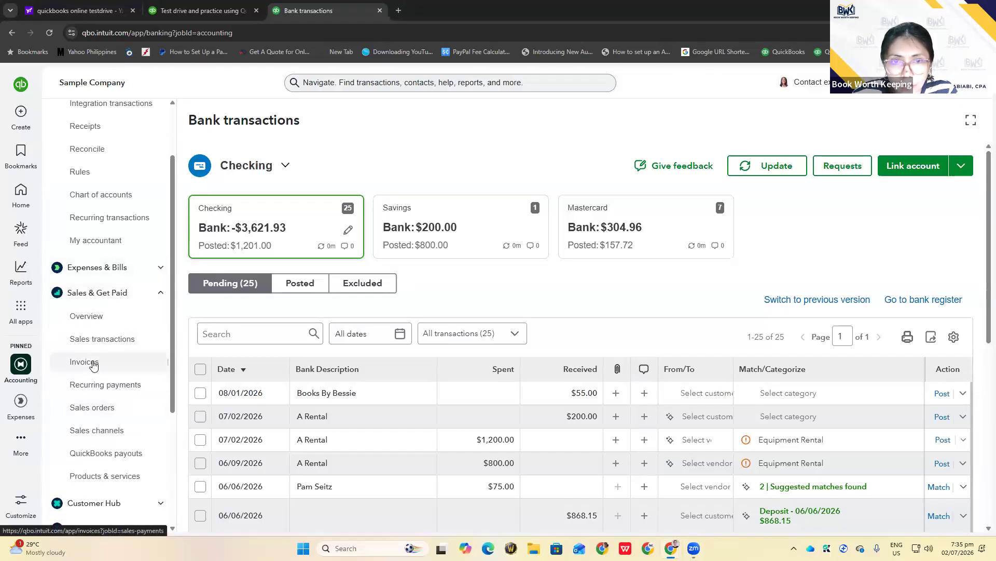
Expand Customer Hub, also from the all-apps list, and dismiss the settings menu
{"action": "scroll", "coordinate": [93, 366], "scroll_direction": "down", "scroll_amount": 2}
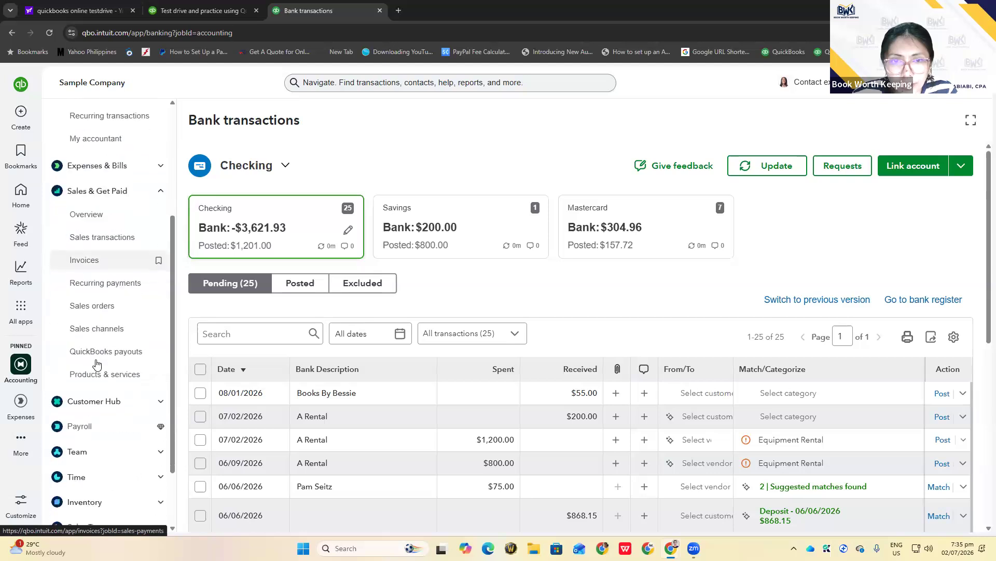
{"action": "left_click", "coordinate": [162, 401]}
{"action": "scroll", "coordinate": [114, 363], "scroll_direction": "down", "scroll_amount": 2}
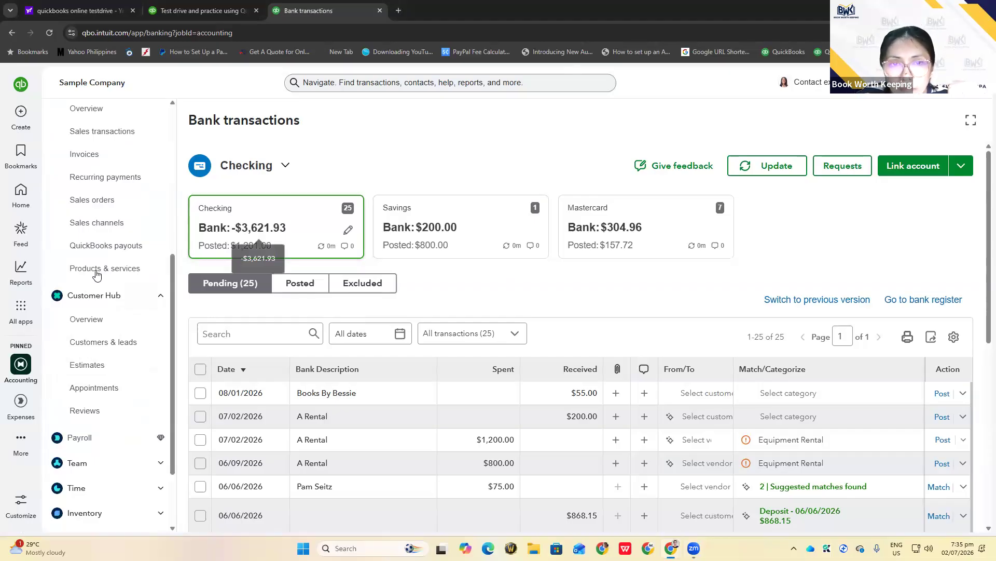
{"action": "left_click", "coordinate": [19, 310]}
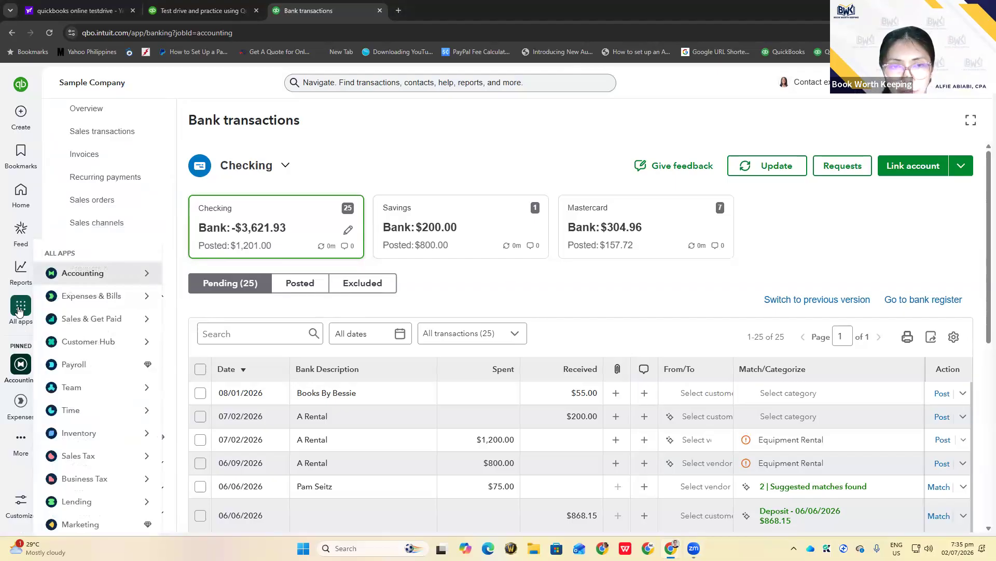
{"action": "mouse_move", "coordinate": [71, 347]}
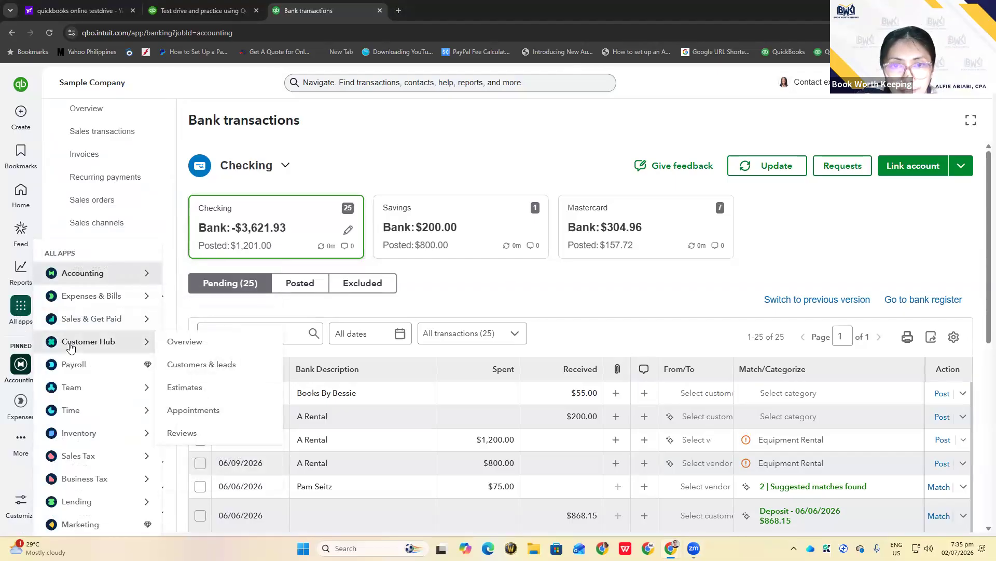
{"action": "left_click", "coordinate": [71, 347]}
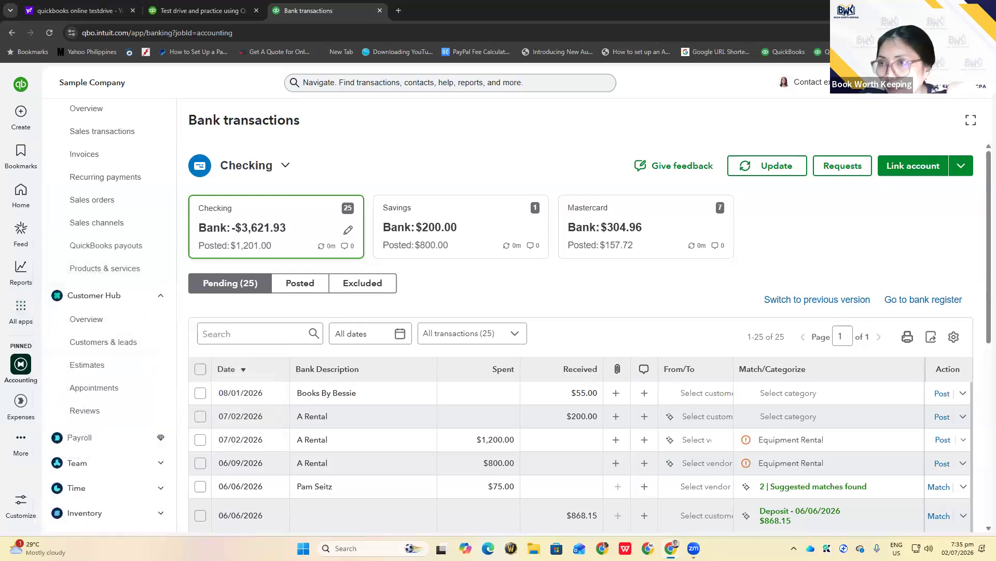
{"action": "left_click", "coordinate": [921, 83]}
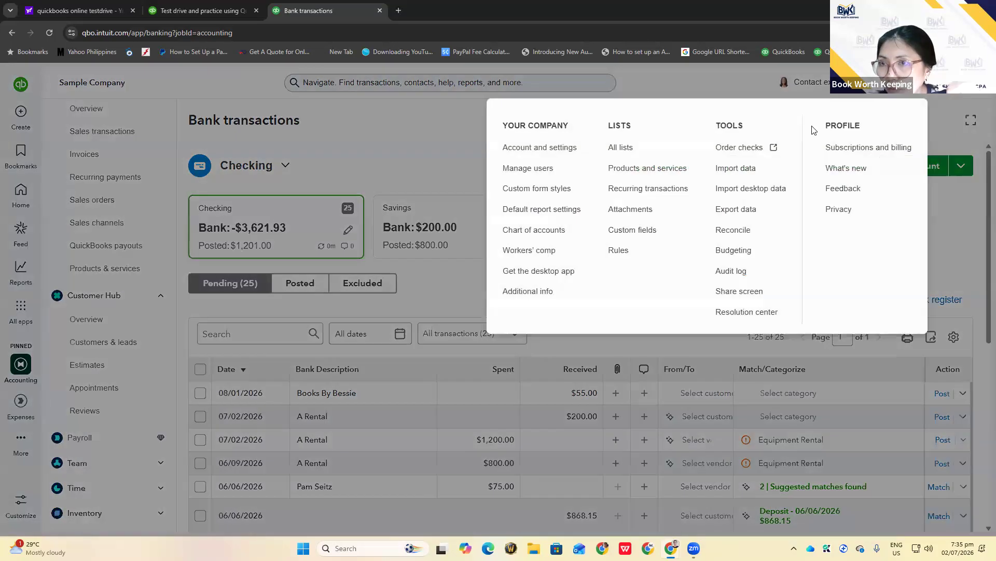
{"action": "left_click", "coordinate": [389, 148]}
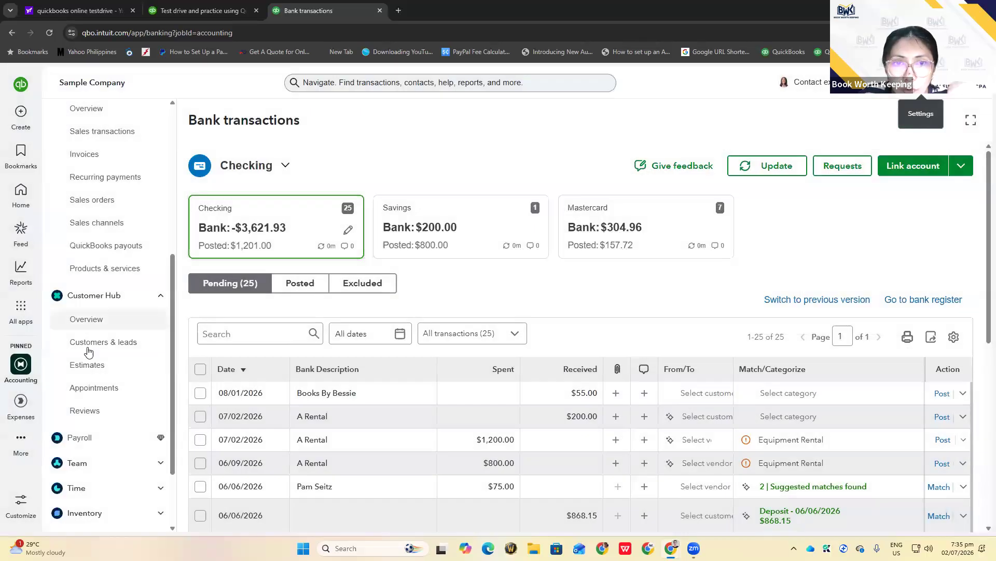
Open Customers & leads and search for 'Customer A', which finds no match
{"action": "left_click", "coordinate": [87, 342]}
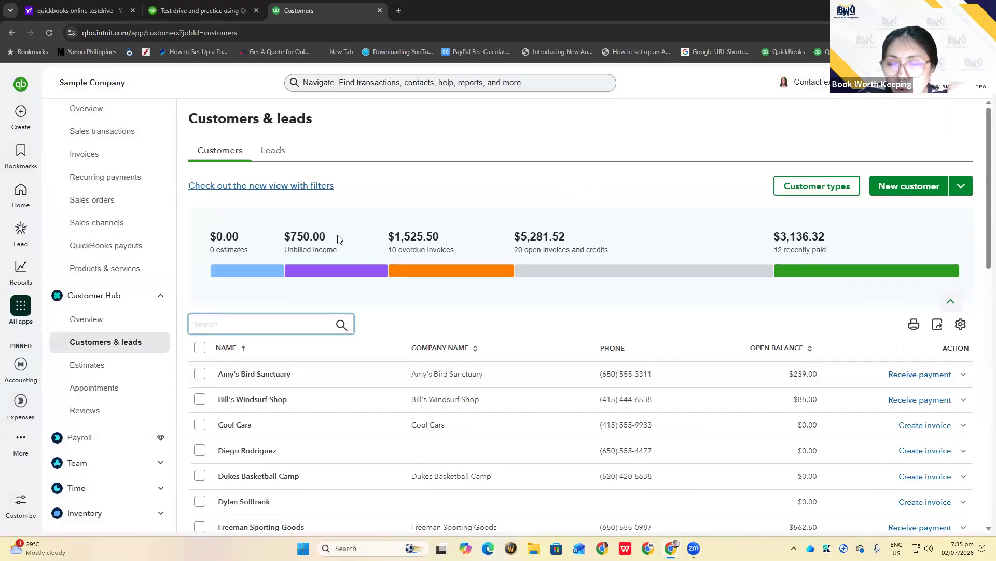
{"action": "scroll", "coordinate": [287, 401], "scroll_direction": "down", "scroll_amount": 4}
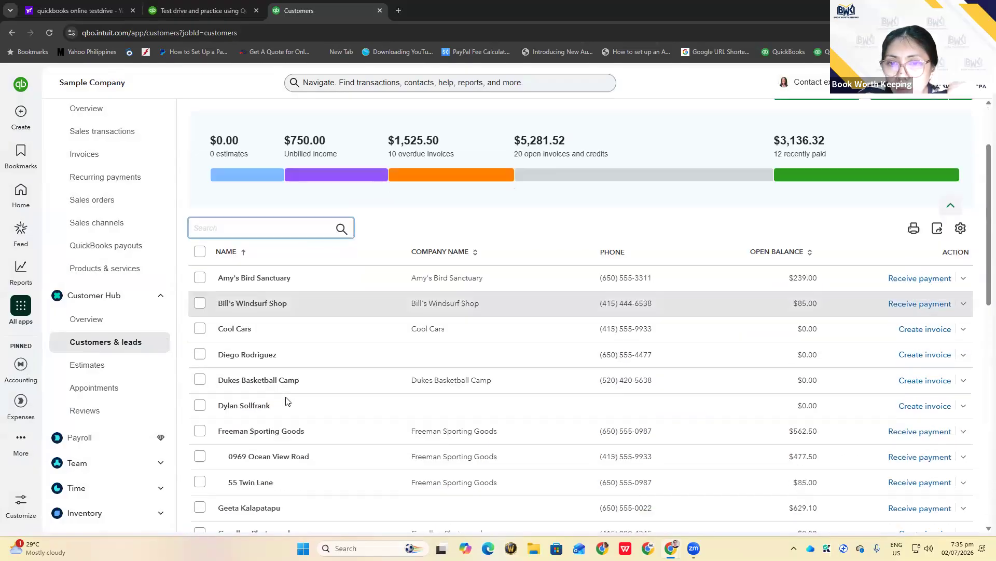
{"action": "scroll", "coordinate": [287, 400], "scroll_direction": "down", "scroll_amount": 9}
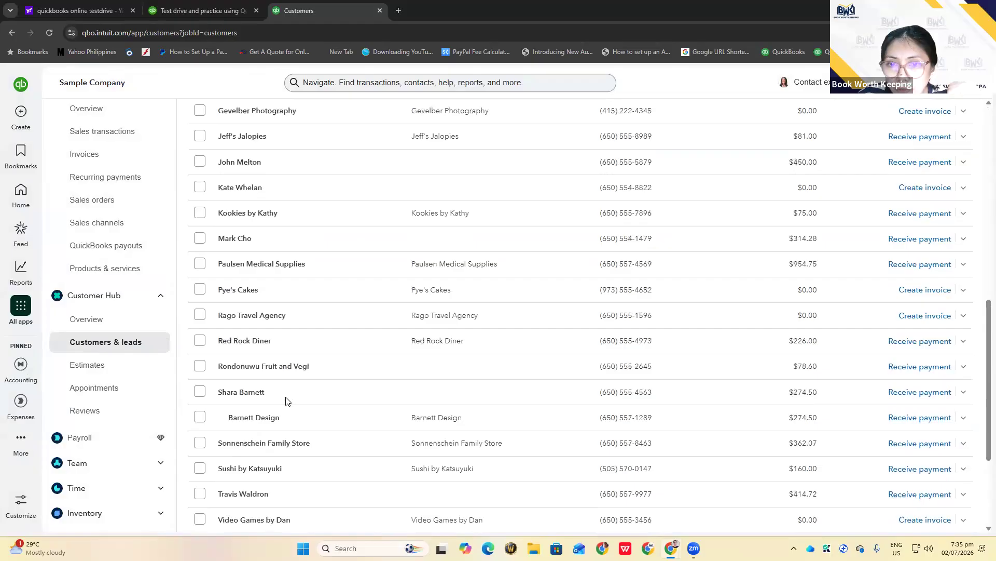
{"action": "scroll", "coordinate": [286, 400], "scroll_direction": "up", "scroll_amount": 13}
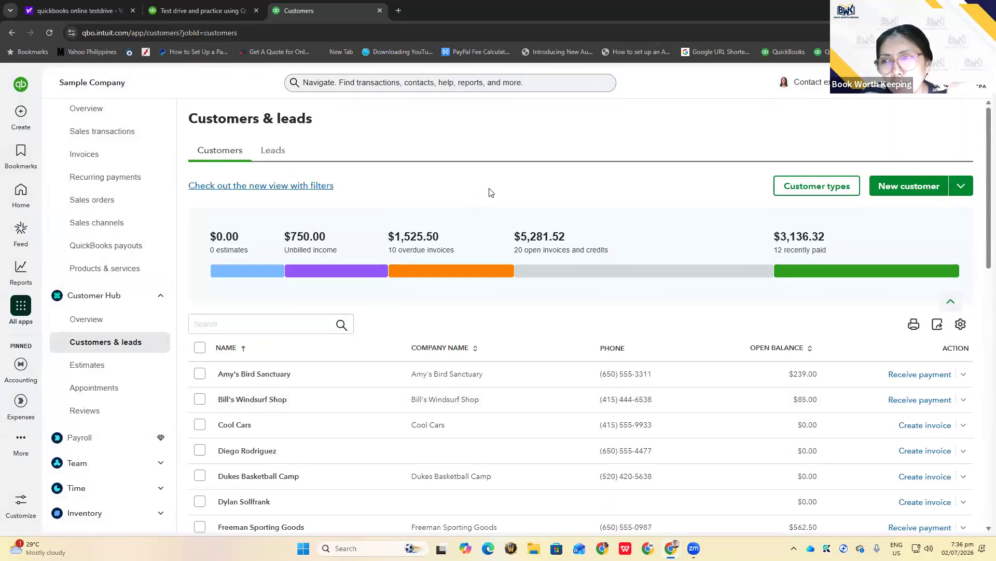
{"action": "left_click", "coordinate": [257, 325]}
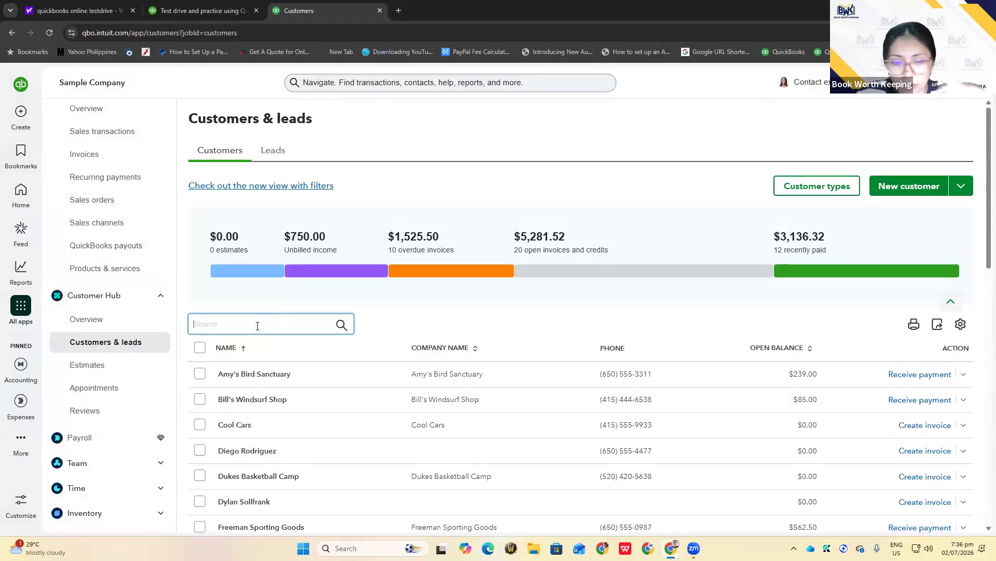
{"action": "type", "text": "Cust"}
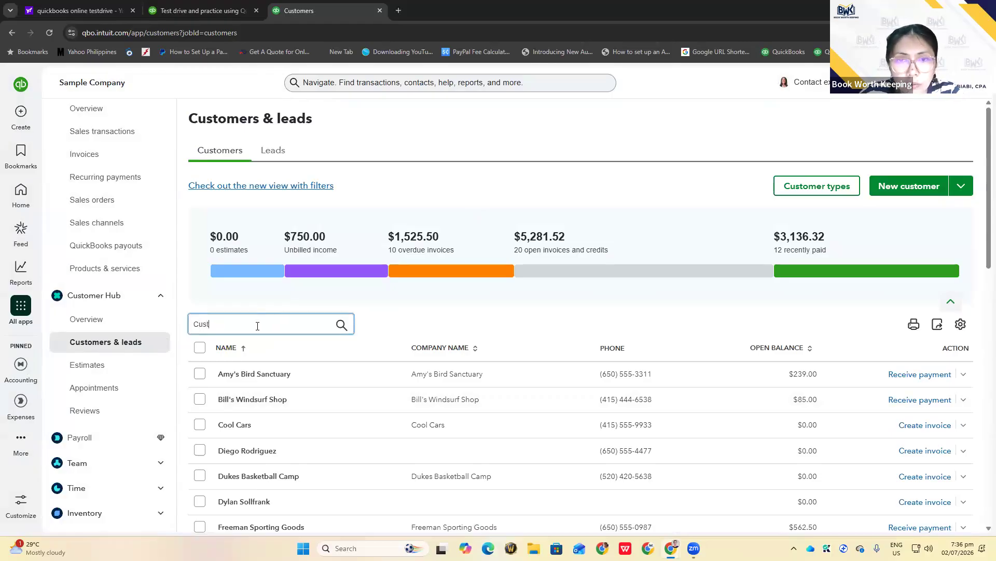
{"action": "type", "text": "omer A"}
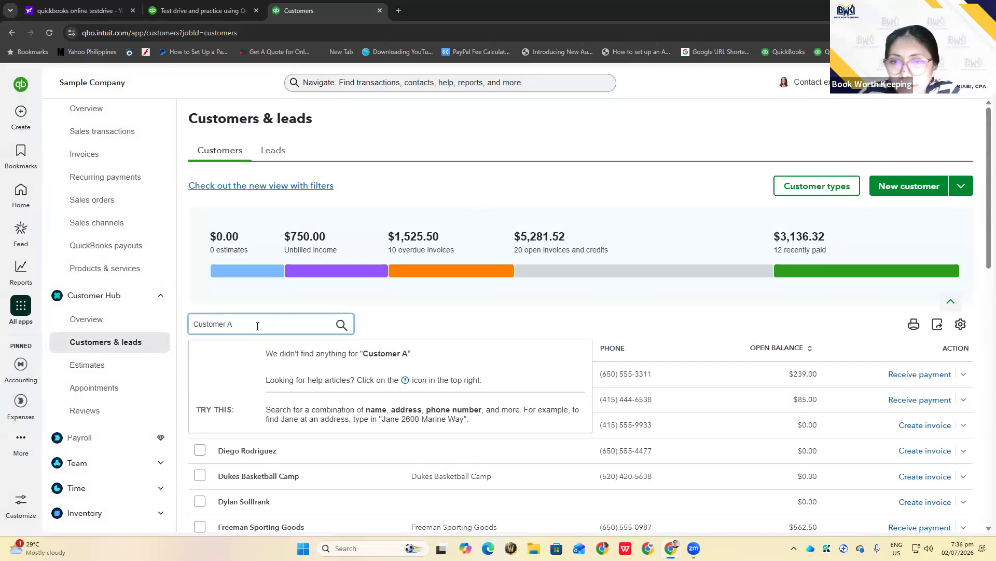
{"action": "left_click", "coordinate": [449, 317]}
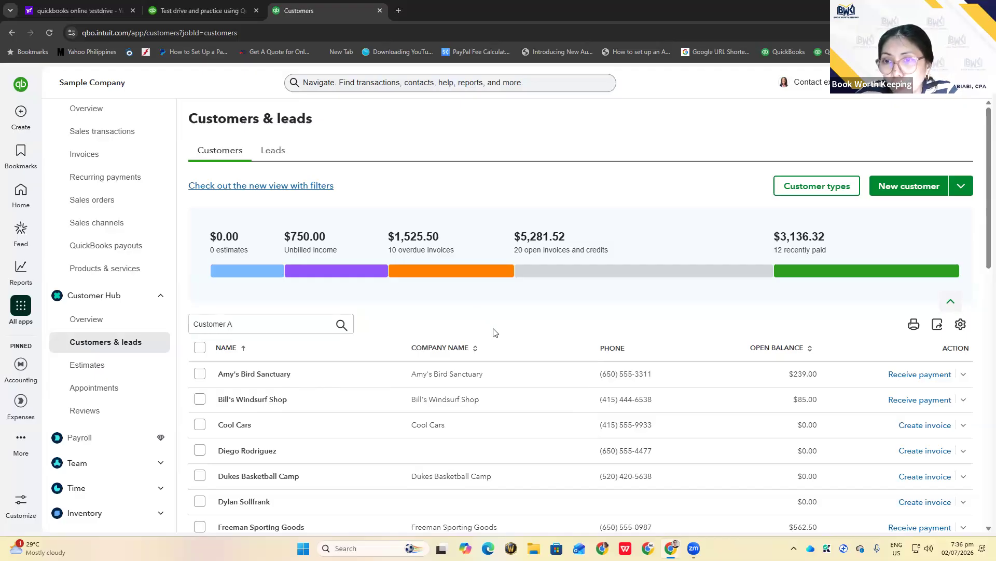
Save a new customer with company name 'Customer A', then check its Custom Fields options
{"action": "left_click", "coordinate": [894, 193]}
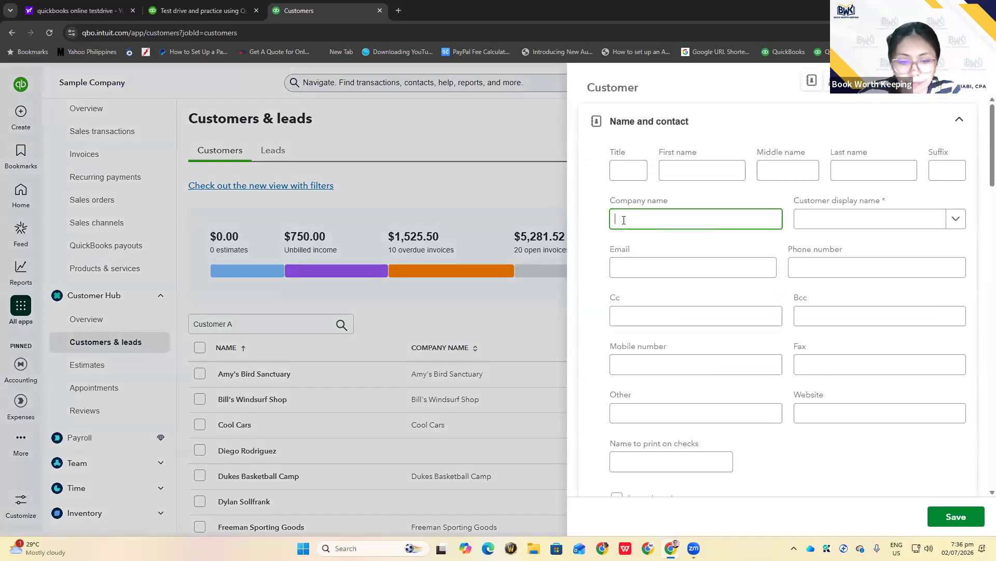
{"action": "type", "text": "Customer"}
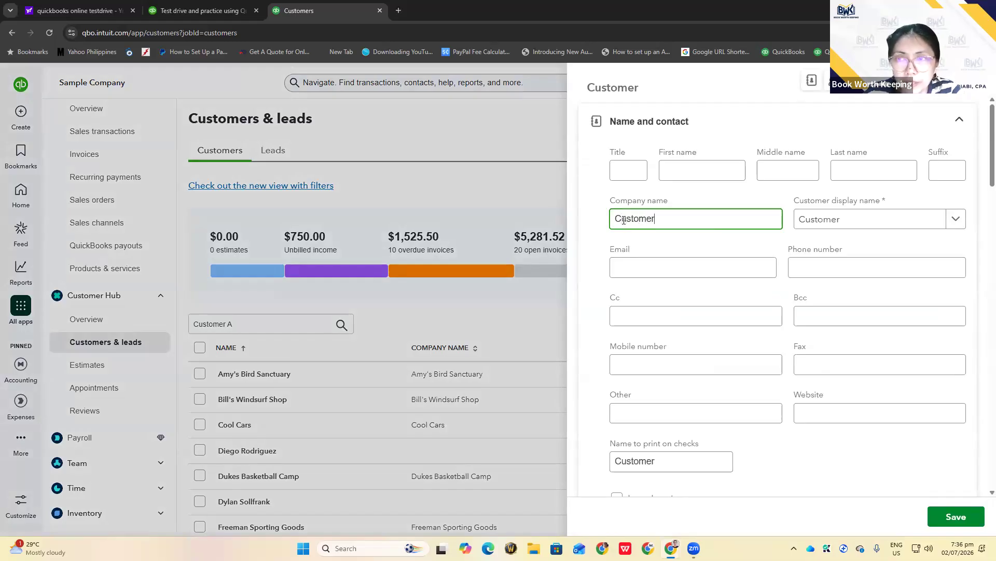
{"action": "type", "text": " A"}
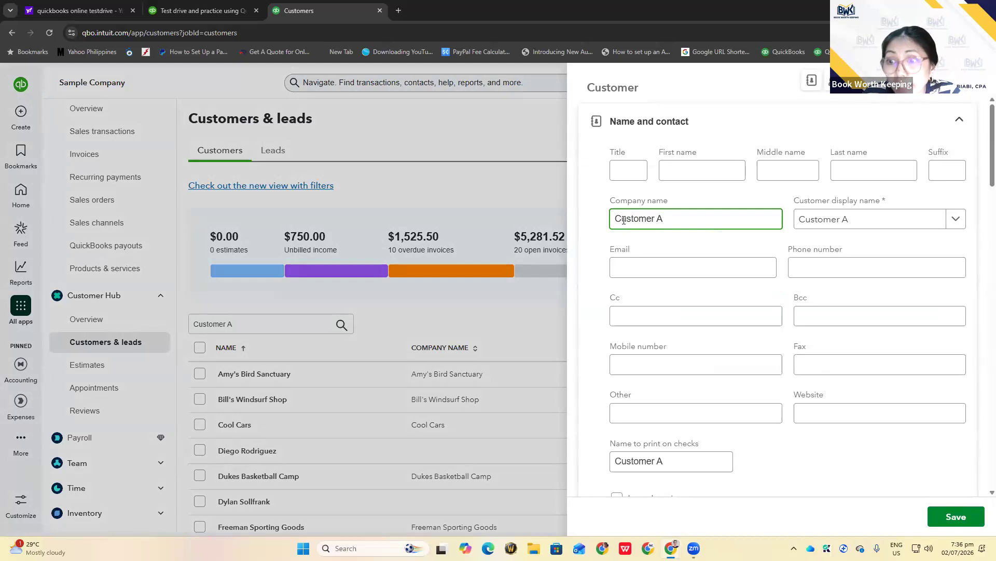
{"action": "left_click", "coordinate": [960, 518]}
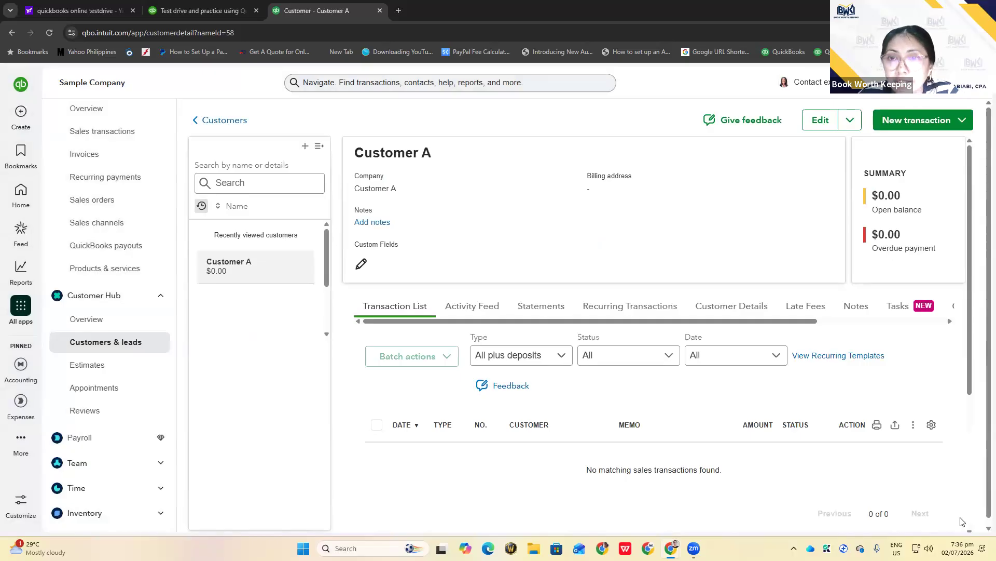
{"action": "left_click", "coordinate": [362, 266]}
{"action": "left_click", "coordinate": [395, 188]}
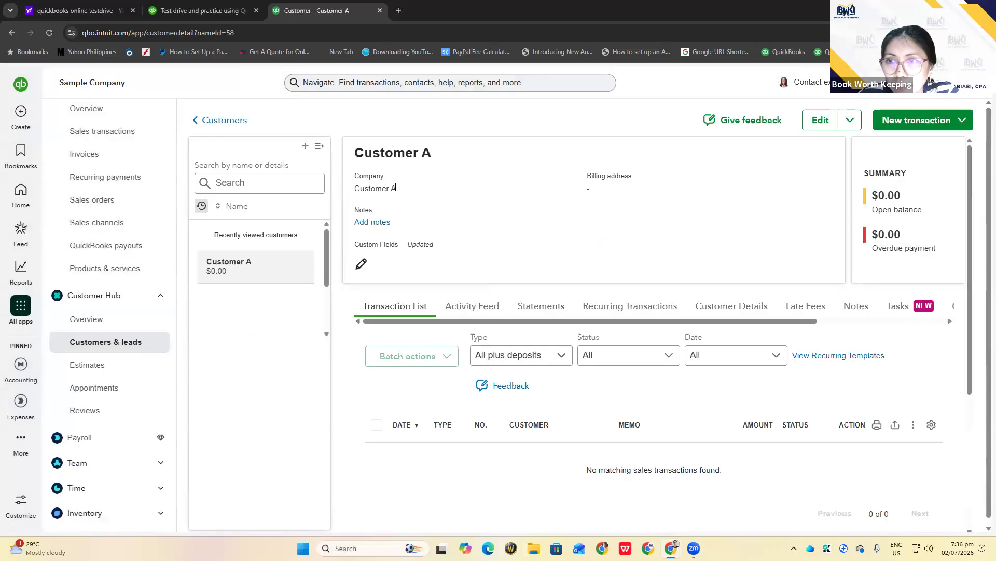
Edit Customer A to add an e-mail address plus autofilled phone and contact name, then save
{"action": "left_click", "coordinate": [820, 123]}
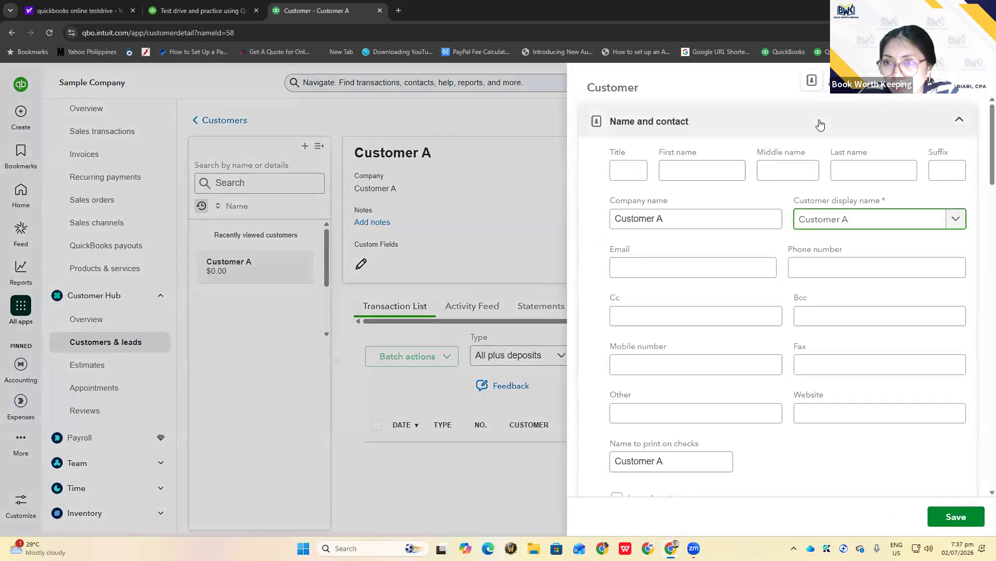
{"action": "left_click", "coordinate": [639, 268]}
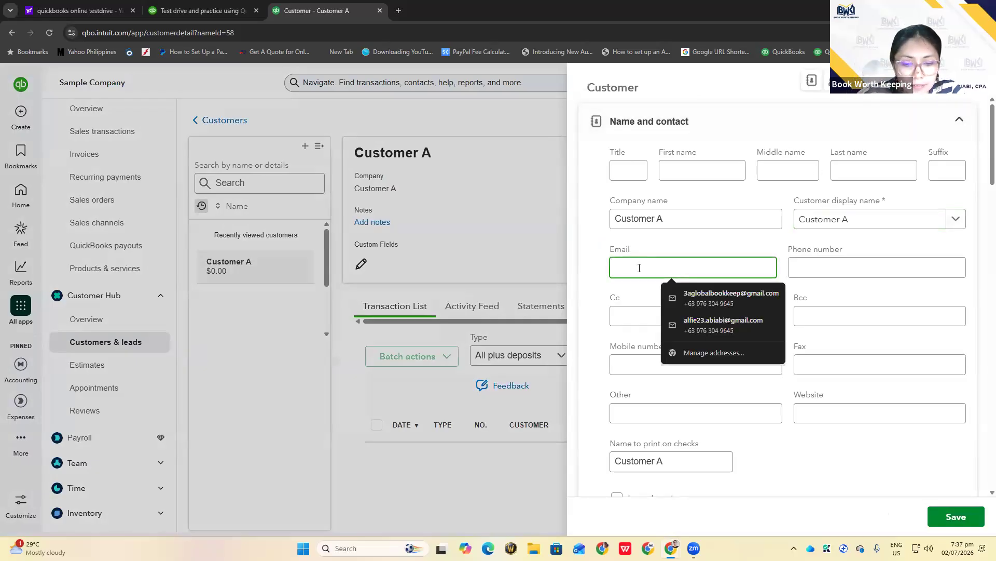
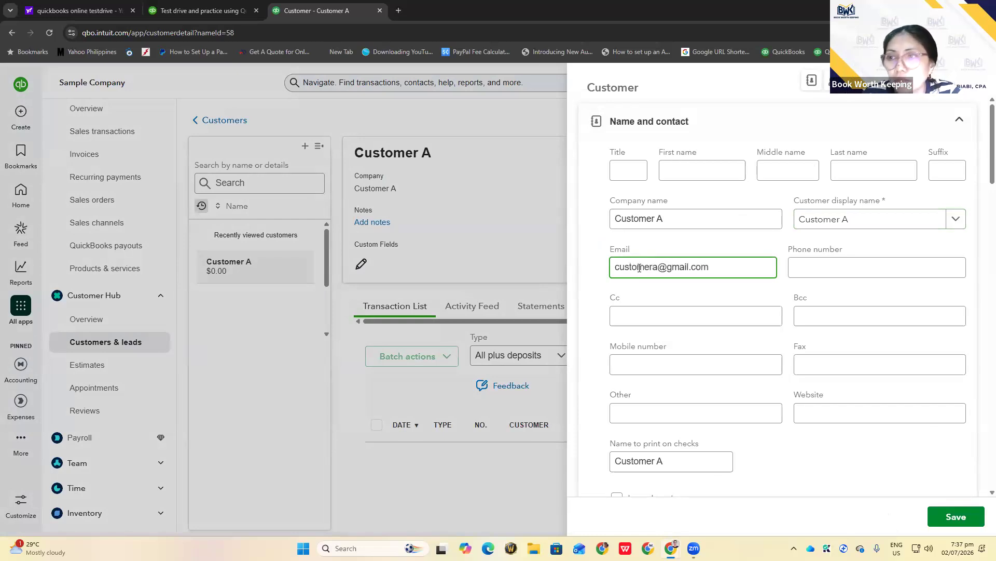
{"action": "left_click", "coordinate": [820, 262]}
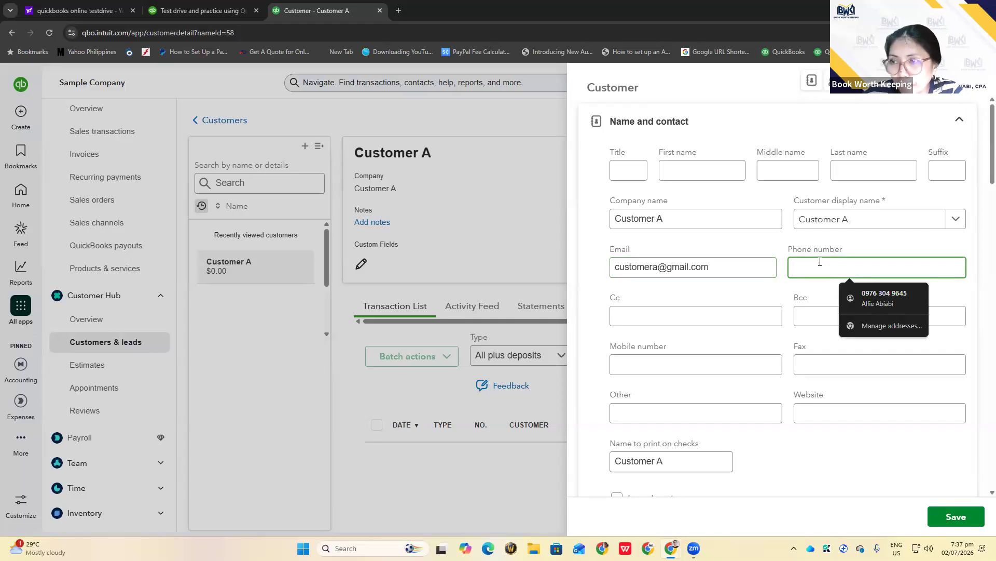
{"action": "key", "text": "Down"}
{"action": "key", "text": "Return"}
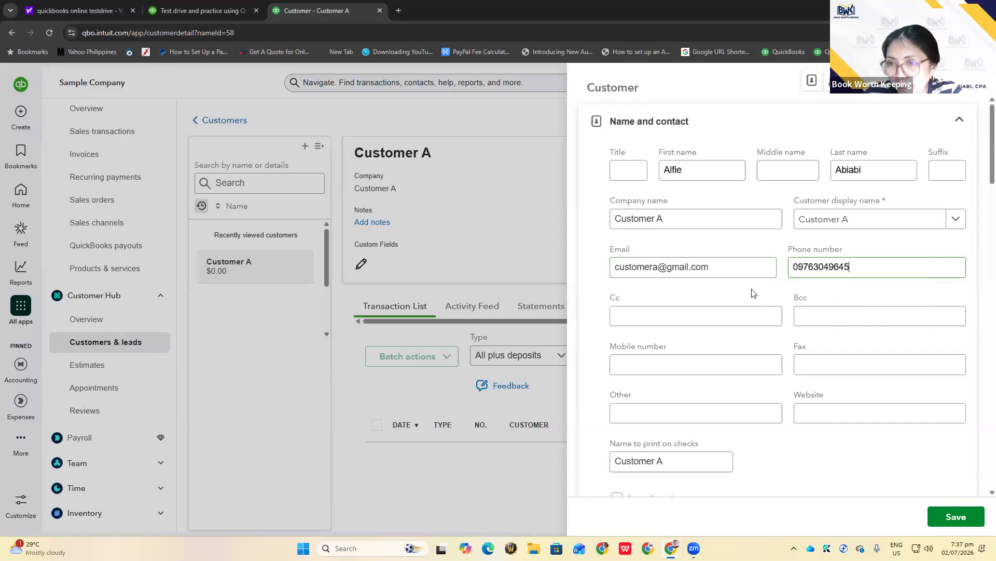
{"action": "scroll", "coordinate": [829, 444], "scroll_direction": "down", "scroll_amount": 5}
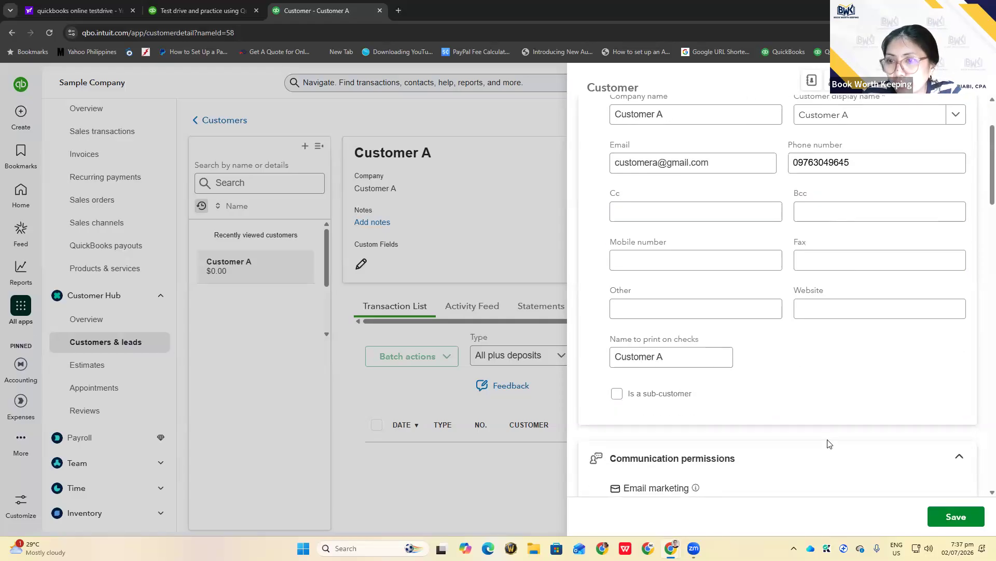
{"action": "left_click", "coordinate": [954, 517]}
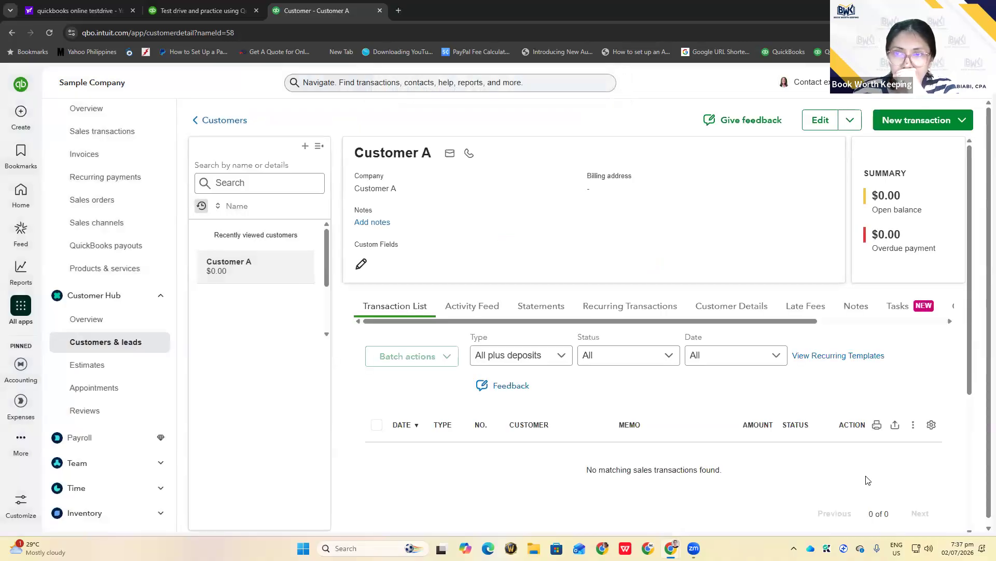
Back in the customer list, search 'customer' and open Customer A
{"action": "left_click", "coordinate": [198, 120]}
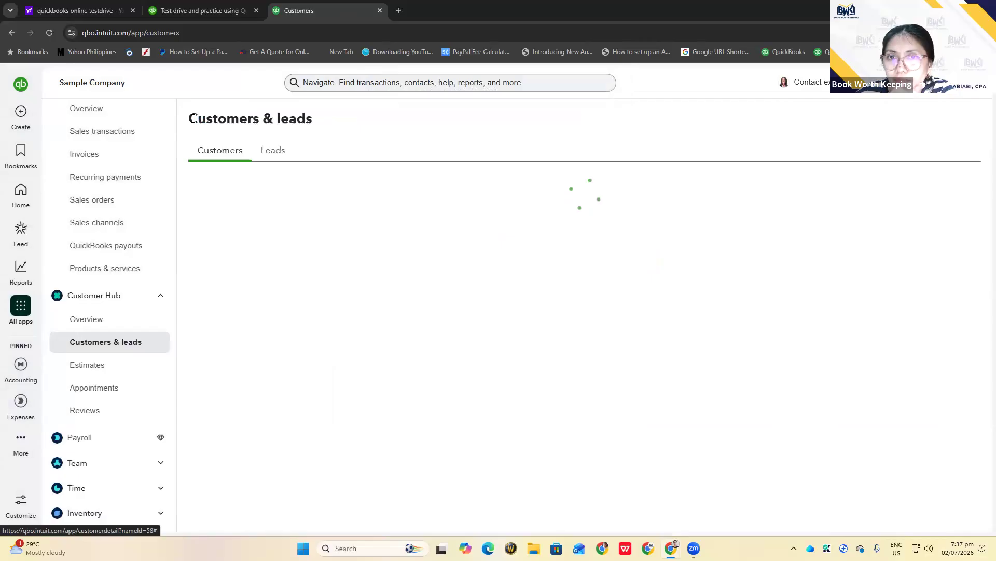
{"action": "scroll", "coordinate": [254, 341], "scroll_direction": "down", "scroll_amount": 3}
{"action": "left_click", "coordinate": [265, 187]}
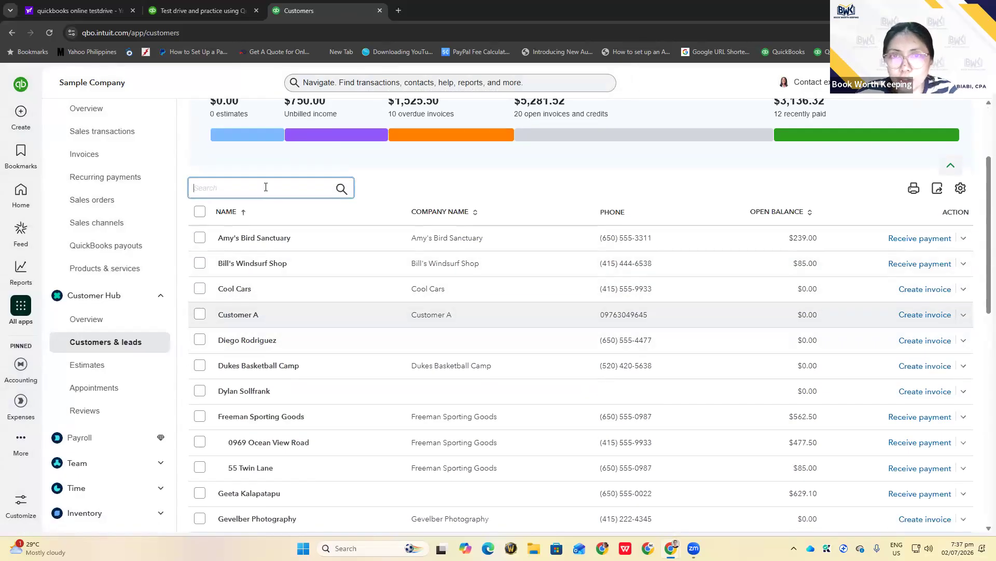
{"action": "type", "text": "customer"}
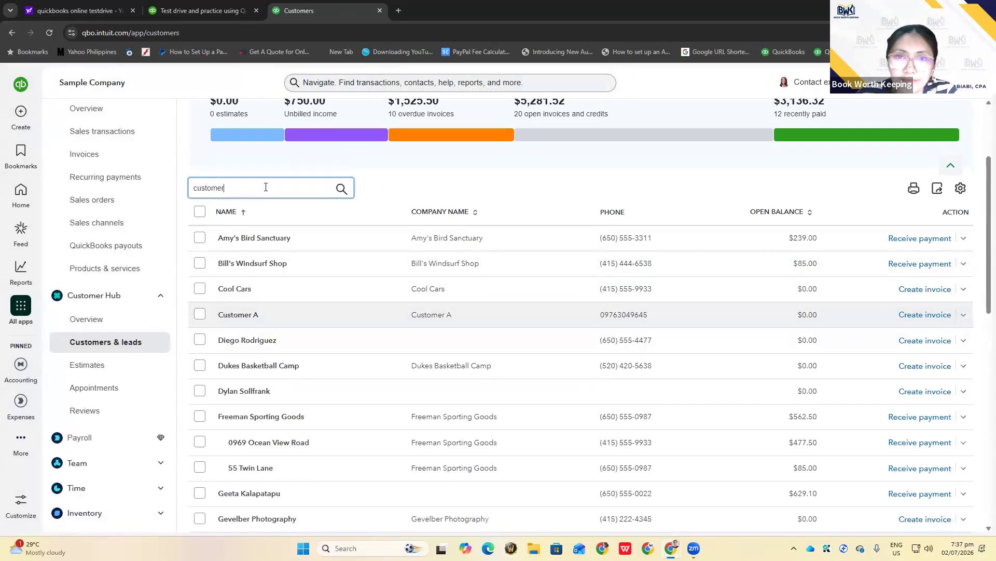
{"action": "left_click", "coordinate": [267, 214]}
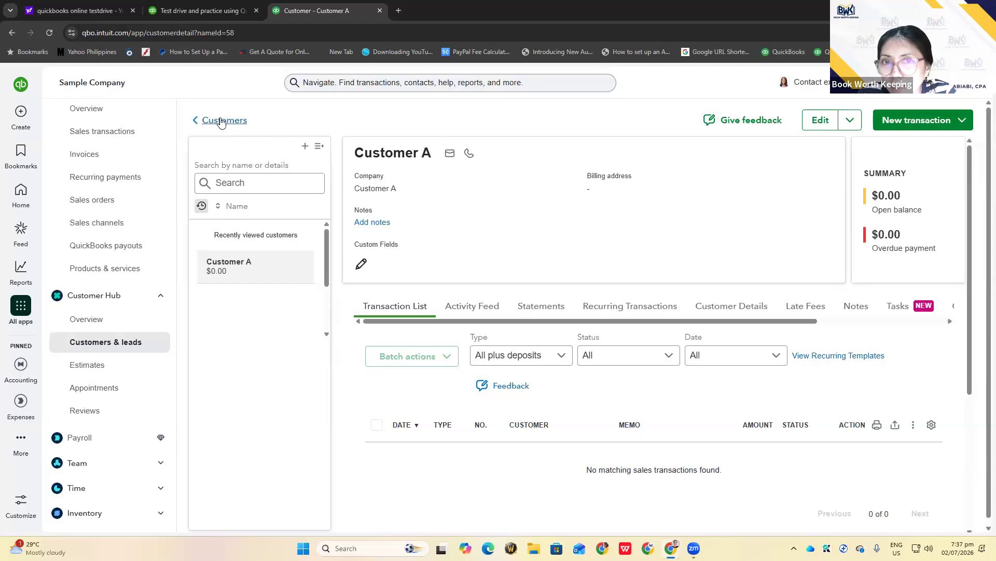
Return to Customers & leads, then open and close a blank New customer form
{"action": "left_click", "coordinate": [116, 343]}
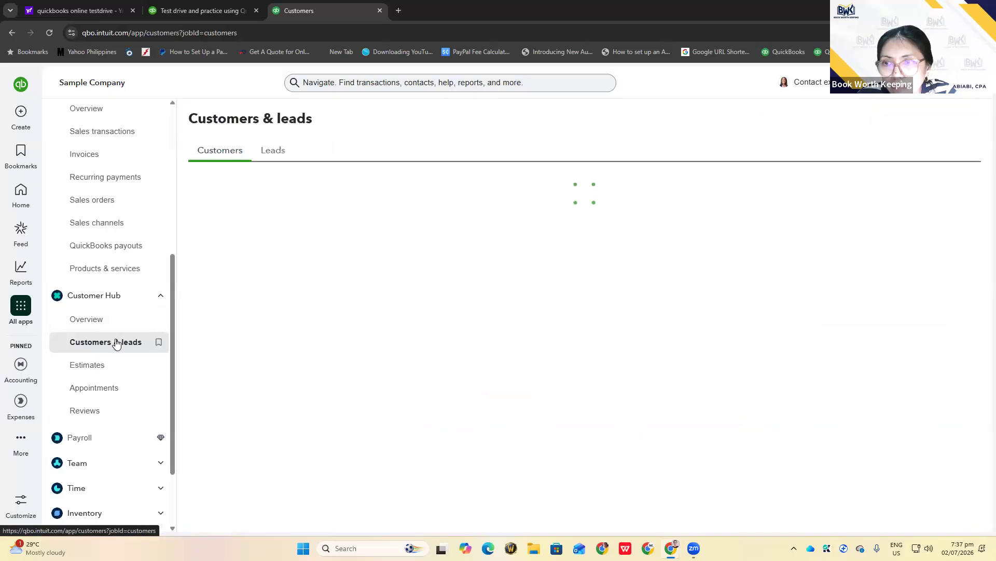
{"action": "scroll", "coordinate": [871, 259], "scroll_direction": "down", "scroll_amount": 3}
{"action": "scroll", "coordinate": [878, 196], "scroll_direction": "up", "scroll_amount": 5}
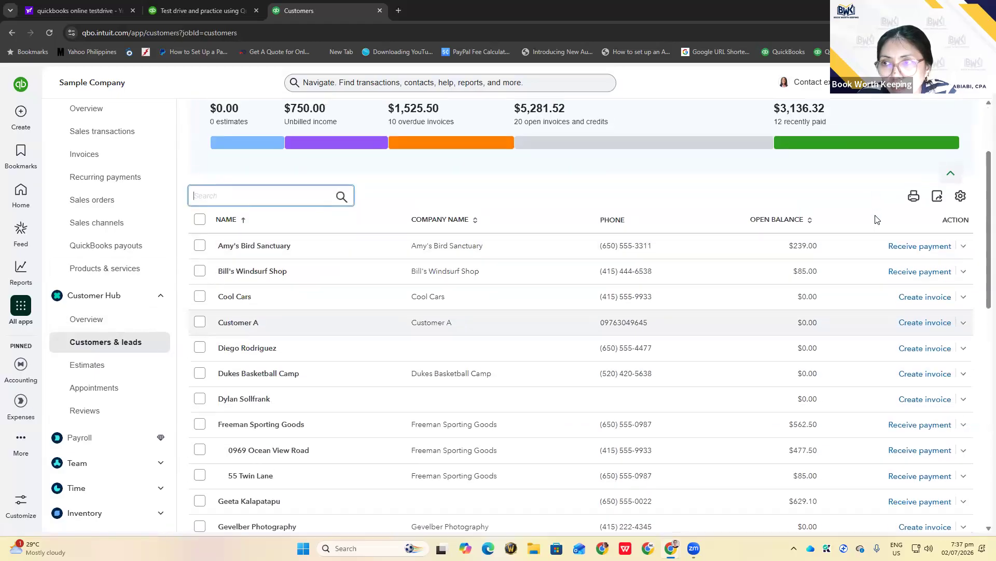
{"action": "left_click", "coordinate": [906, 191]}
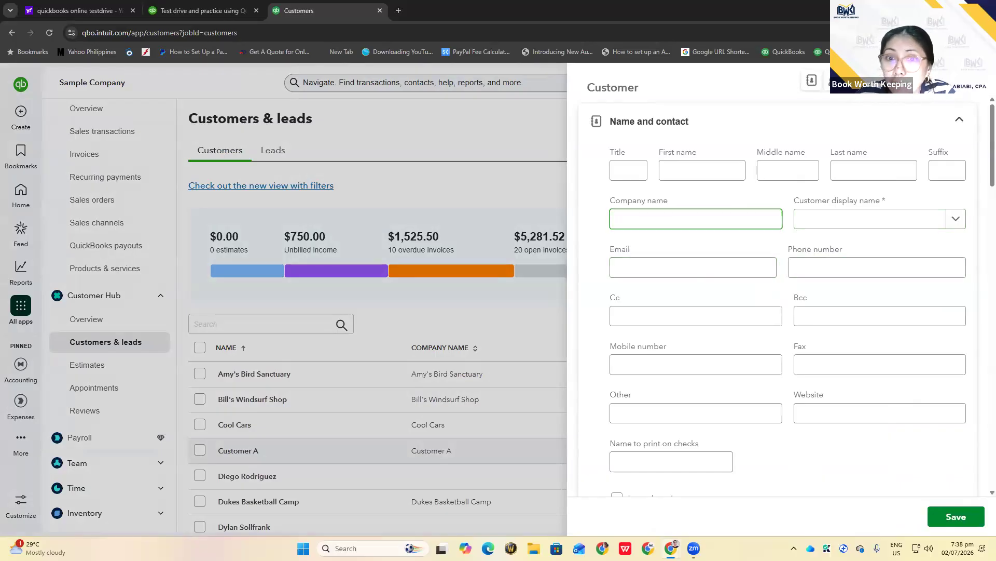
{"action": "left_click", "coordinate": [975, 82]}
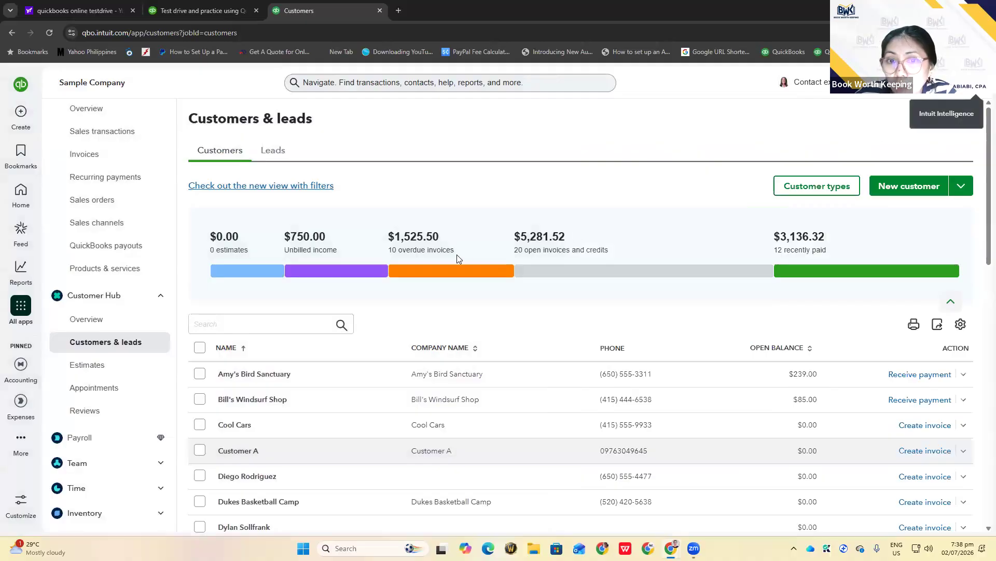
Search the customer list for 'cust' and open Customer A's detail page with its $0.00 balances
{"action": "left_click", "coordinate": [277, 324]}
{"action": "type", "text": "cust"}
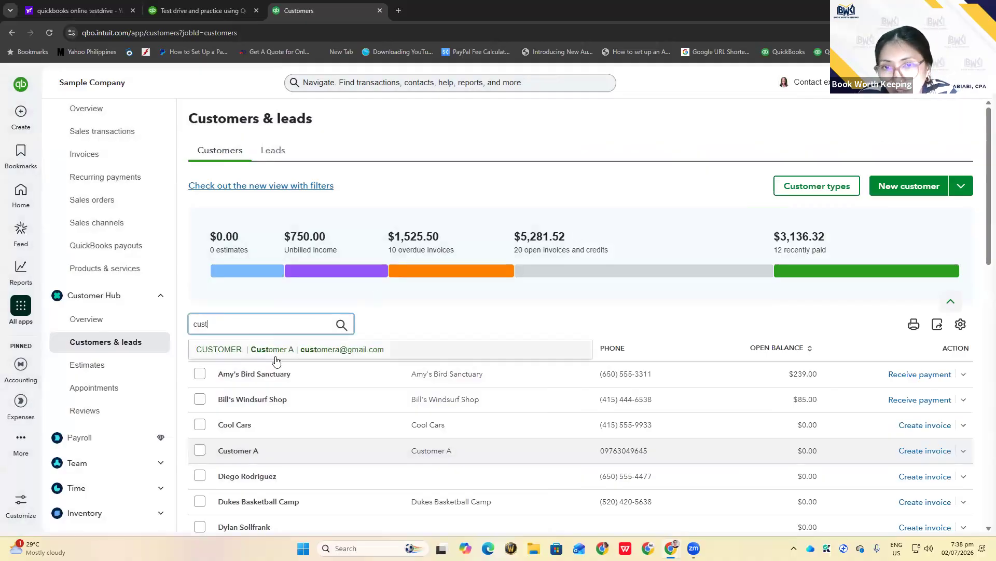
{"action": "left_click", "coordinate": [276, 358]}
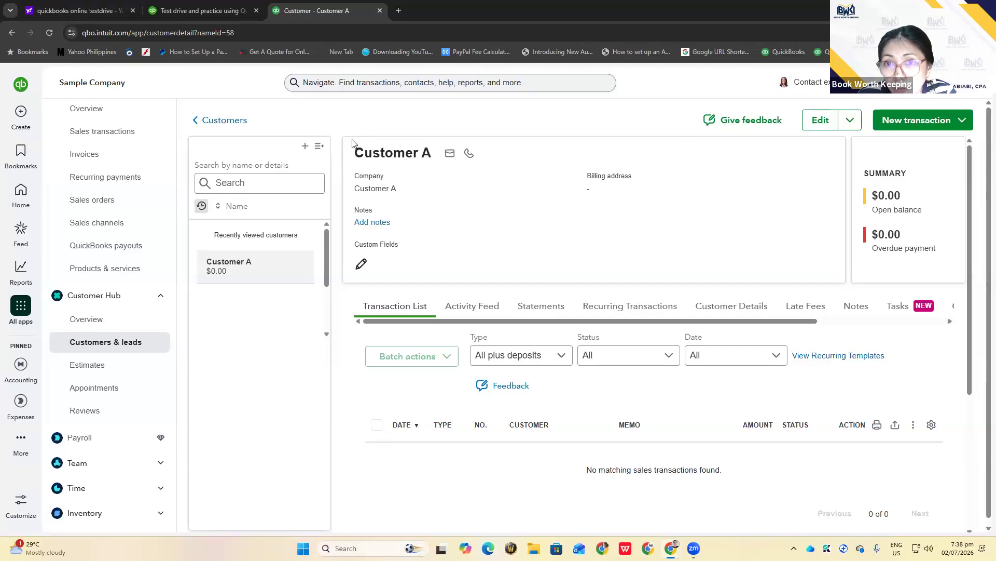
{"action": "mouse_move", "coordinate": [447, 152]}
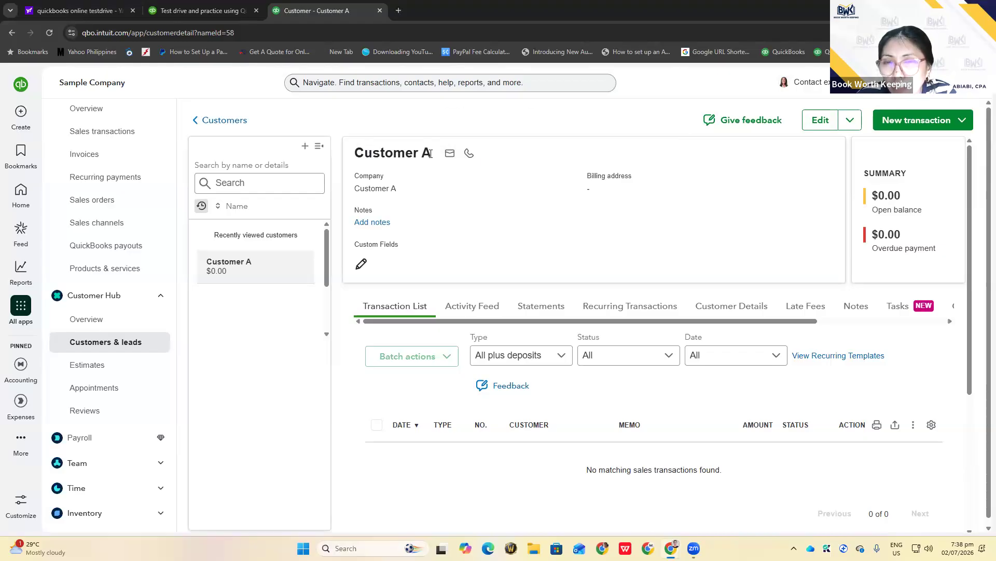
Open Customer A's edit form and save its name and contact details without changes
{"action": "left_click", "coordinate": [821, 123]}
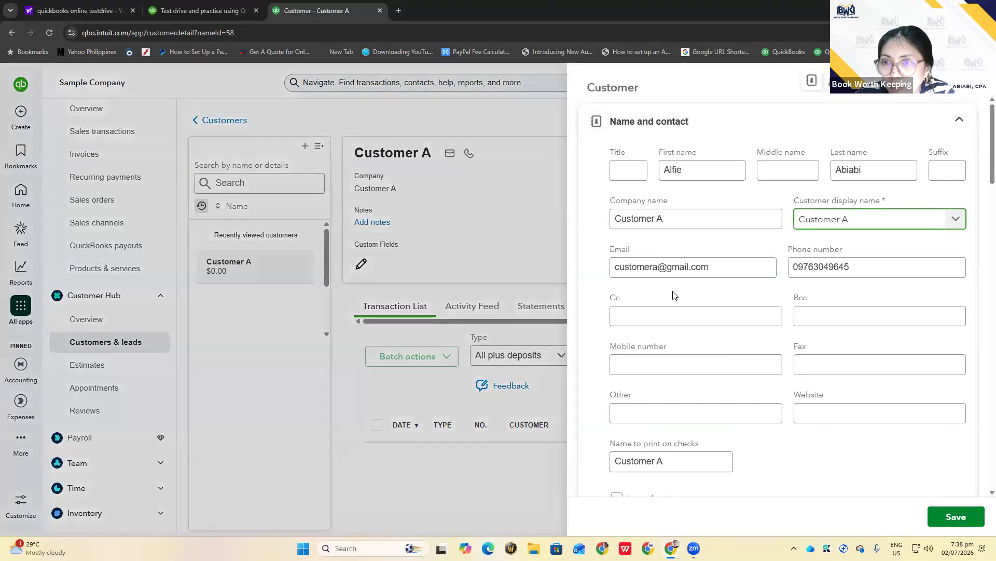
{"action": "left_click", "coordinate": [959, 519]}
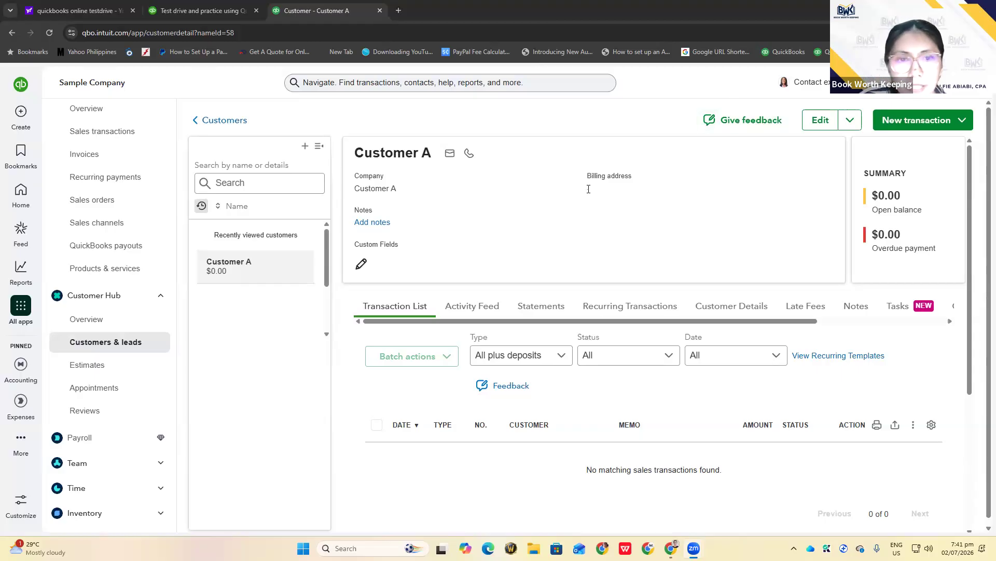
Show the All apps list and the Customer Hub submenu with its pages
{"action": "mouse_move", "coordinate": [15, 324]}
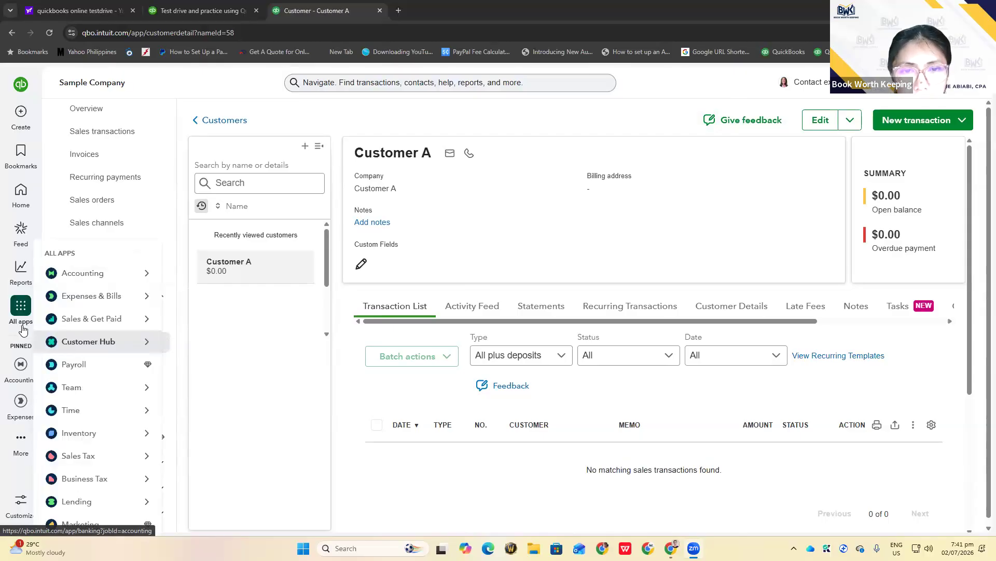
{"action": "mouse_move", "coordinate": [109, 340]}
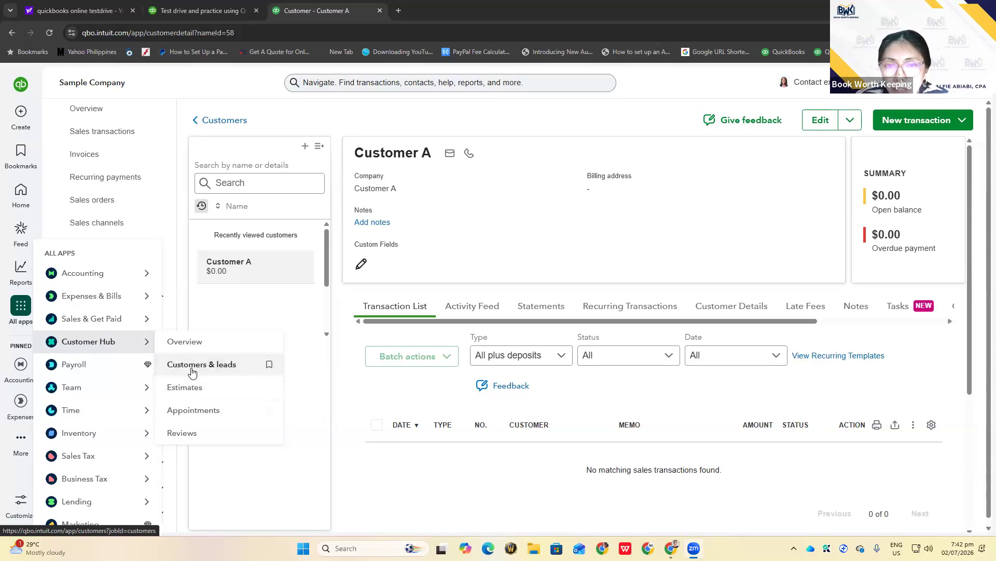
Go to Customers & leads, compare the Leads and Customers tabs, and start a blank new customer
{"action": "left_click", "coordinate": [192, 366]}
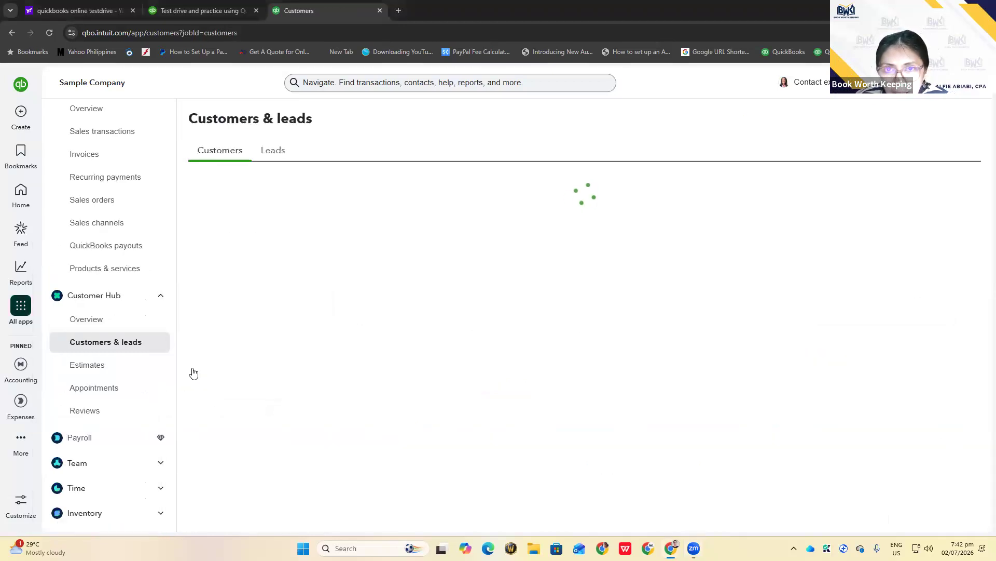
{"action": "scroll", "coordinate": [379, 367], "scroll_direction": "down", "scroll_amount": 3}
{"action": "scroll", "coordinate": [379, 367], "scroll_direction": "up", "scroll_amount": 3}
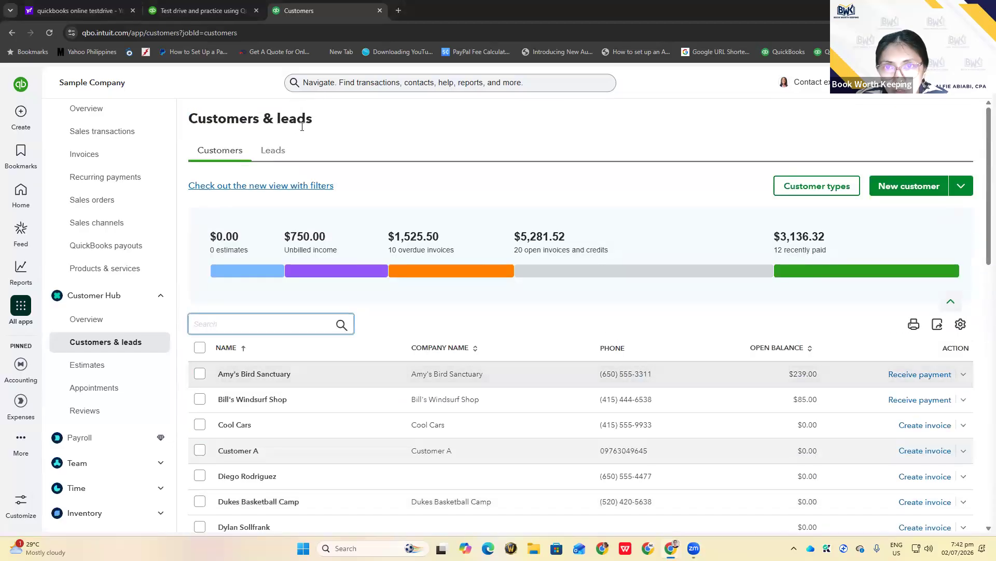
{"action": "left_click", "coordinate": [268, 154]}
{"action": "left_click", "coordinate": [220, 155]}
{"action": "scroll", "coordinate": [297, 210], "scroll_direction": "down", "scroll_amount": 3}
{"action": "scroll", "coordinate": [297, 211], "scroll_direction": "up", "scroll_amount": 3}
{"action": "left_click", "coordinate": [276, 152]}
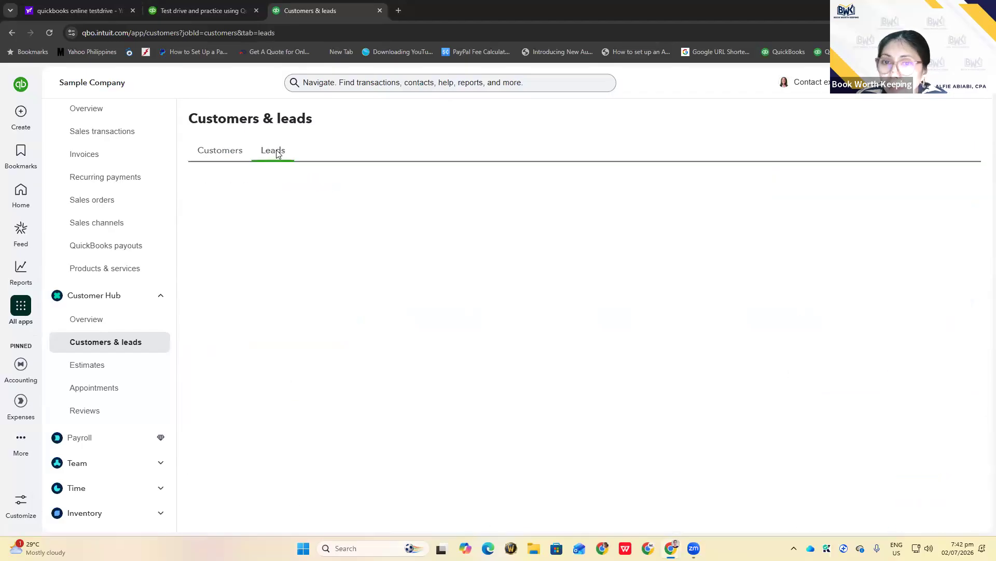
{"action": "left_click", "coordinate": [208, 156]}
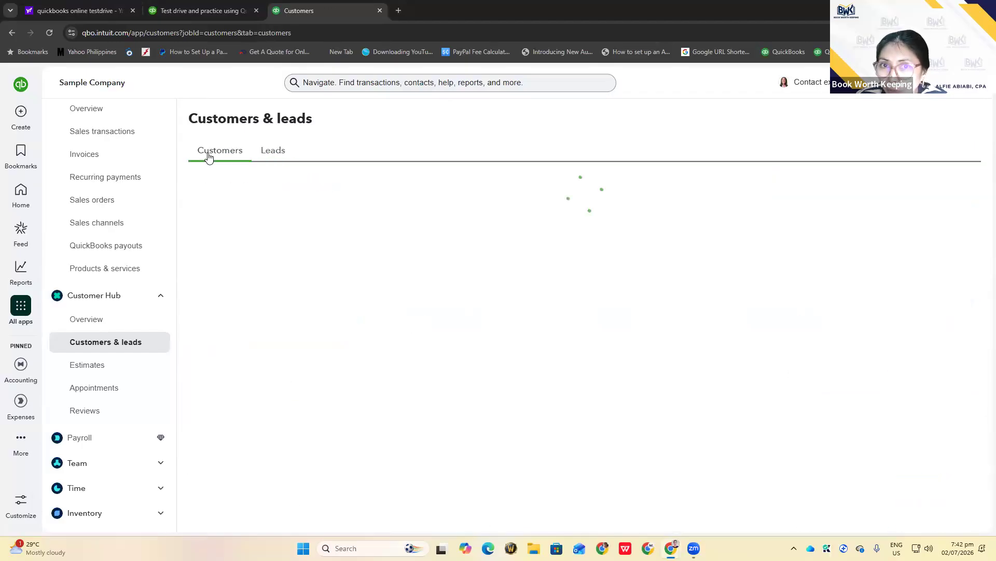
{"action": "scroll", "coordinate": [513, 299], "scroll_direction": "down", "scroll_amount": 3}
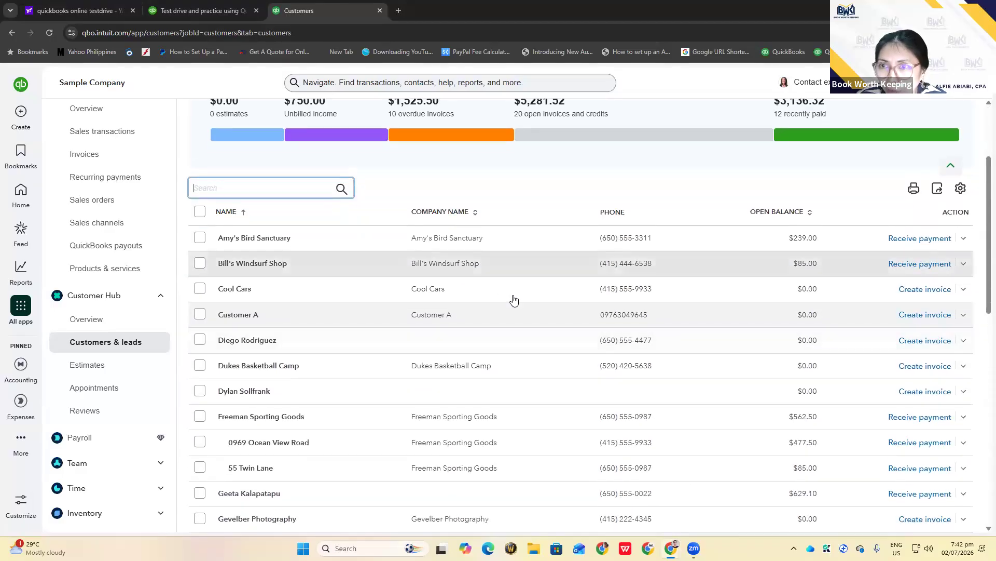
{"action": "scroll", "coordinate": [514, 299], "scroll_direction": "up", "scroll_amount": 3}
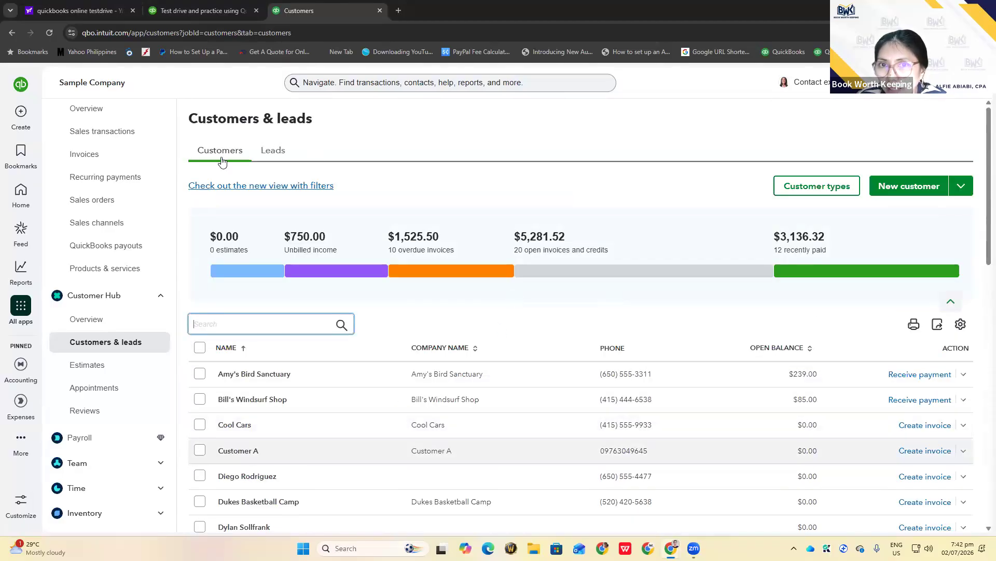
{"action": "left_click", "coordinate": [909, 187]}
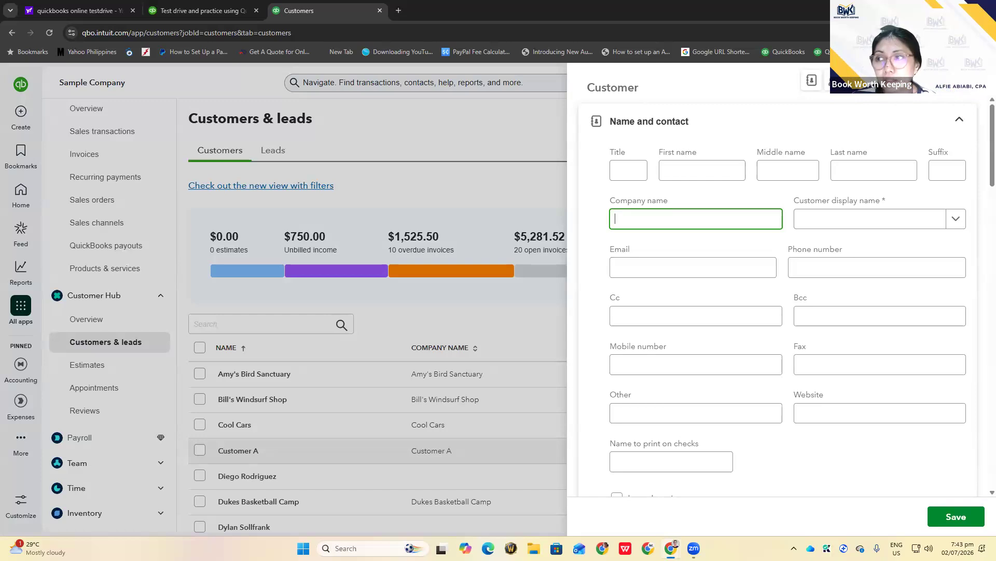
Close the blank new-customer form to see the customer list with Customer A at $0.00
{"action": "left_click", "coordinate": [984, 86]}
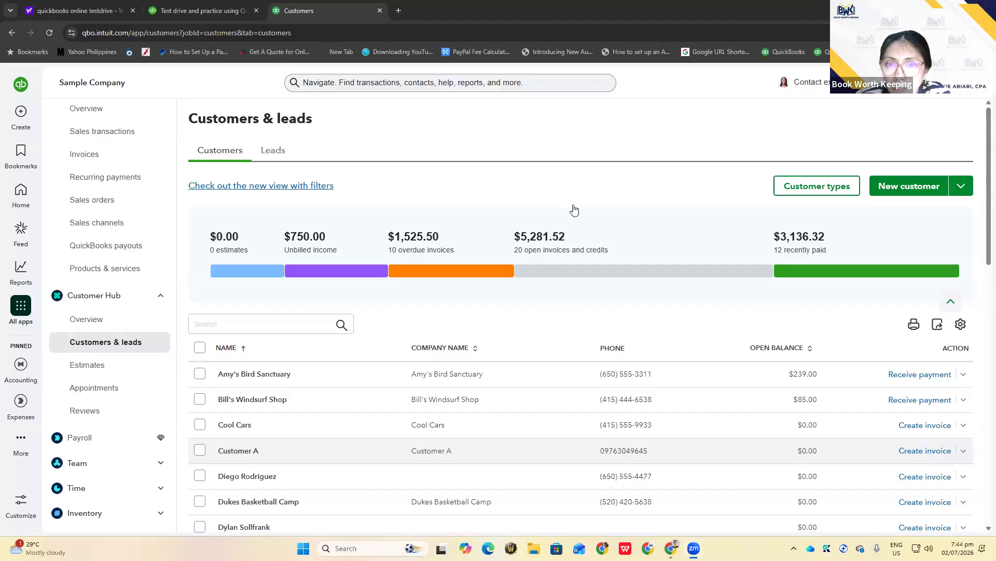
Tick Customer A in the list and show its row actions, such as Create estimate and Make inactive
{"action": "scroll", "coordinate": [410, 404], "scroll_direction": "down", "scroll_amount": 1}
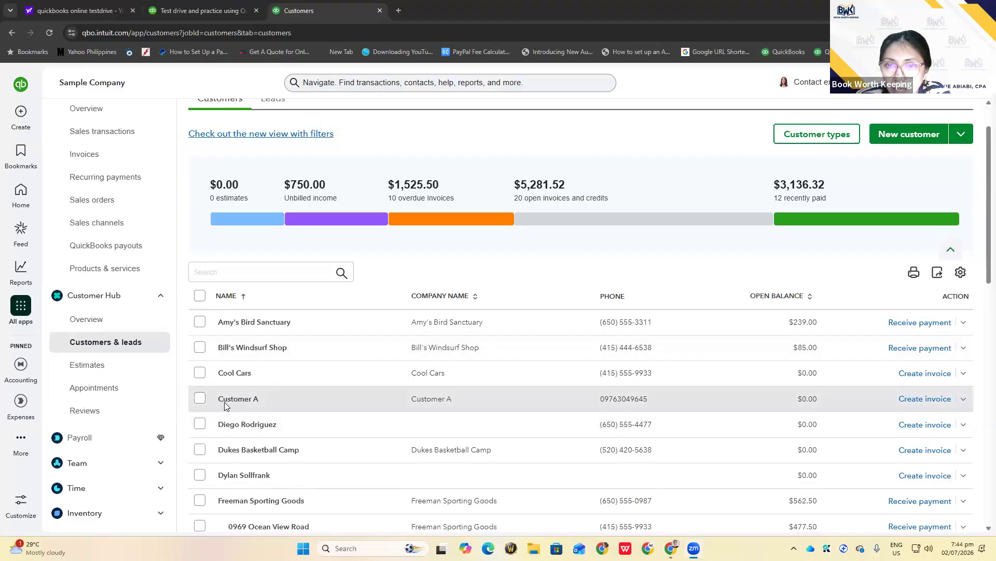
{"action": "scroll", "coordinate": [241, 402], "scroll_direction": "down", "scroll_amount": 1}
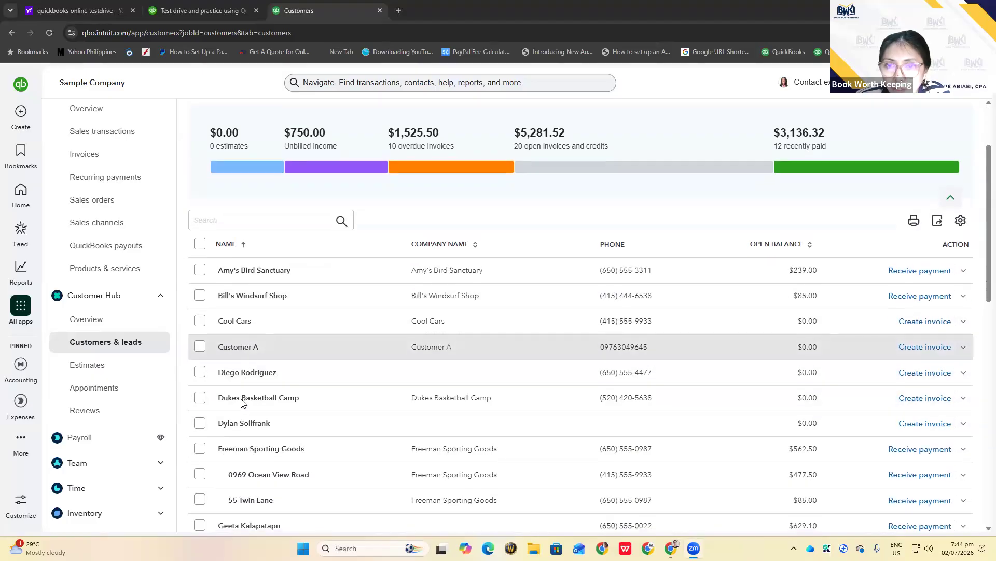
{"action": "scroll", "coordinate": [370, 404], "scroll_direction": "up", "scroll_amount": 2}
{"action": "scroll", "coordinate": [369, 405], "scroll_direction": "down", "scroll_amount": 3}
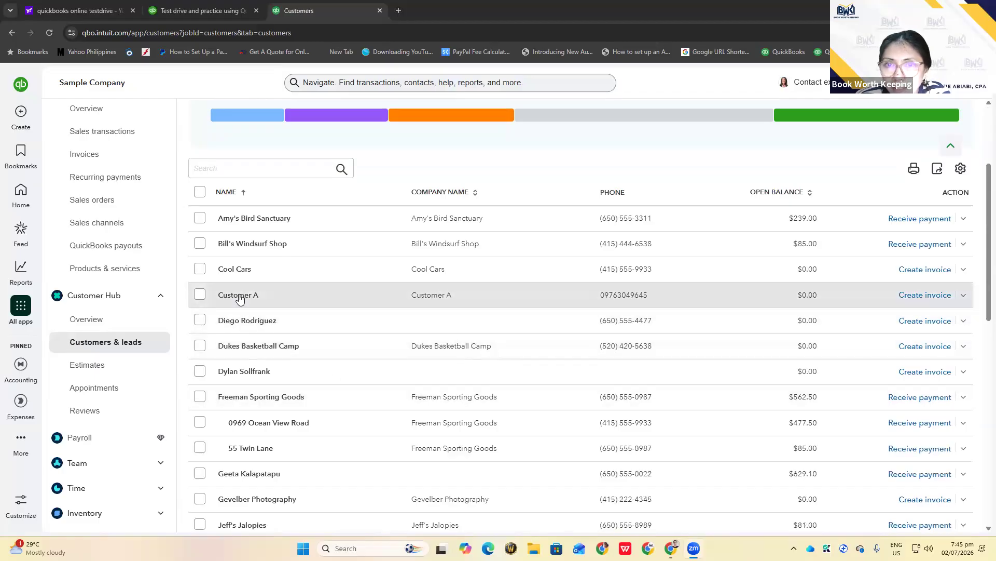
{"action": "left_click", "coordinate": [201, 295]}
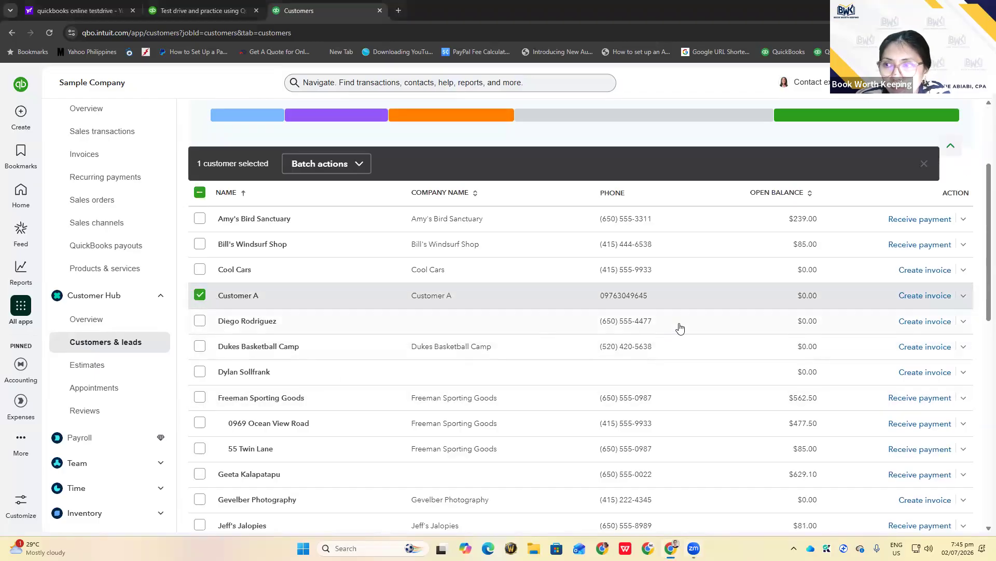
{"action": "left_click", "coordinate": [962, 298]}
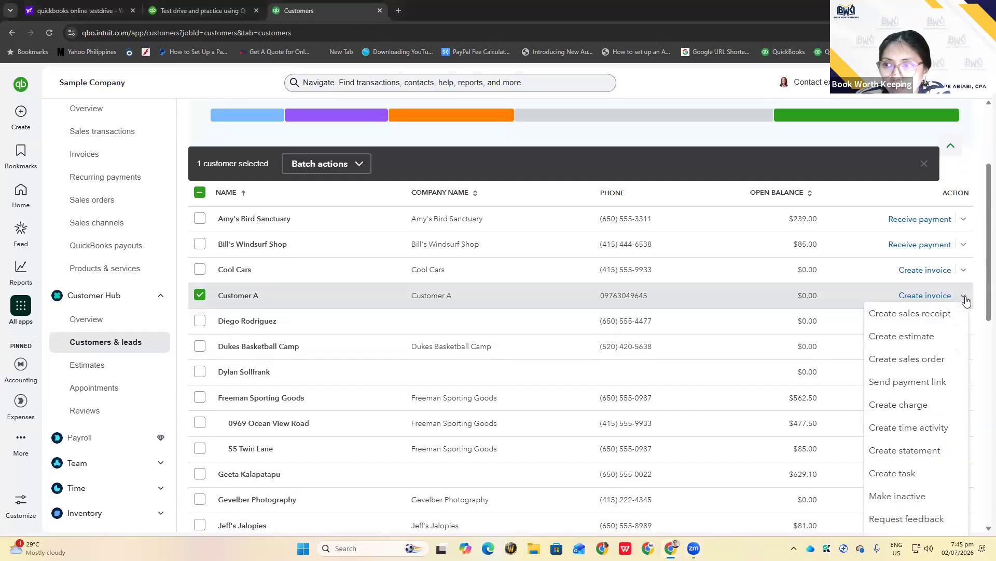
Open Customer A's edit form, check its company name and e-mail fields, and save the record
{"action": "left_click", "coordinate": [237, 295]}
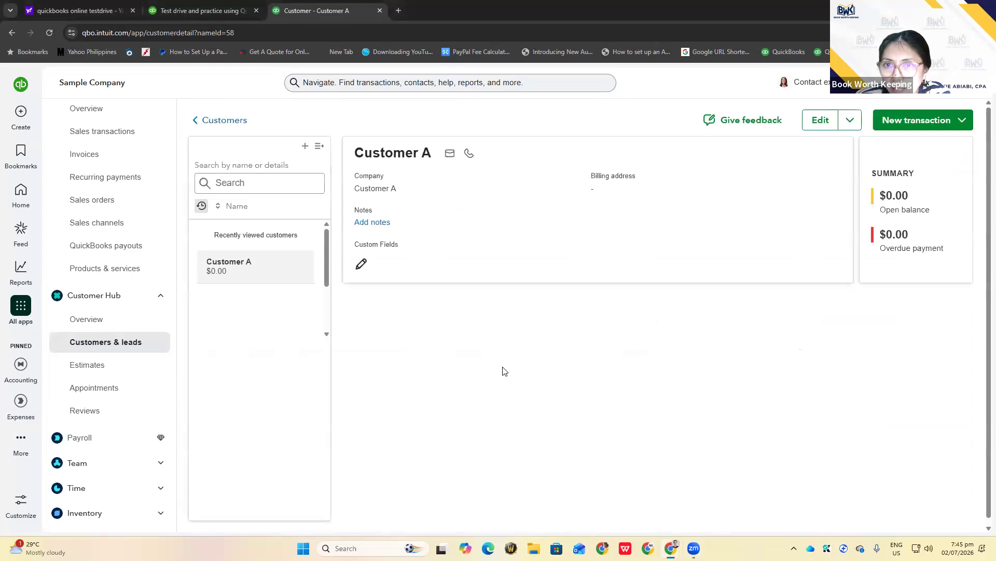
{"action": "left_click", "coordinate": [817, 124]}
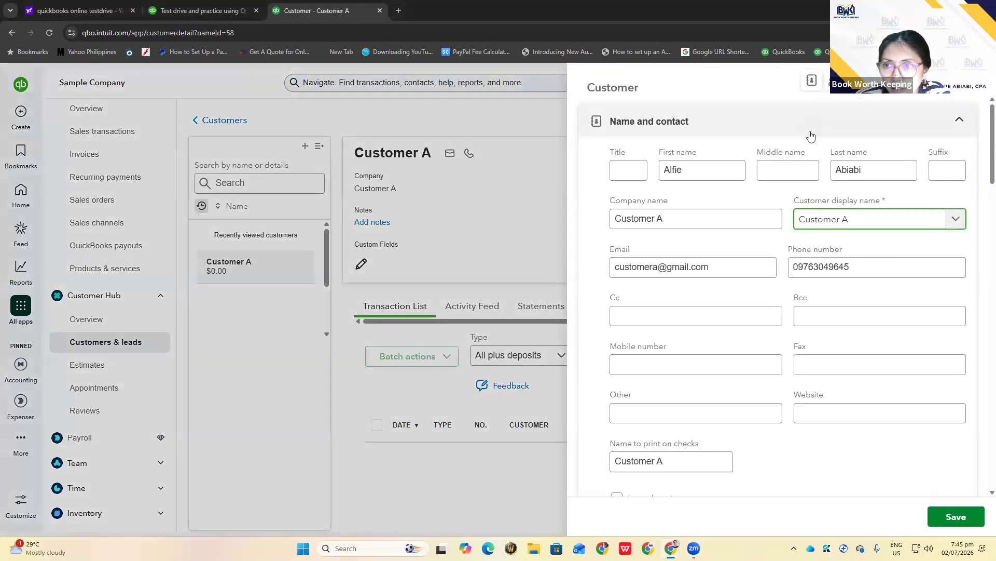
{"action": "left_click", "coordinate": [642, 226]}
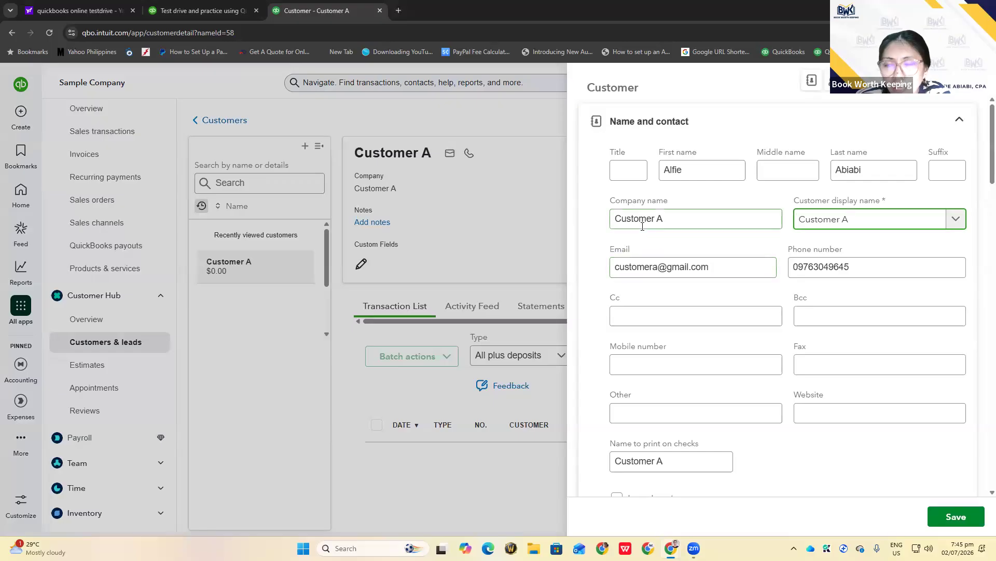
{"action": "left_click", "coordinate": [638, 269]}
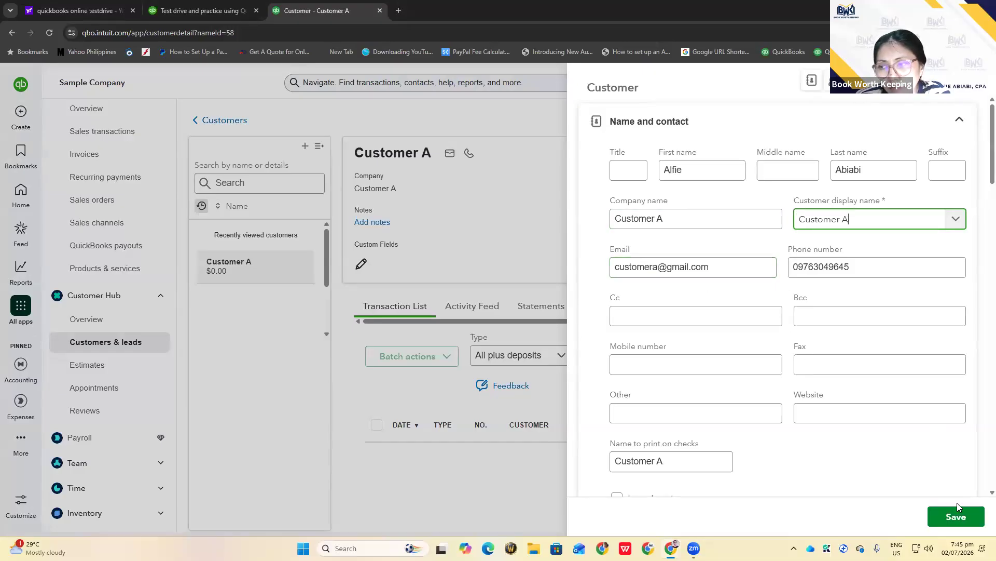
{"action": "left_click", "coordinate": [952, 516]}
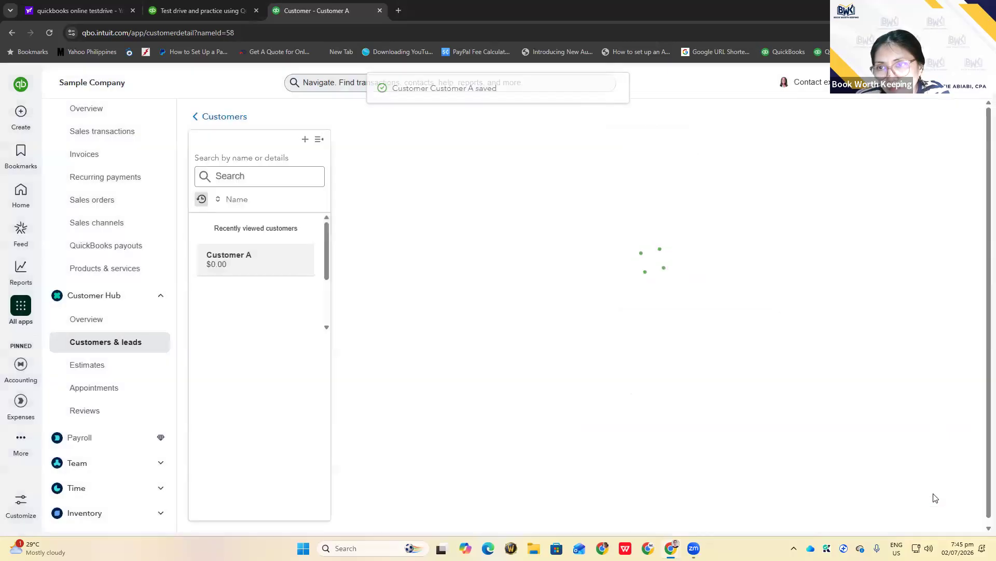
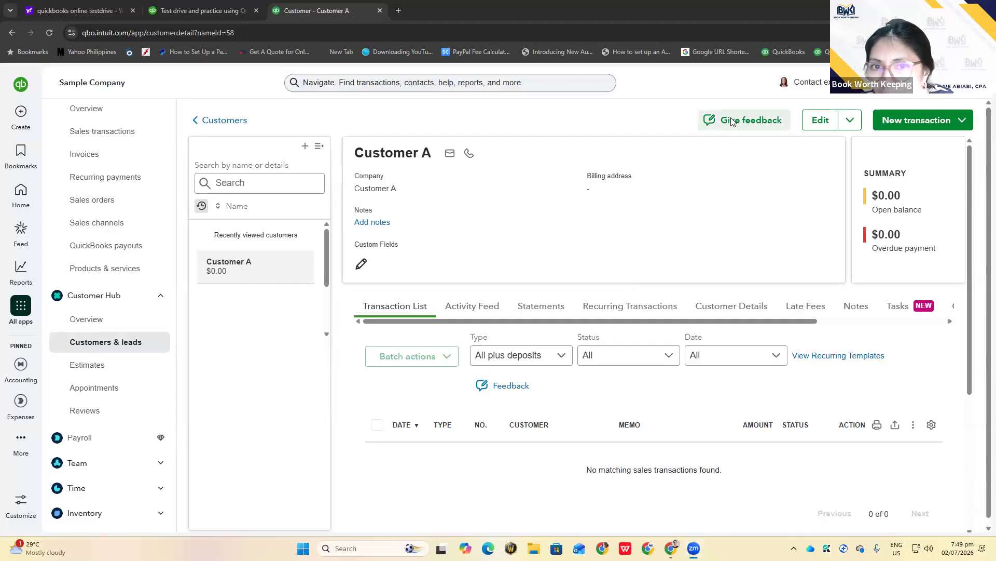
Open Customer A from Customers & leads, review its contact details and e-mail, and save them
{"action": "left_click", "coordinate": [96, 345]}
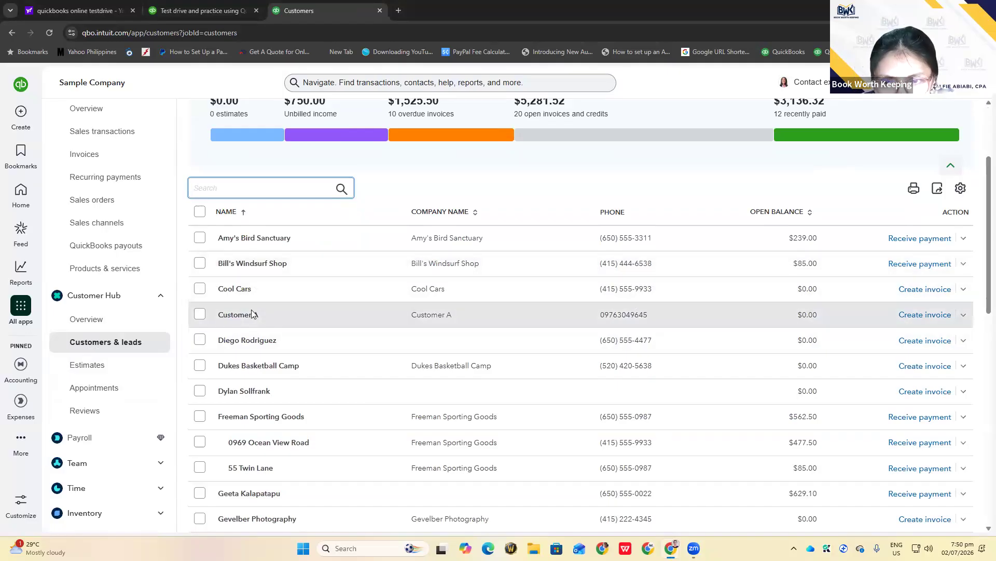
{"action": "left_click", "coordinate": [200, 314]}
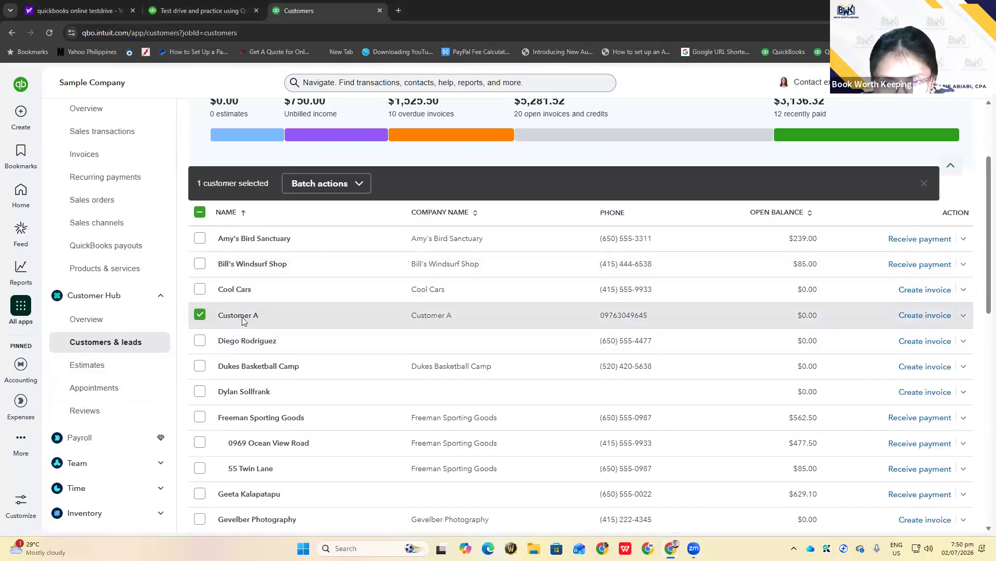
{"action": "left_click", "coordinate": [236, 315]}
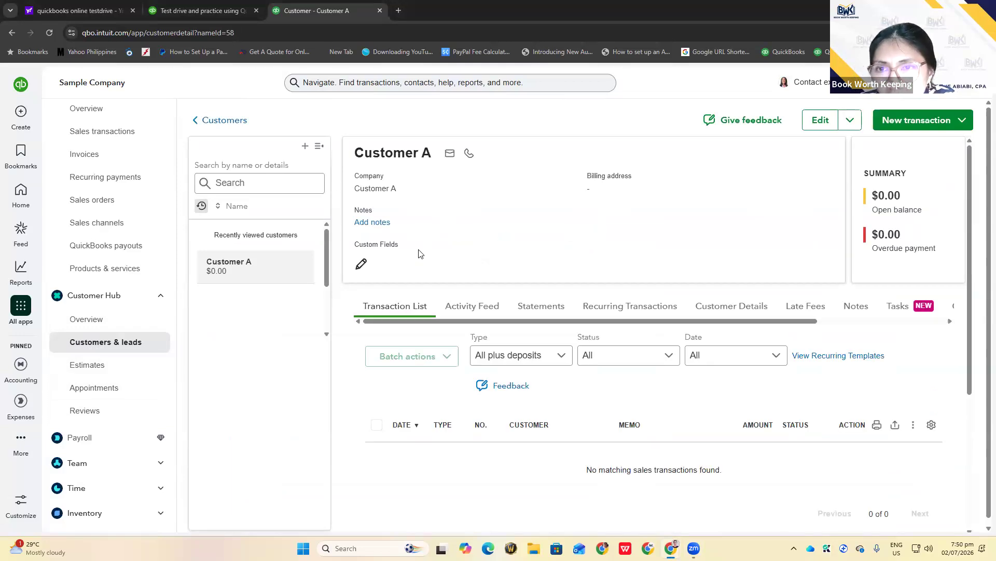
{"action": "left_click", "coordinate": [819, 128]}
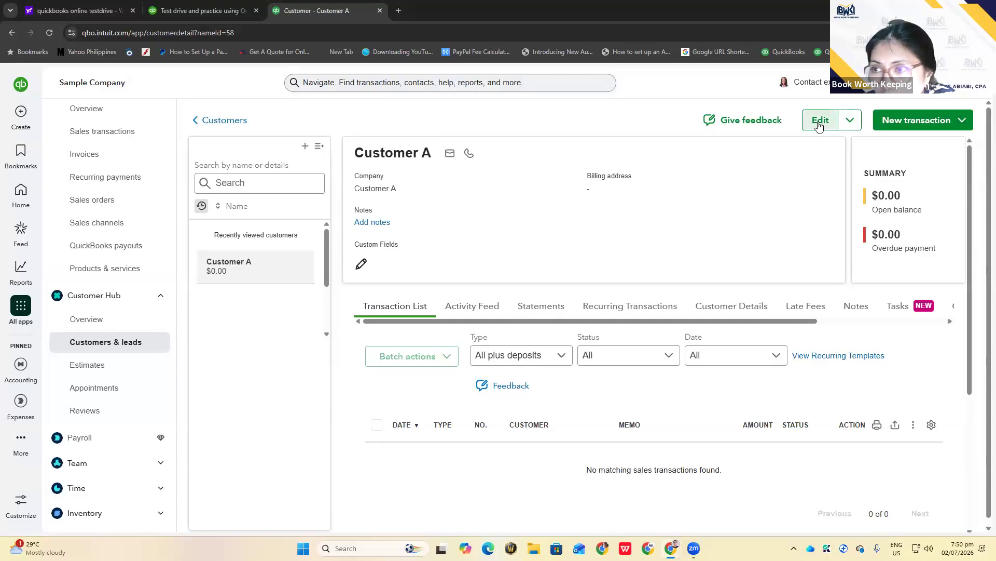
{"action": "left_click", "coordinate": [819, 127]}
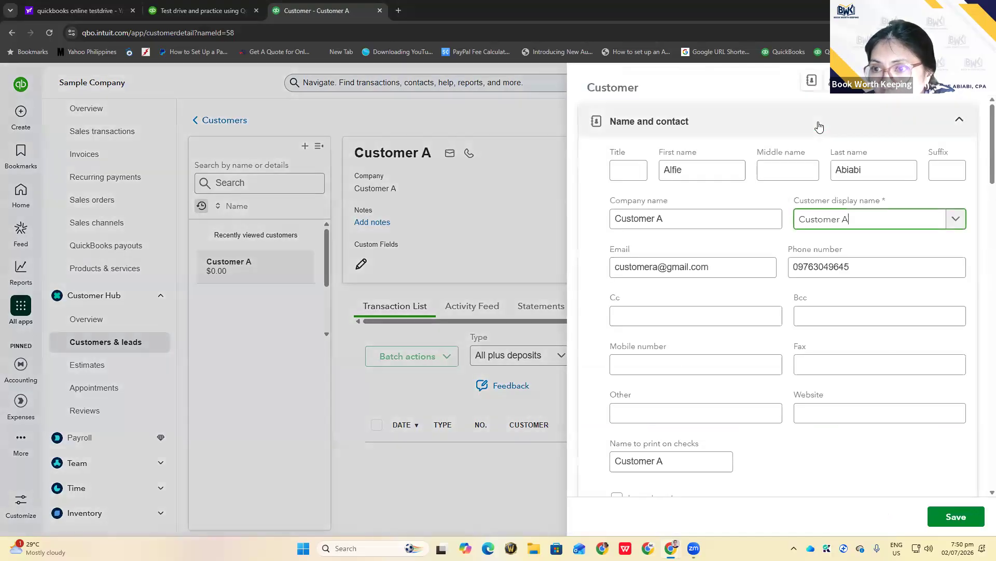
{"action": "left_click", "coordinate": [717, 268]}
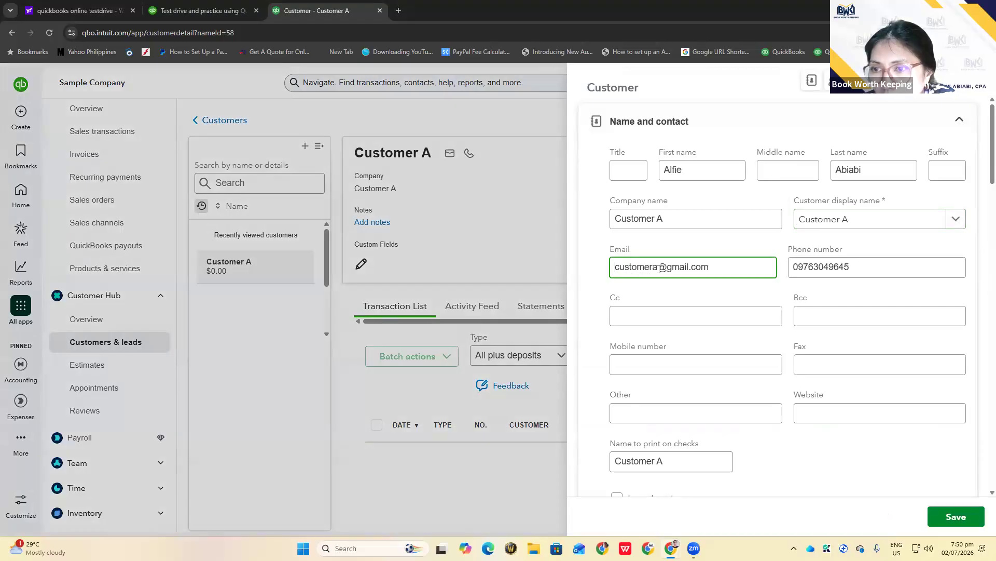
{"action": "left_click", "coordinate": [953, 512]}
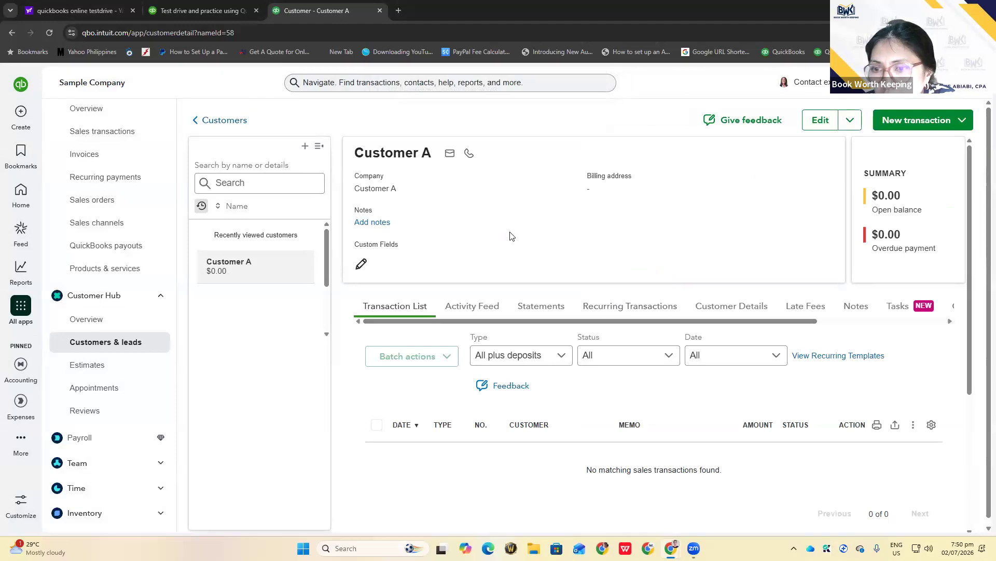
{"action": "scroll", "coordinate": [510, 237], "scroll_direction": "down", "scroll_amount": 1}
{"action": "scroll", "coordinate": [510, 236], "scroll_direction": "up", "scroll_amount": 1}
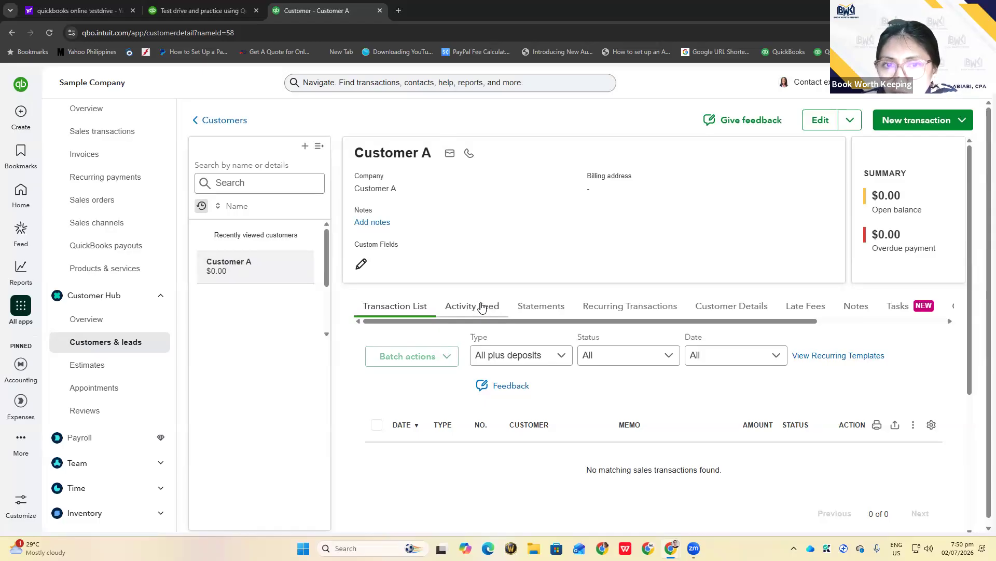
Reopen Customer A's contact details from the list and close the editor without changes
{"action": "left_click", "coordinate": [99, 343]}
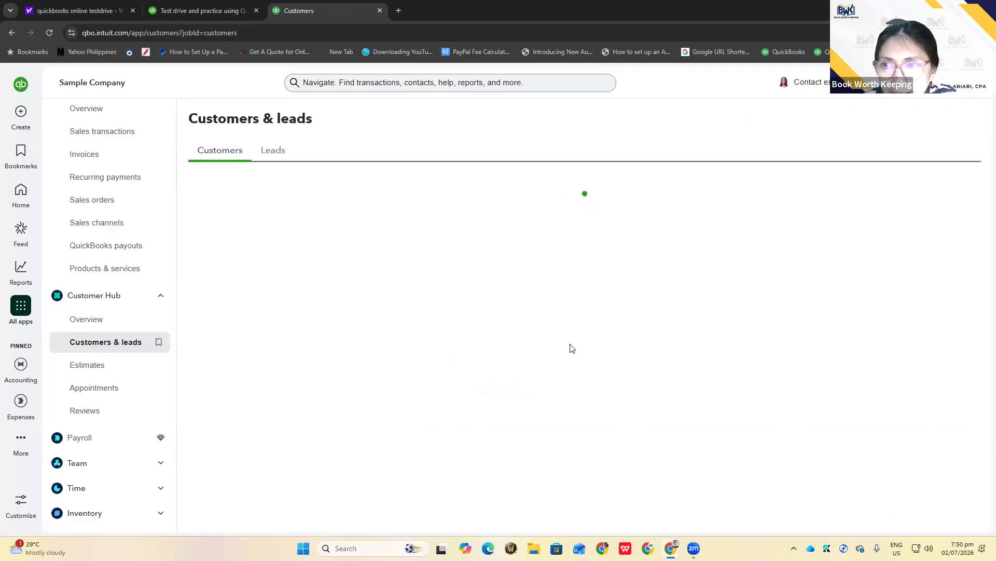
{"action": "scroll", "coordinate": [572, 348], "scroll_direction": "down", "scroll_amount": 3}
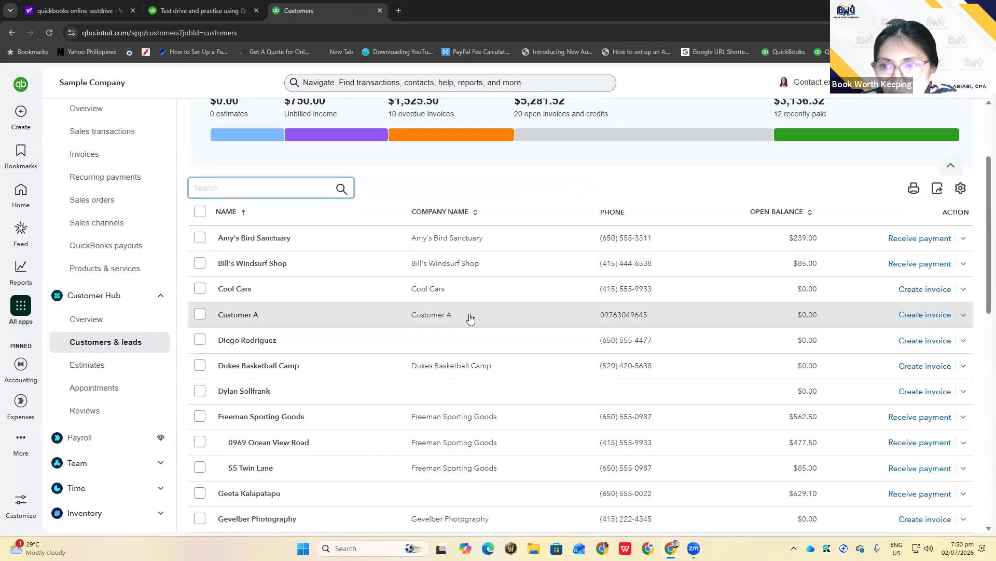
{"action": "scroll", "coordinate": [470, 317], "scroll_direction": "up", "scroll_amount": 3}
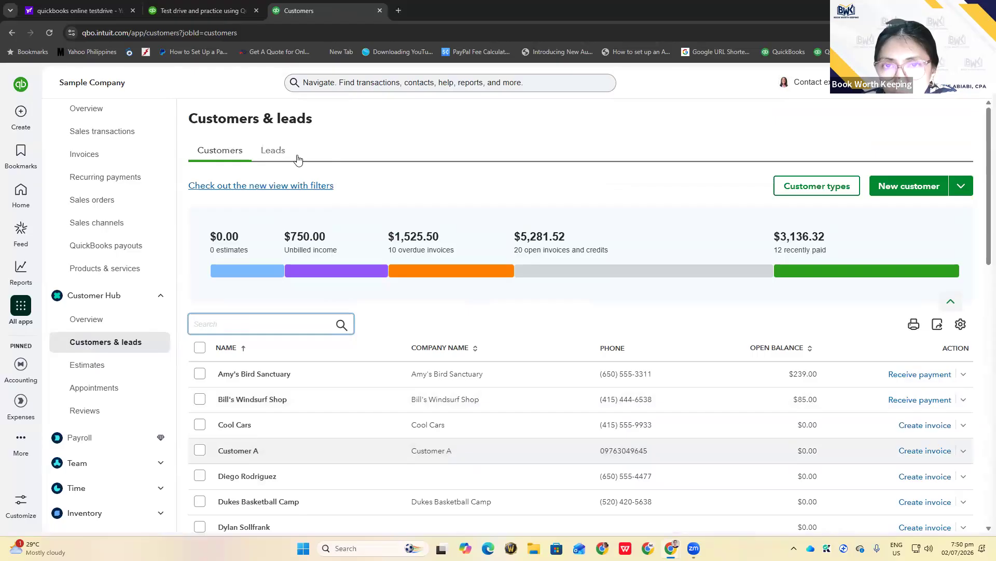
{"action": "left_click", "coordinate": [200, 450]}
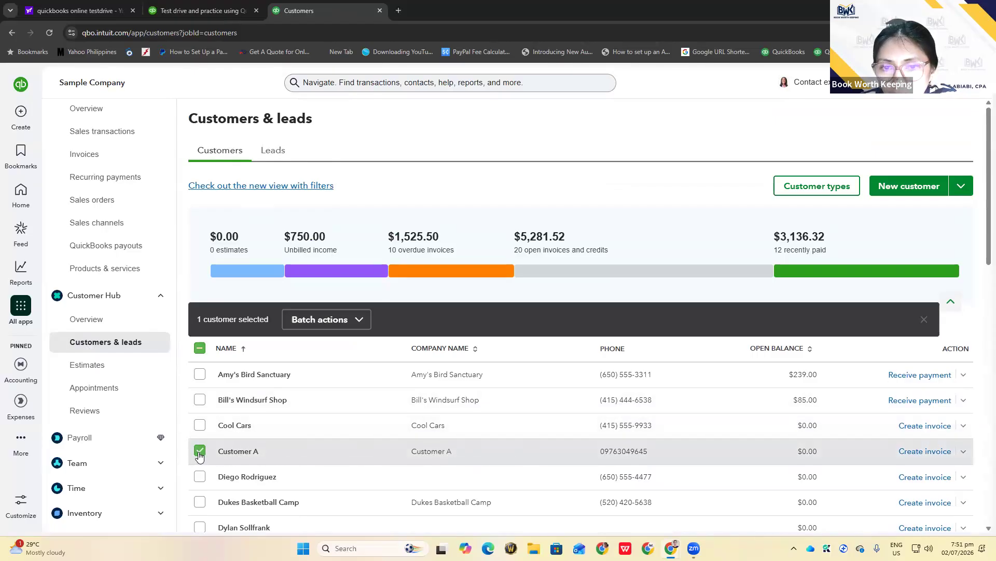
{"action": "left_click", "coordinate": [233, 451]}
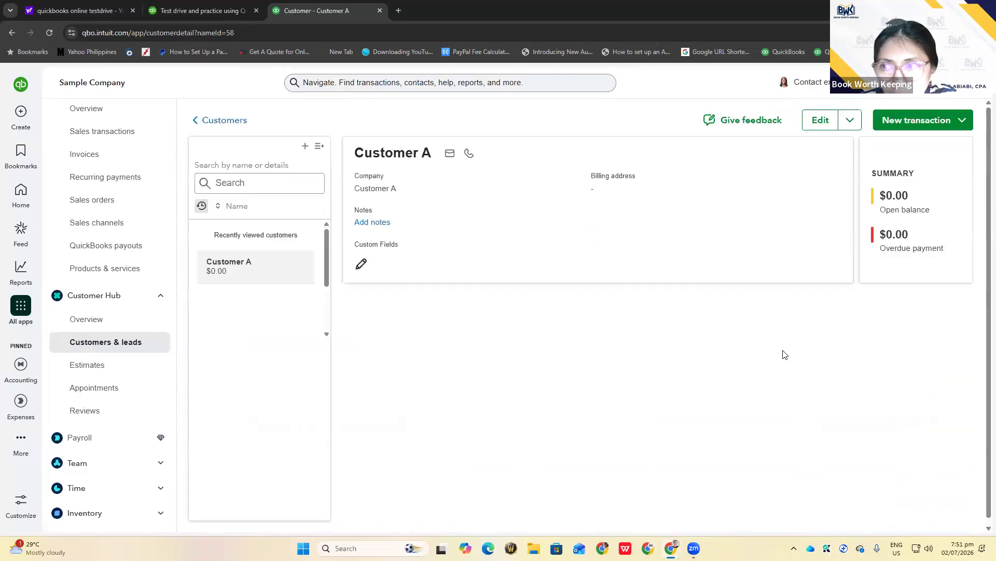
{"action": "left_click", "coordinate": [814, 126]}
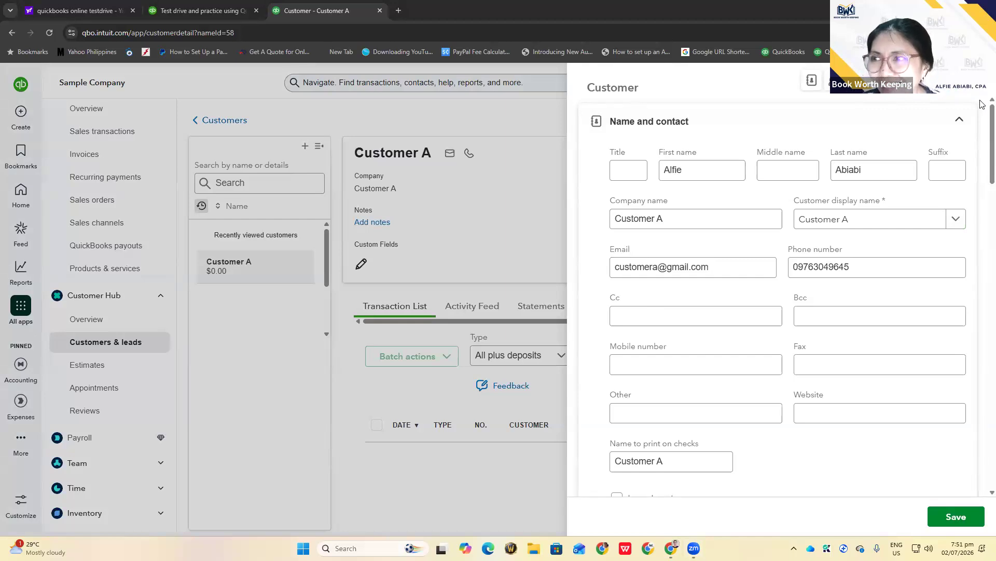
{"action": "left_click", "coordinate": [969, 81]}
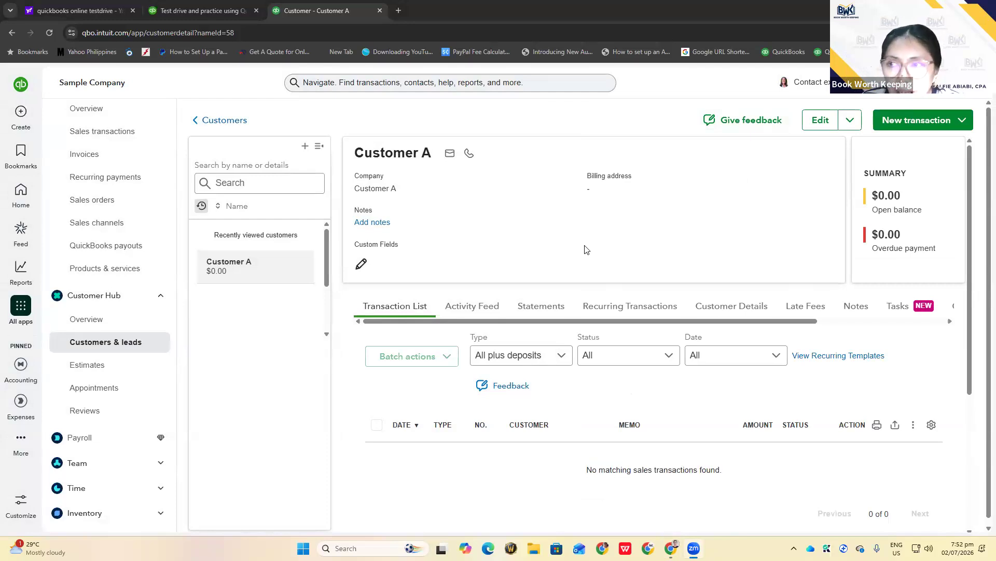
Review the Customers & leads list with Customer A at $0.00, then bring up the Create choices
{"action": "left_click", "coordinate": [109, 345]}
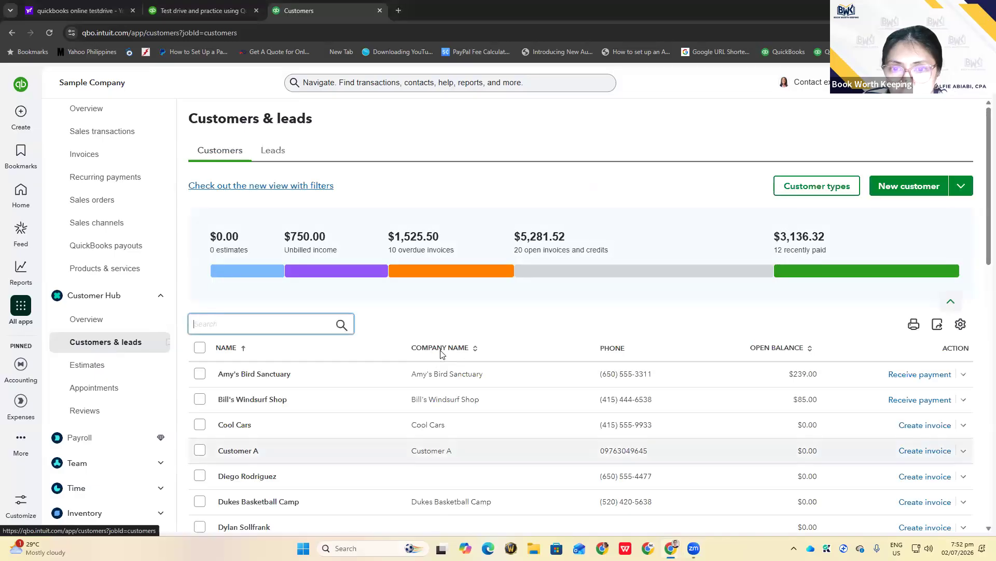
{"action": "scroll", "coordinate": [441, 350], "scroll_direction": "down", "scroll_amount": 5}
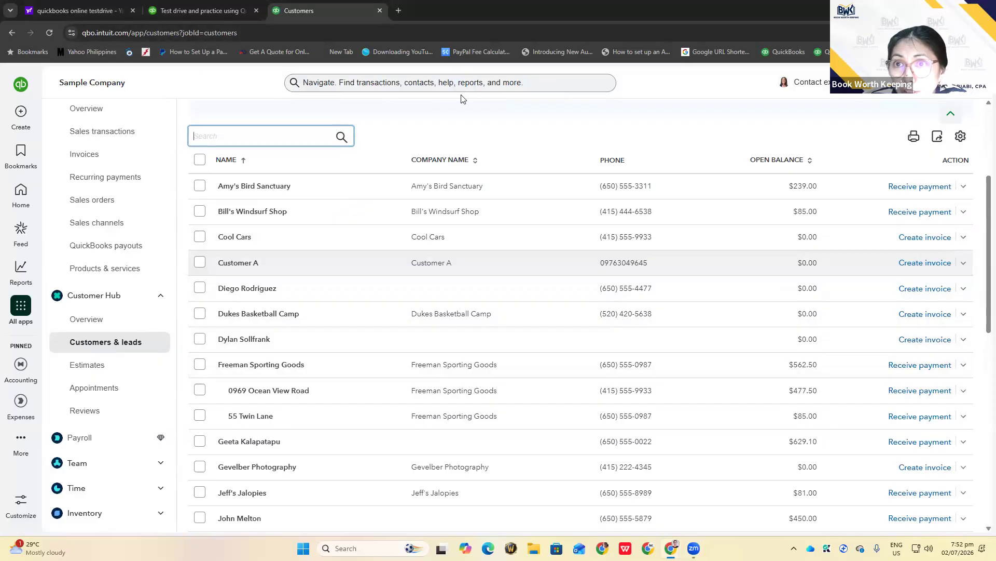
{"action": "left_click", "coordinate": [395, 295]}
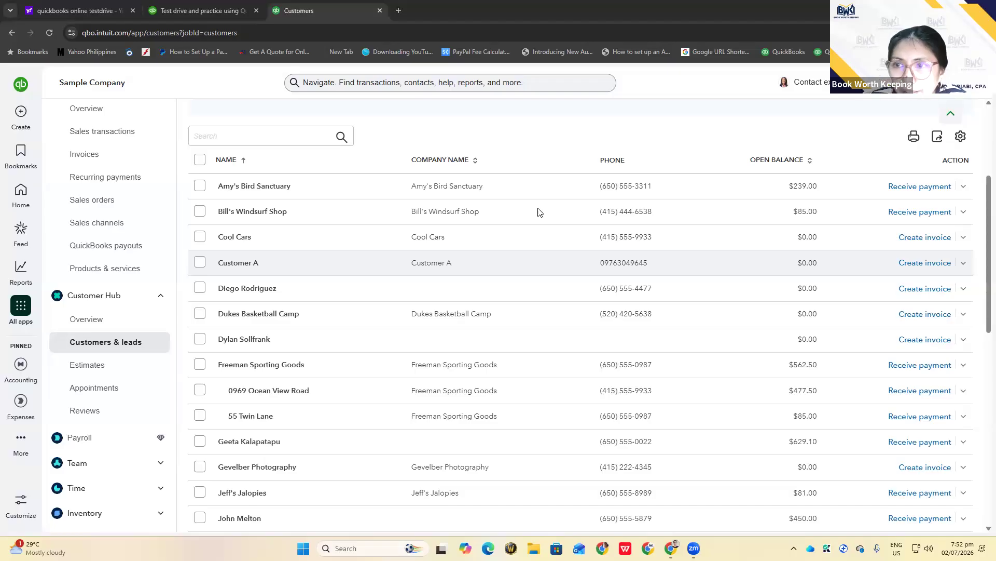
{"action": "scroll", "coordinate": [601, 131], "scroll_direction": "up", "scroll_amount": 2}
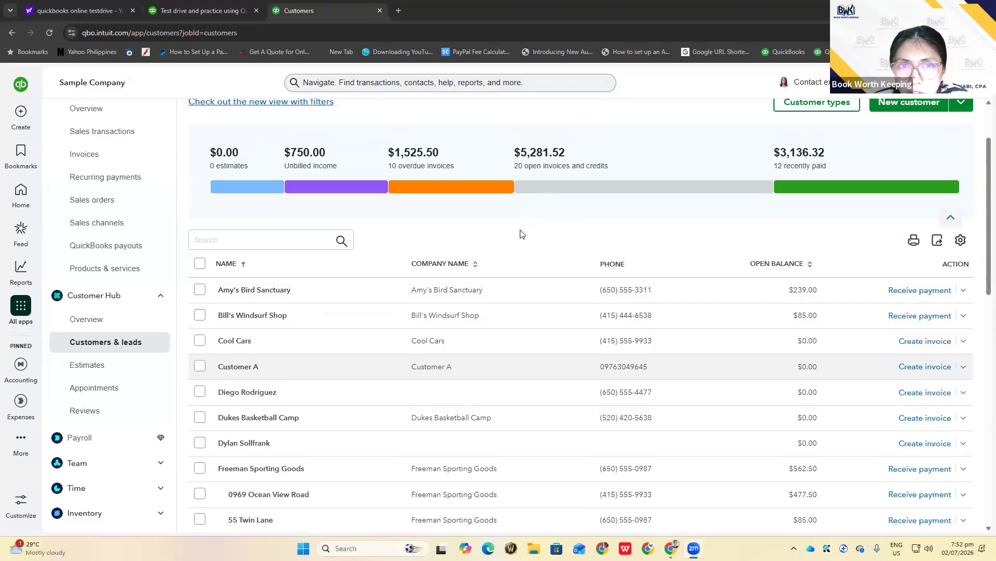
{"action": "left_click", "coordinate": [22, 112]}
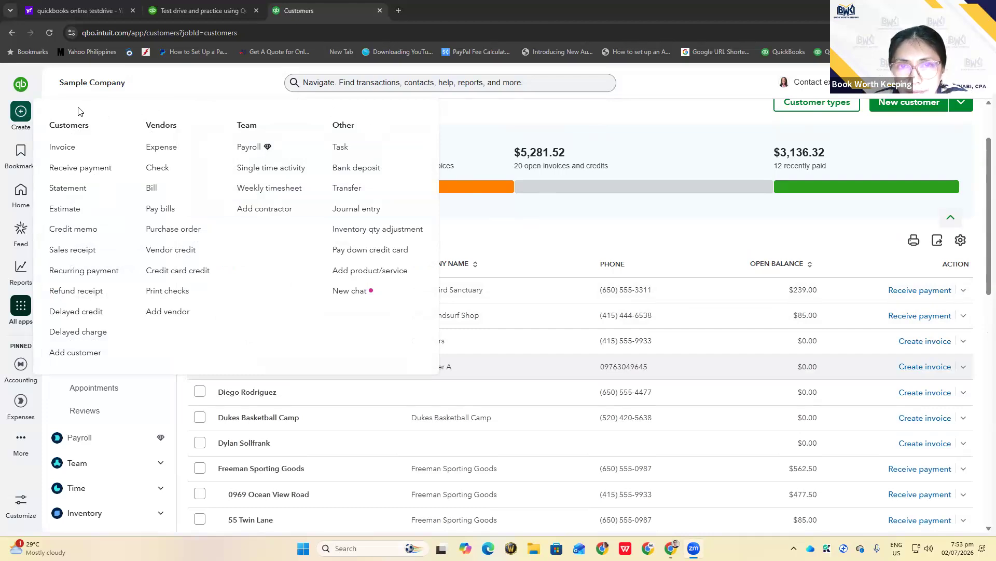
Start a new invoice, dismissing the invoicing features announcement and invoice management settings
{"action": "left_click", "coordinate": [71, 155]}
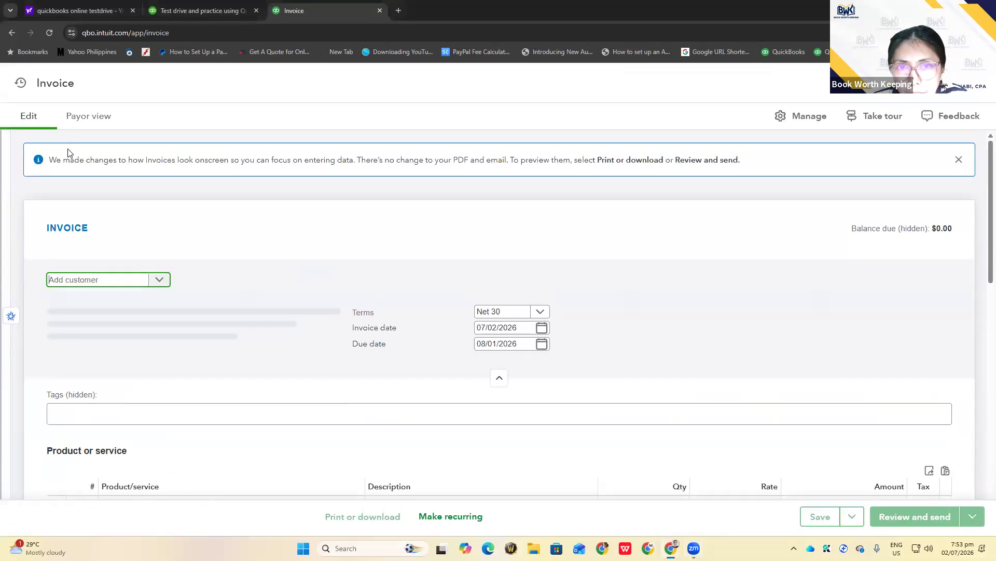
{"action": "scroll", "coordinate": [311, 268], "scroll_direction": "down", "scroll_amount": 1}
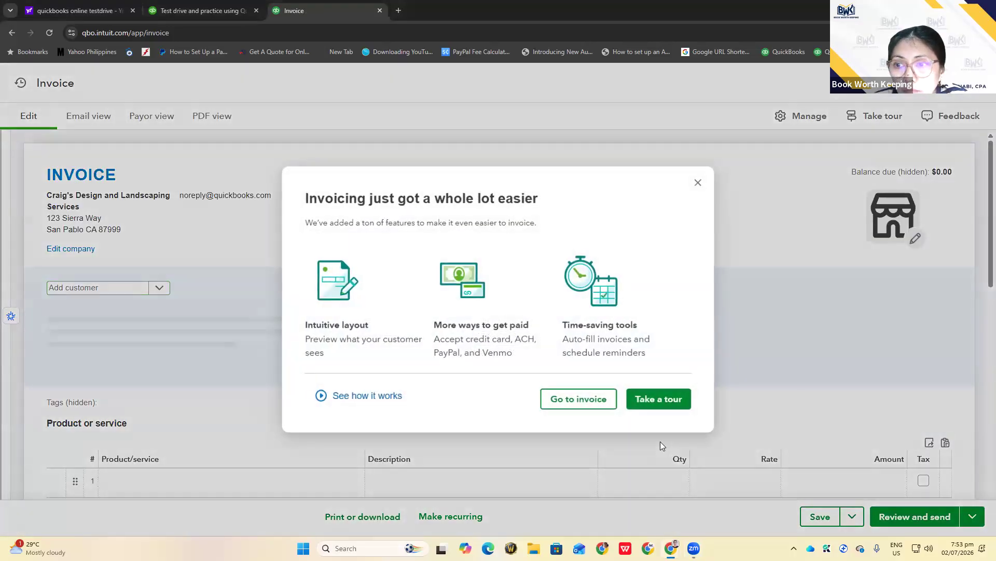
{"action": "left_click", "coordinate": [697, 185]}
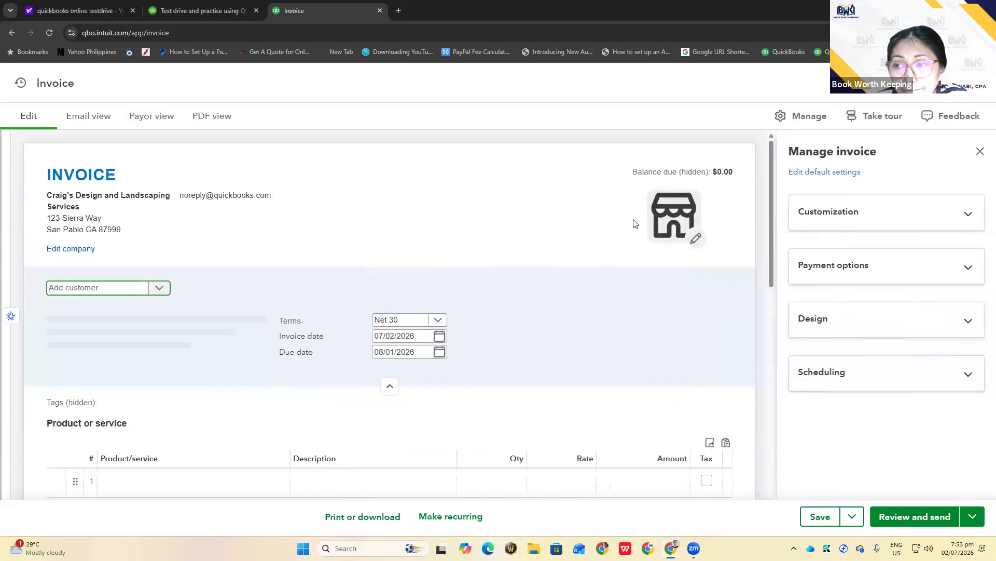
{"action": "left_click", "coordinate": [980, 152]}
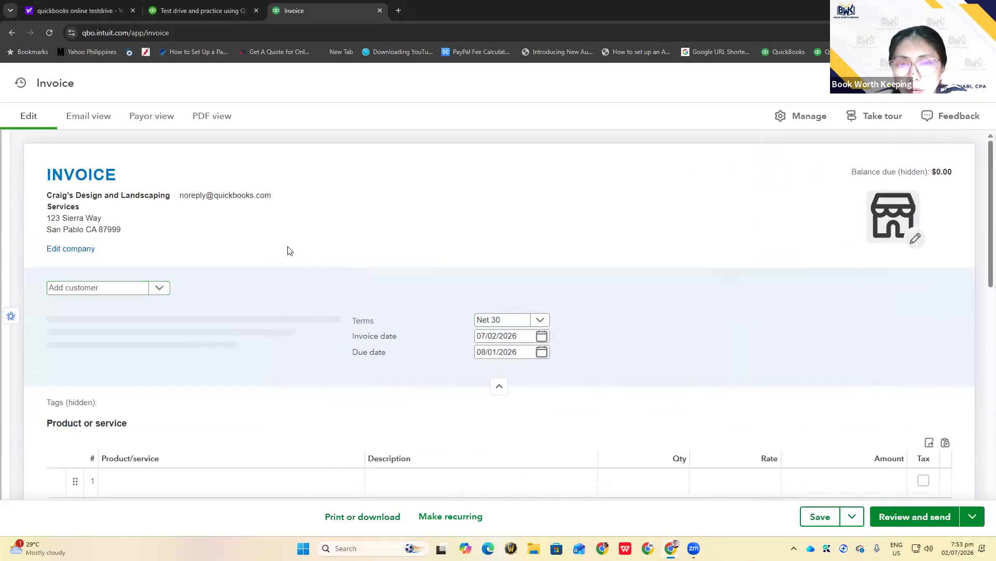
{"action": "scroll", "coordinate": [288, 250], "scroll_direction": "down", "scroll_amount": 2}
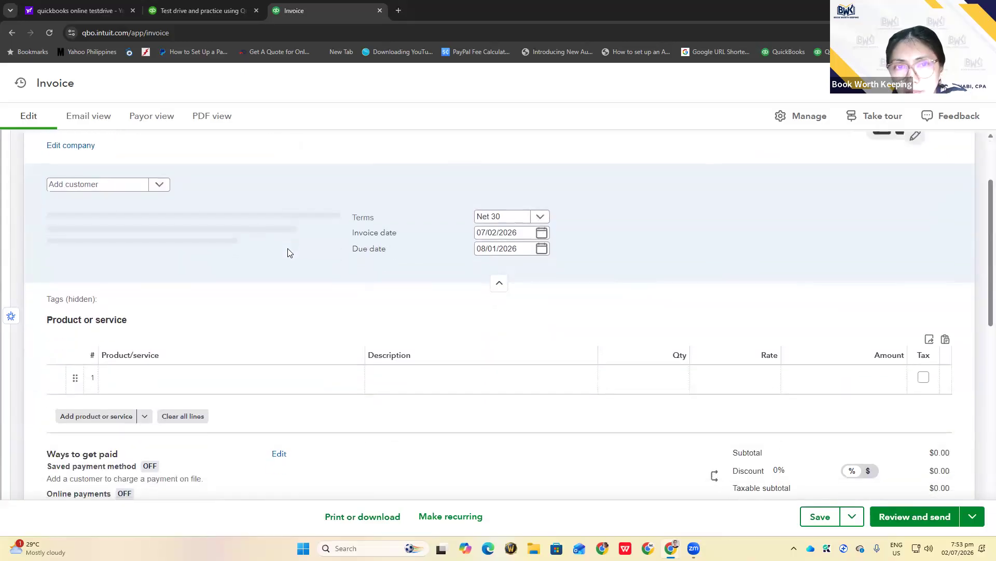
{"action": "scroll", "coordinate": [287, 249], "scroll_direction": "up", "scroll_amount": 2}
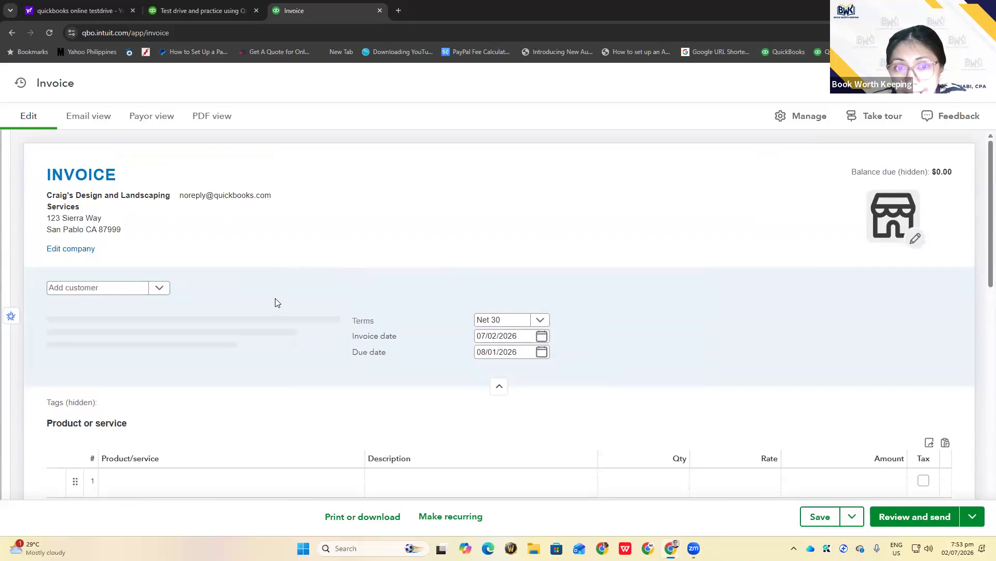
Add 'Customer C' as a new customer and save it as the invoice's Bill to customer
{"action": "left_click", "coordinate": [69, 290]}
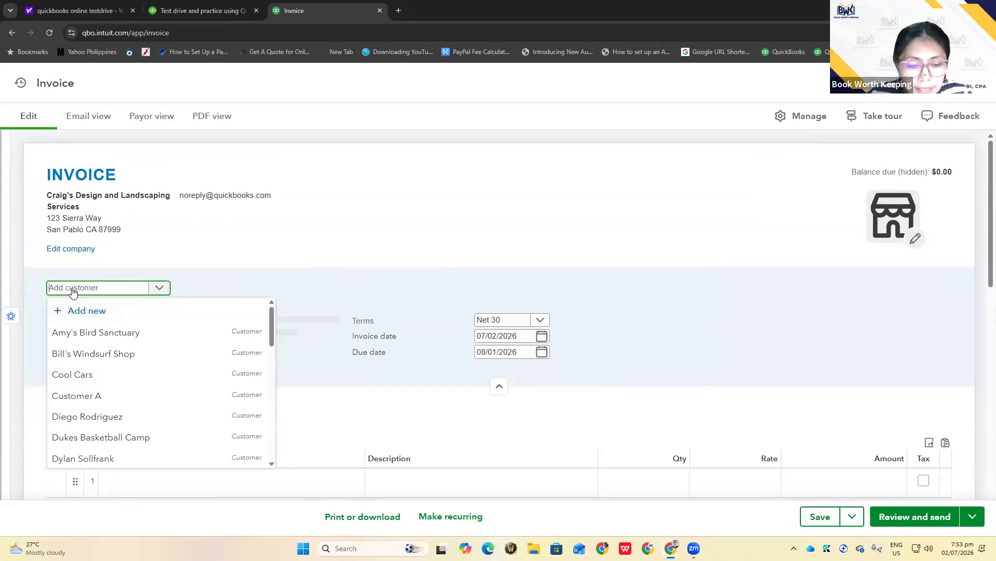
{"action": "type", "text": "Customer"}
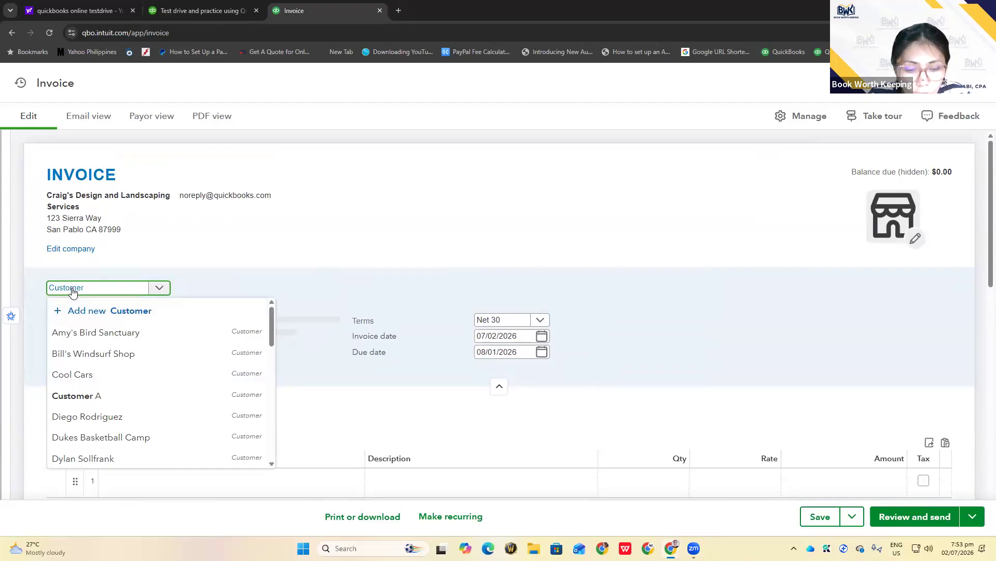
{"action": "type", "text": " C"}
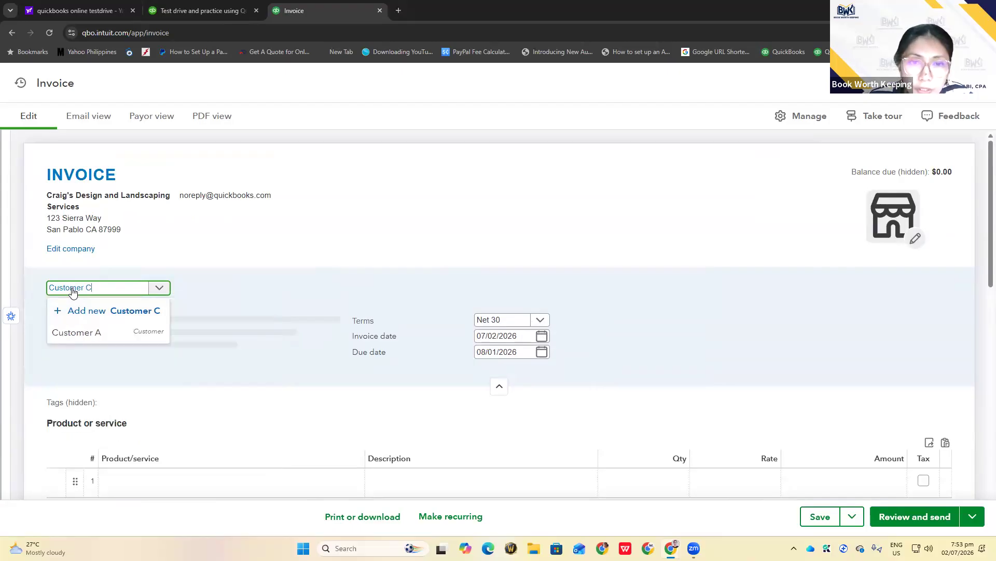
{"action": "left_click", "coordinate": [106, 314]}
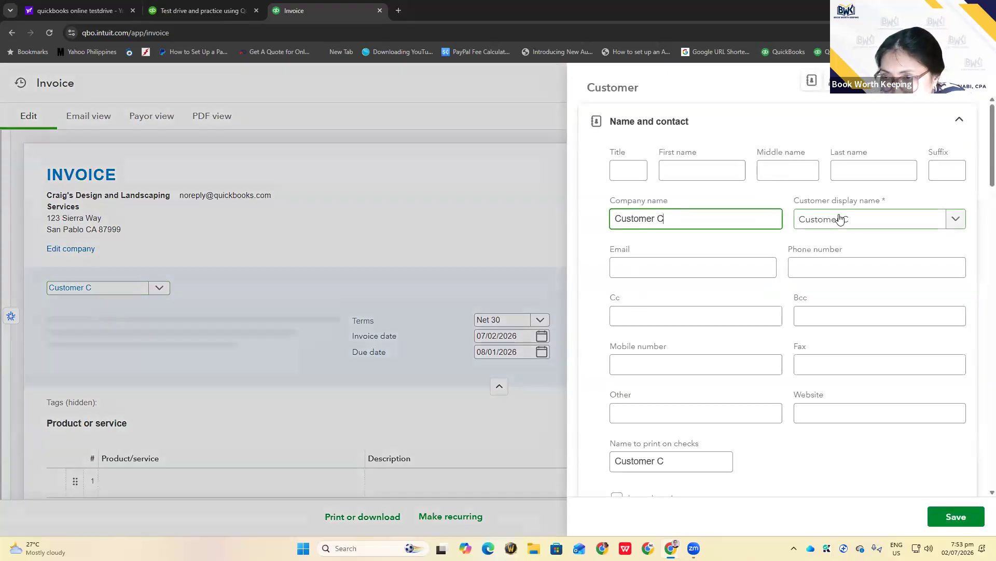
{"action": "left_click", "coordinate": [958, 516]}
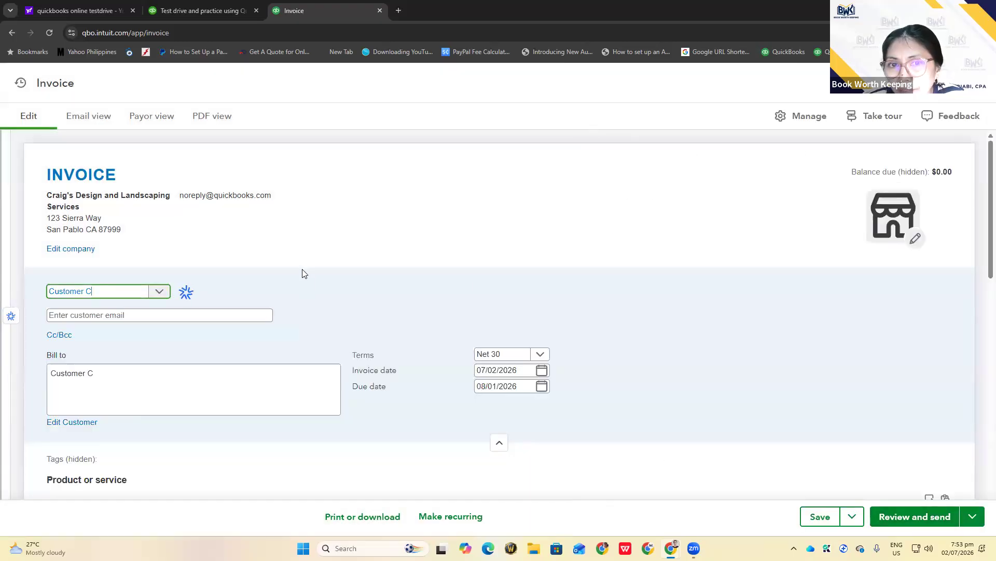
{"action": "scroll", "coordinate": [306, 270], "scroll_direction": "down", "scroll_amount": 1}
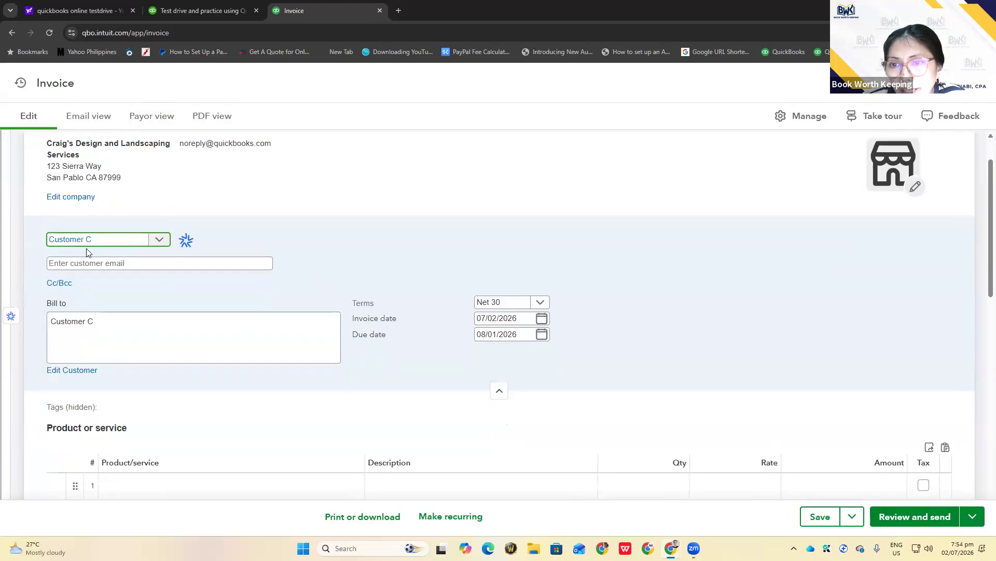
{"action": "scroll", "coordinate": [410, 225], "scroll_direction": "down", "scroll_amount": 1}
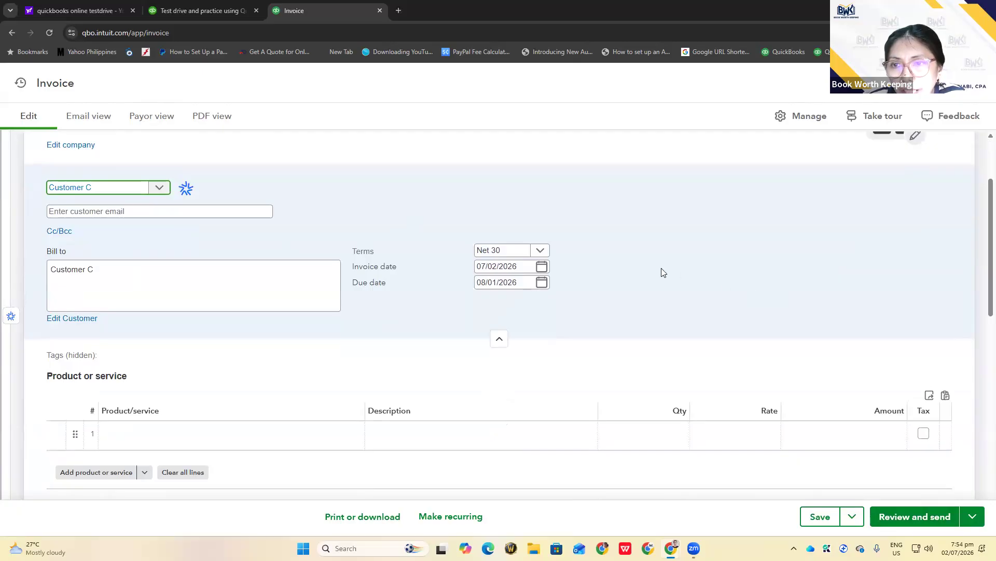
{"action": "scroll", "coordinate": [163, 397], "scroll_direction": "down", "scroll_amount": 1}
Put the Design:Lighting (Garden Lighting) item on invoice line 1
{"action": "scroll", "coordinate": [171, 389], "scroll_direction": "down", "scroll_amount": 1}
{"action": "left_click", "coordinate": [185, 383]}
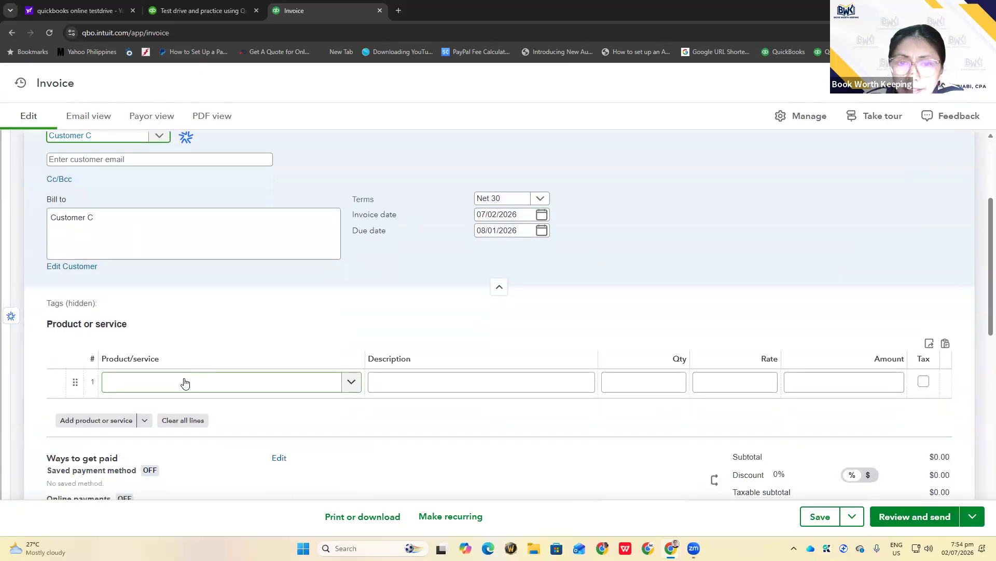
{"action": "left_click", "coordinate": [182, 382]}
{"action": "scroll", "coordinate": [207, 324], "scroll_direction": "down", "scroll_amount": 3}
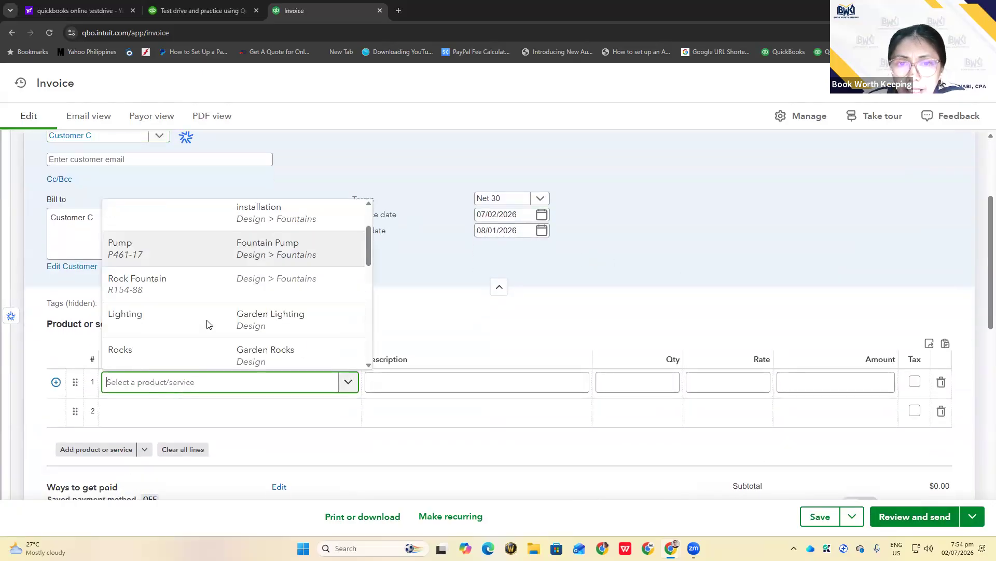
{"action": "scroll", "coordinate": [207, 324], "scroll_direction": "down", "scroll_amount": 1}
{"action": "scroll", "coordinate": [207, 324], "scroll_direction": "down", "scroll_amount": 2}
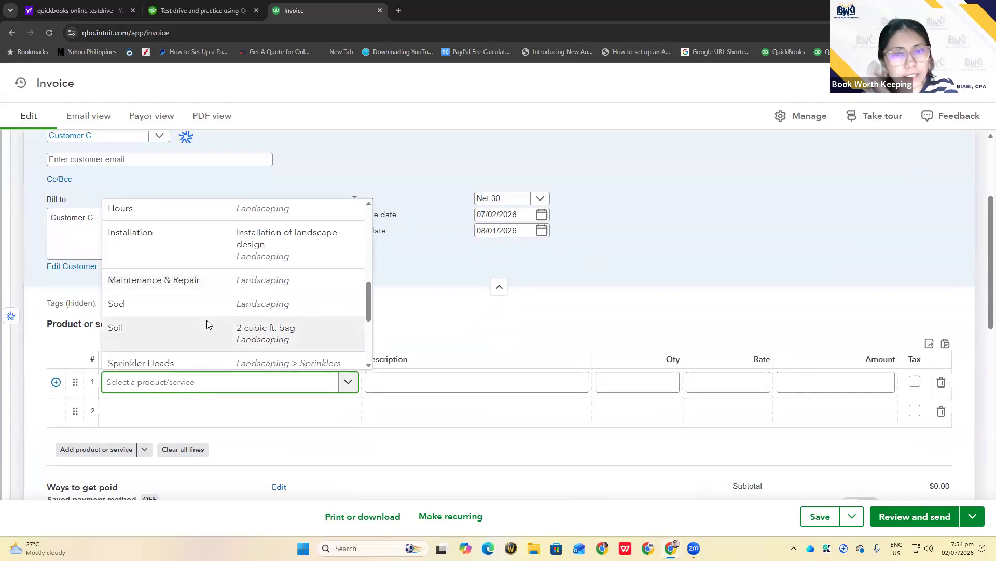
{"action": "scroll", "coordinate": [207, 324], "scroll_direction": "down", "scroll_amount": 1}
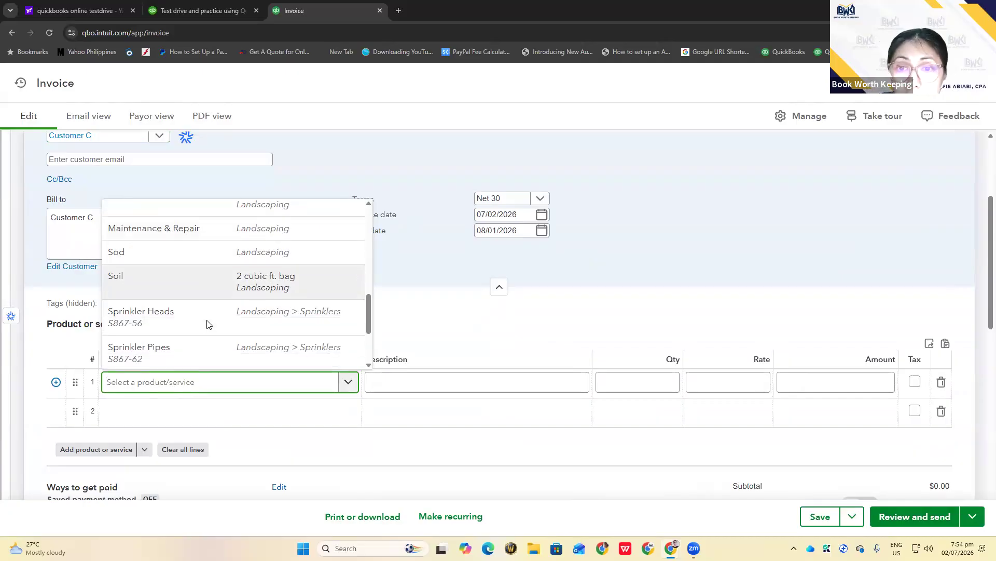
{"action": "scroll", "coordinate": [206, 323], "scroll_direction": "up", "scroll_amount": 6}
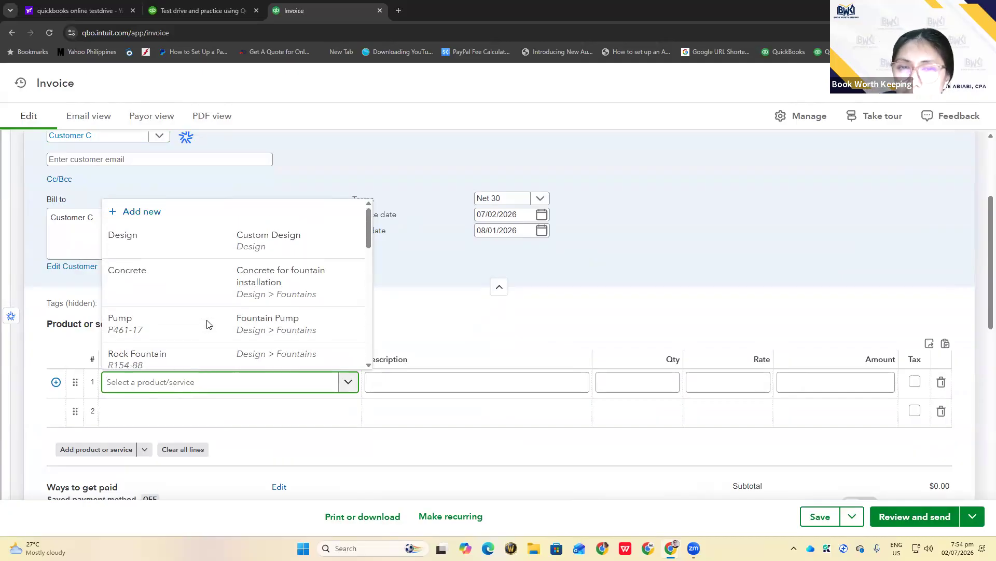
{"action": "scroll", "coordinate": [206, 323], "scroll_direction": "down", "scroll_amount": 3}
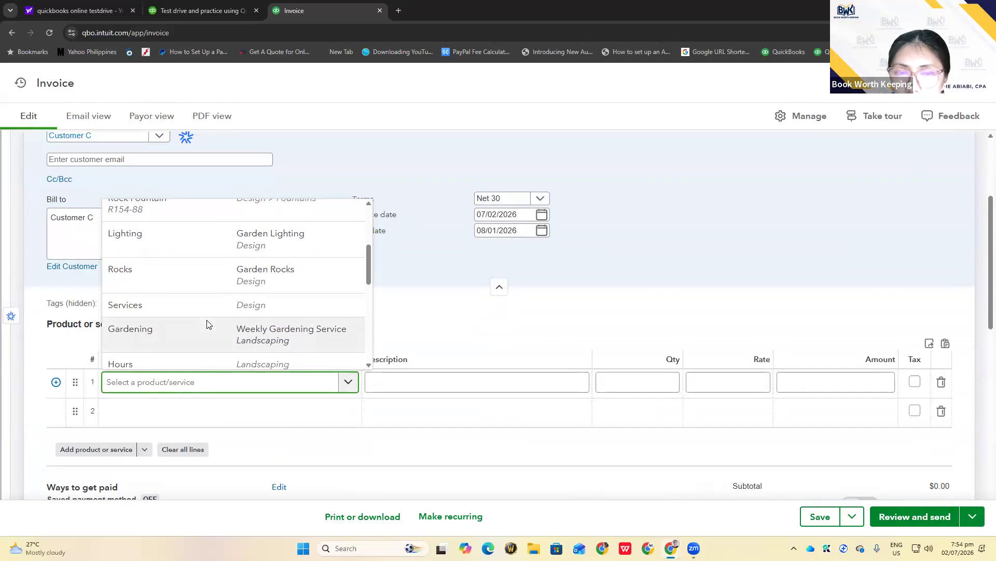
{"action": "scroll", "coordinate": [208, 324], "scroll_direction": "up", "scroll_amount": 1}
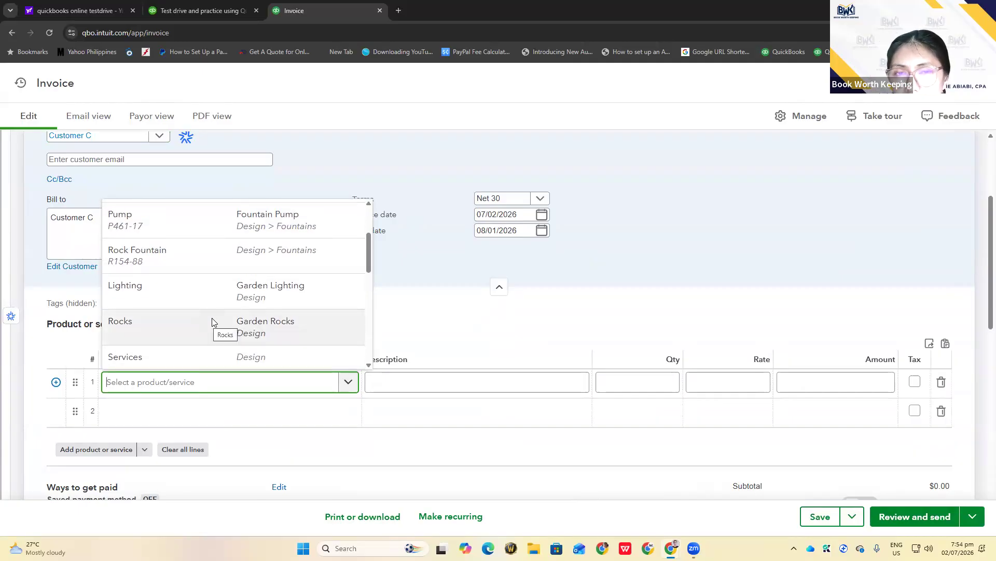
{"action": "left_click", "coordinate": [177, 290]}
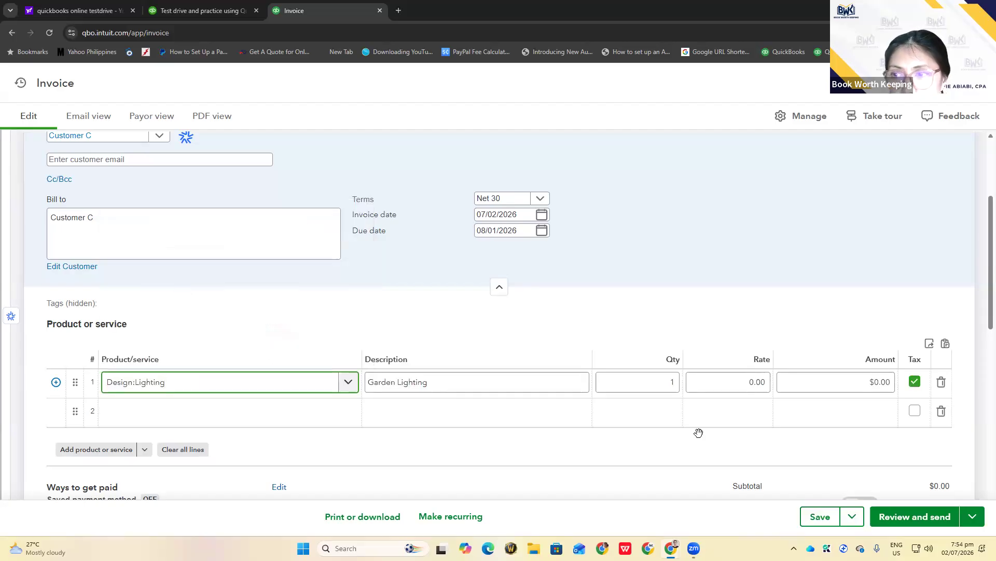
Set line 1's rate to 1500 so the amount becomes $1,500.00
{"action": "left_click", "coordinate": [750, 381]}
{"action": "double_click", "coordinate": [769, 380]}
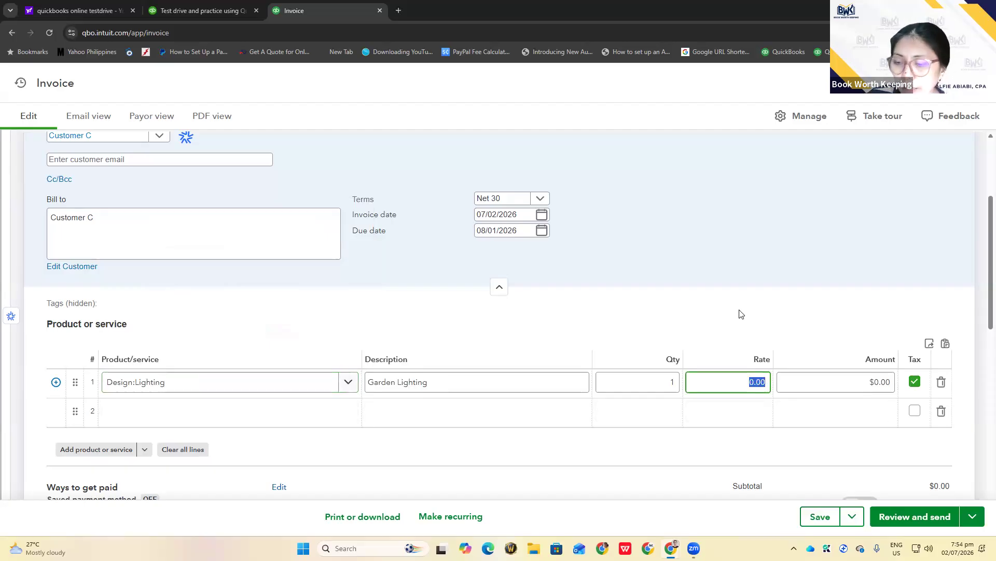
{"action": "type", "text": "1500"}
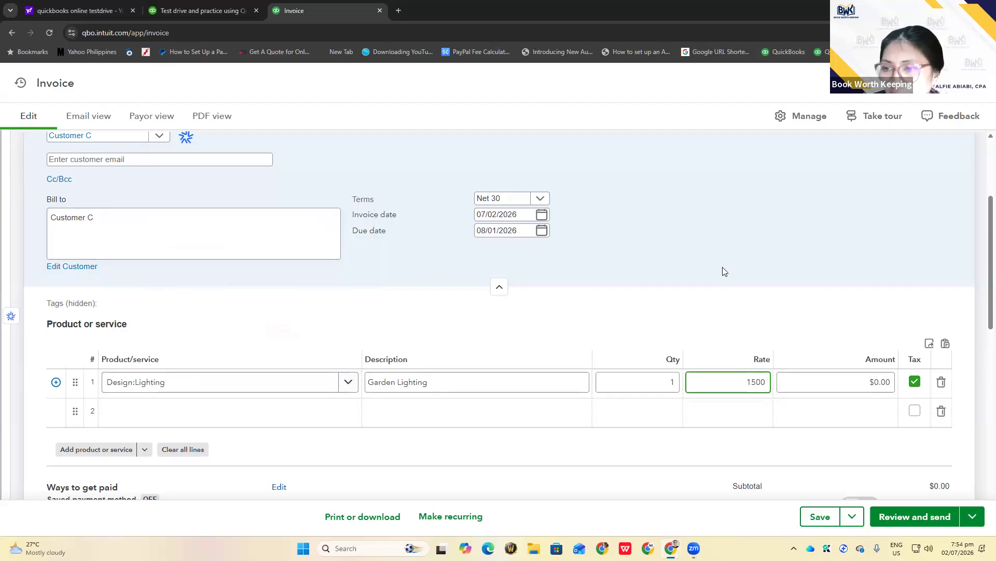
{"action": "left_click", "coordinate": [723, 267]}
Save Invoice 1038 at $1,620.00 including $120.00 California 8% tax, and close it
{"action": "scroll", "coordinate": [743, 303], "scroll_direction": "down", "scroll_amount": 2}
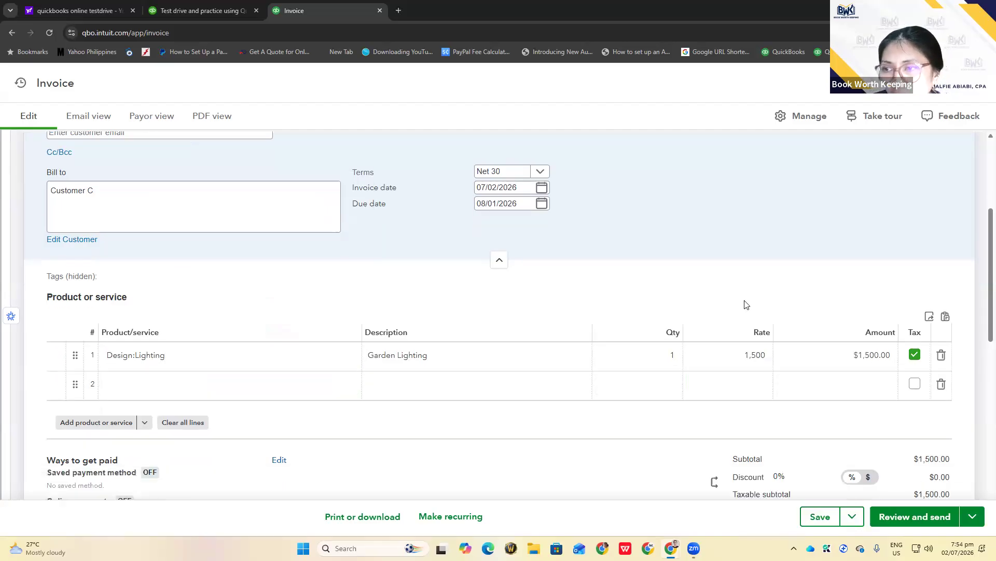
{"action": "scroll", "coordinate": [744, 304], "scroll_direction": "down", "scroll_amount": 3}
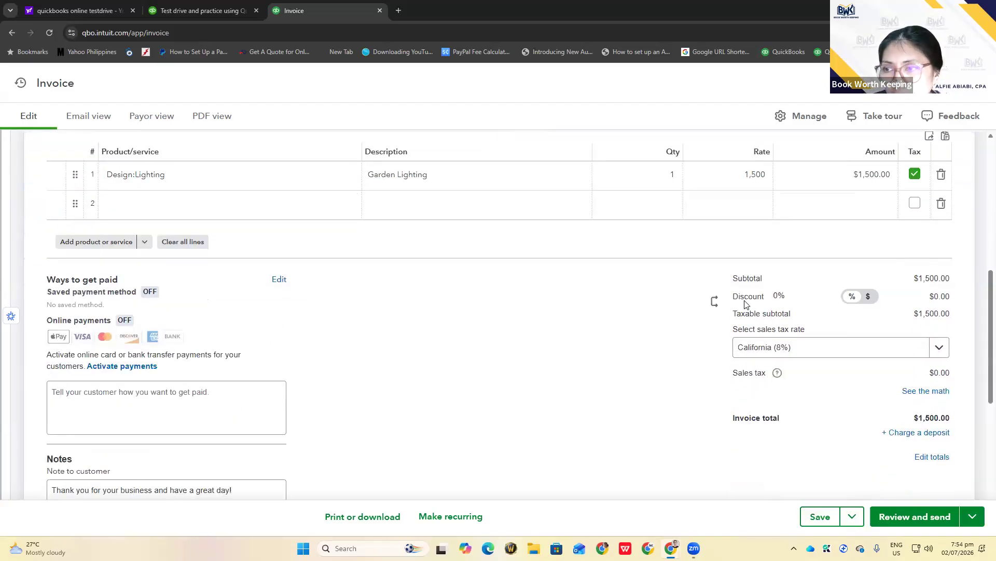
{"action": "scroll", "coordinate": [745, 303], "scroll_direction": "up", "scroll_amount": 3}
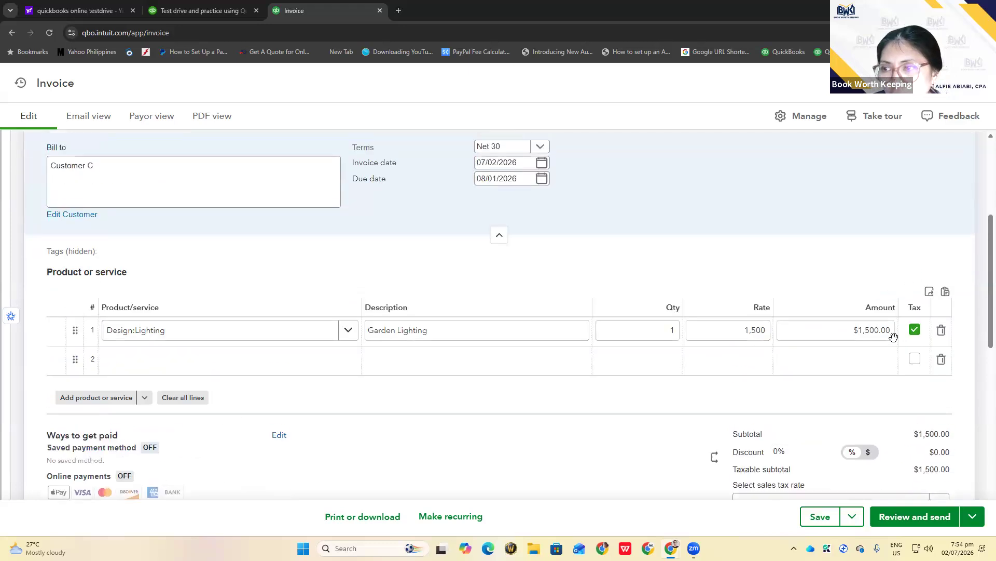
{"action": "scroll", "coordinate": [588, 345], "scroll_direction": "down", "scroll_amount": 2}
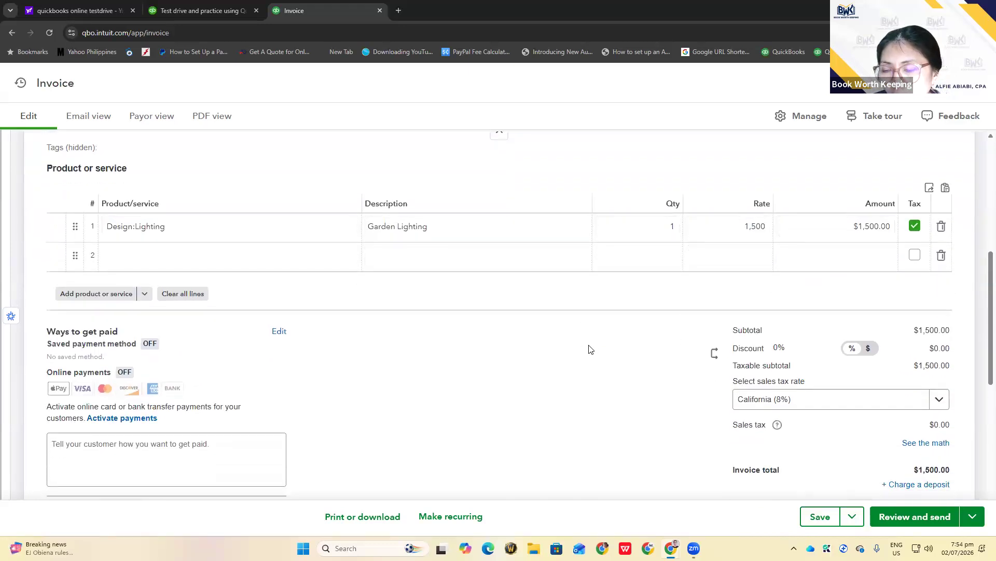
{"action": "scroll", "coordinate": [589, 348], "scroll_direction": "up", "scroll_amount": 2}
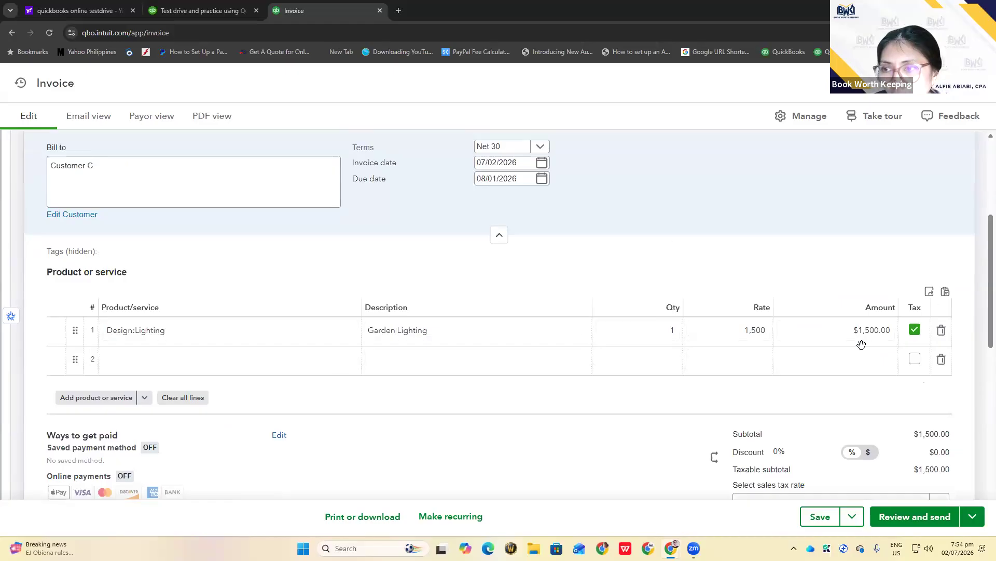
{"action": "scroll", "coordinate": [504, 426], "scroll_direction": "down", "scroll_amount": 5}
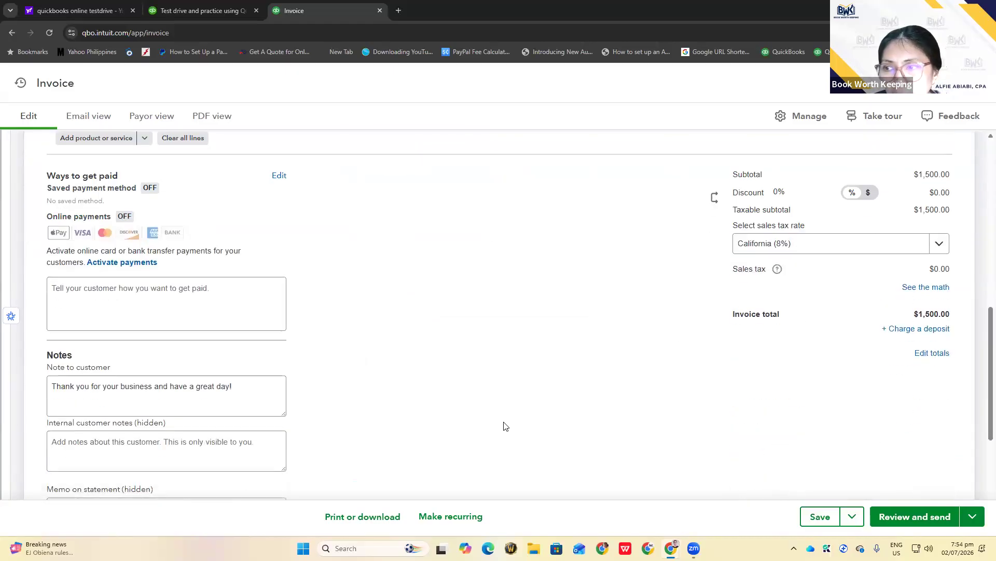
{"action": "left_click", "coordinate": [820, 517]}
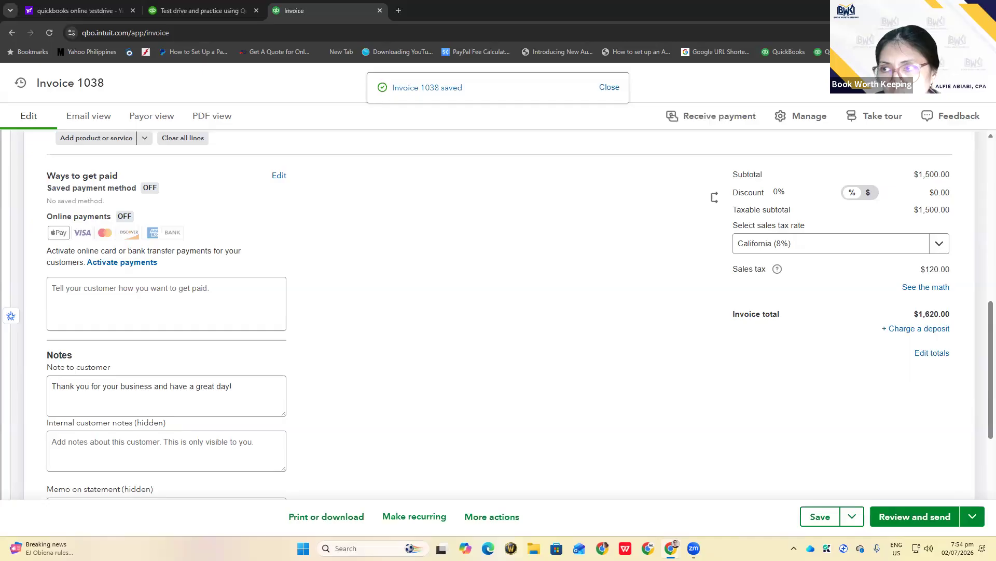
{"action": "left_click", "coordinate": [981, 83]}
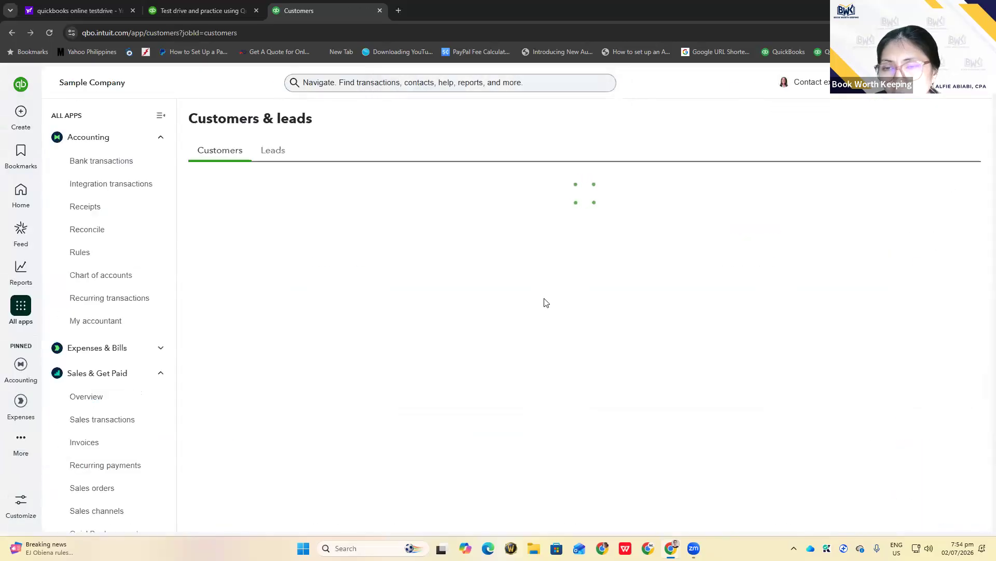
Bring up the search's recent transactions, led by Customer C's open $1,620.00 Invoice 1038
{"action": "scroll", "coordinate": [542, 302], "scroll_direction": "down", "scroll_amount": 4}
{"action": "scroll", "coordinate": [539, 301], "scroll_direction": "up", "scroll_amount": 1}
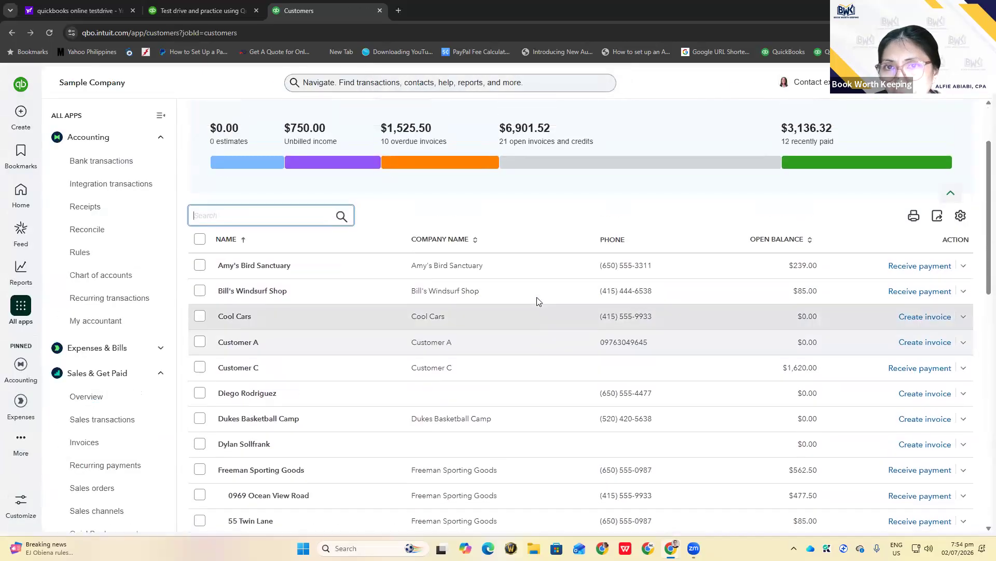
{"action": "scroll", "coordinate": [537, 301], "scroll_direction": "up", "scroll_amount": 3}
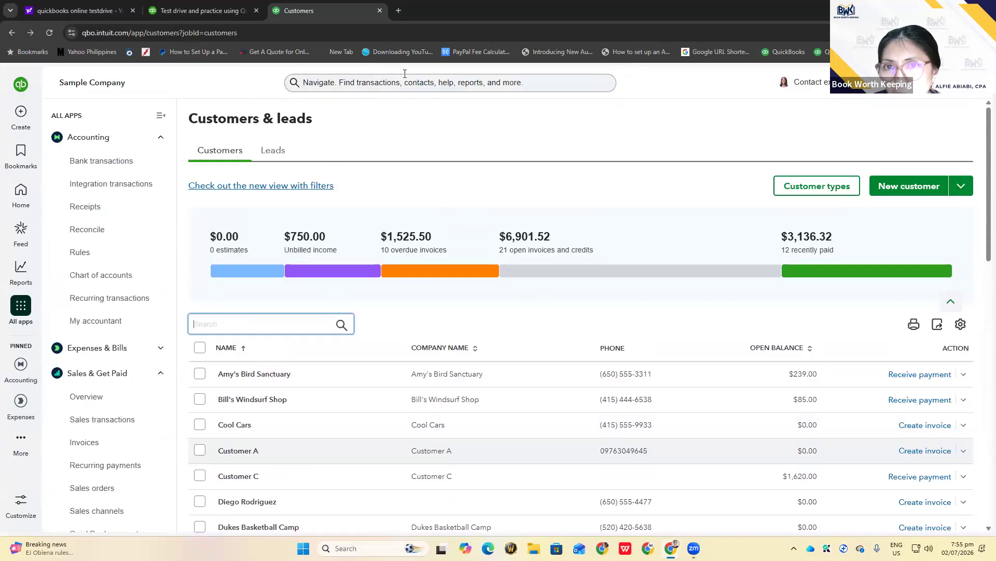
{"action": "left_click", "coordinate": [307, 81]}
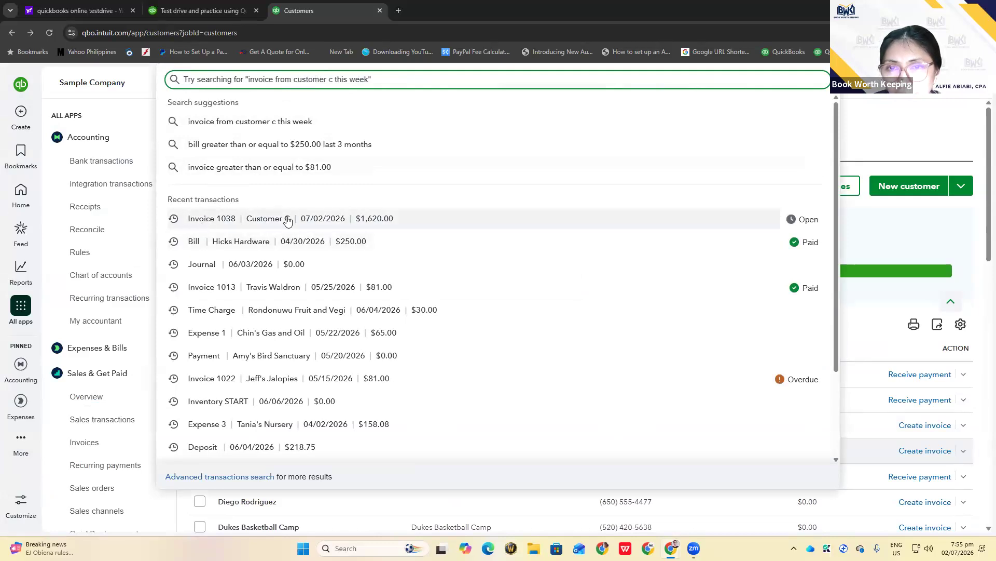
Open Invoice 1038, remove sales tax from the Design:Lighting line, and save it
{"action": "left_click", "coordinate": [209, 220]}
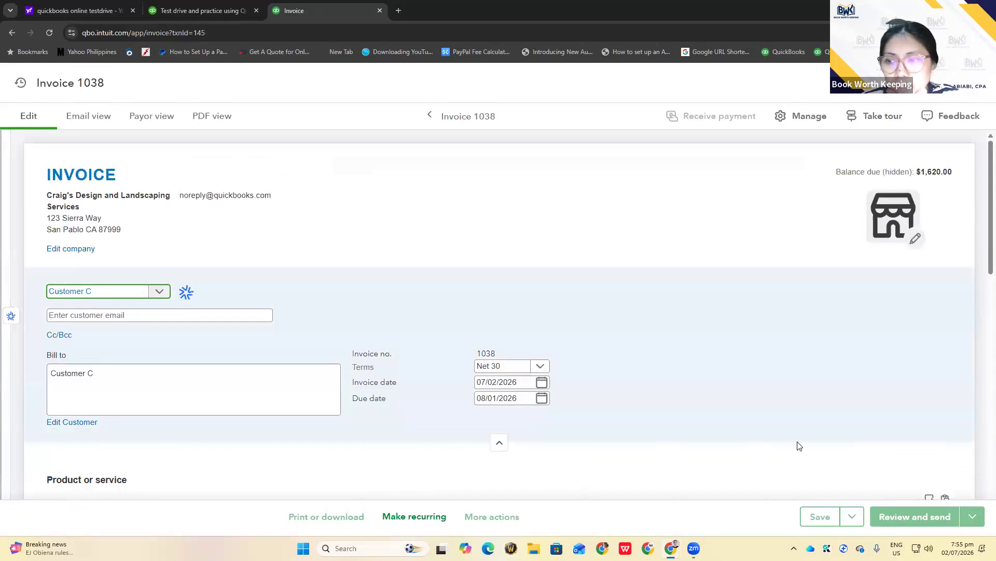
{"action": "scroll", "coordinate": [811, 426], "scroll_direction": "down", "scroll_amount": 4}
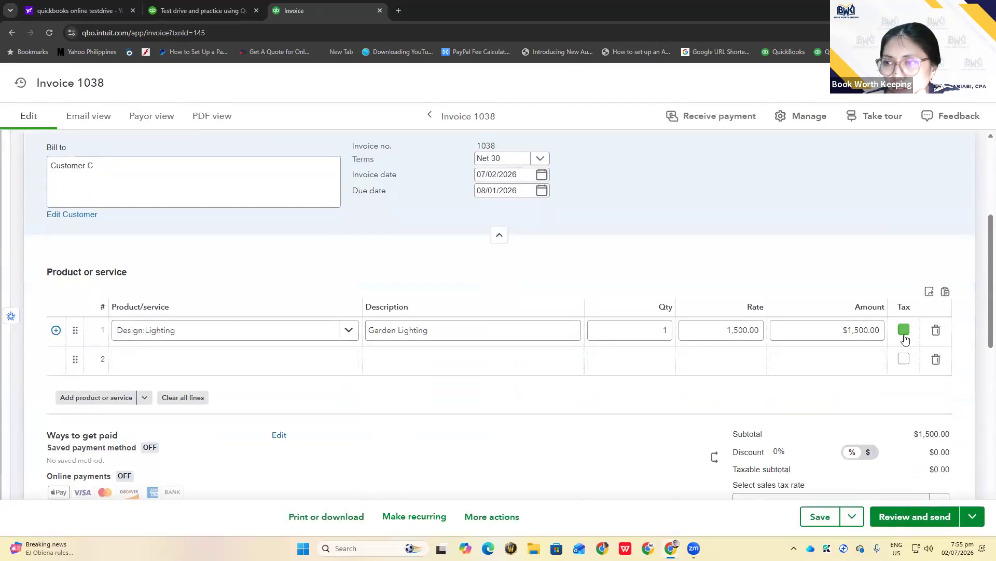
{"action": "left_click", "coordinate": [820, 519]}
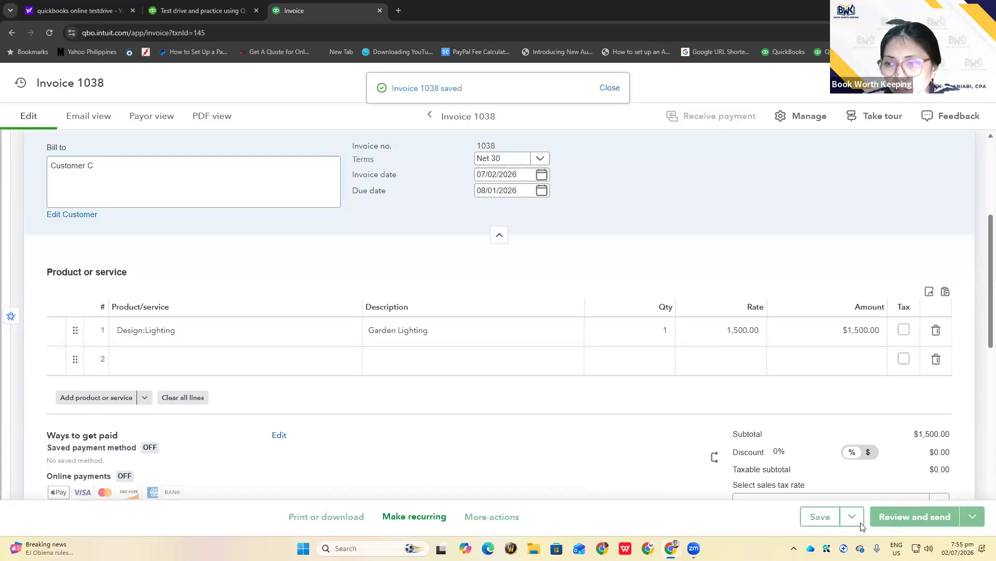
{"action": "scroll", "coordinate": [844, 339], "scroll_direction": "down", "scroll_amount": 3}
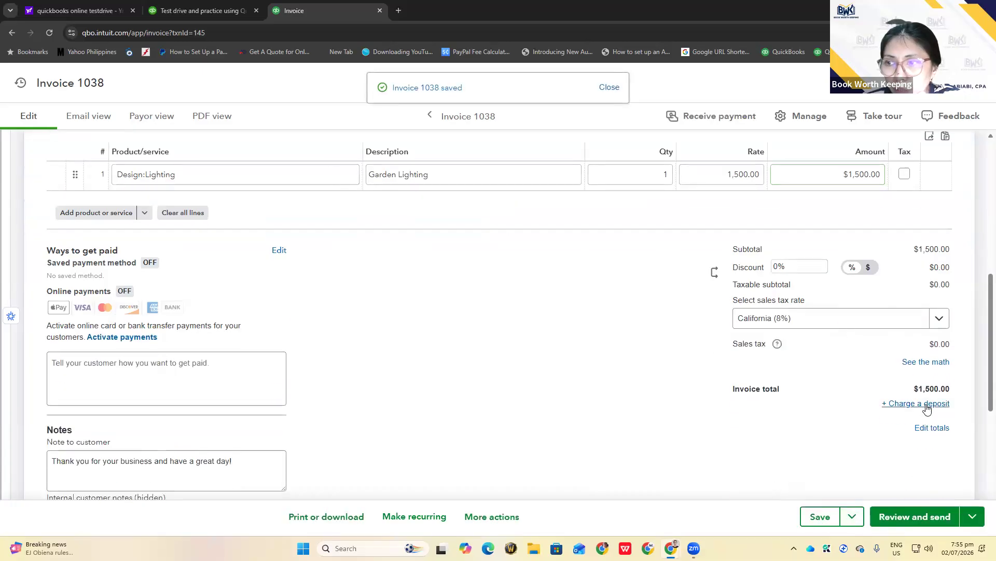
{"action": "scroll", "coordinate": [425, 327], "scroll_direction": "up", "scroll_amount": 1}
{"action": "scroll", "coordinate": [426, 327], "scroll_direction": "up", "scroll_amount": 5}
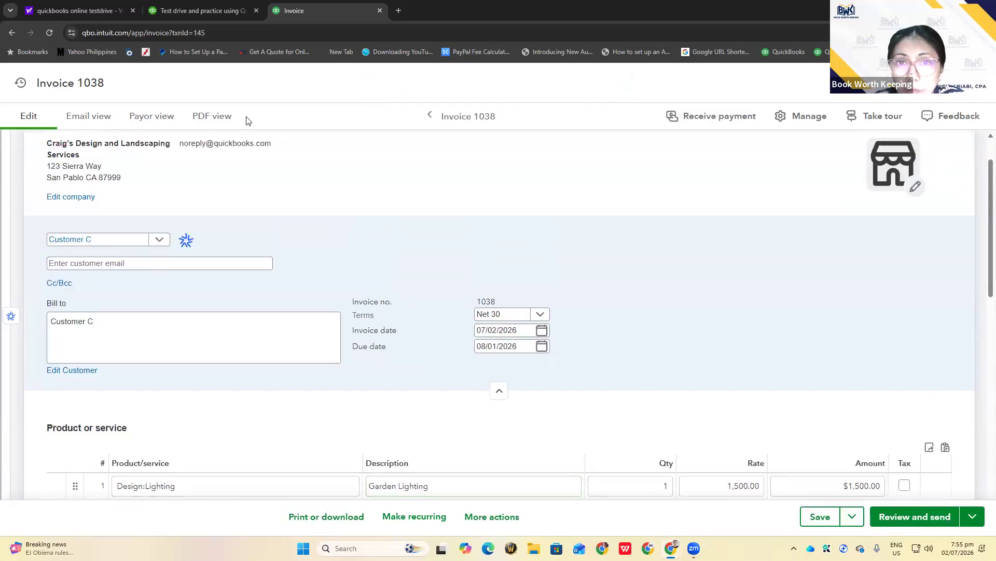
{"action": "scroll", "coordinate": [240, 170], "scroll_direction": "down", "scroll_amount": 1}
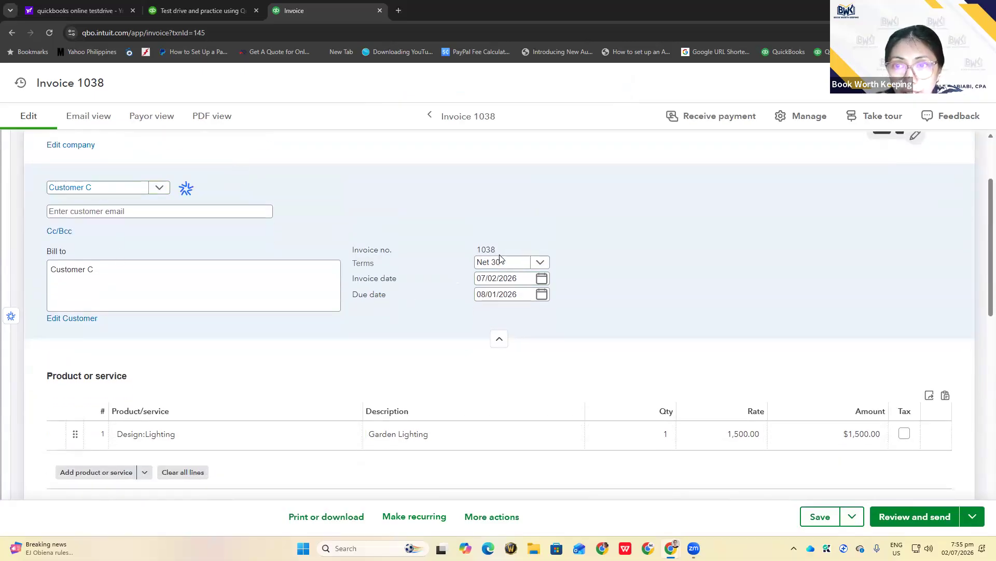
{"action": "scroll", "coordinate": [421, 378], "scroll_direction": "down", "scroll_amount": 1}
{"action": "left_click", "coordinate": [251, 382]}
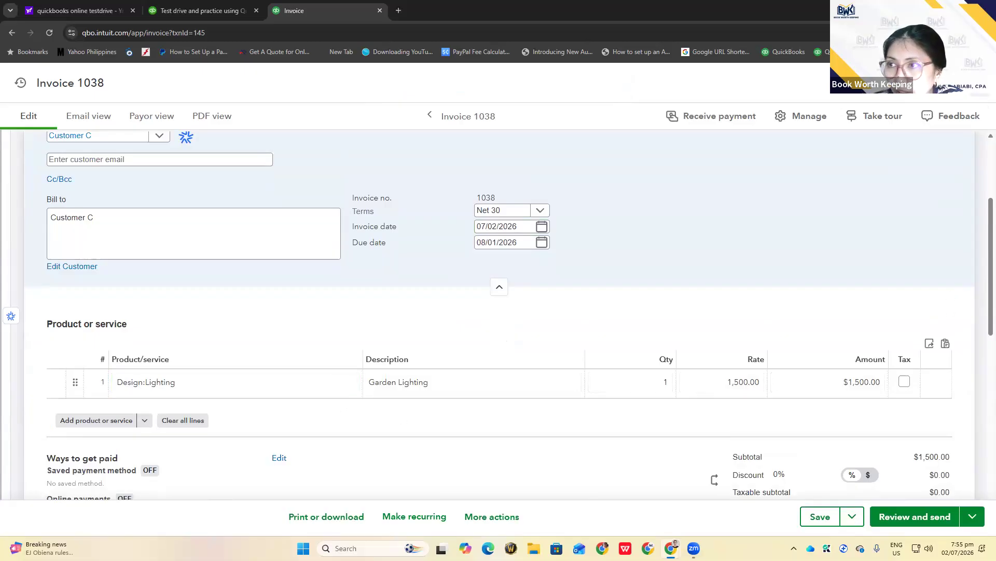
{"action": "left_click", "coordinate": [981, 83]}
Reopen Invoice 1038 from recent transactions and show its other save options
{"action": "left_click", "coordinate": [331, 82]}
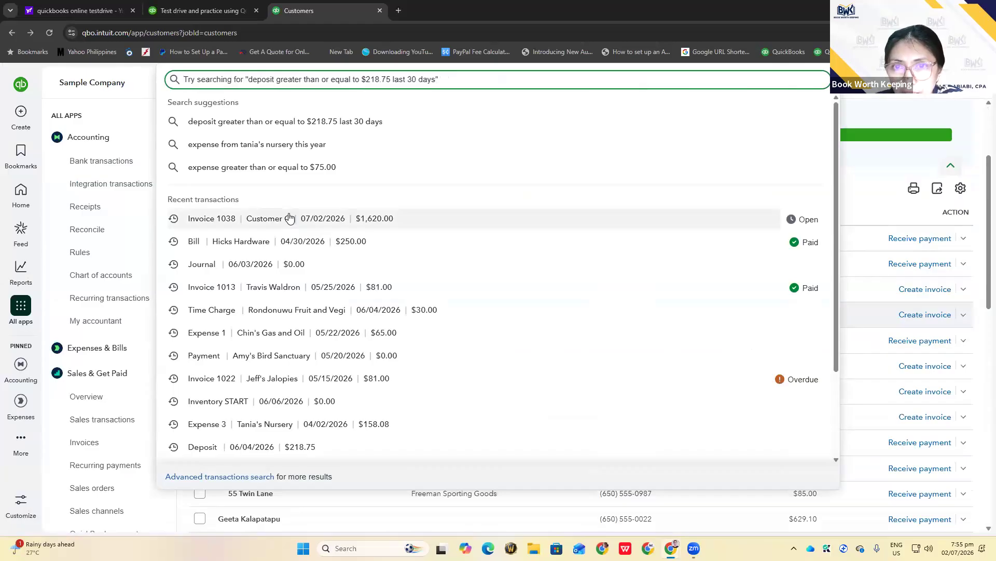
{"action": "left_click", "coordinate": [209, 224]}
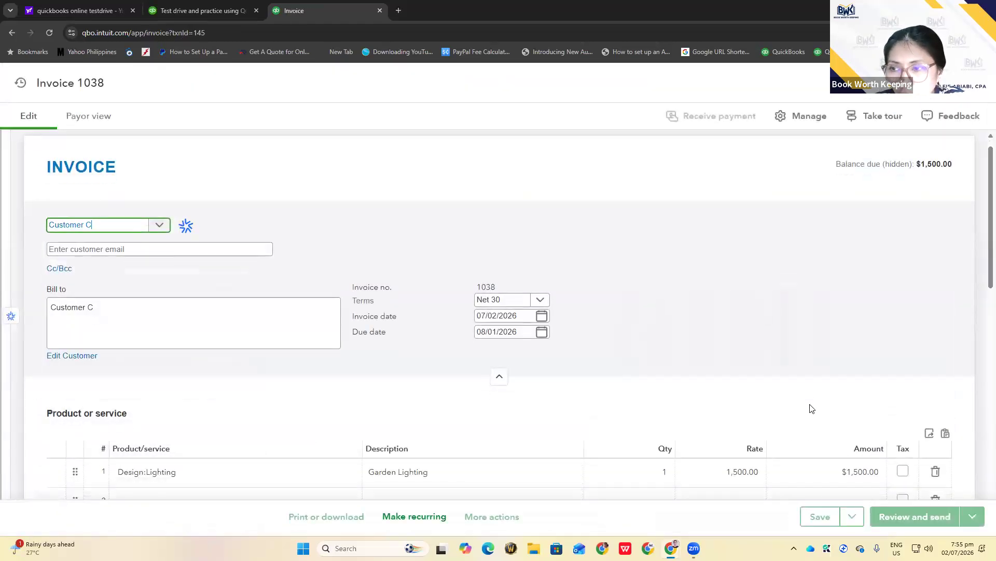
{"action": "scroll", "coordinate": [812, 407], "scroll_direction": "down", "scroll_amount": 3}
{"action": "scroll", "coordinate": [811, 407], "scroll_direction": "down", "scroll_amount": 2}
{"action": "scroll", "coordinate": [812, 407], "scroll_direction": "down", "scroll_amount": 2}
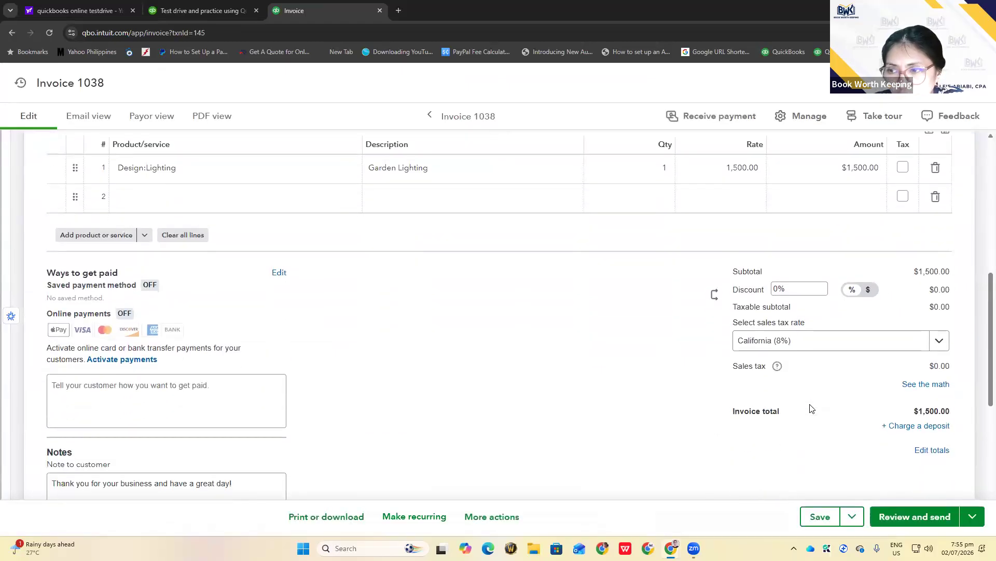
{"action": "left_click", "coordinate": [851, 516]}
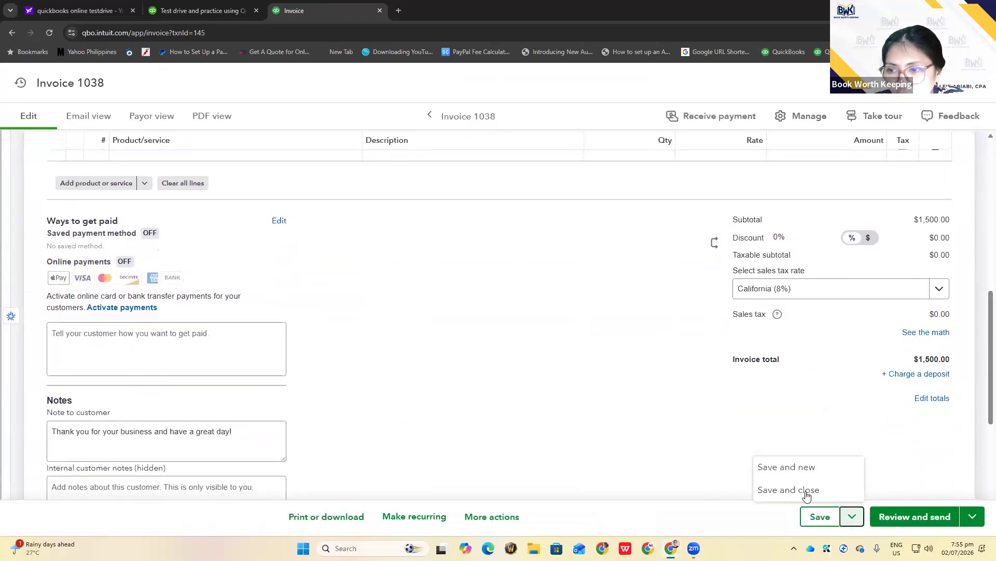
Save and close the tax-free Invoice 1038, then move to Sales & Get Paid in the sidebar
{"action": "left_click", "coordinate": [788, 489]}
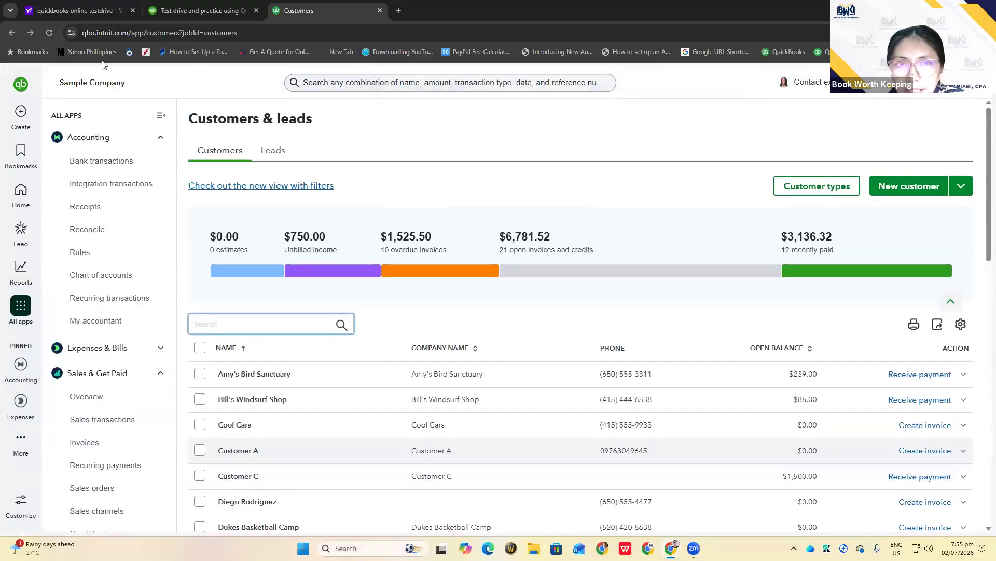
{"action": "left_click", "coordinate": [22, 112]}
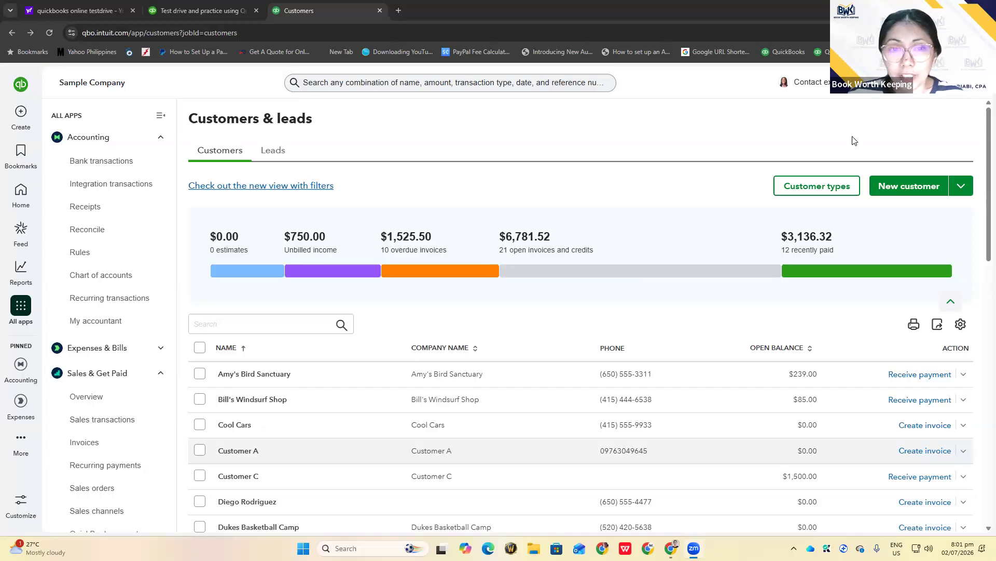
{"action": "mouse_move", "coordinate": [24, 302]}
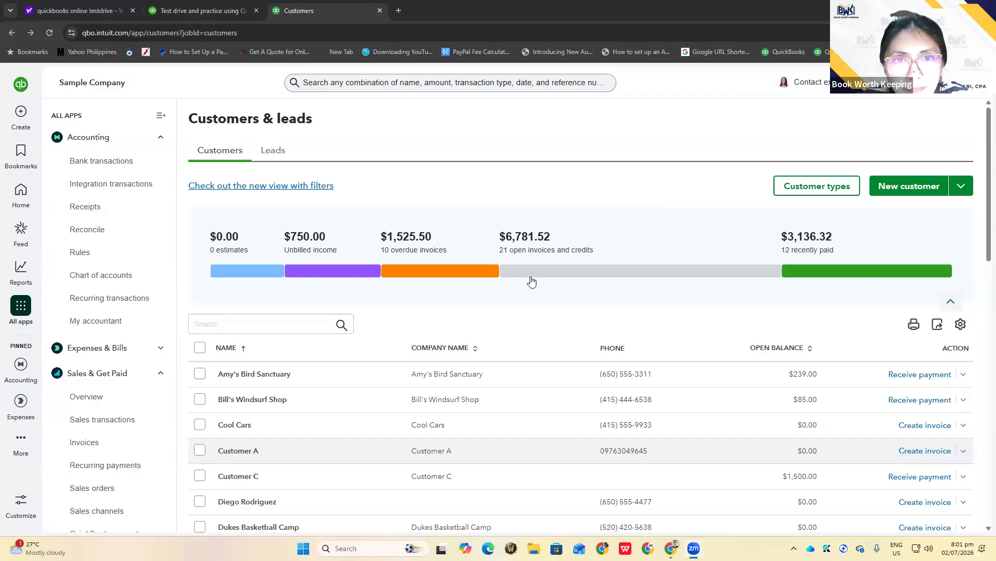
{"action": "left_click", "coordinate": [323, 81]}
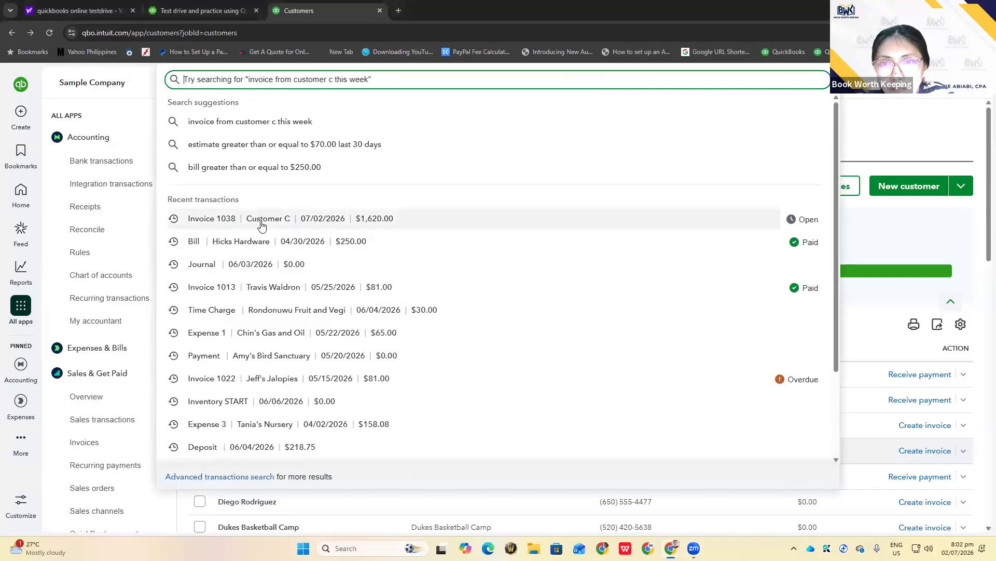
{"action": "left_click", "coordinate": [261, 224]}
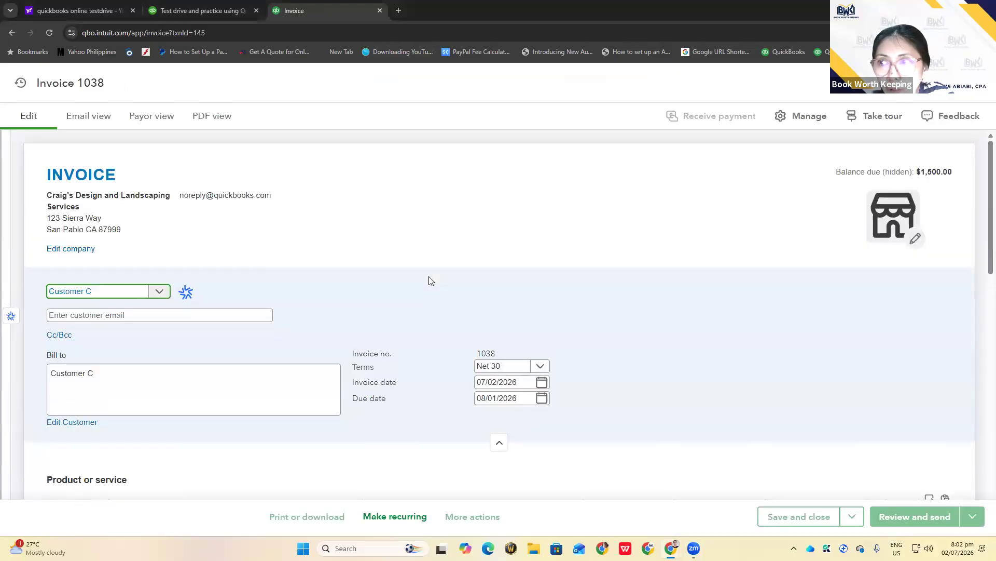
{"action": "scroll", "coordinate": [429, 280], "scroll_direction": "down", "scroll_amount": 2}
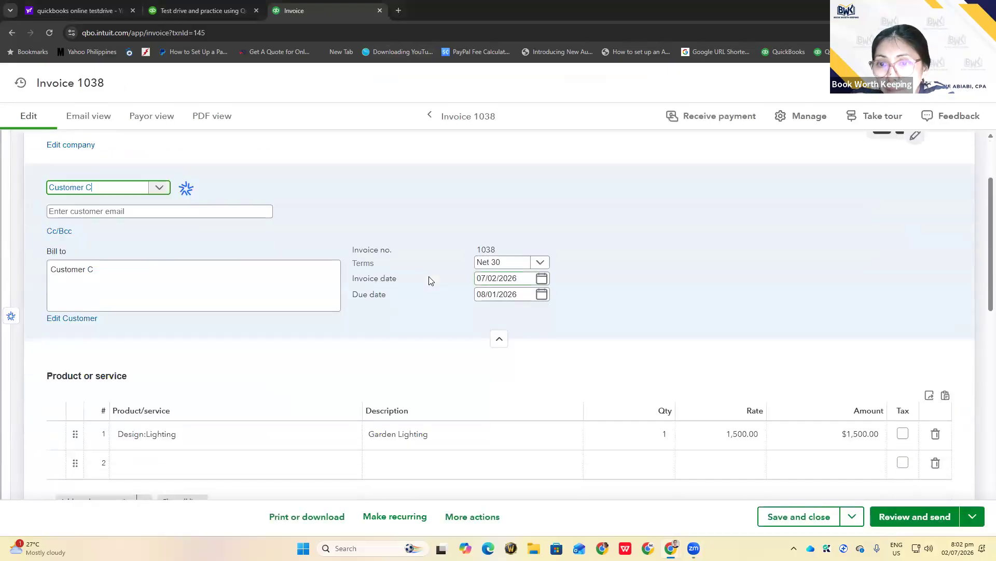
{"action": "scroll", "coordinate": [428, 281], "scroll_direction": "down", "scroll_amount": 3}
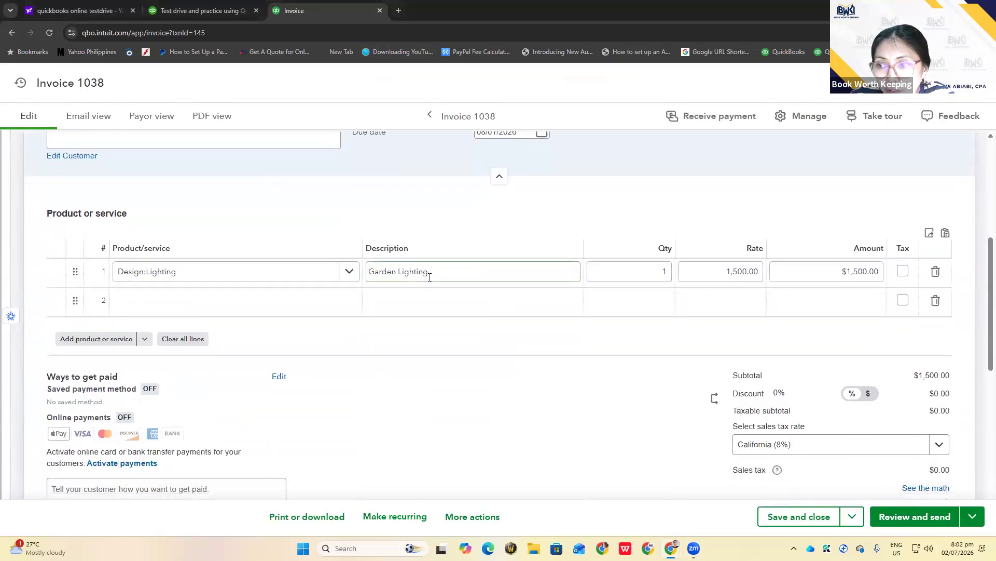
{"action": "scroll", "coordinate": [429, 280], "scroll_direction": "up", "scroll_amount": 5}
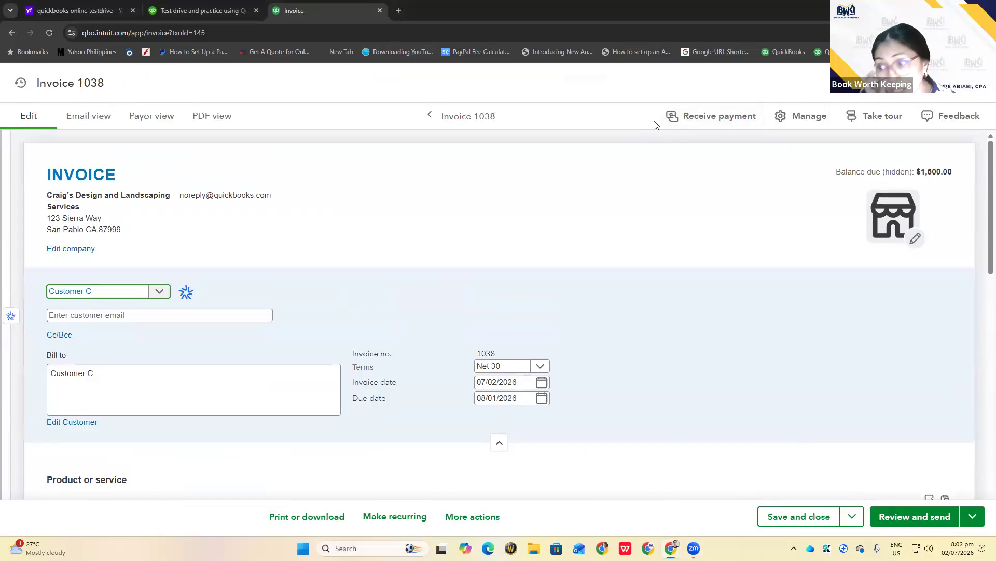
{"action": "scroll", "coordinate": [782, 387], "scroll_direction": "down", "scroll_amount": 2}
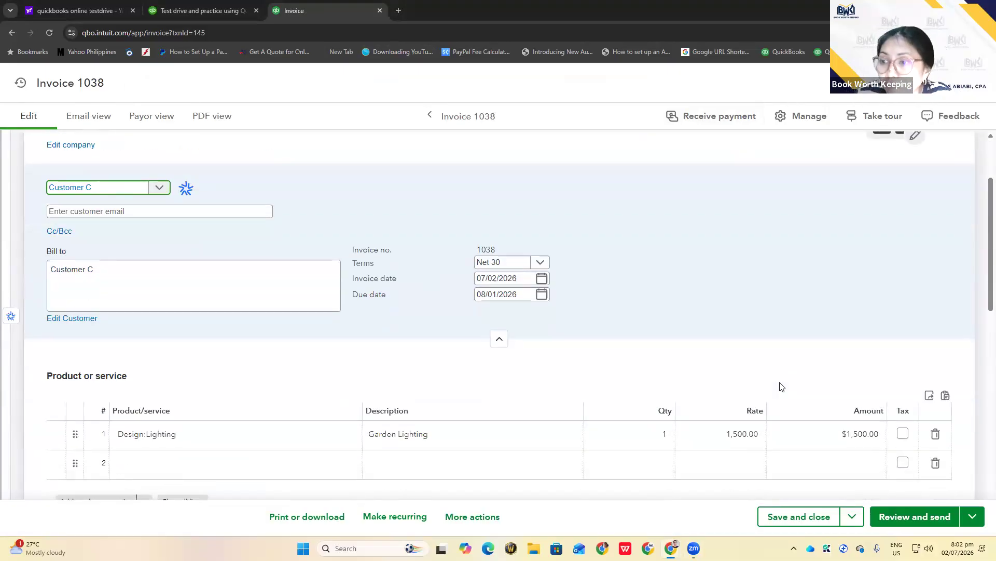
{"action": "scroll", "coordinate": [781, 387], "scroll_direction": "down", "scroll_amount": 10}
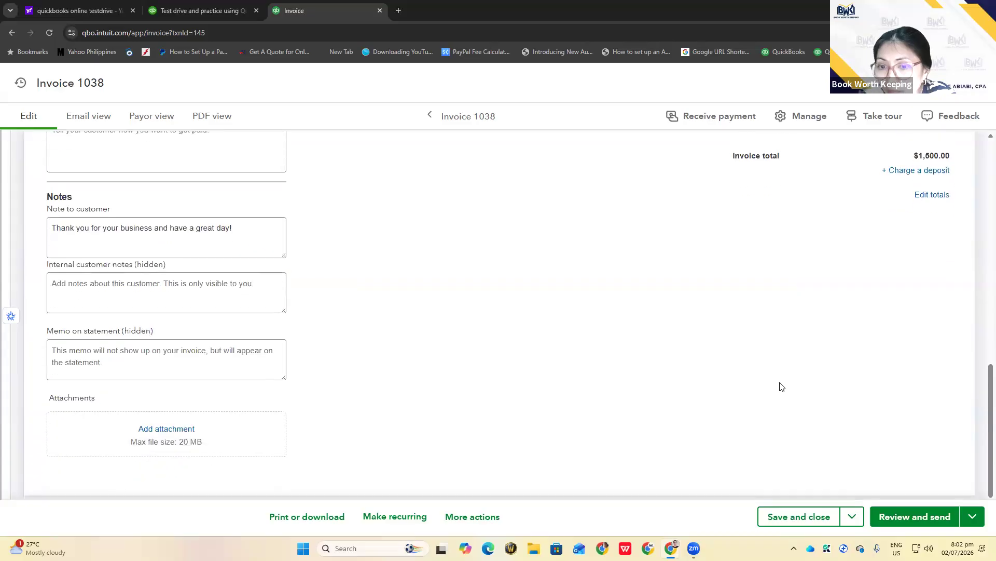
{"action": "scroll", "coordinate": [780, 385], "scroll_direction": "up", "scroll_amount": 12}
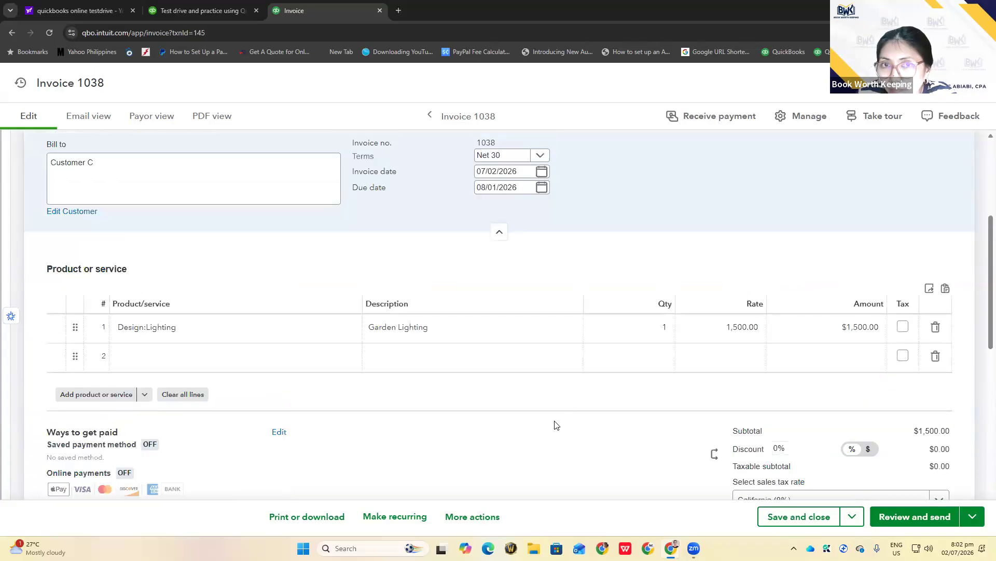
{"action": "scroll", "coordinate": [555, 424], "scroll_direction": "up", "scroll_amount": 4}
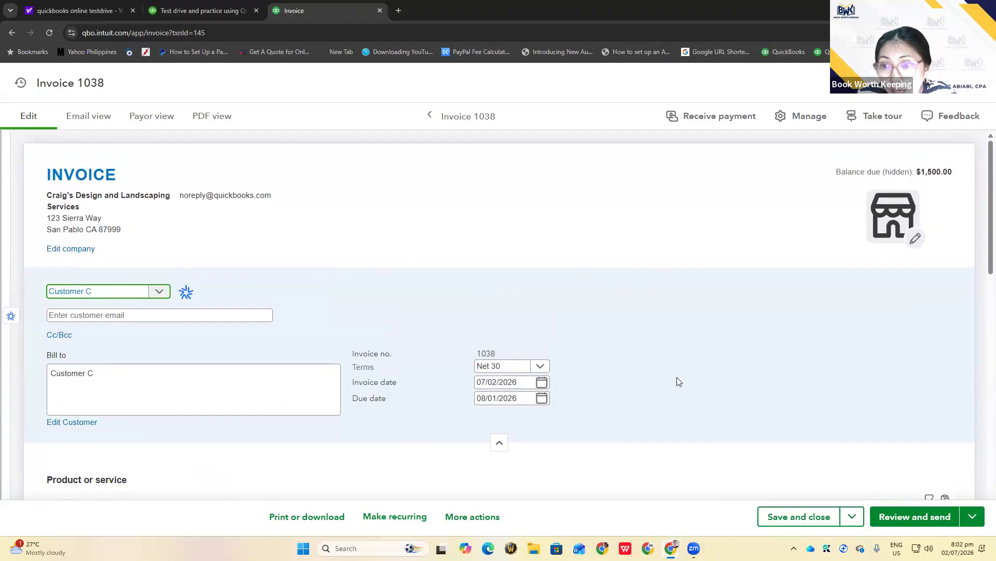
Show Invoice 1038's transaction journal: $1,500.00 Accounts Receivable debit, Landscaping Services credit
{"action": "left_click", "coordinate": [472, 517]}
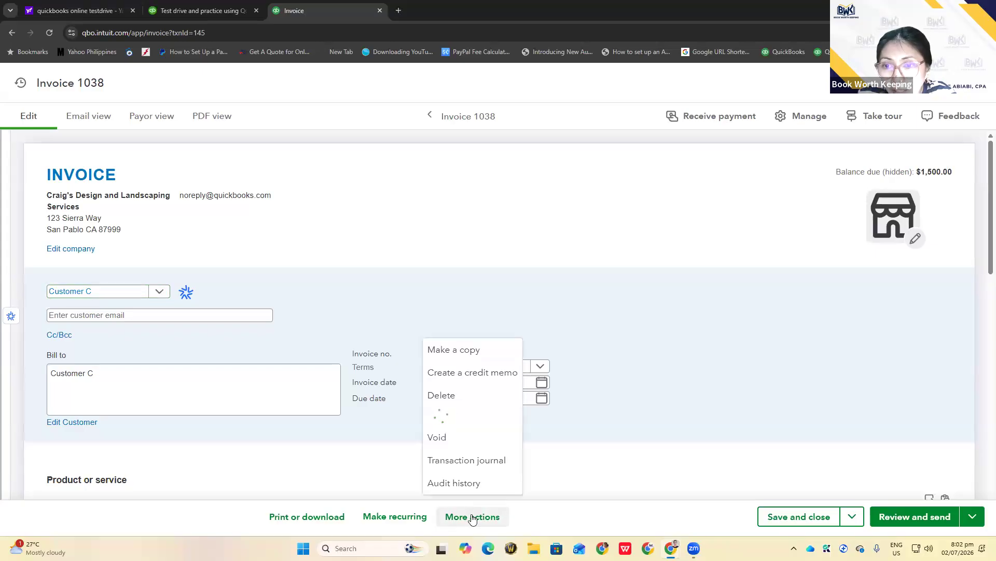
{"action": "left_click", "coordinate": [462, 467]}
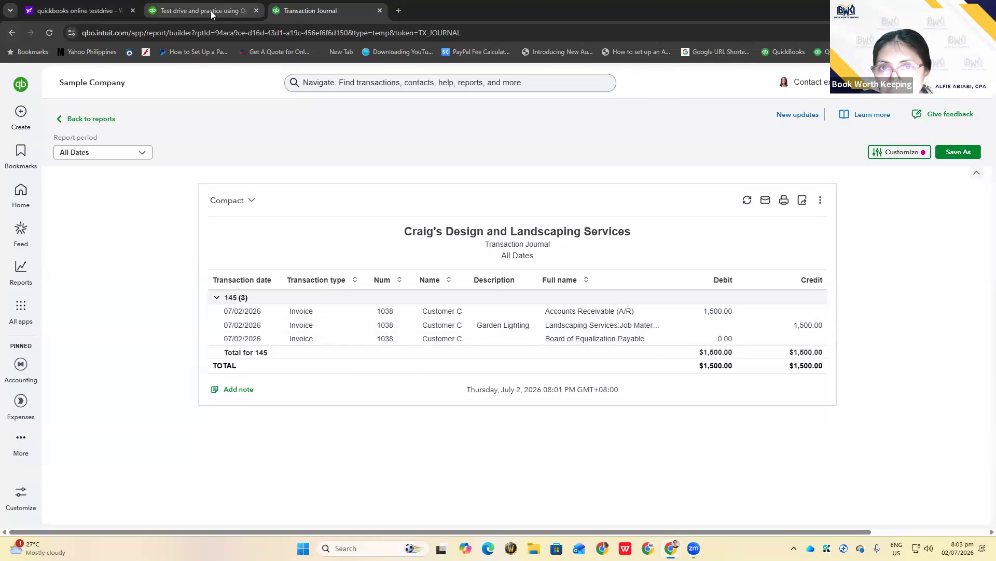
Start a Receive payment for Customer C and dismiss the new-payment tip
{"action": "left_click", "coordinate": [89, 118]}
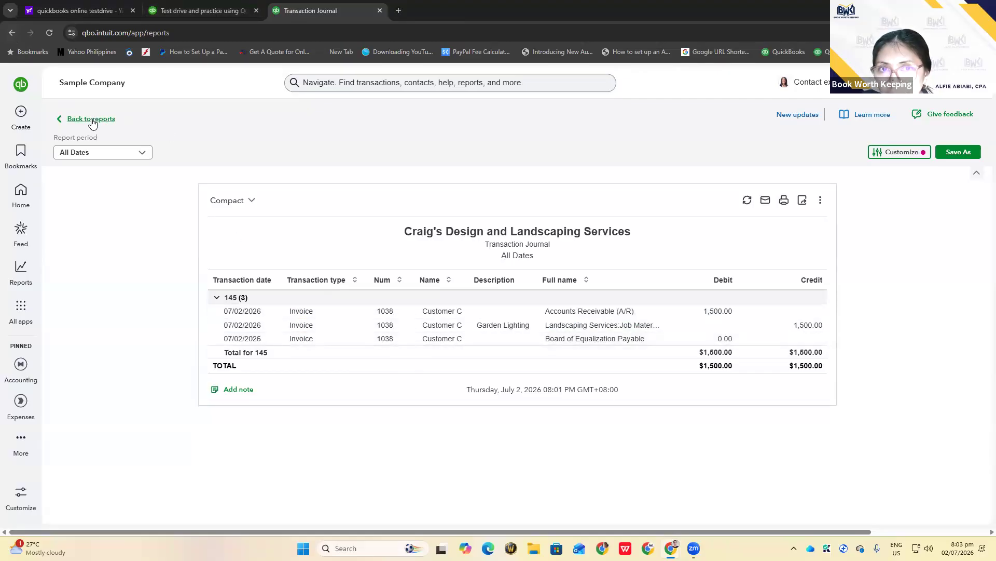
{"action": "left_click", "coordinate": [20, 114]}
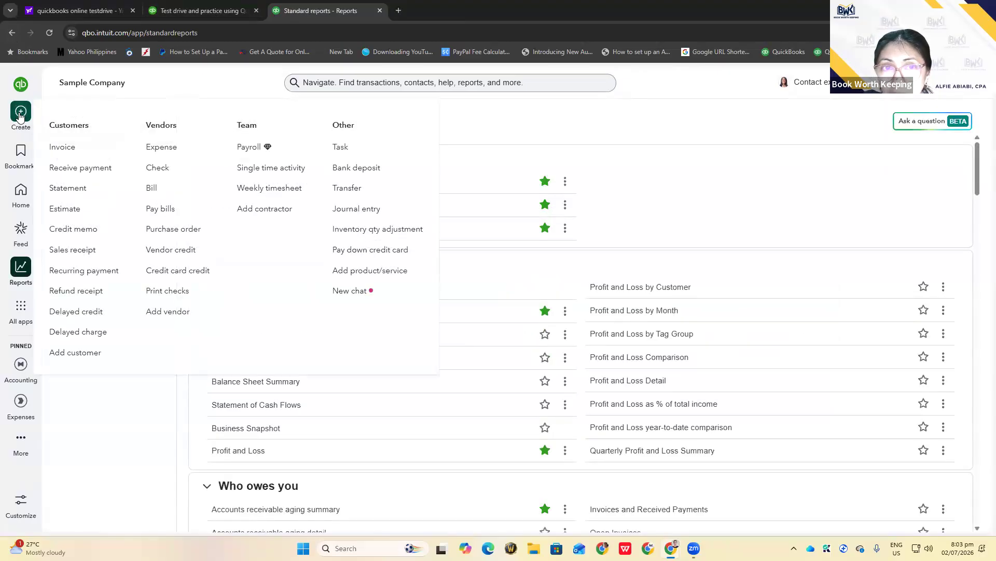
{"action": "left_click", "coordinate": [72, 173]}
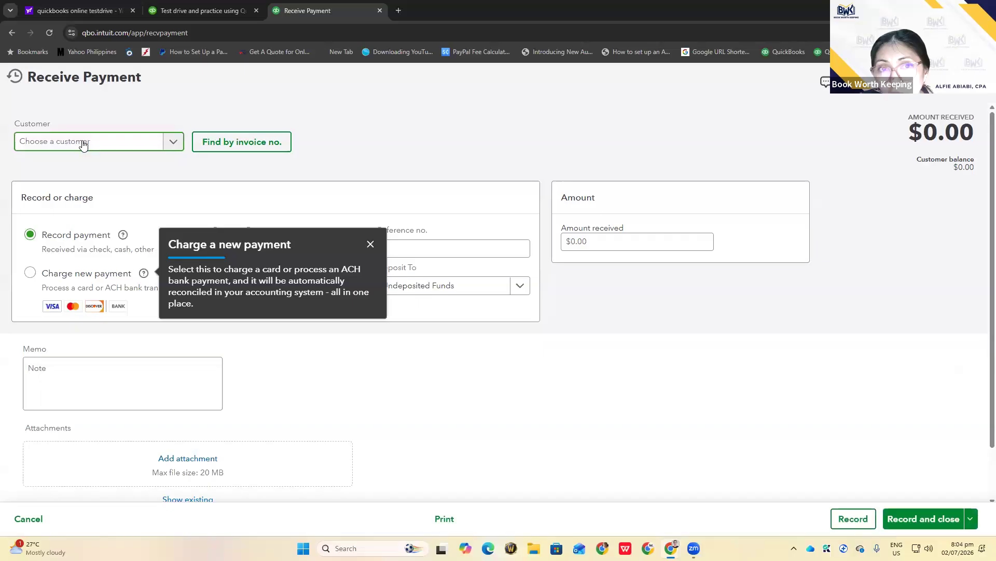
{"action": "type", "text": "cust"}
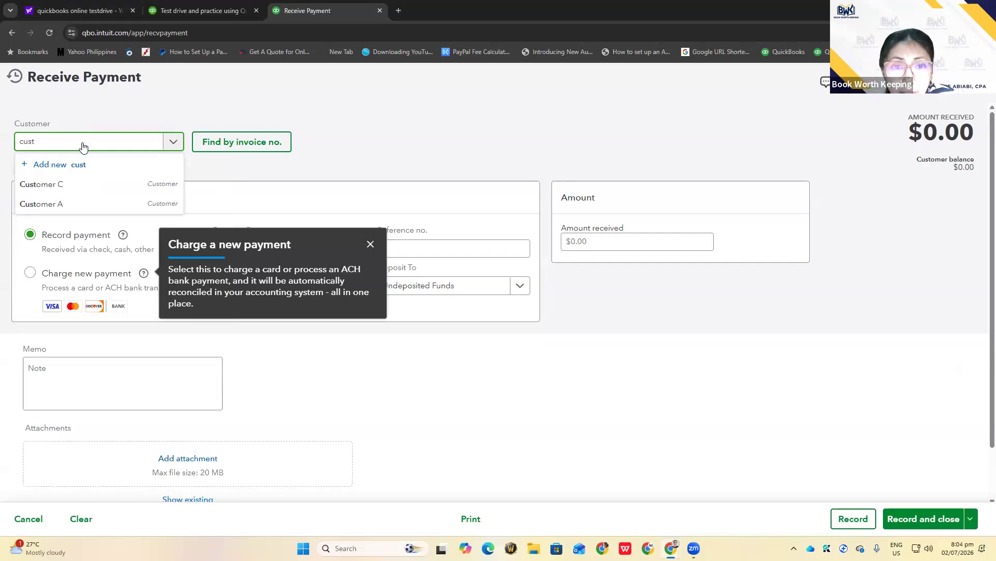
{"action": "left_click", "coordinate": [62, 189]}
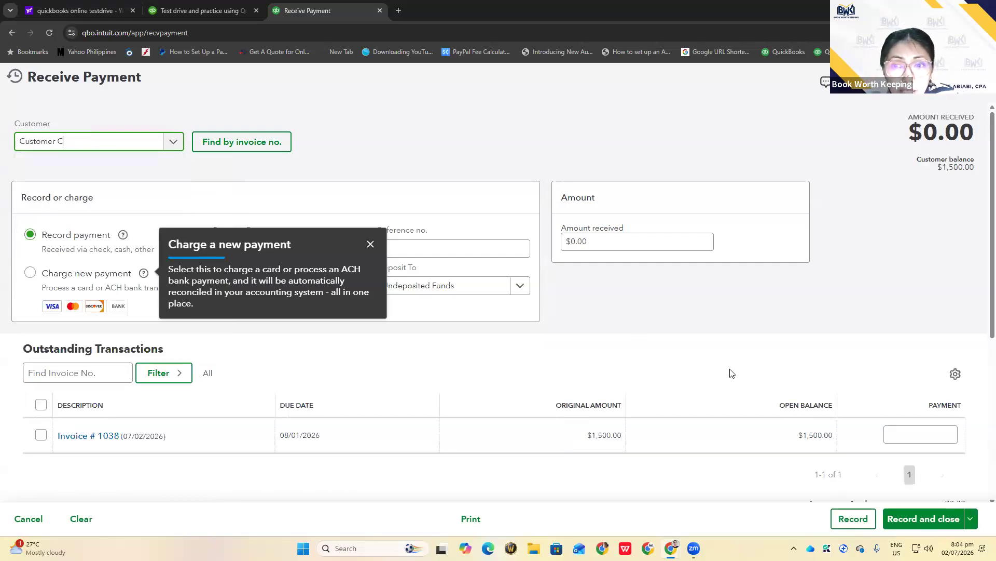
{"action": "left_click", "coordinate": [714, 339]}
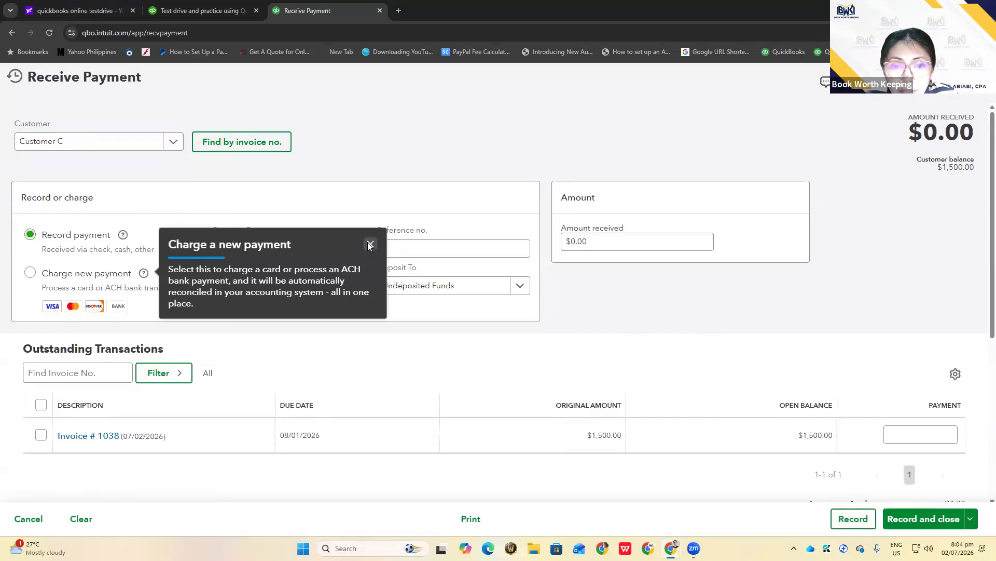
{"action": "left_click", "coordinate": [370, 245]}
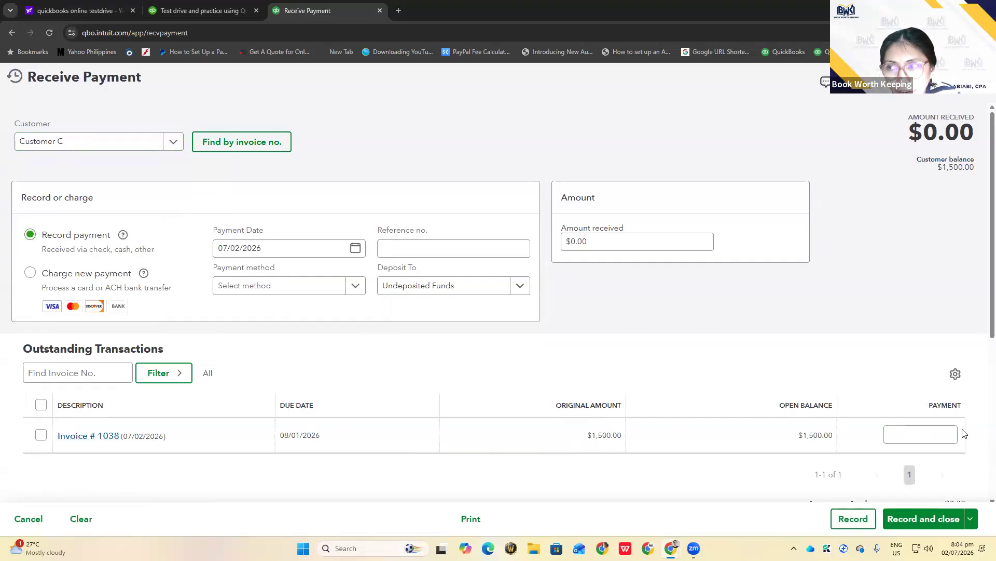
Apply the $1,500.00 payment to Invoice 1038 and save and close it
{"action": "left_click", "coordinate": [42, 437]}
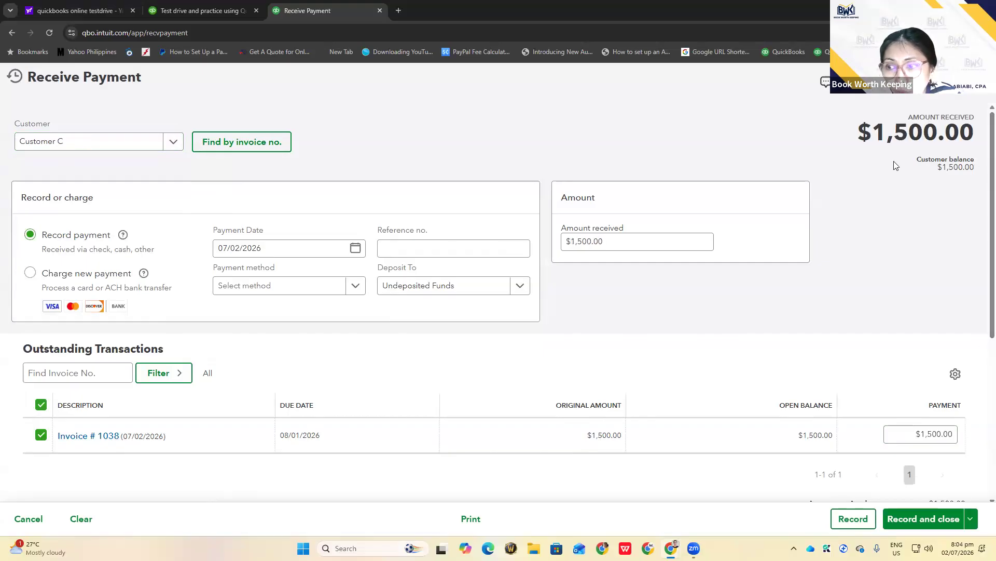
{"action": "scroll", "coordinate": [934, 376], "scroll_direction": "down", "scroll_amount": 3}
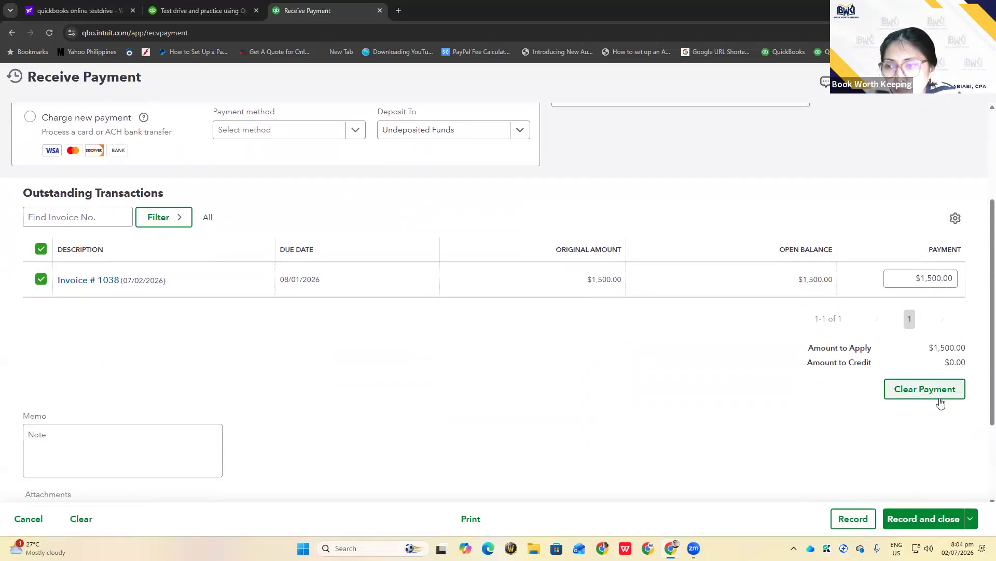
{"action": "left_click", "coordinate": [918, 515]}
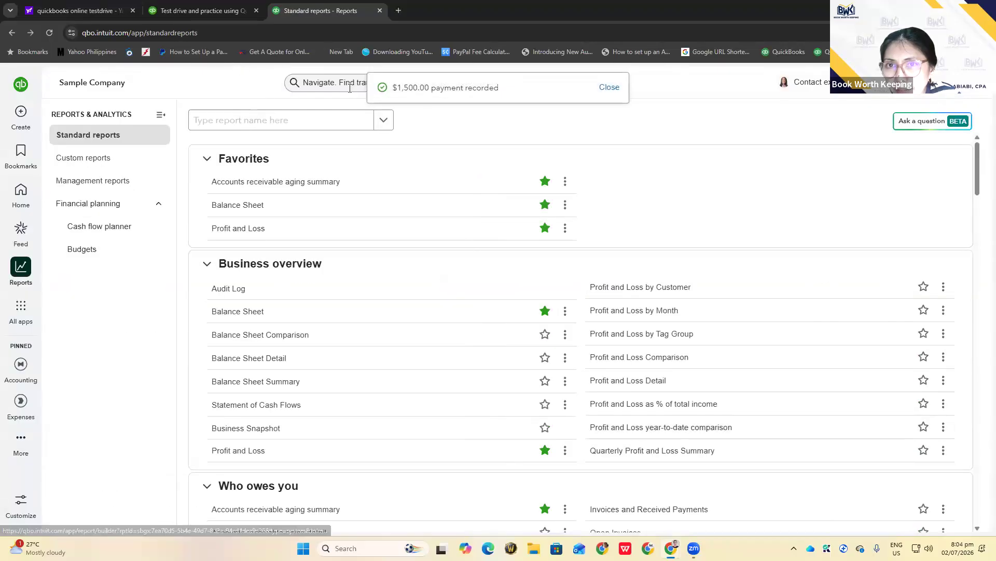
{"action": "left_click", "coordinate": [320, 82]}
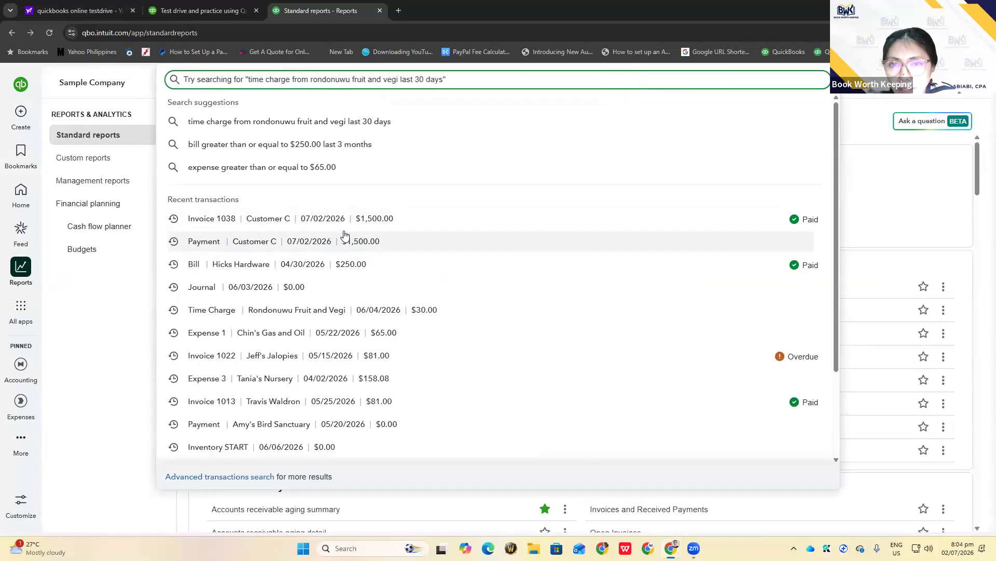
Confirm Invoice 1038 is Paid in full at $1,500.00, close it, and bring up the Create choices
{"action": "left_click", "coordinate": [258, 223]}
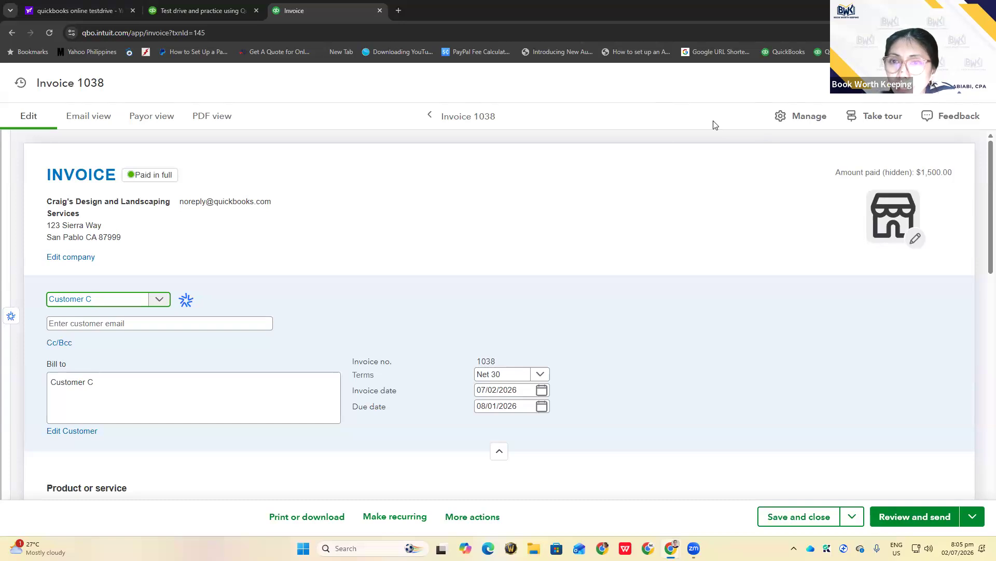
{"action": "left_click", "coordinate": [978, 94]}
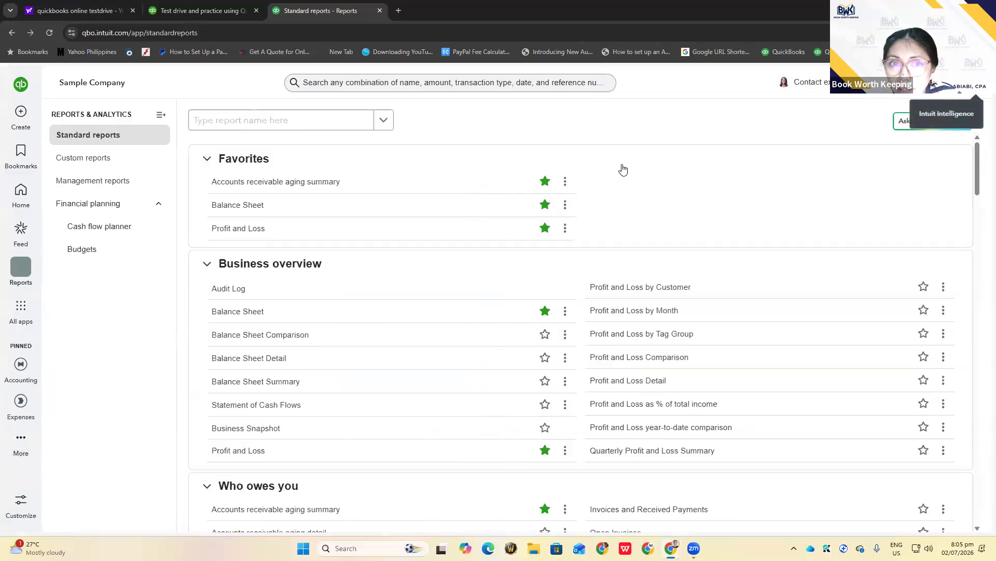
{"action": "left_click", "coordinate": [23, 113]}
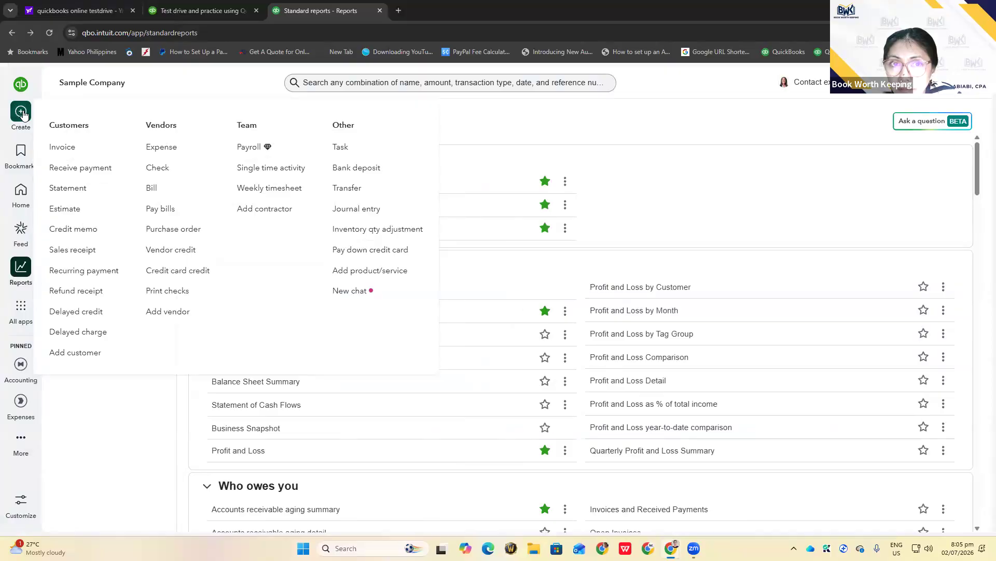
Abandon the blank new payment form and list recent transactions, including 'Payment | Customer C'
{"action": "left_click", "coordinate": [72, 173]}
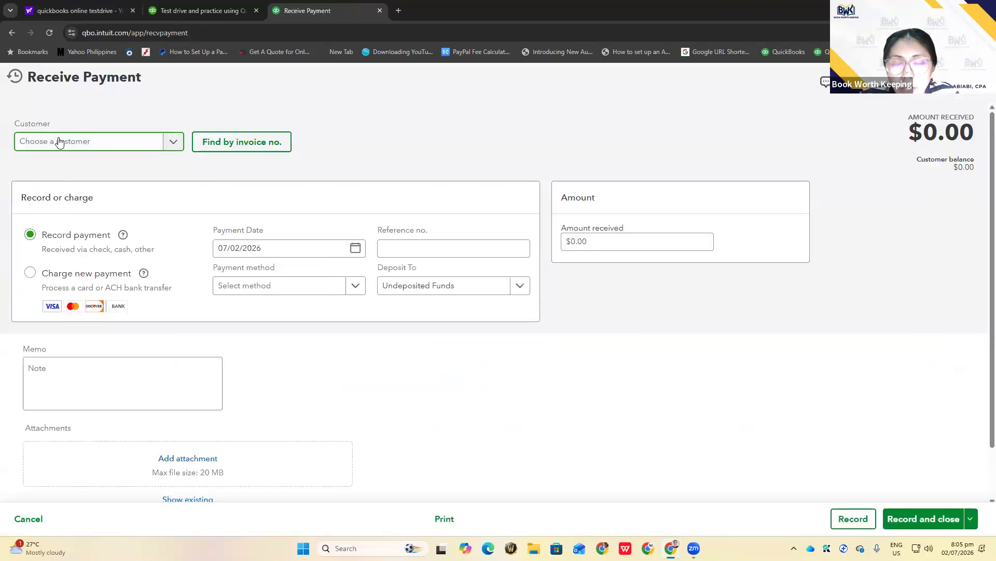
{"action": "left_click", "coordinate": [59, 142]}
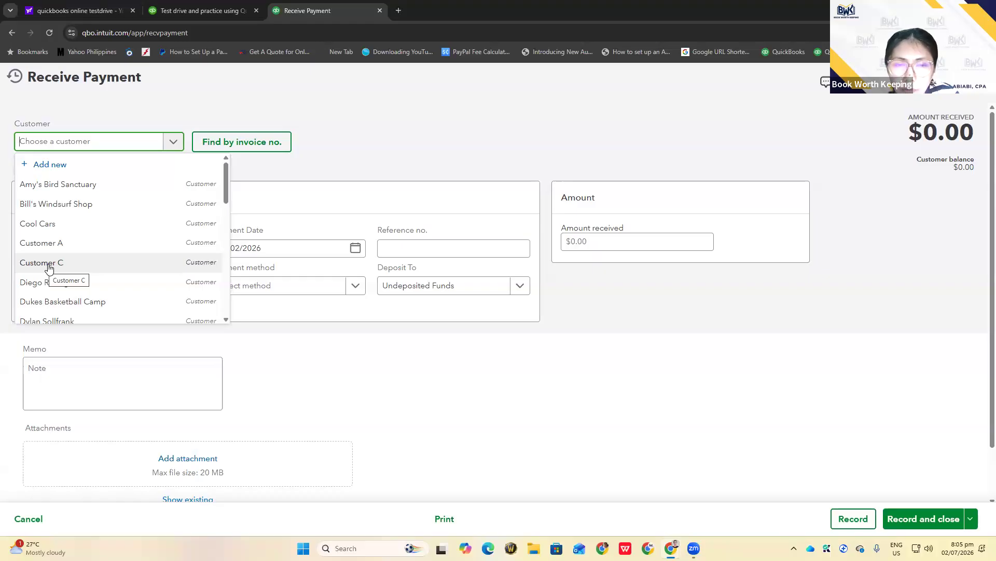
{"action": "left_click", "coordinate": [363, 131]}
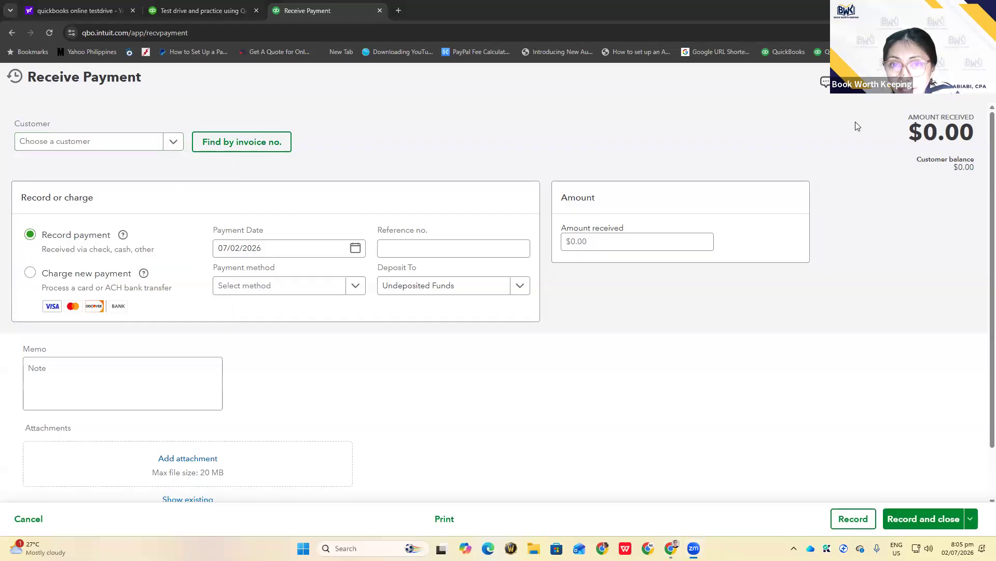
{"action": "left_click", "coordinate": [979, 83]}
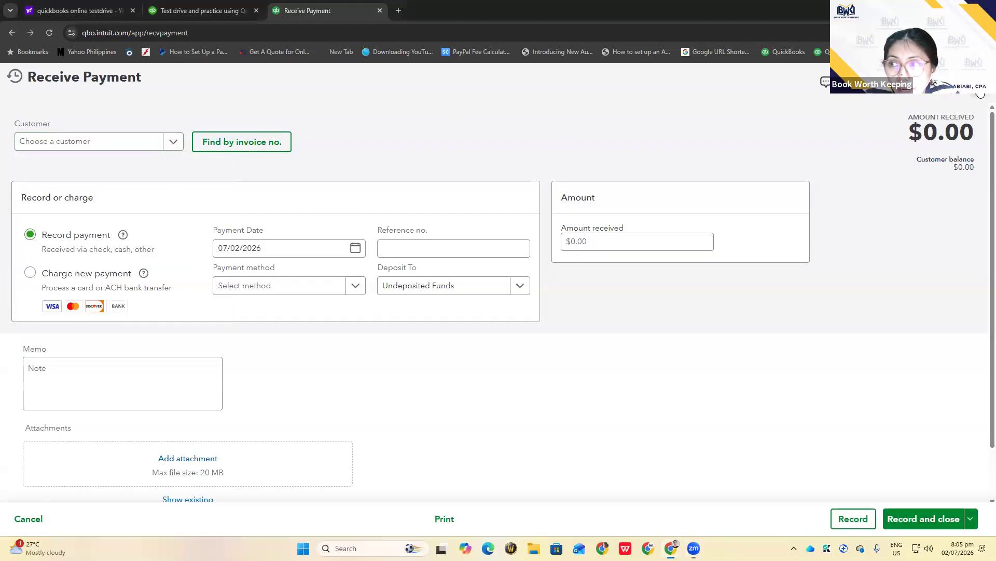
{"action": "left_click", "coordinate": [332, 82]}
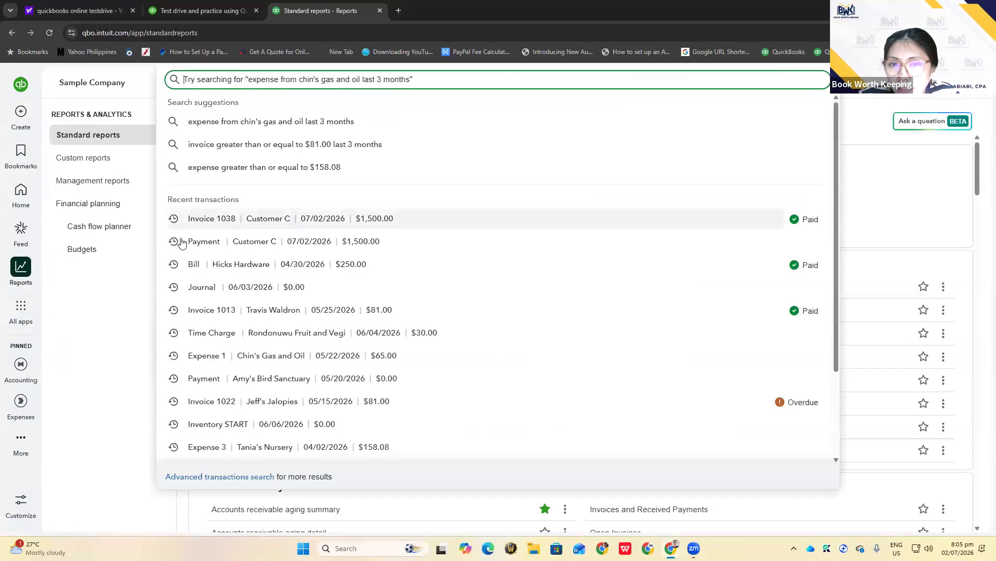
Open Customer C's $1,500.00 payment and view its Transaction journal
{"action": "left_click", "coordinate": [206, 243]}
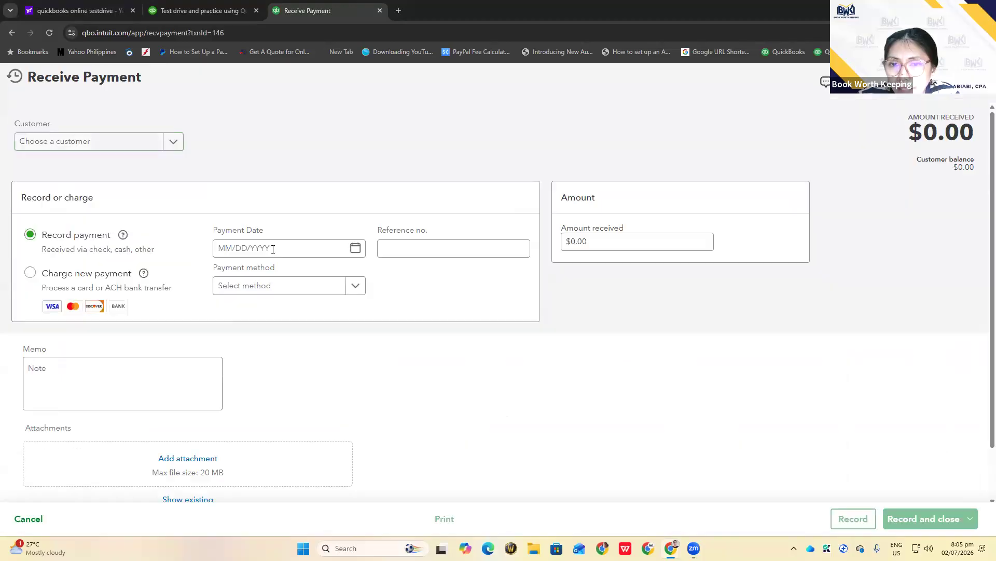
{"action": "scroll", "coordinate": [511, 349], "scroll_direction": "down", "scroll_amount": 2}
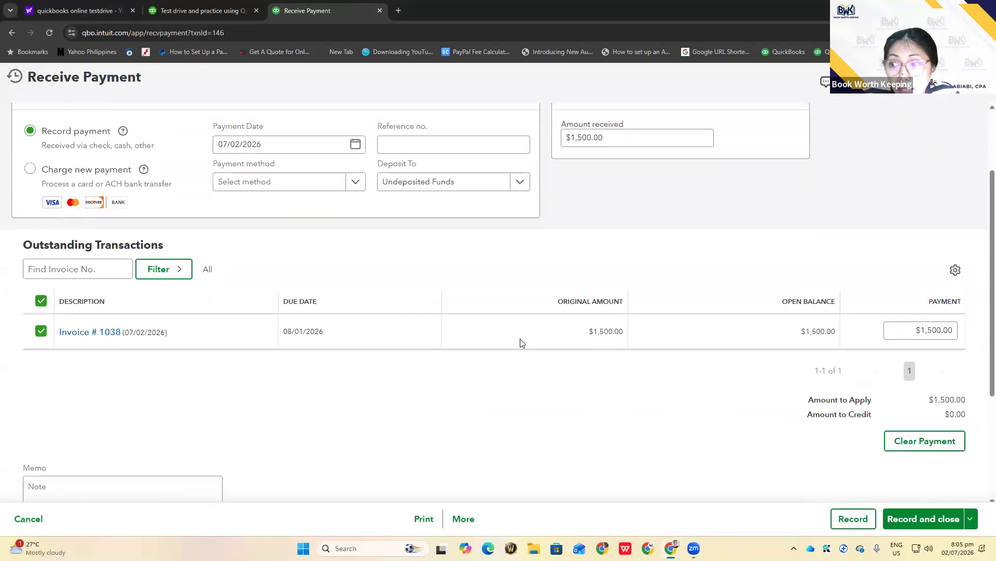
{"action": "scroll", "coordinate": [521, 343], "scroll_direction": "down", "scroll_amount": 1}
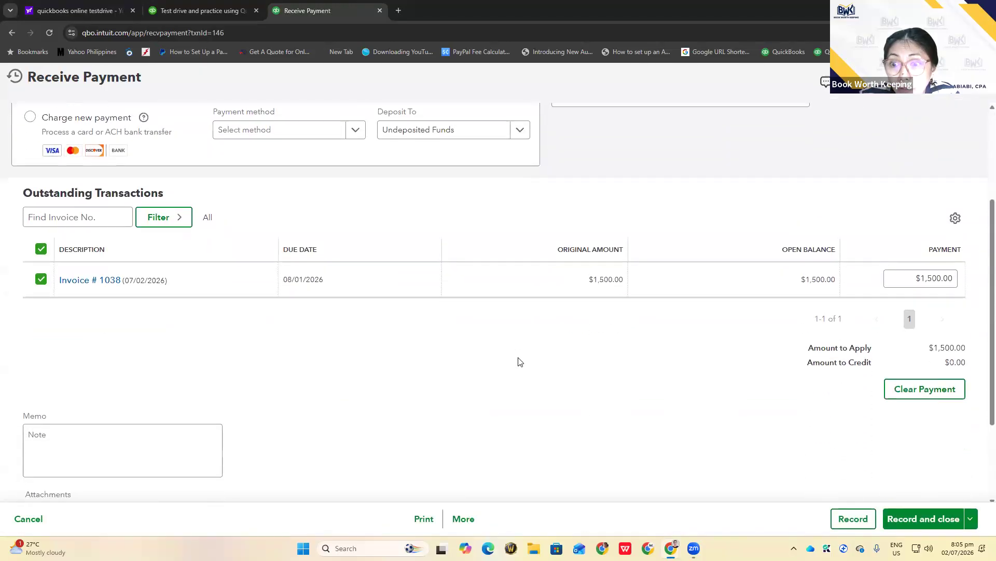
{"action": "left_click", "coordinate": [464, 518]}
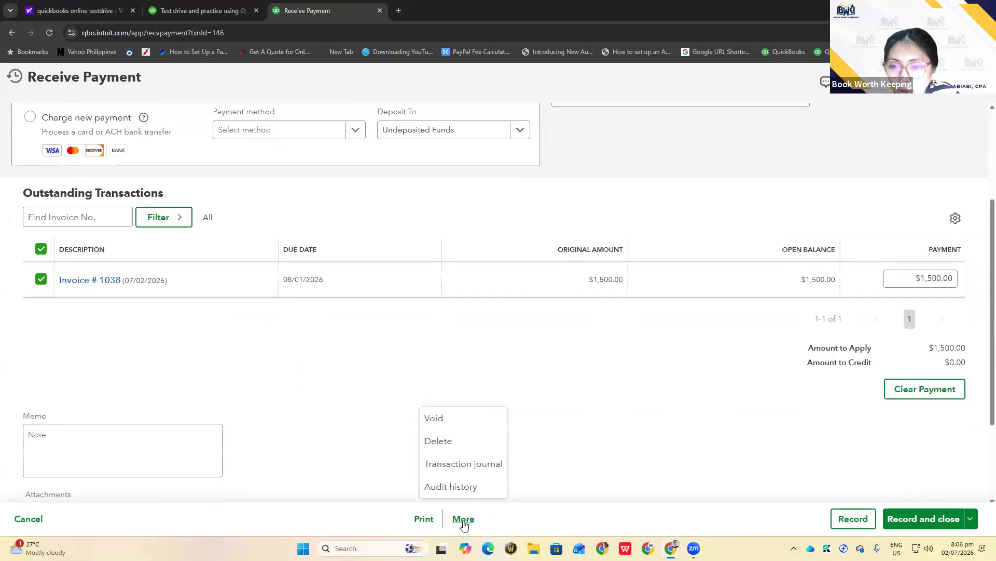
{"action": "left_click", "coordinate": [476, 467]}
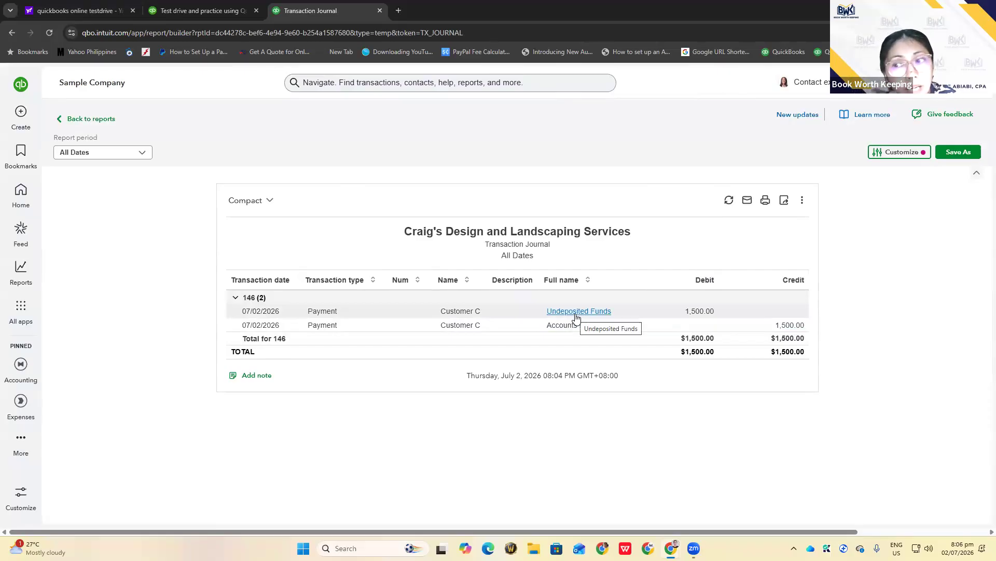
Return to Standard reports and bring up the + Create menu
{"action": "left_click", "coordinate": [91, 120]}
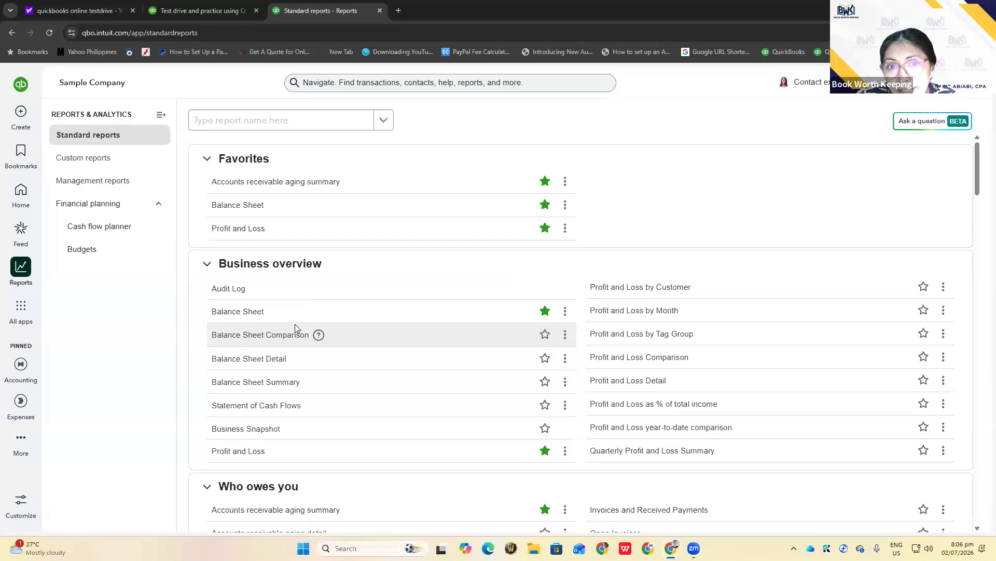
{"action": "left_click", "coordinate": [22, 112]}
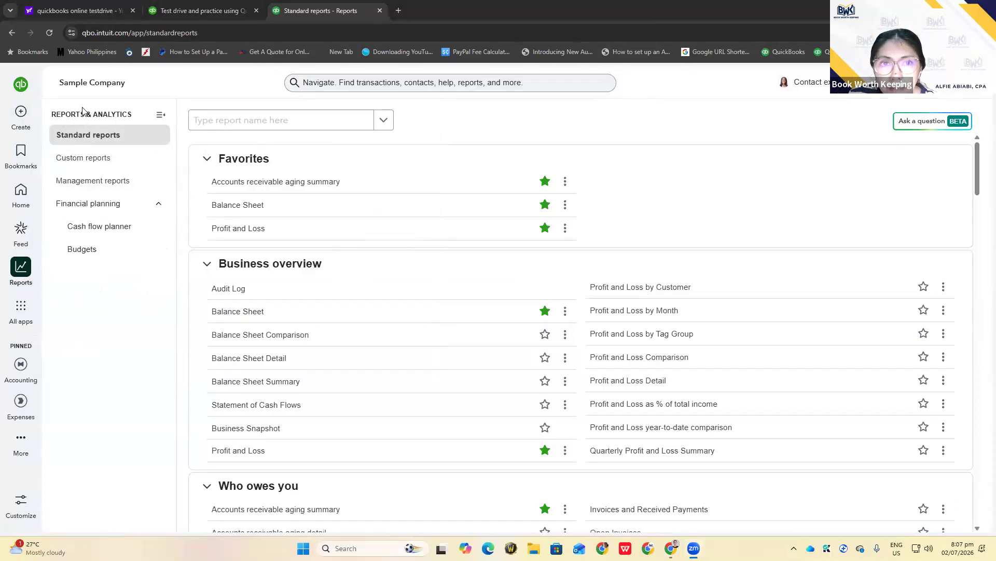
{"action": "left_click", "coordinate": [26, 114]}
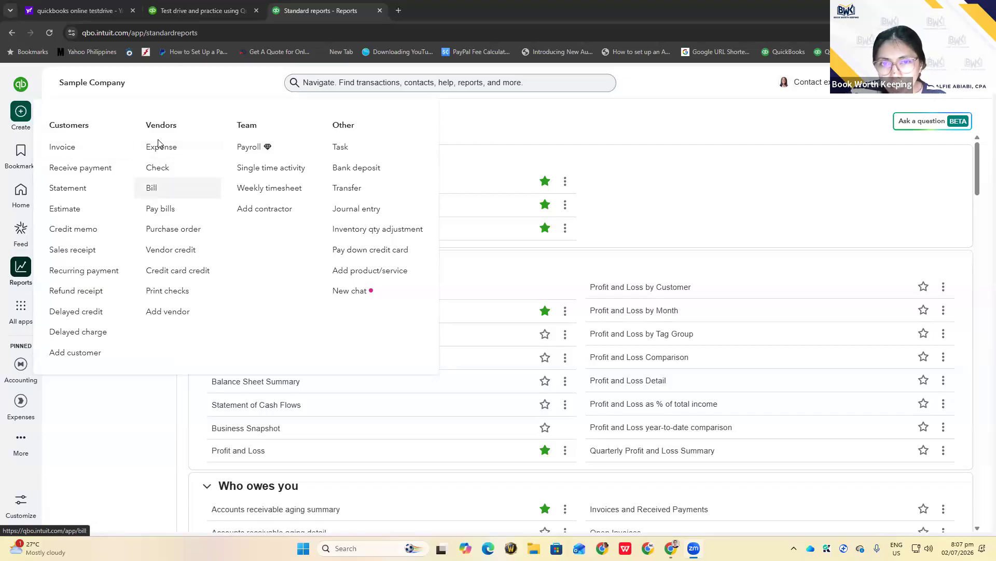
Start a new Bill under Vendors and close the Autofill this bill panel
{"action": "left_click", "coordinate": [150, 190]}
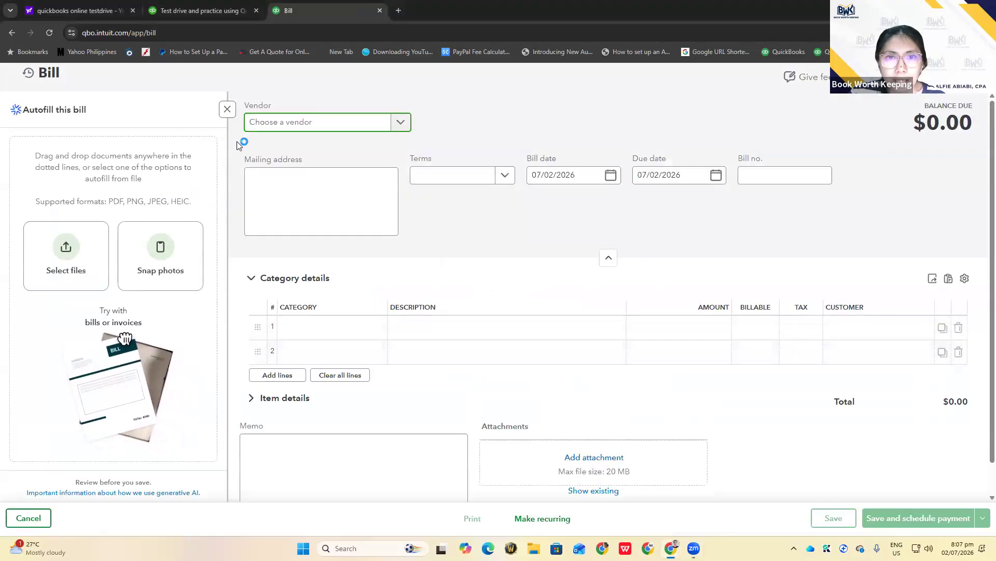
{"action": "left_click", "coordinate": [228, 109]}
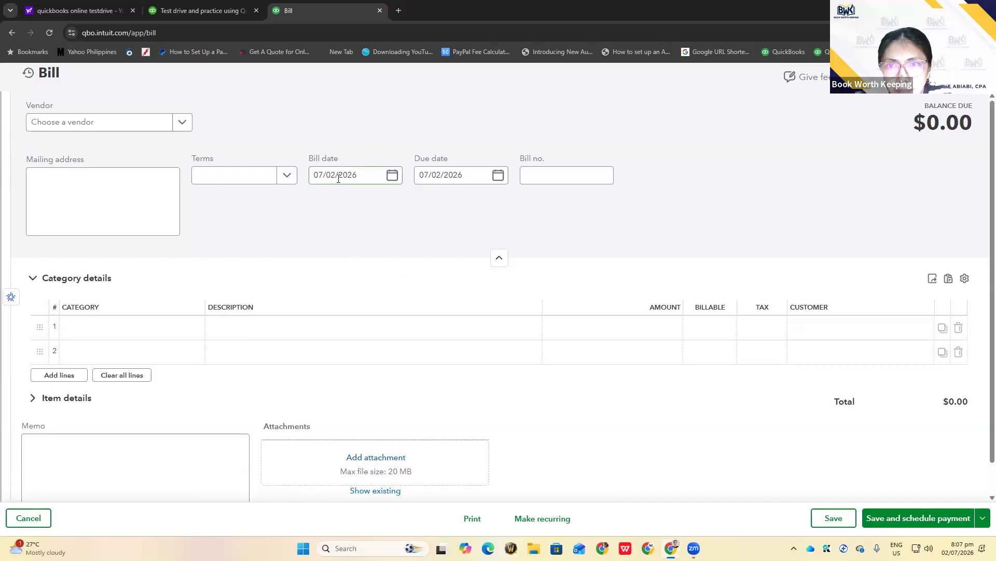
Add 'Supplier A' as a new vendor and choose it for the bill
{"action": "left_click", "coordinate": [71, 129]}
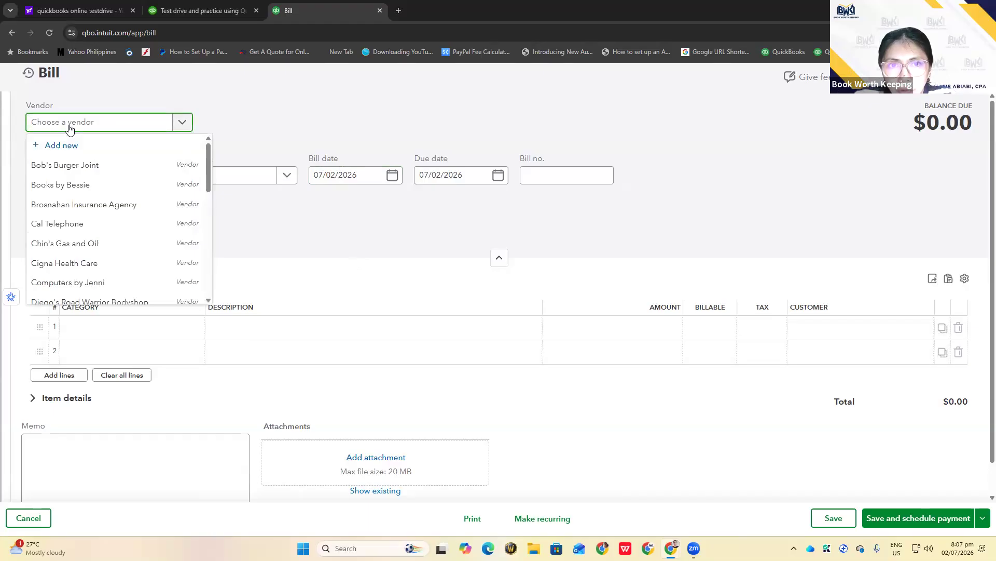
{"action": "type", "text": "Supp"}
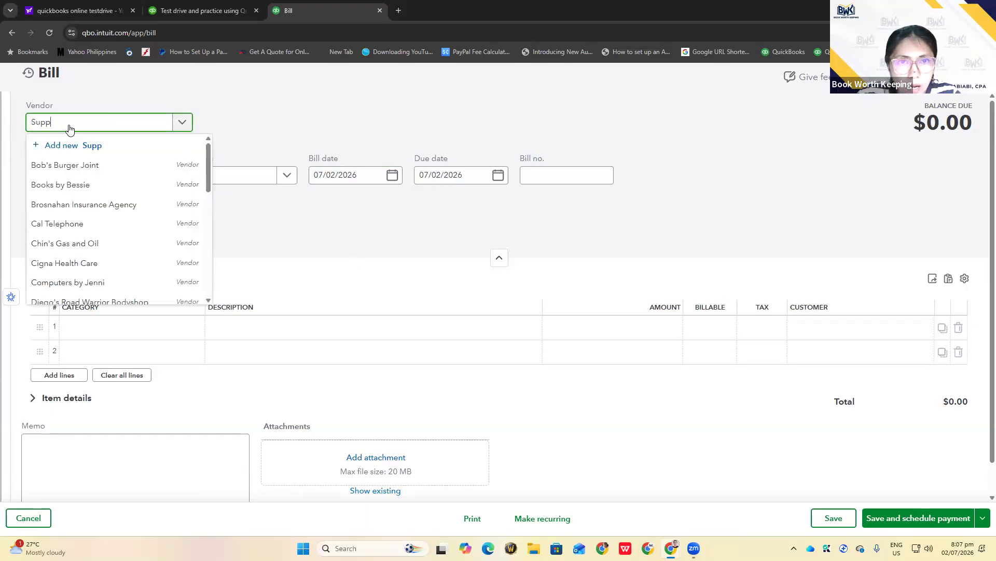
{"action": "type", "text": "lier A"}
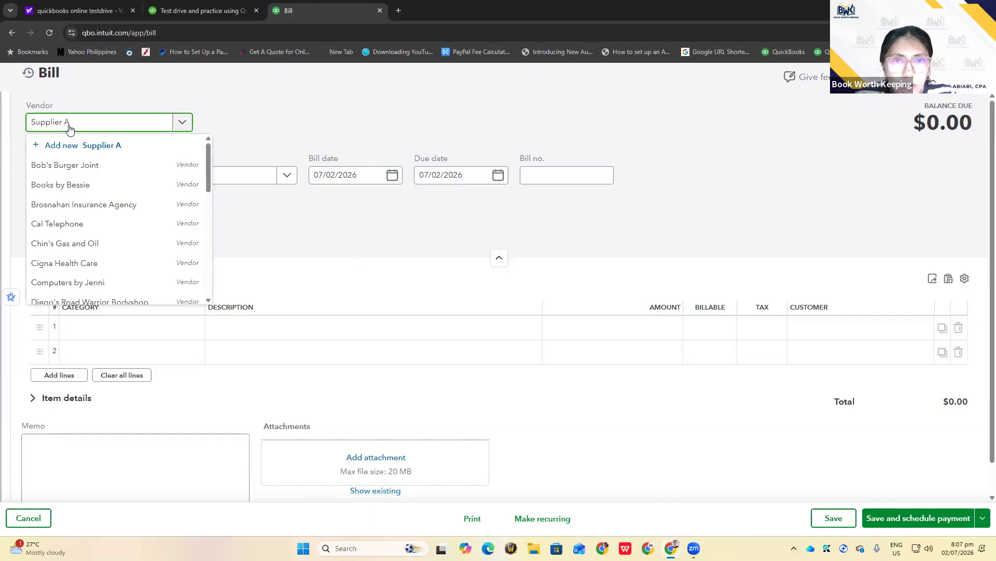
{"action": "left_click", "coordinate": [91, 148]}
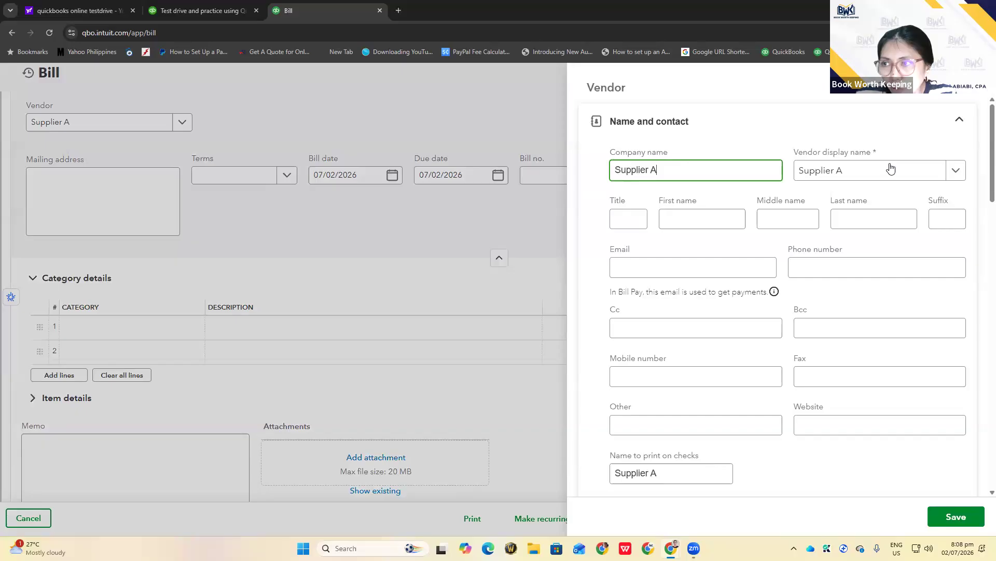
{"action": "left_click", "coordinate": [943, 518]}
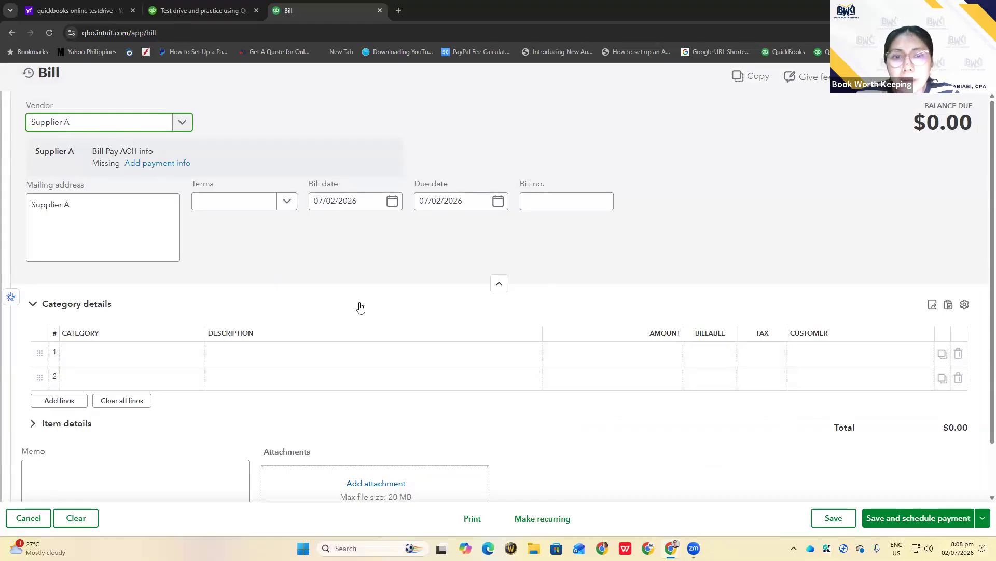
Enter an Office Expenses line of $500 and save the bill
{"action": "left_click", "coordinate": [107, 363]}
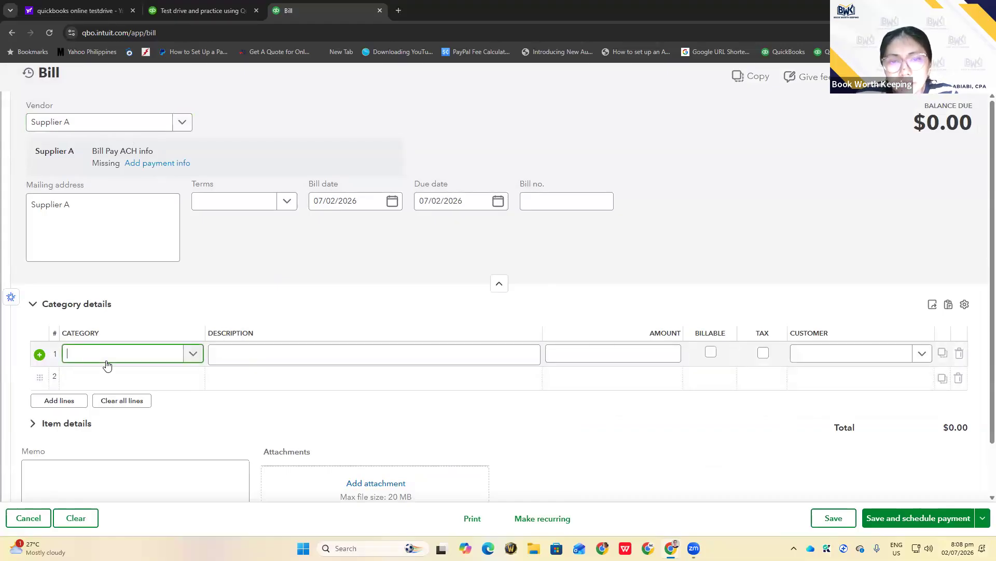
{"action": "type", "text": "office"}
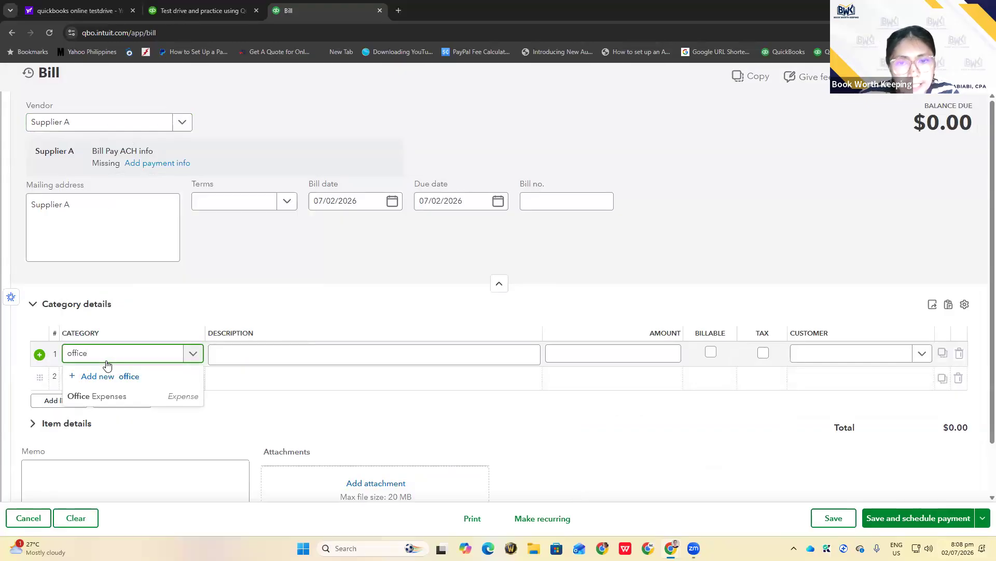
{"action": "left_click", "coordinate": [118, 397]}
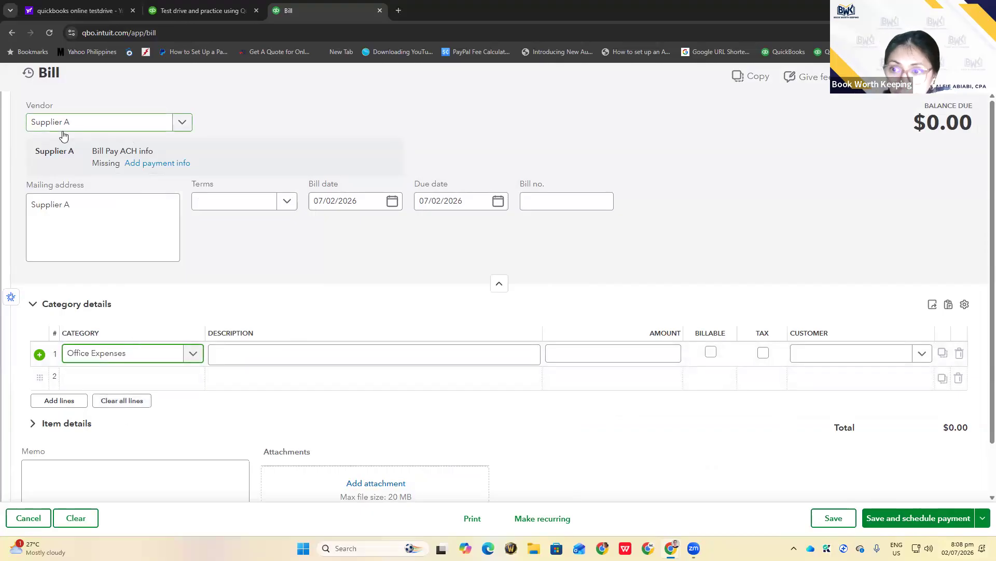
{"action": "left_click", "coordinate": [639, 354]}
{"action": "type", "text": "500"}
{"action": "left_click", "coordinate": [655, 440]}
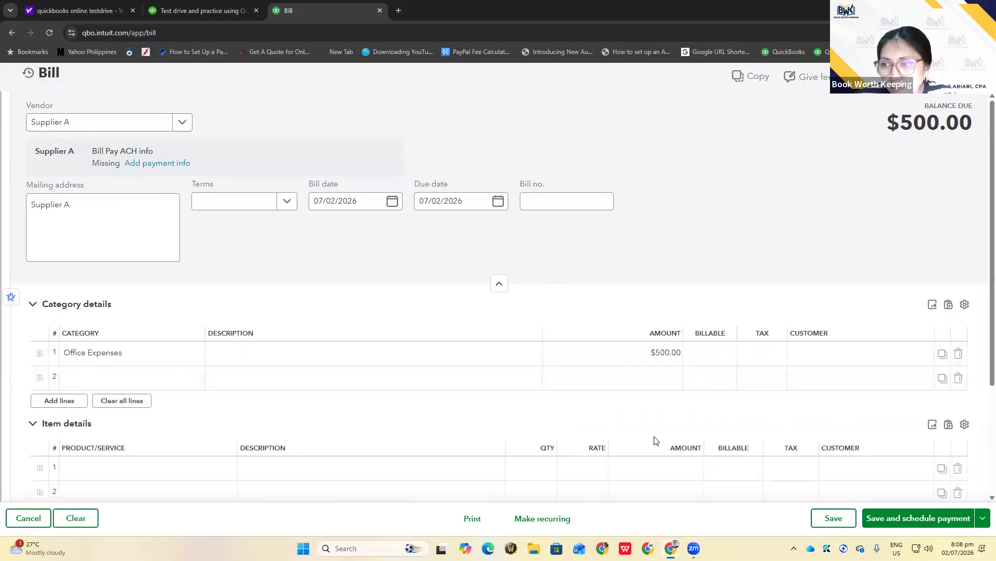
{"action": "scroll", "coordinate": [637, 402], "scroll_direction": "down", "scroll_amount": 3}
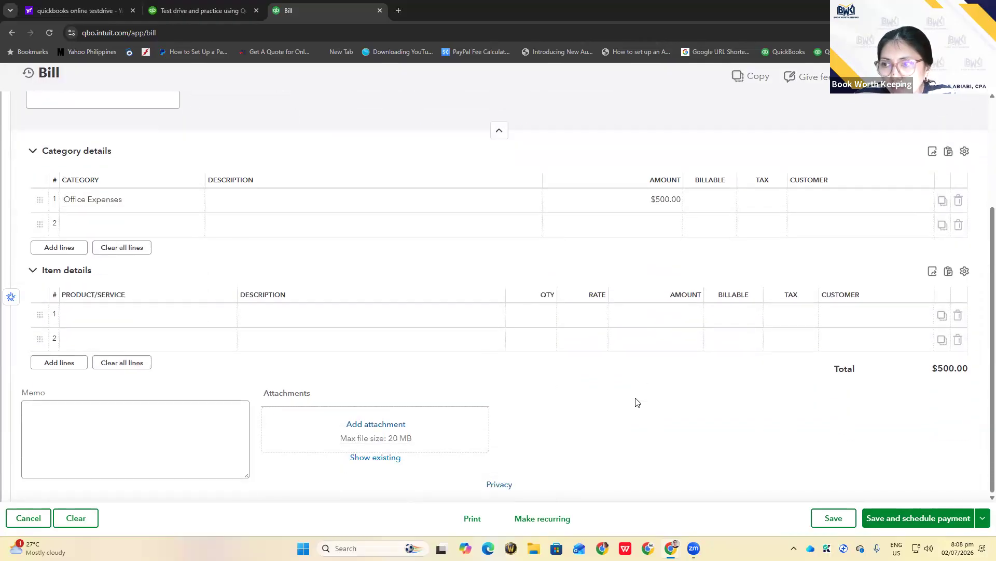
{"action": "scroll", "coordinate": [637, 402], "scroll_direction": "up", "scroll_amount": 3}
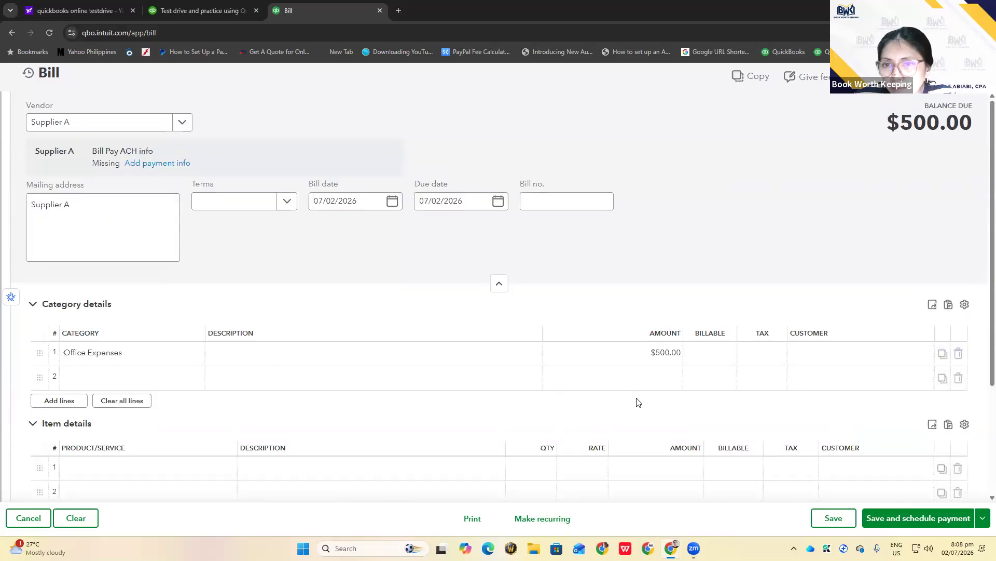
{"action": "left_click", "coordinate": [834, 519]}
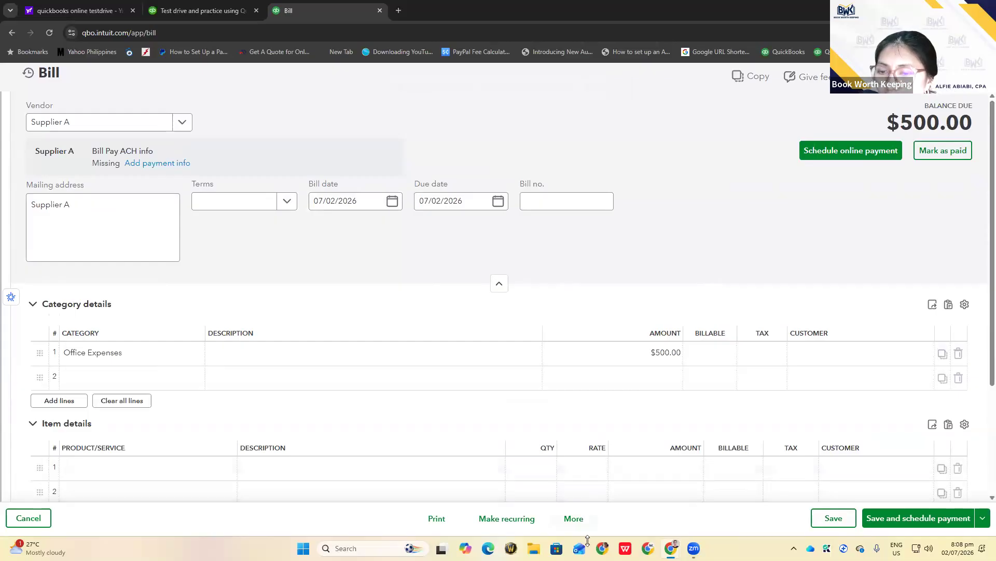
Show the bill's Transaction journal: Office Expenses debit and Accounts Payable credit of $500.00
{"action": "left_click", "coordinate": [578, 521]}
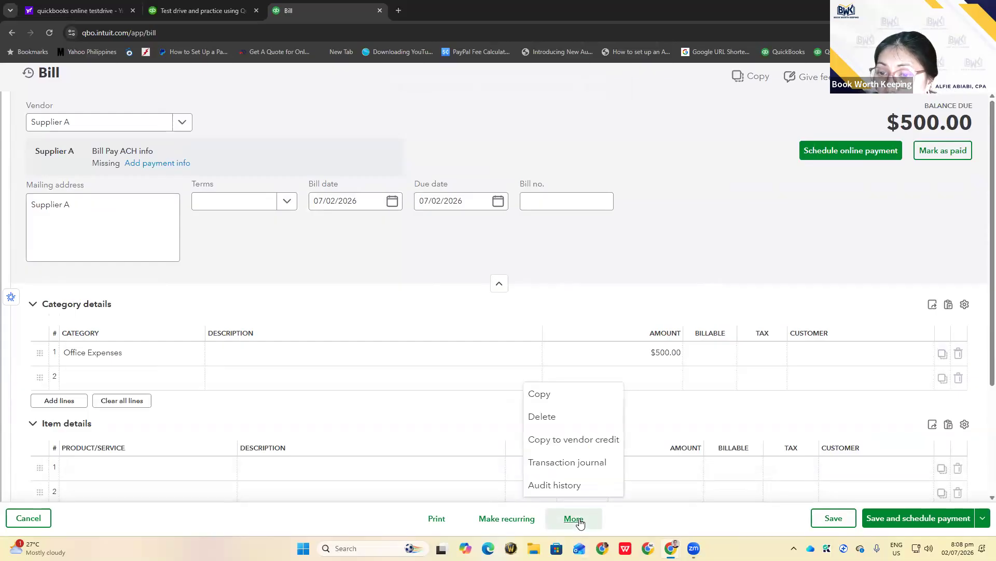
{"action": "left_click", "coordinate": [553, 463]}
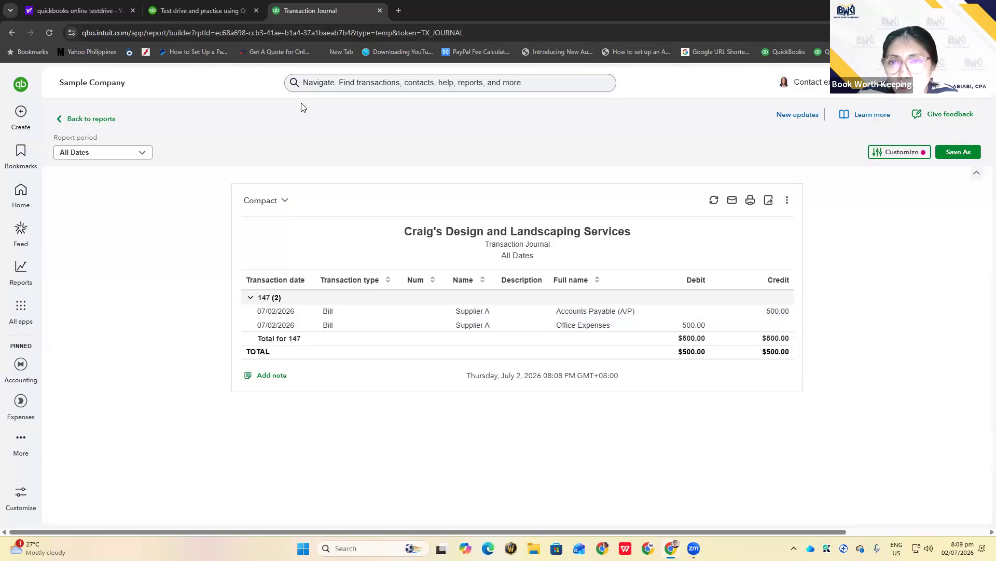
Reopen 'Bill | Supplier A | $500.00' from recent transactions in the search bar
{"action": "left_click", "coordinate": [308, 82]}
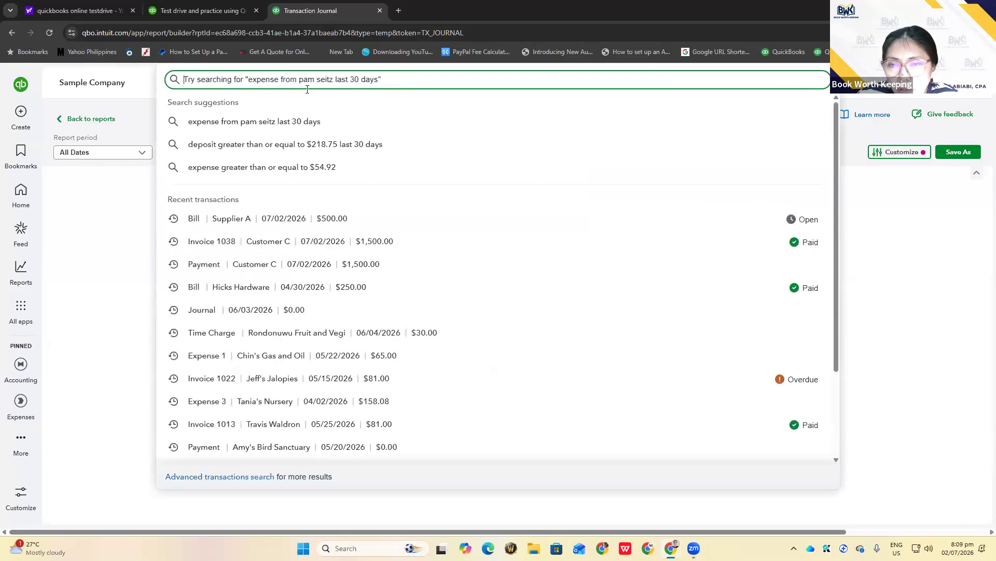
{"action": "left_click", "coordinate": [236, 223]}
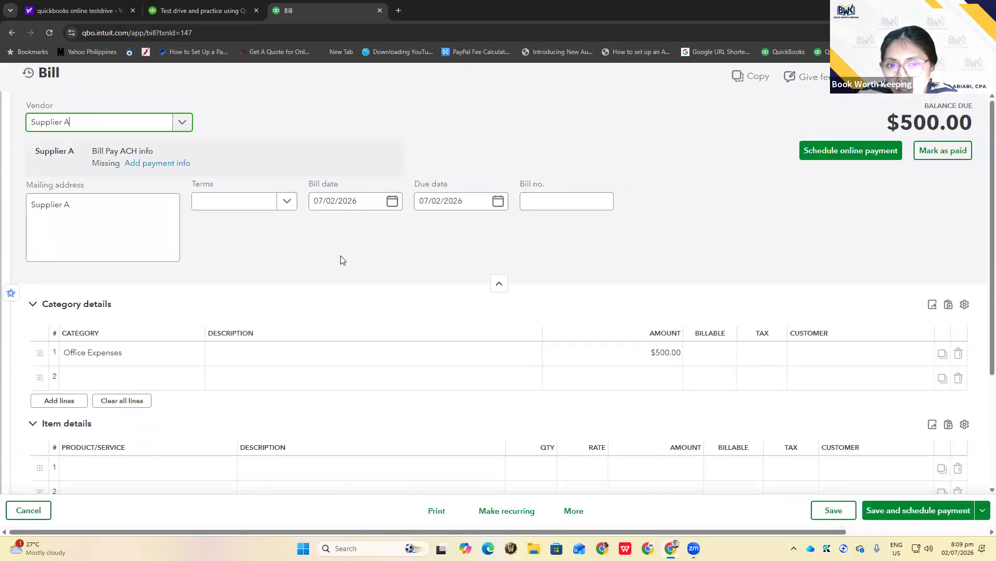
{"action": "scroll", "coordinate": [341, 260], "scroll_direction": "down", "scroll_amount": 3}
{"action": "scroll", "coordinate": [341, 260], "scroll_direction": "up", "scroll_amount": 3}
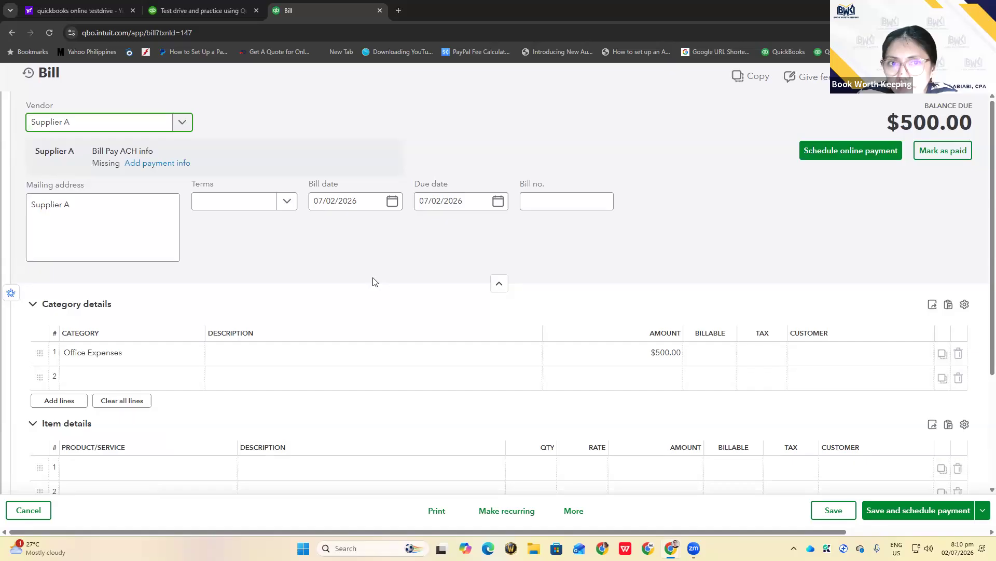
{"action": "scroll", "coordinate": [373, 282], "scroll_direction": "down", "scroll_amount": 3}
{"action": "scroll", "coordinate": [373, 281], "scroll_direction": "up", "scroll_amount": 3}
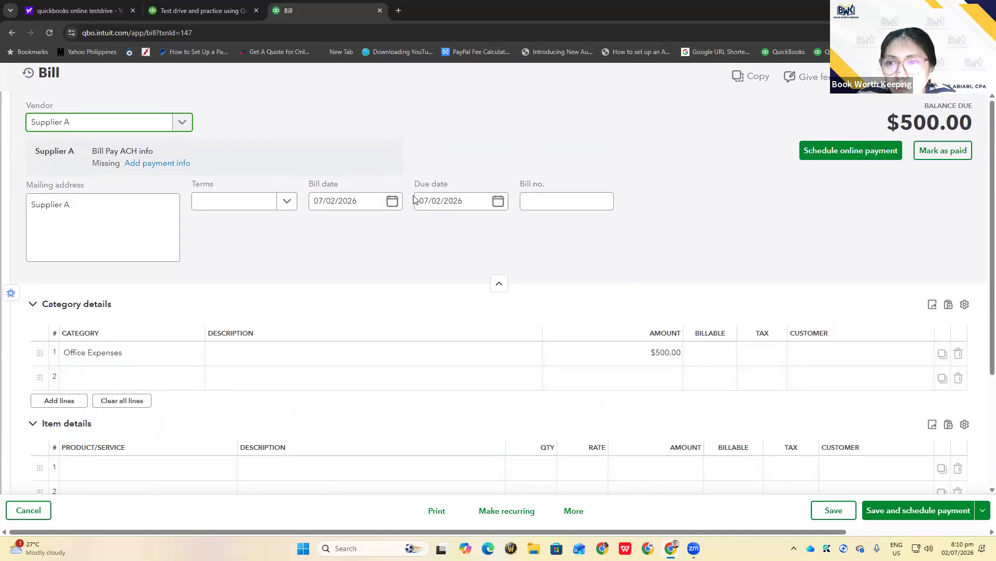
Try Net 30, Net 15 and Net 10 terms, then settle on Due on receipt
{"action": "left_click", "coordinate": [289, 202]}
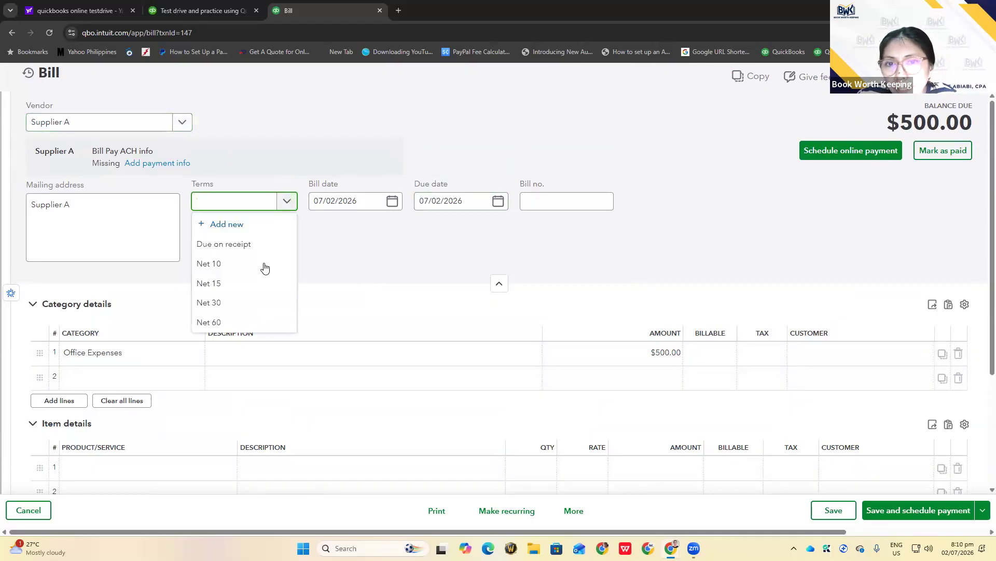
{"action": "left_click", "coordinate": [246, 304]}
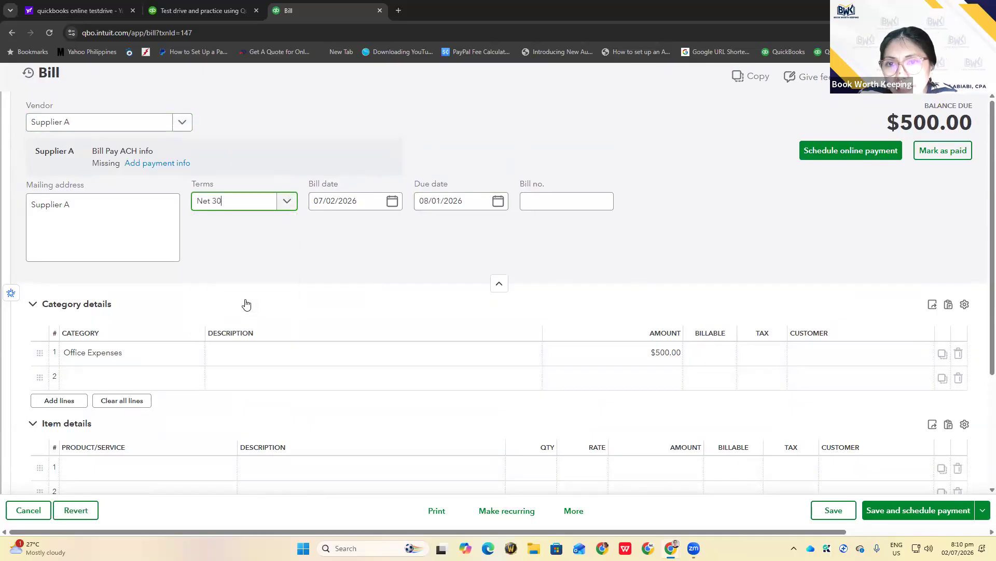
{"action": "left_click", "coordinate": [347, 271]}
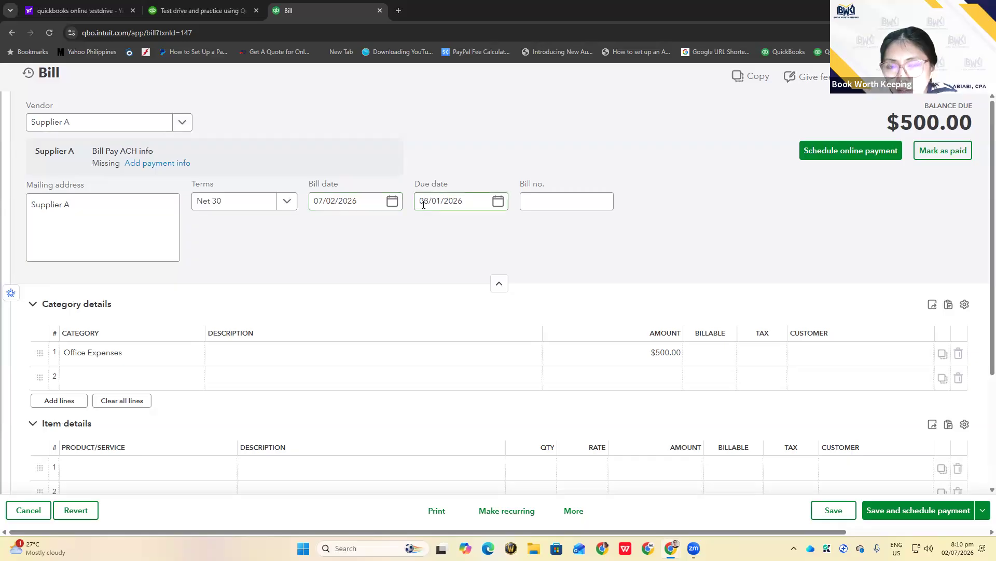
{"action": "left_click", "coordinate": [290, 202]}
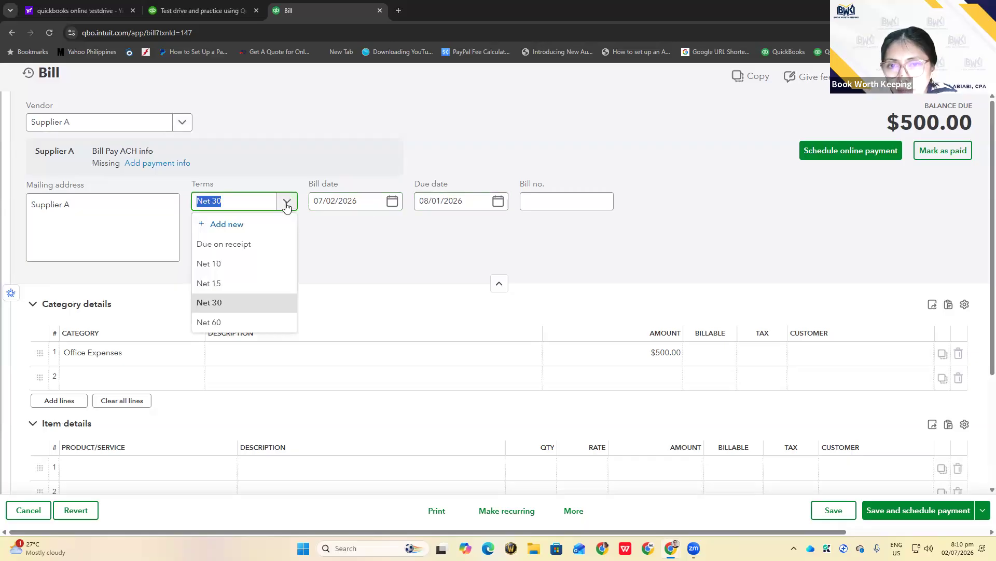
{"action": "left_click", "coordinate": [251, 282]}
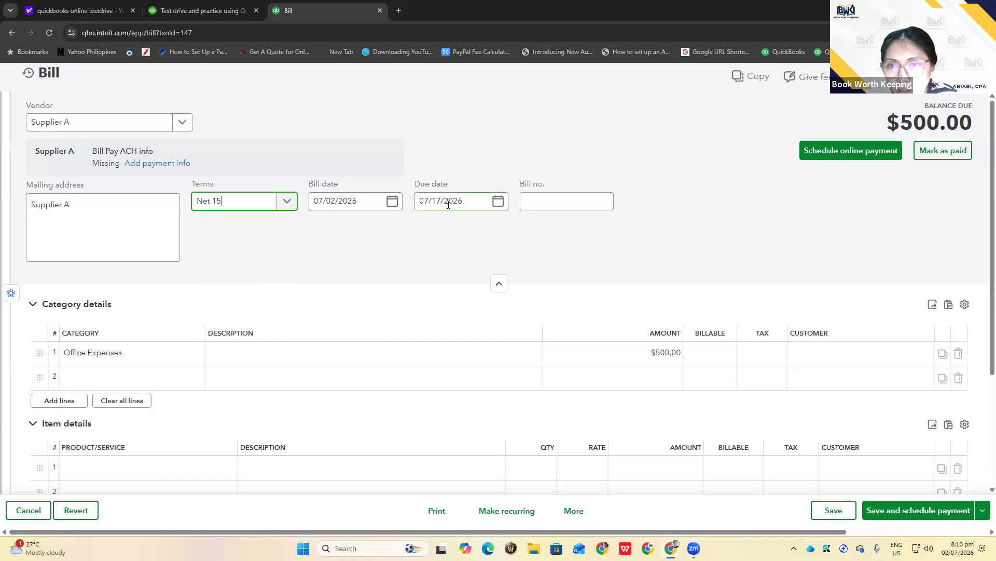
{"action": "left_click", "coordinate": [286, 202]}
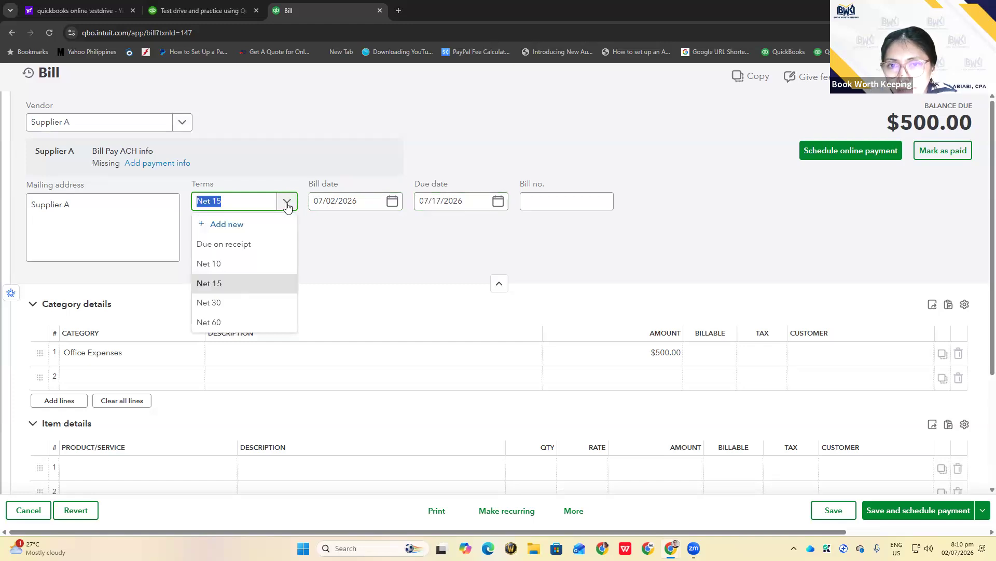
{"action": "left_click", "coordinate": [235, 265]}
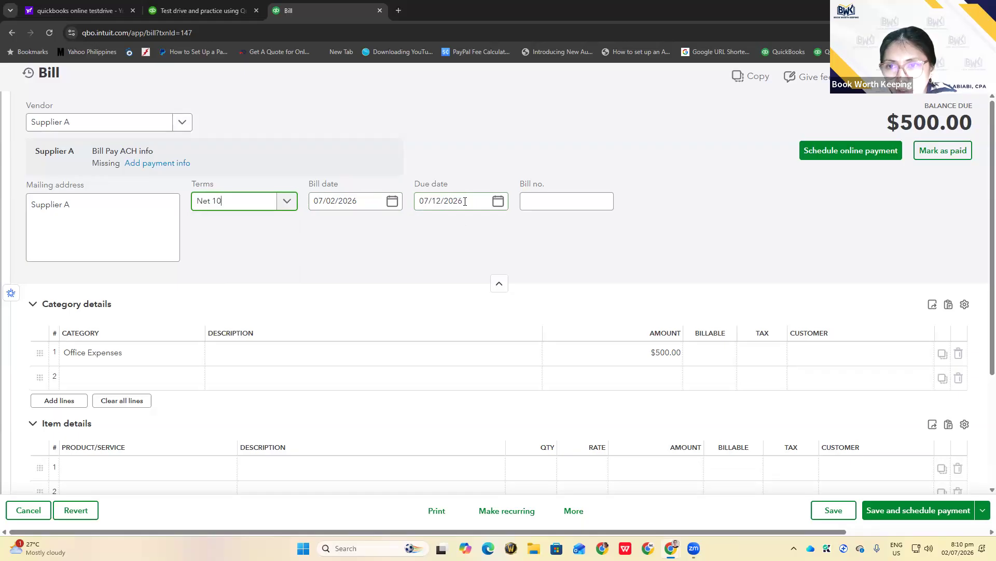
{"action": "left_click", "coordinate": [286, 202]}
{"action": "left_click", "coordinate": [253, 245]}
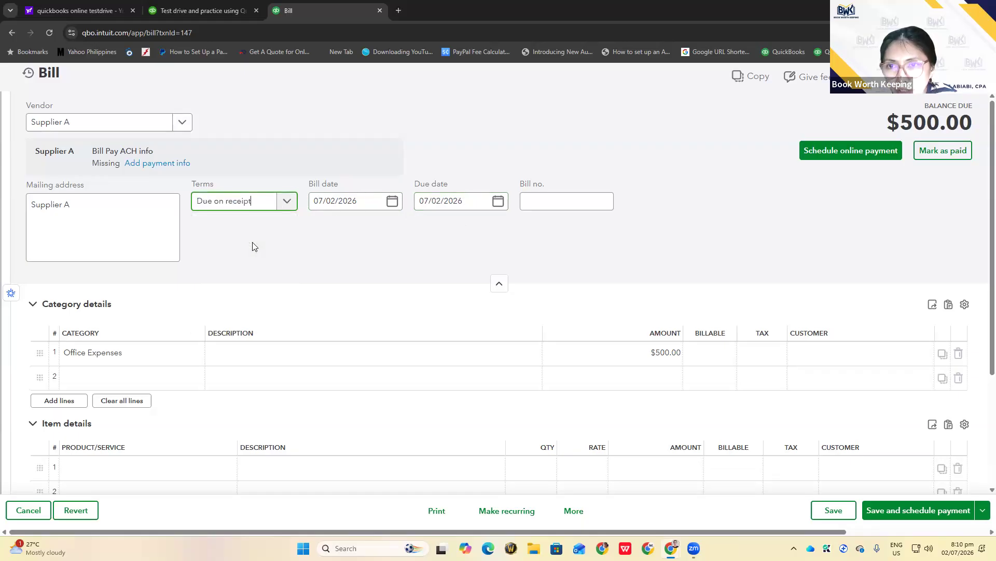
{"action": "left_click", "coordinate": [290, 208]}
{"action": "left_click", "coordinate": [410, 274]}
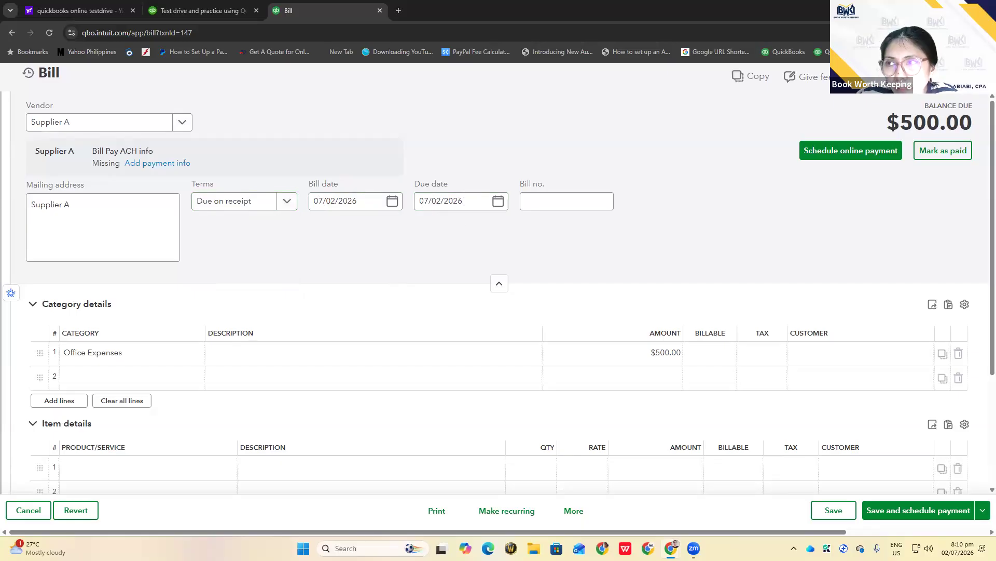
Cancel the bill, confirm leaving without saving, and return to Standard reports
{"action": "left_click", "coordinate": [977, 76]}
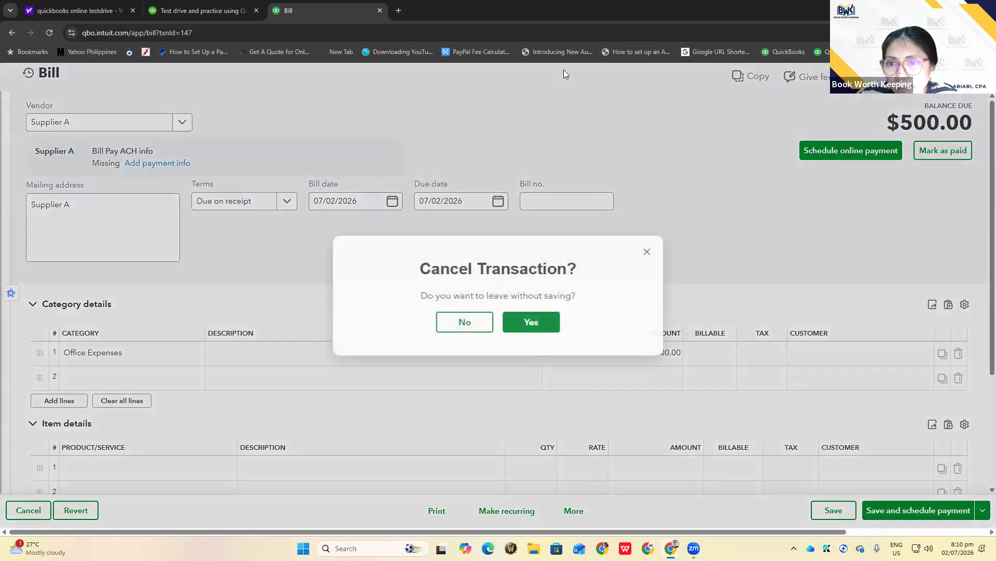
{"action": "left_click", "coordinate": [530, 323]}
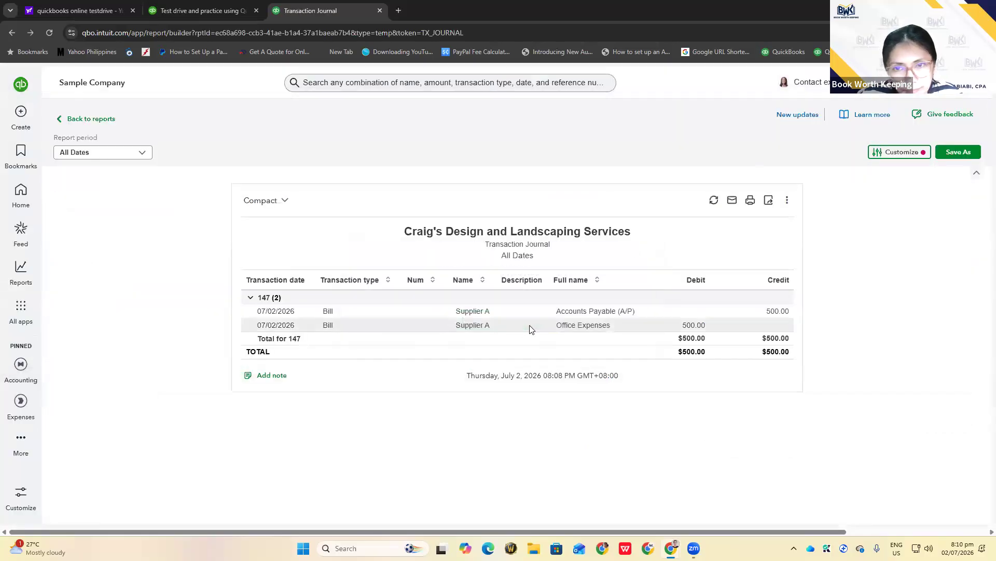
{"action": "left_click", "coordinate": [90, 119]}
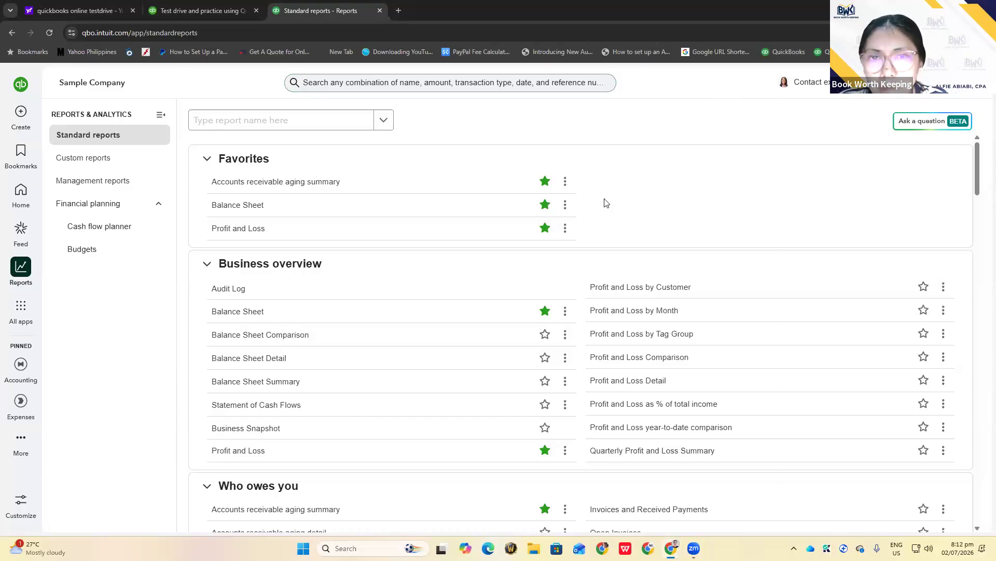
Open the search bar to list recent transactions, topped by Supplier A's $500.00 bill
{"action": "left_click", "coordinate": [22, 113]}
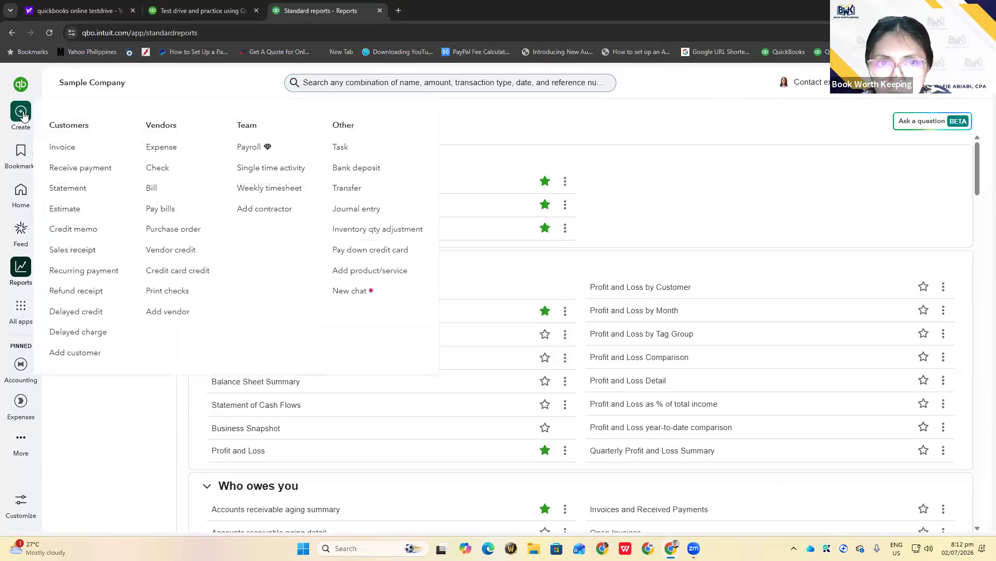
{"action": "left_click", "coordinate": [347, 83]}
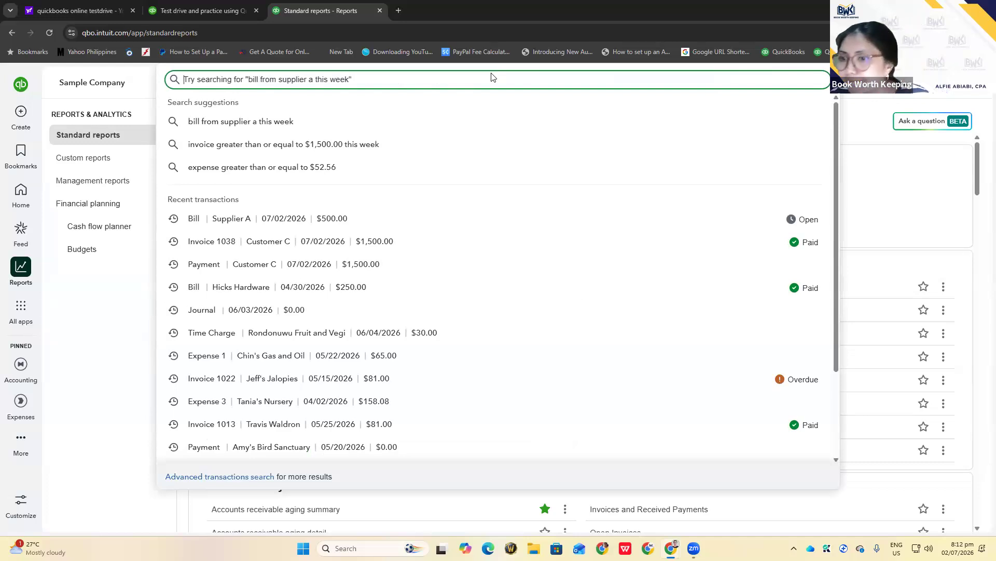
{"action": "left_click", "coordinate": [510, 57]}
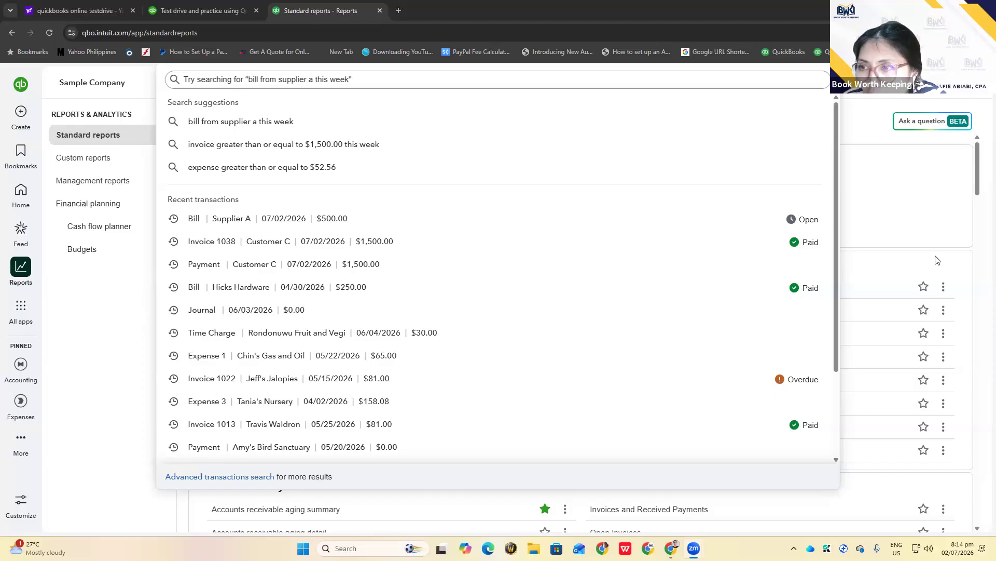
{"action": "left_click", "coordinate": [533, 80]}
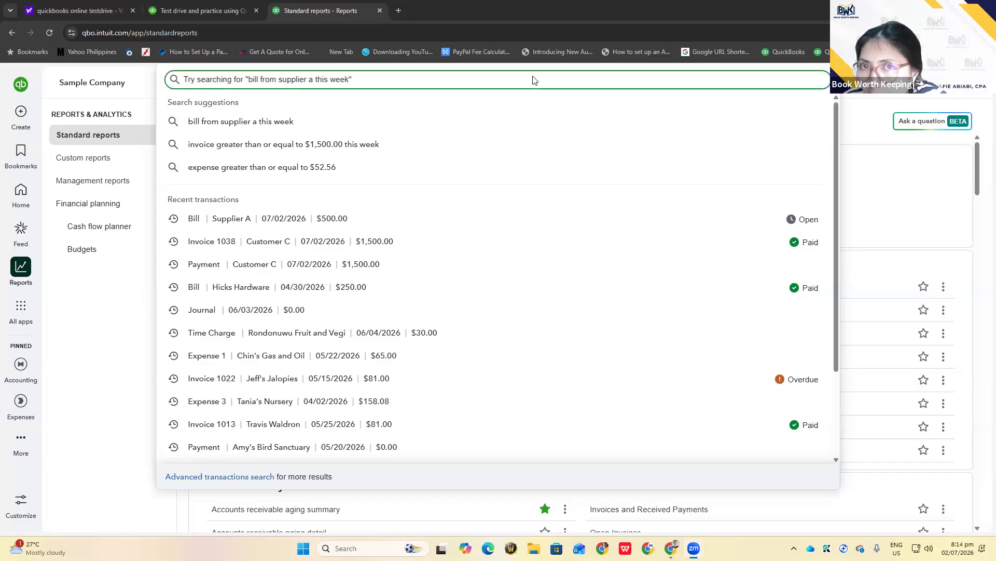
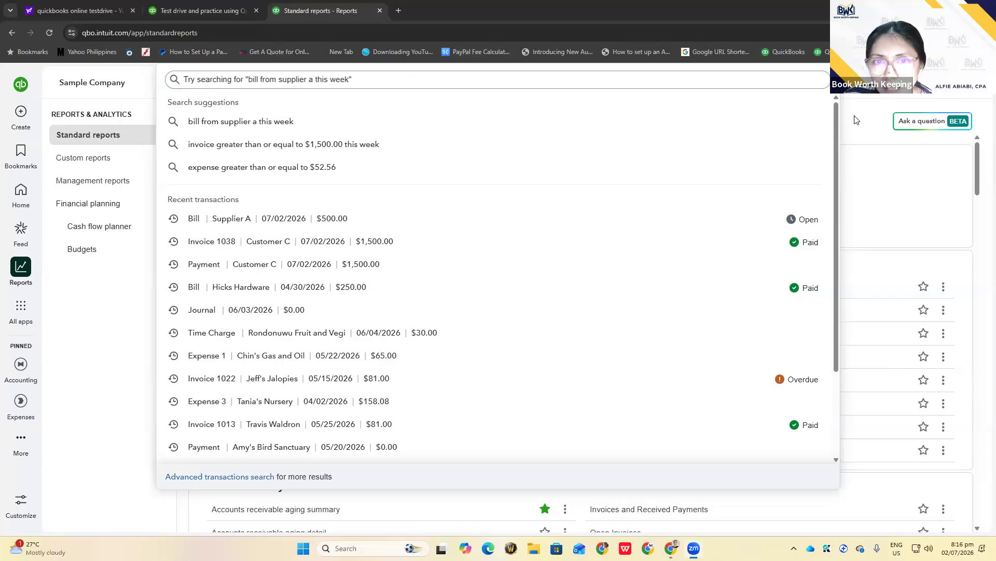
Open the recent 'Bill | Supplier A | $500.00' Office Expenses bill dated 07/02/2026
{"action": "left_click", "coordinate": [260, 222]}
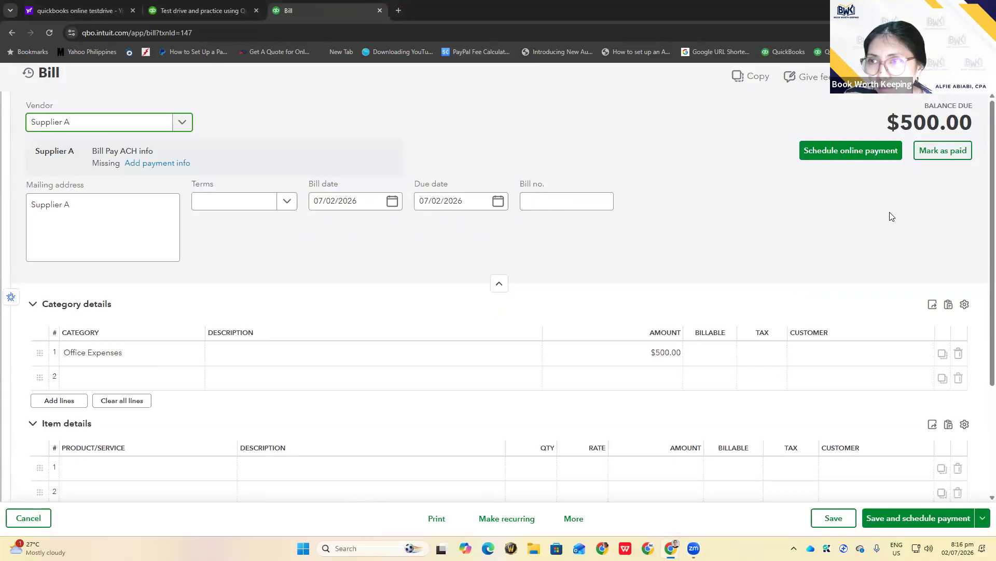
Mark Supplier A's $500.00 bill as paid to start a bill payment
{"action": "left_click", "coordinate": [653, 128]}
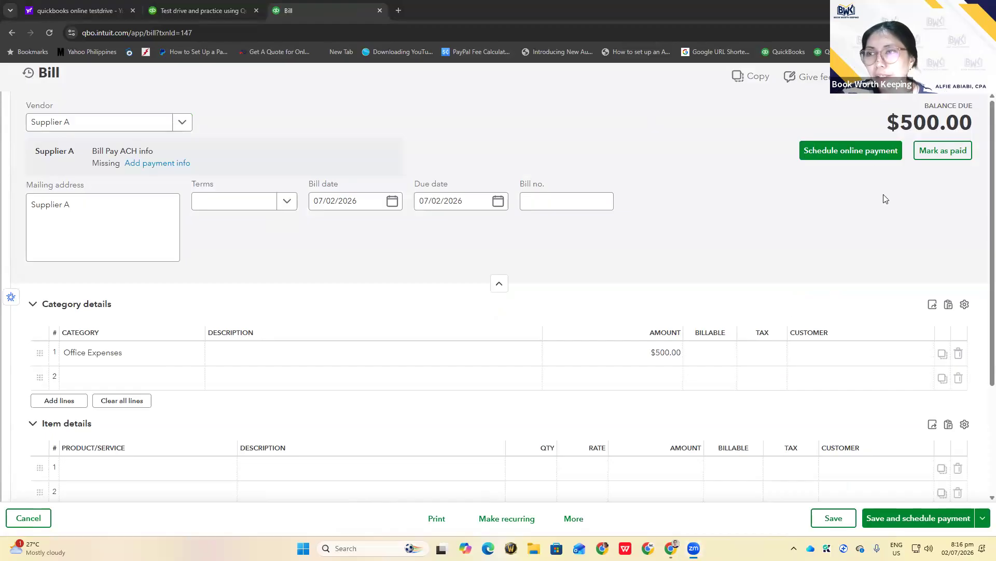
{"action": "left_click", "coordinate": [940, 151]}
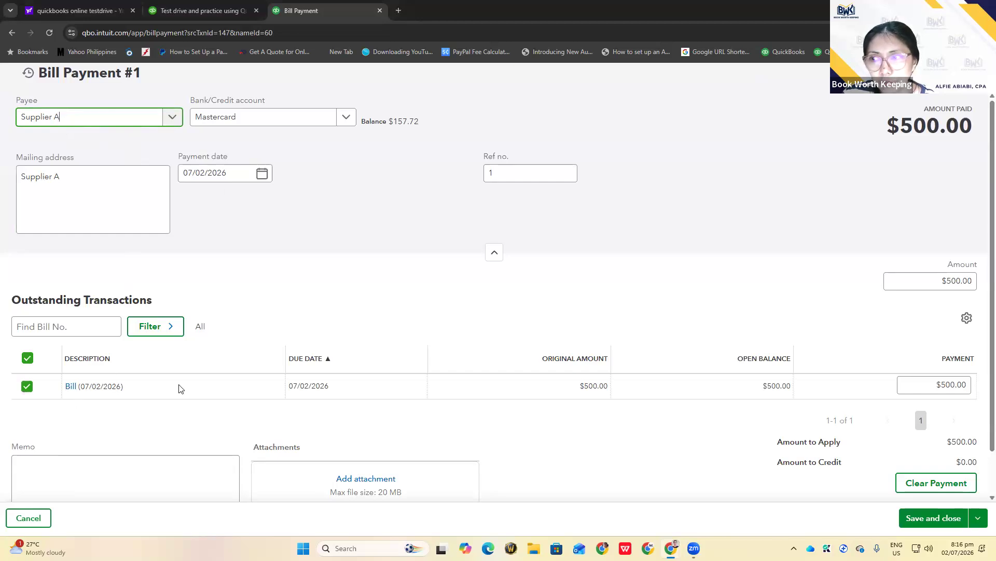
{"action": "scroll", "coordinate": [846, 324], "scroll_direction": "down", "scroll_amount": 1}
{"action": "scroll", "coordinate": [882, 306], "scroll_direction": "up", "scroll_amount": 1}
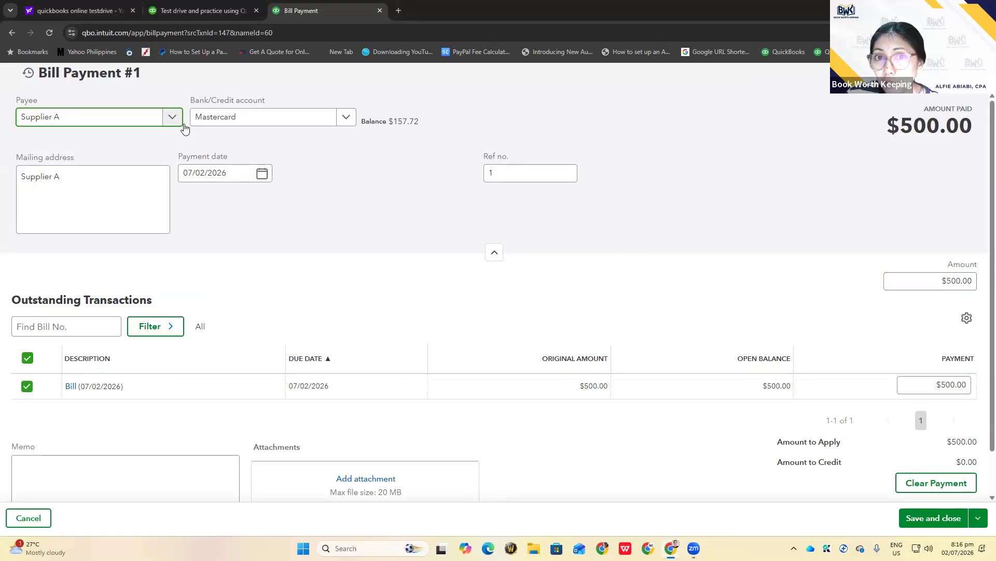
Pay from Mastercard, after trying Checking and Savings, and save the payment
{"action": "left_click", "coordinate": [346, 119]}
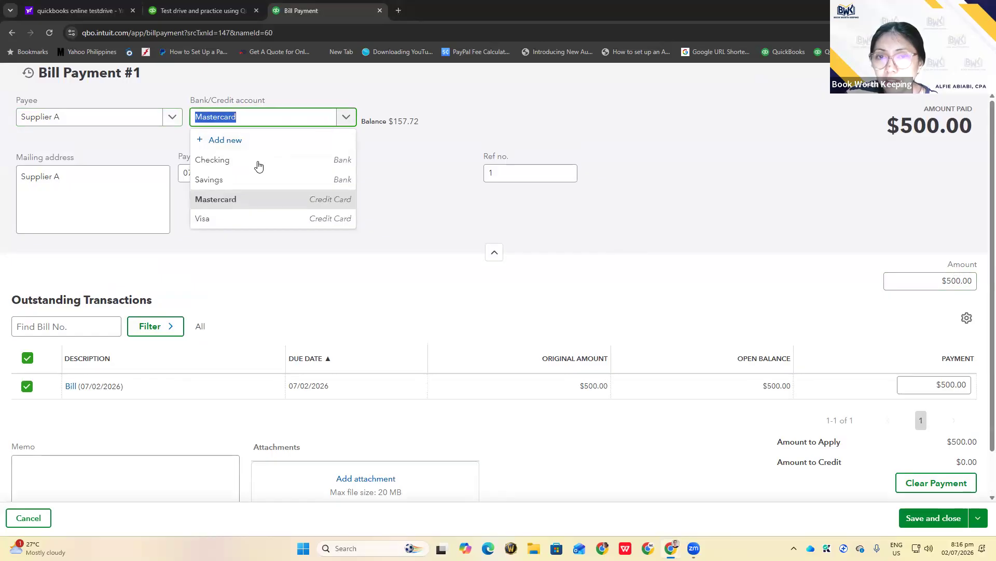
{"action": "left_click", "coordinate": [259, 165]}
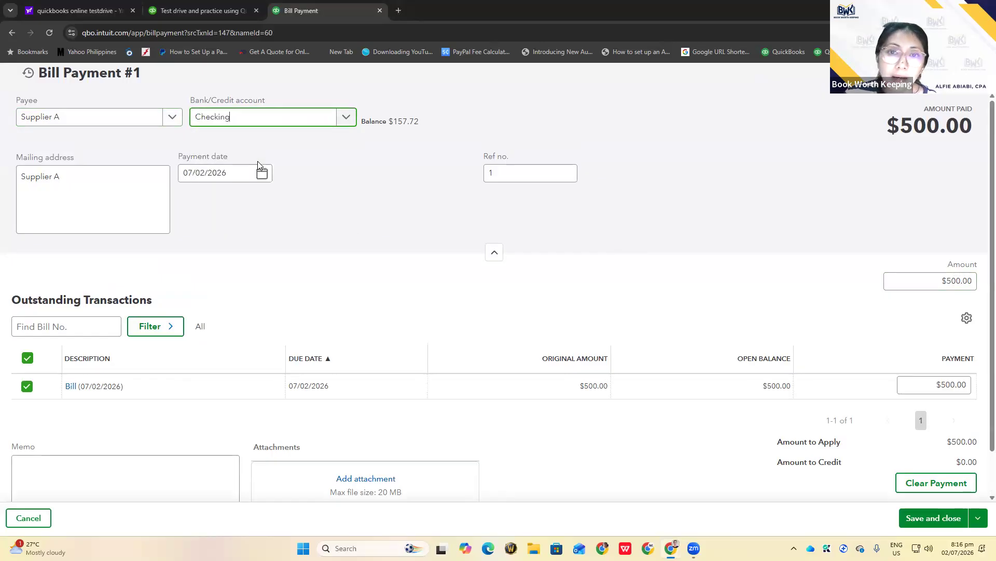
{"action": "left_click", "coordinate": [347, 118]}
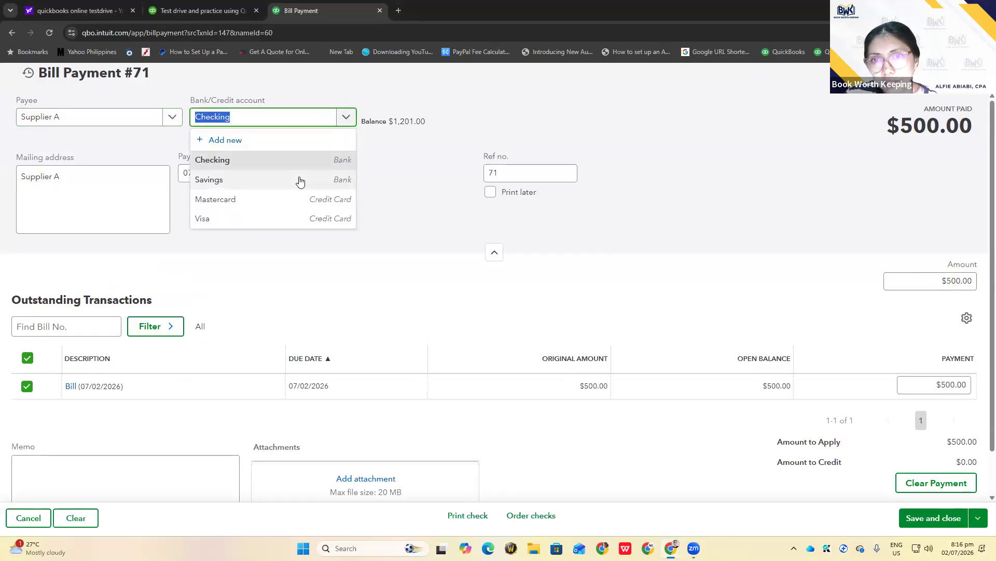
{"action": "left_click", "coordinate": [300, 179]}
{"action": "left_click", "coordinate": [345, 119]}
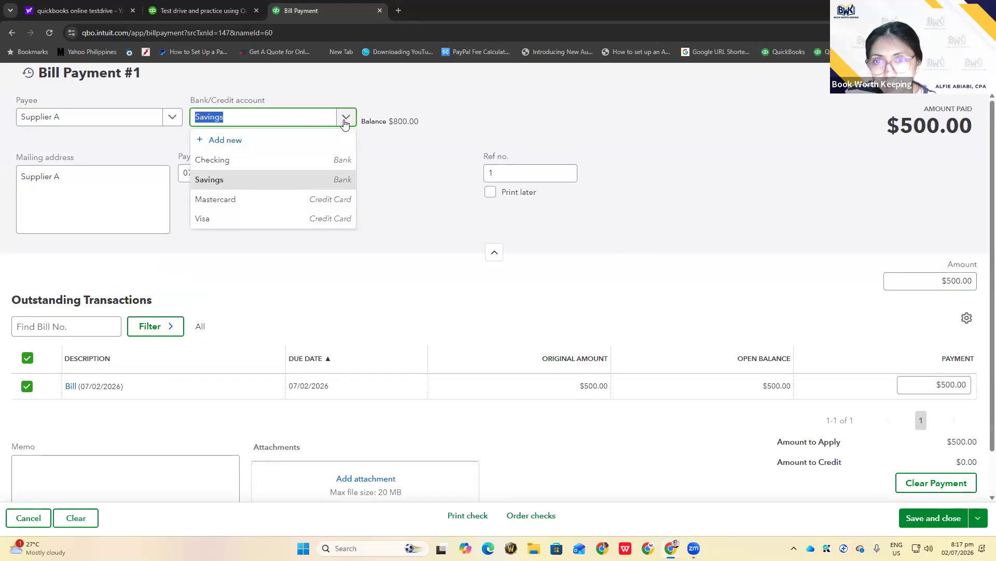
{"action": "left_click", "coordinate": [316, 202]}
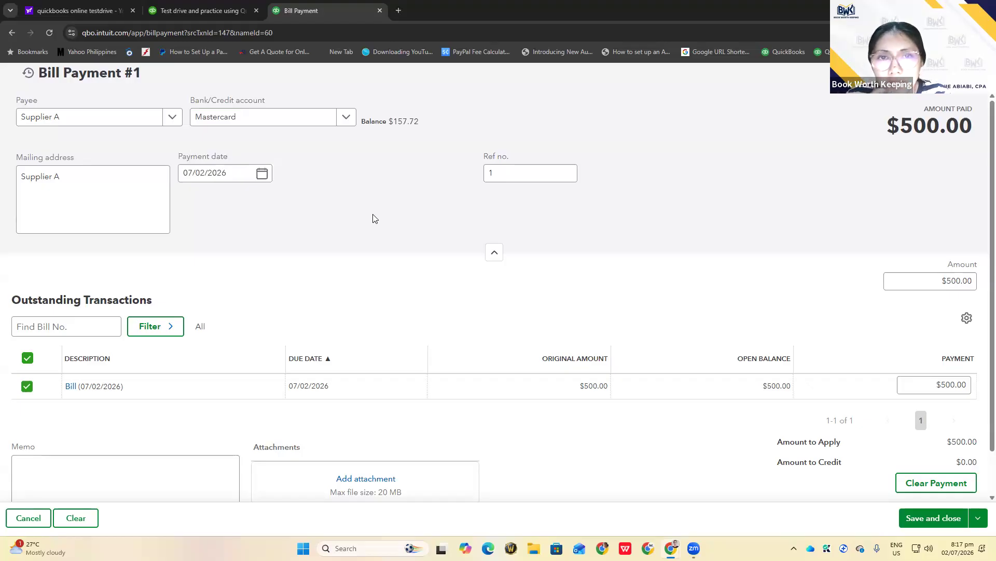
{"action": "left_click", "coordinate": [925, 518]}
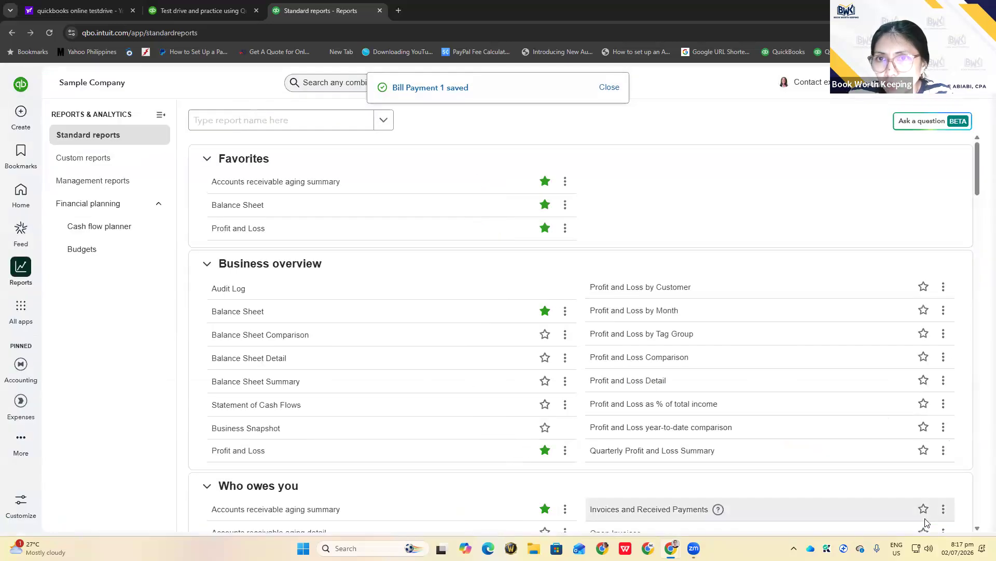
Open Bill Payment 1 from recent transactions and view its transaction journal
{"action": "left_click", "coordinate": [325, 82]}
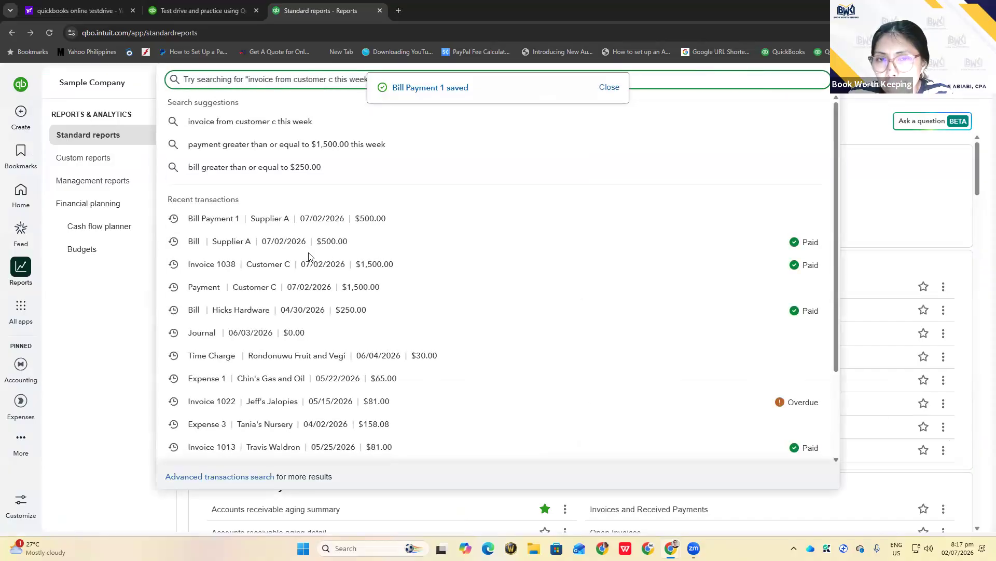
{"action": "left_click", "coordinate": [221, 218]}
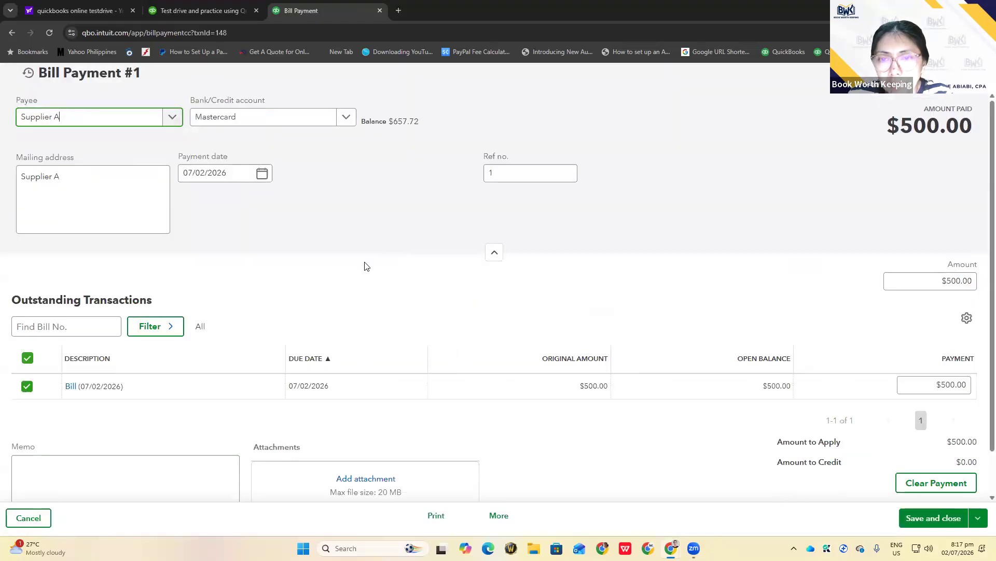
{"action": "left_click", "coordinate": [501, 520]}
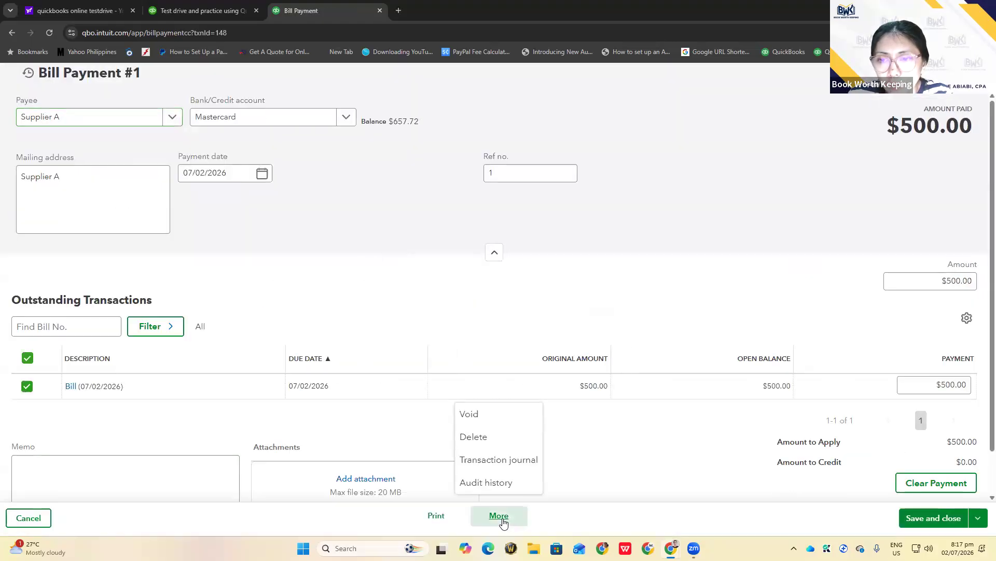
{"action": "left_click", "coordinate": [499, 460]}
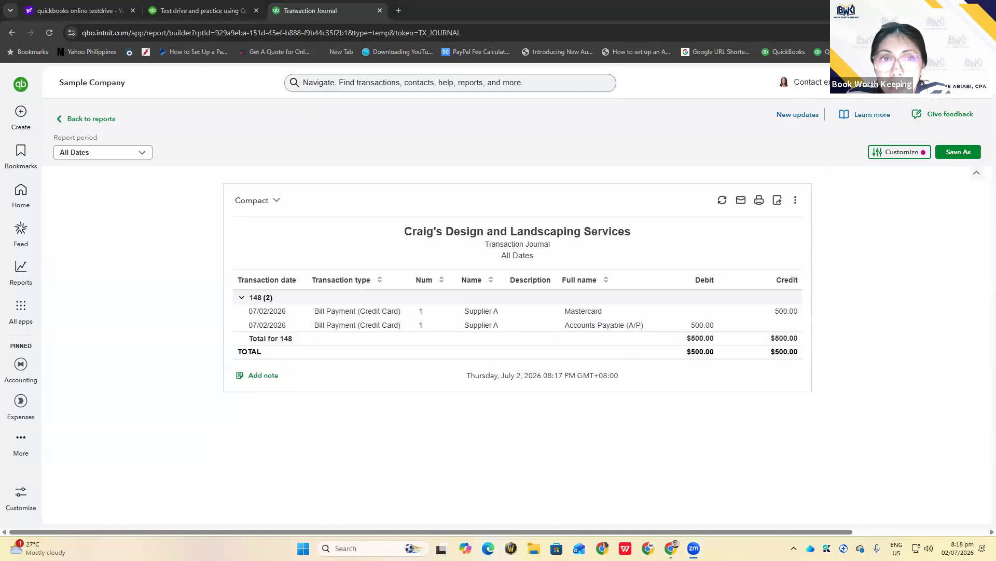
{"action": "left_click", "coordinate": [21, 115]}
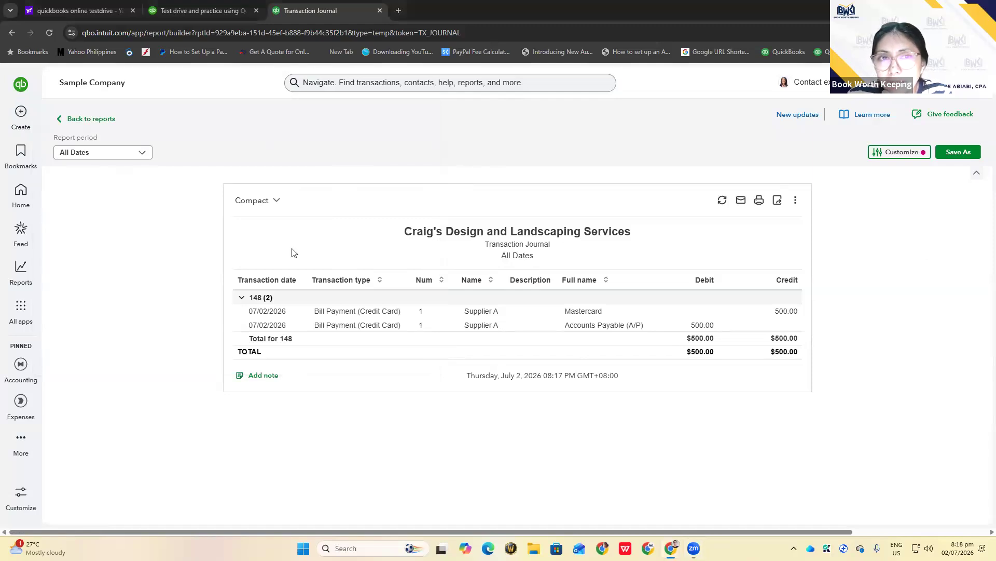
{"action": "mouse_move", "coordinate": [21, 115]}
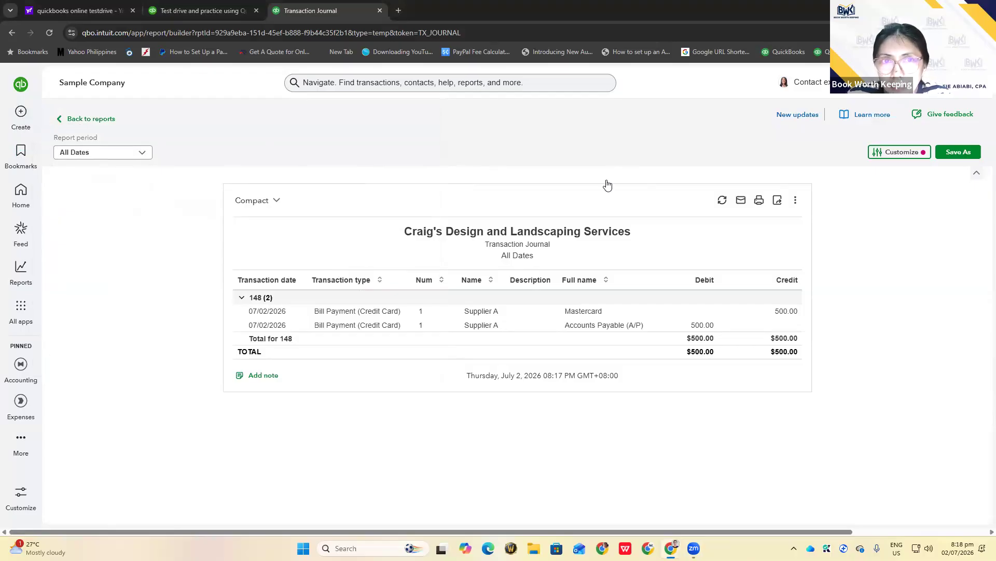
{"action": "left_click", "coordinate": [163, 215]}
Show recent transactions: Bill Payment 1, the paid $500.00 Supplier A bill, and Invoice 1038
{"action": "left_click", "coordinate": [26, 115]}
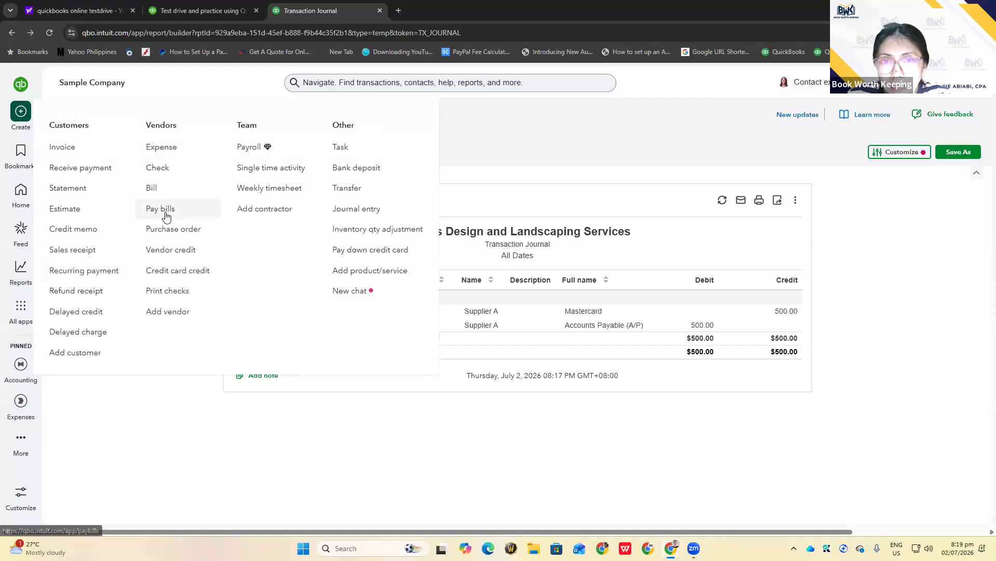
{"action": "left_click", "coordinate": [318, 82]}
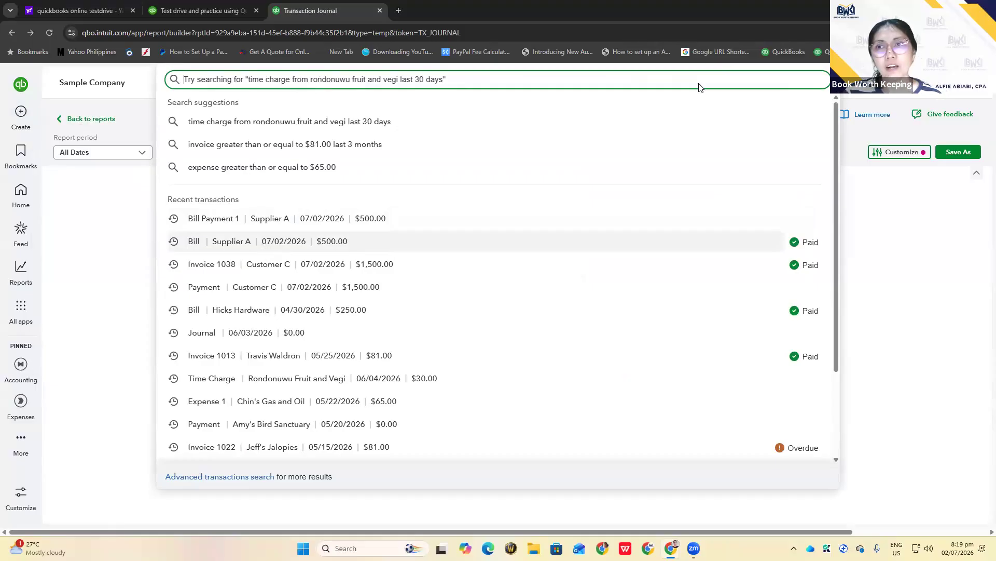
{"action": "left_click", "coordinate": [685, 51]}
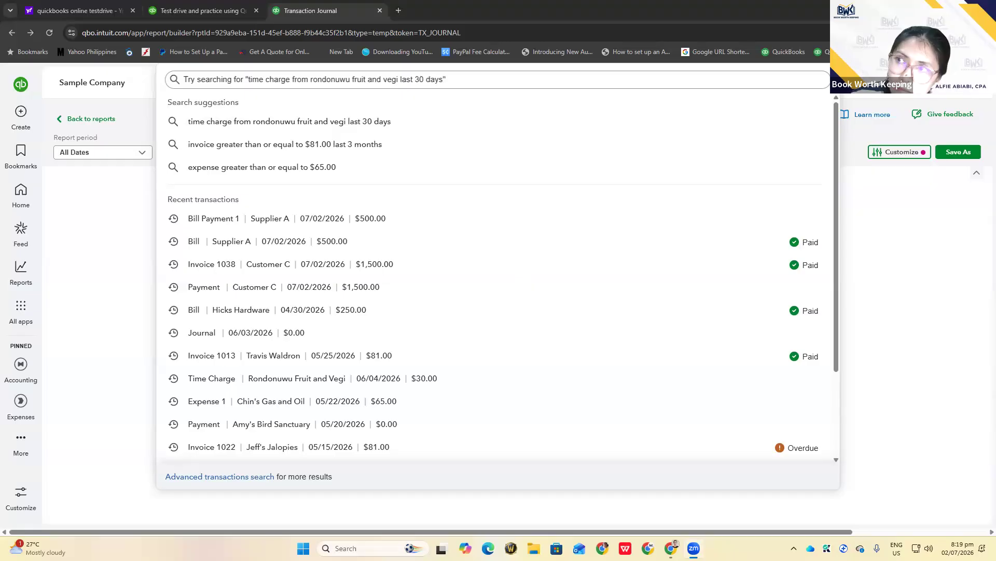
{"action": "mouse_move", "coordinate": [671, 548]}
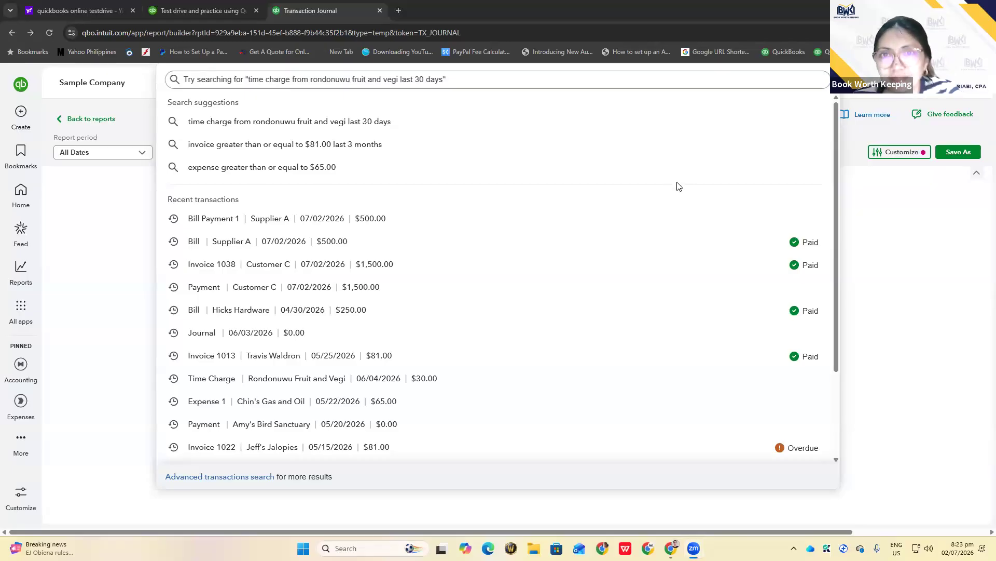
Dismiss the search suggestions and bring up the + New menu of transaction types
{"action": "left_click", "coordinate": [87, 210]}
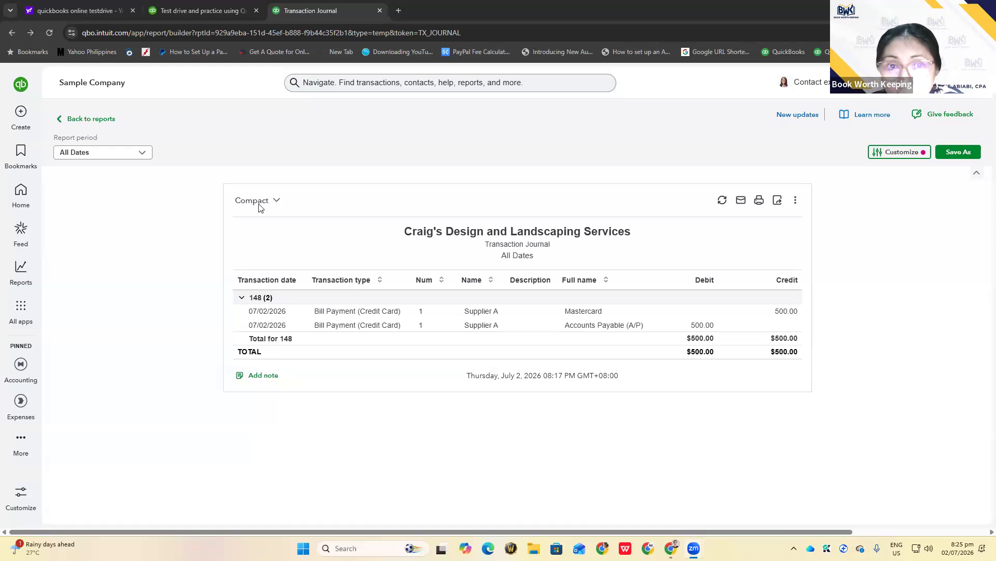
{"action": "left_click", "coordinate": [23, 118]}
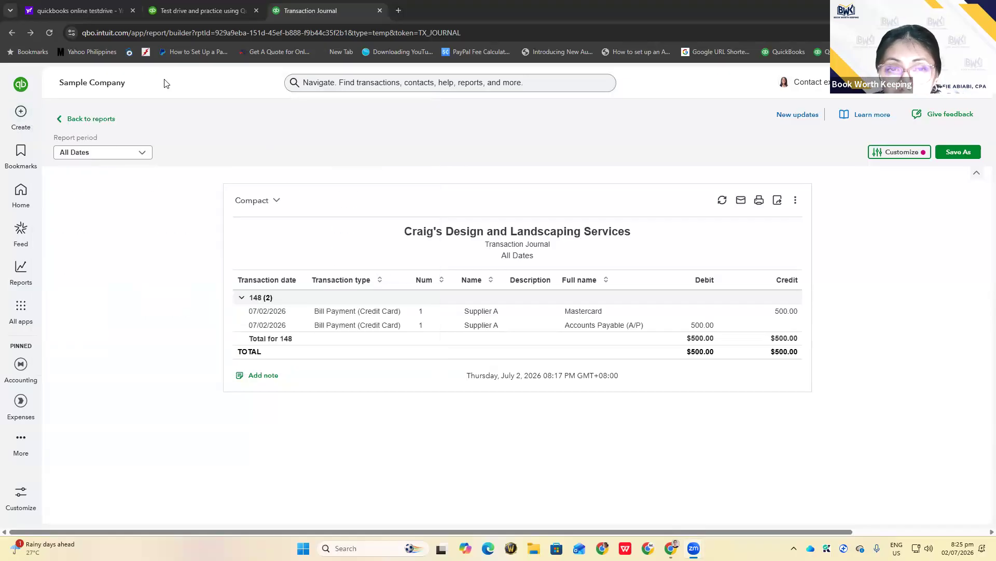
{"action": "mouse_move", "coordinate": [21, 115]}
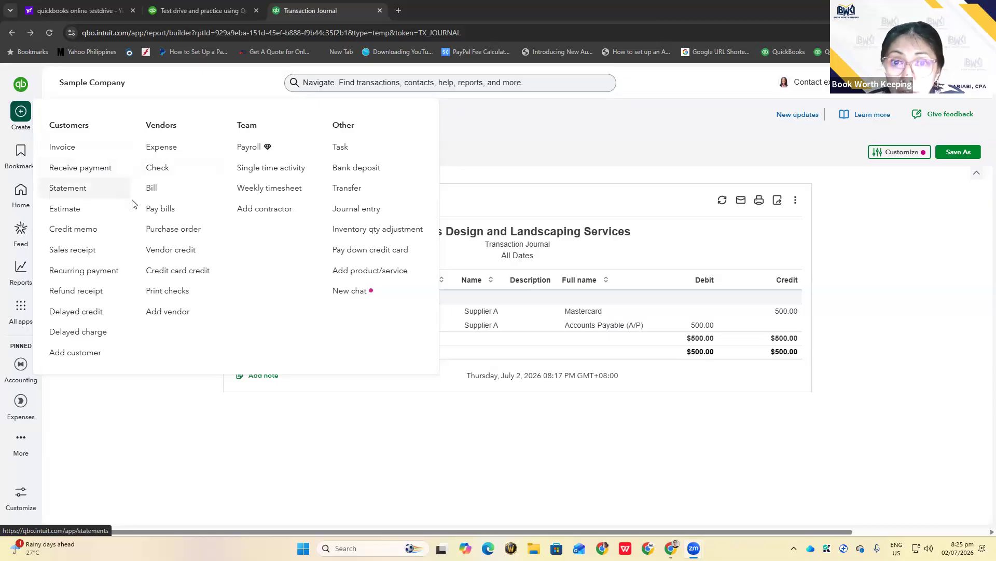
{"action": "left_click", "coordinate": [920, 332]}
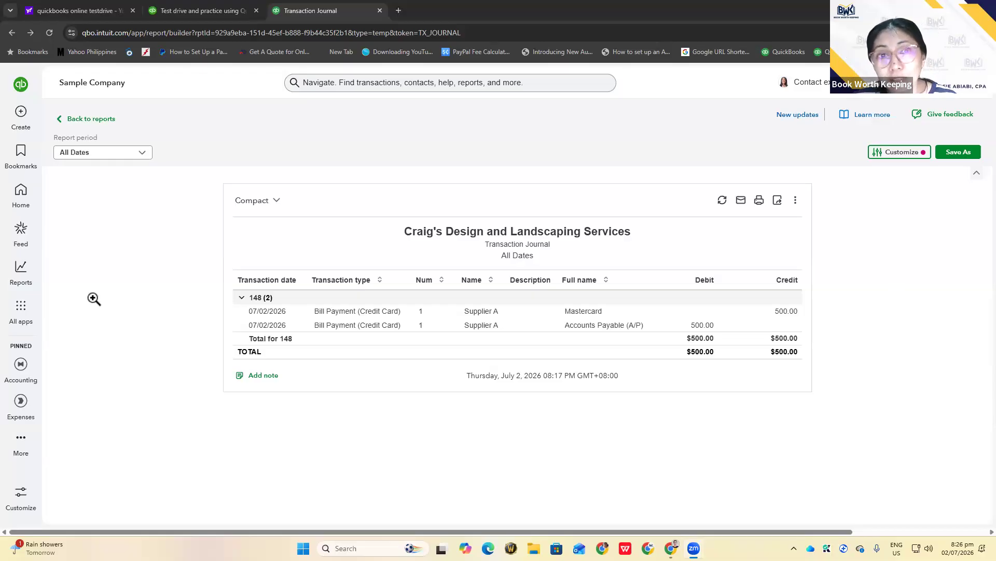
{"action": "left_click", "coordinate": [27, 115]}
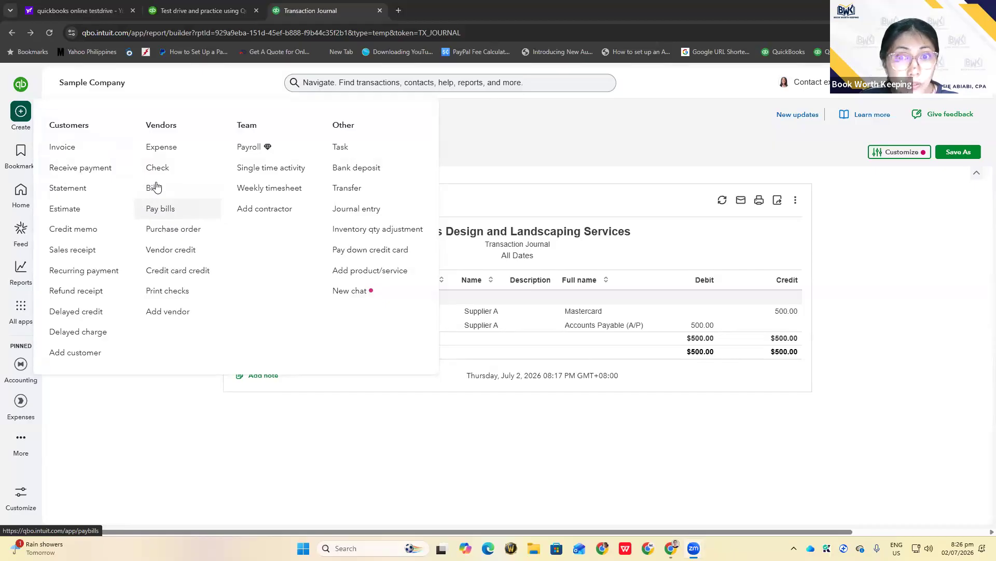
{"action": "left_click", "coordinate": [165, 212]}
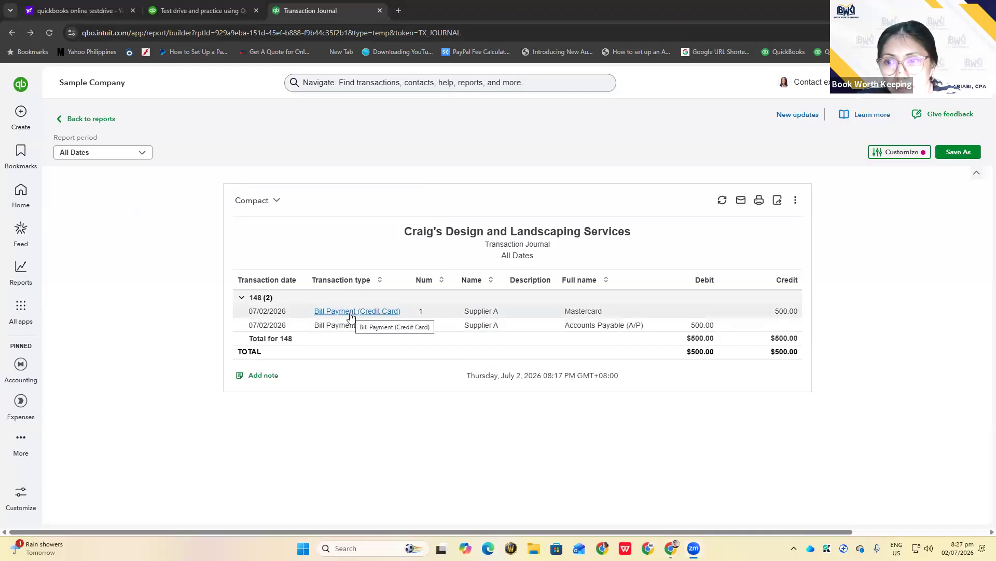
Return to reports, reopen the paid $500.00 Supplier A bill, and show its More actions
{"action": "left_click", "coordinate": [83, 118]}
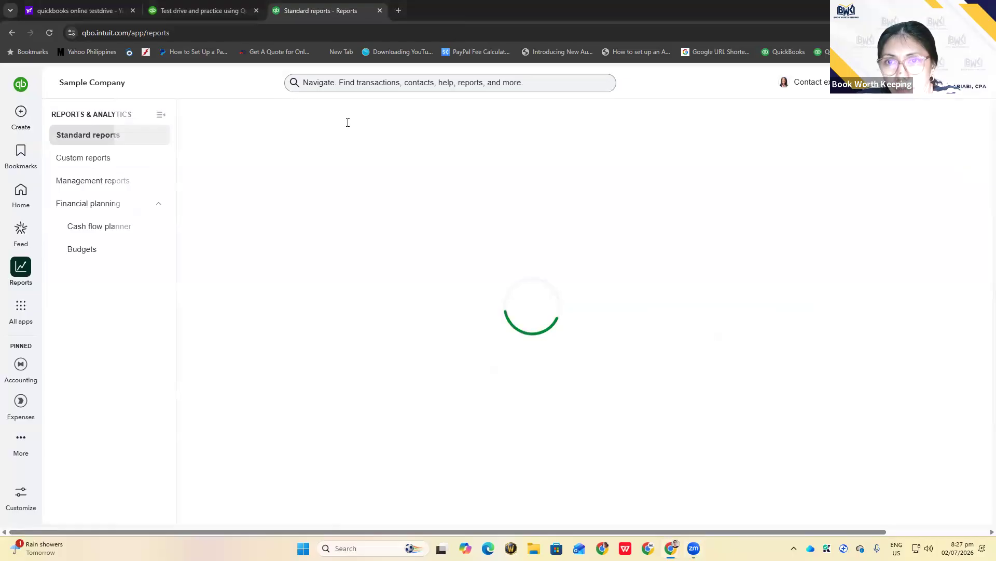
{"action": "left_click", "coordinate": [336, 87]}
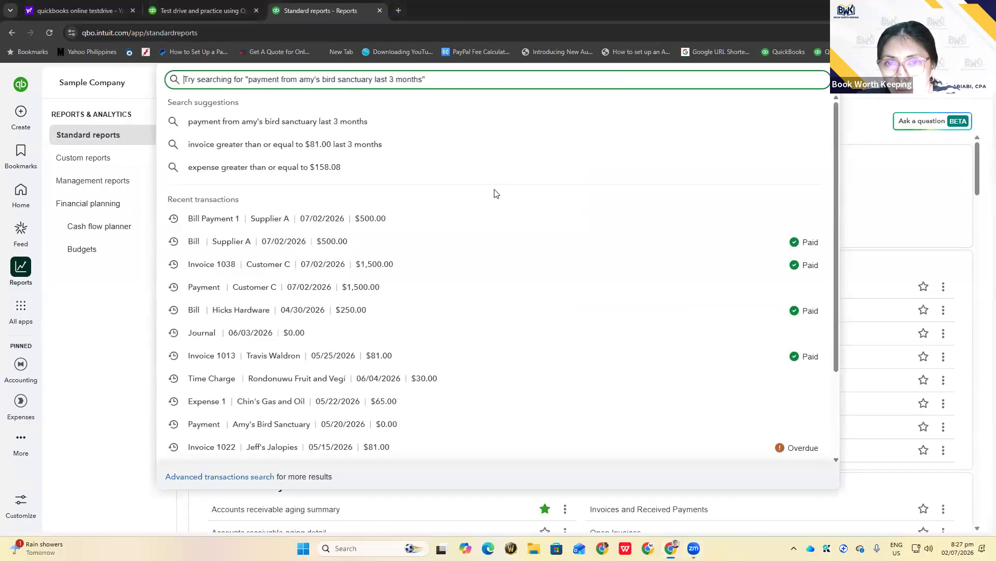
{"action": "left_click", "coordinate": [223, 245]}
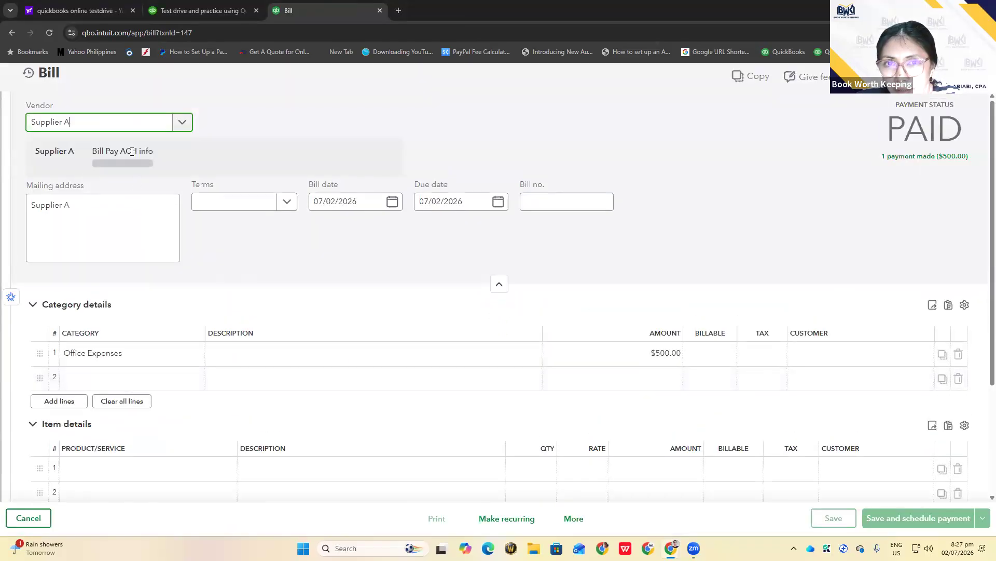
{"action": "left_click", "coordinate": [574, 519]}
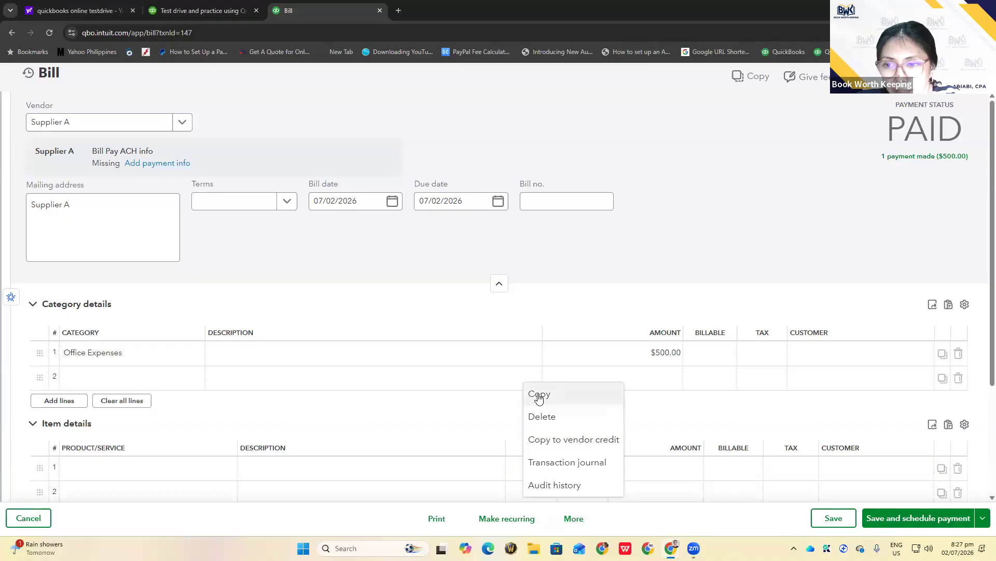
Open the bill's Transaction Journal: Office Expenses debit and Accounts Payable credit of $500.00
{"action": "left_click", "coordinate": [570, 466]}
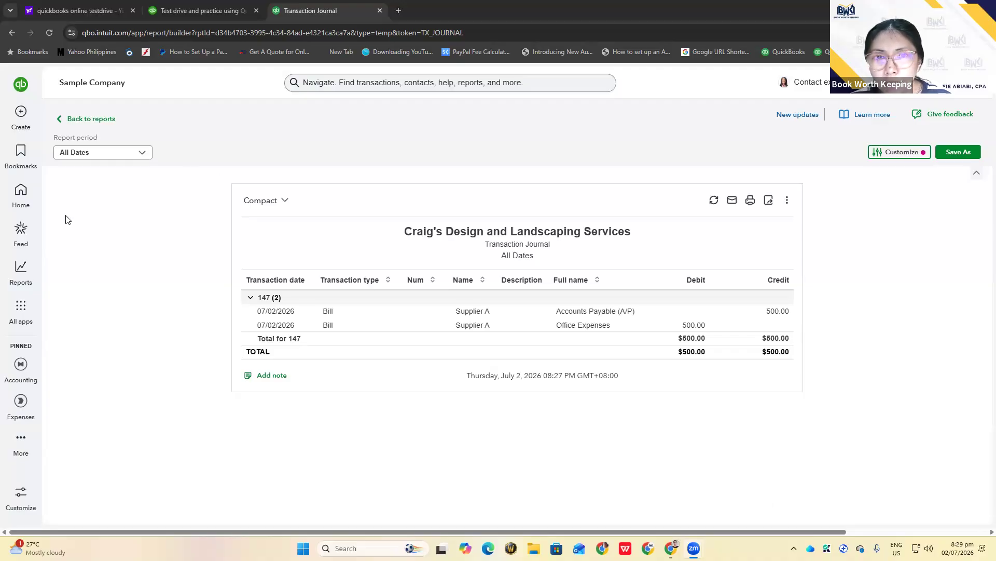
{"action": "left_click", "coordinate": [30, 116]}
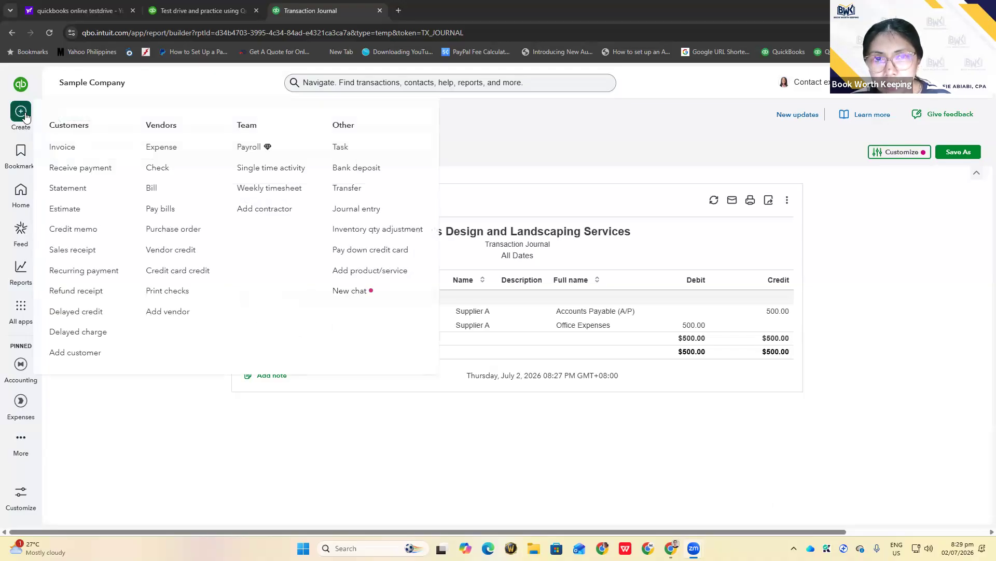
{"action": "left_click", "coordinate": [122, 426]}
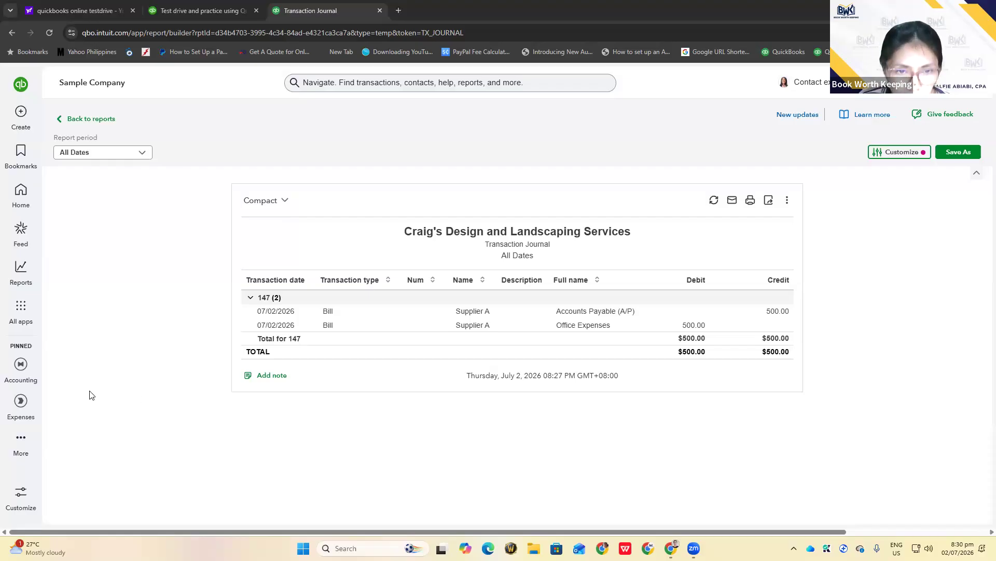
In the pending bank feed, set Books by Bessie as the payer on its deposit
{"action": "mouse_move", "coordinate": [21, 384]}
{"action": "left_click", "coordinate": [83, 218]}
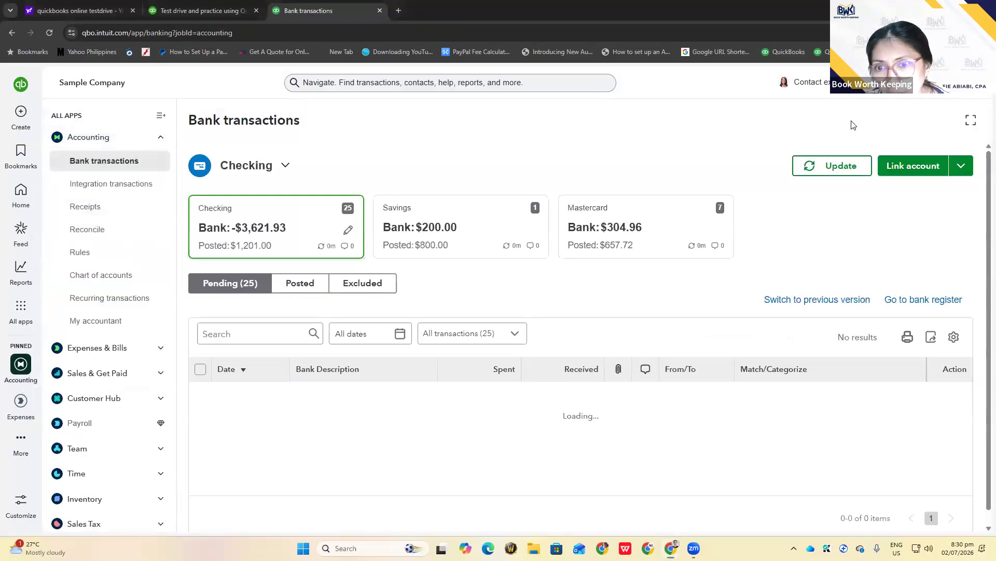
{"action": "scroll", "coordinate": [566, 325], "scroll_direction": "down", "scroll_amount": 2}
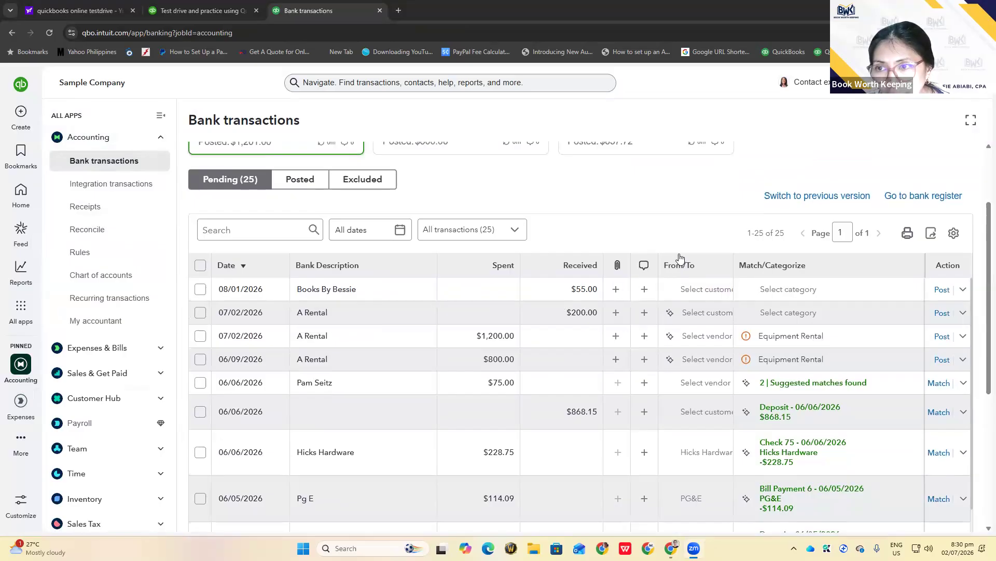
{"action": "left_click", "coordinate": [695, 290]}
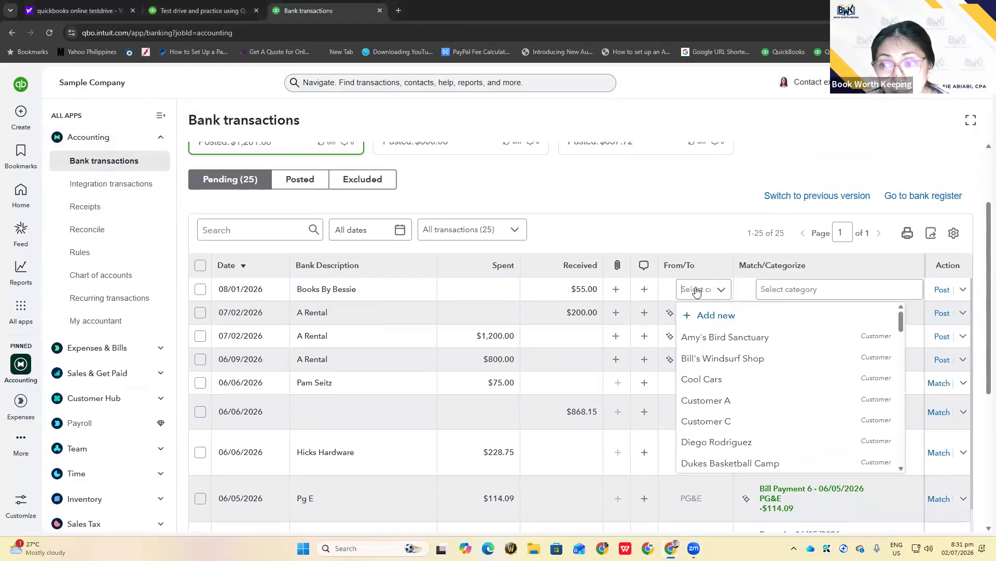
{"action": "type", "text": "book"}
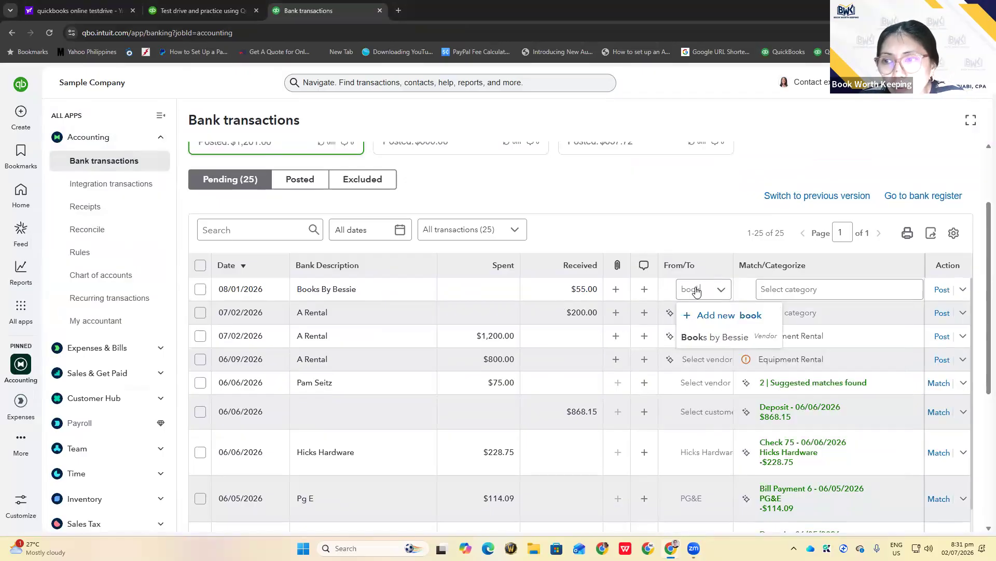
{"action": "left_click", "coordinate": [700, 338]}
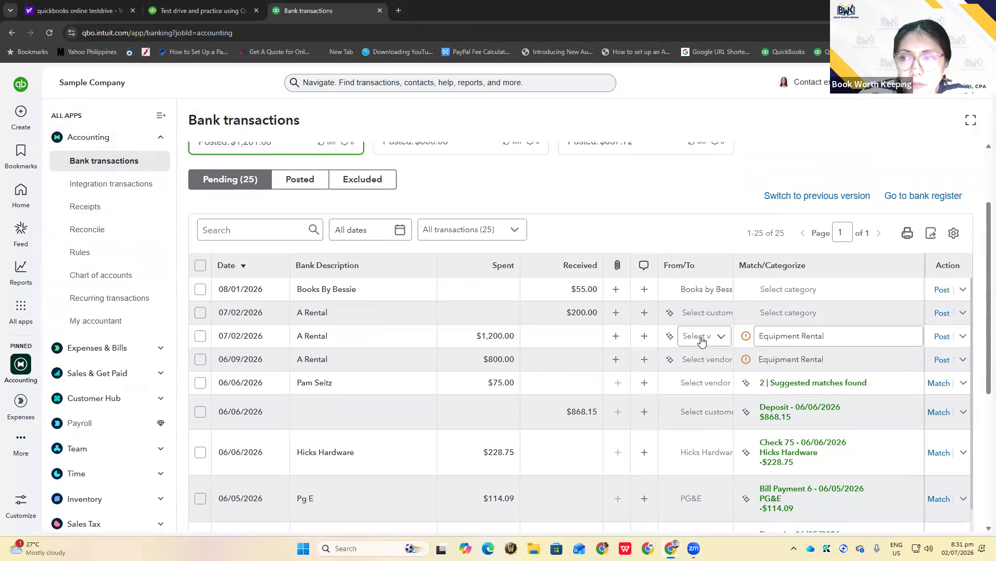
{"action": "left_click", "coordinate": [946, 291]}
{"action": "left_click", "coordinate": [944, 291]}
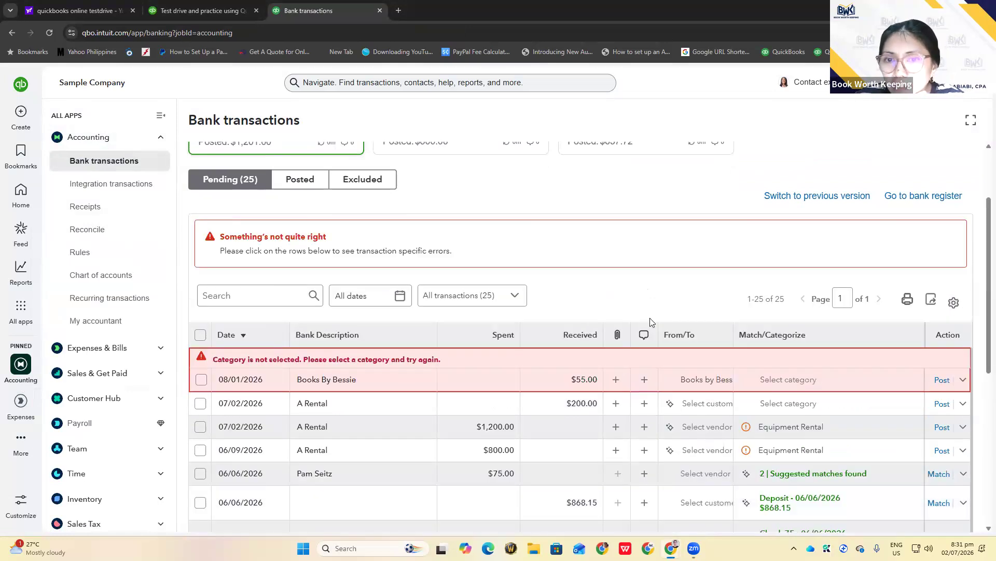
Categorize the Books By Bessie transaction as Office Expenses and post it
{"action": "scroll", "coordinate": [837, 269], "scroll_direction": "down", "scroll_amount": 2}
{"action": "left_click", "coordinate": [838, 269]}
{"action": "left_click", "coordinate": [812, 278]}
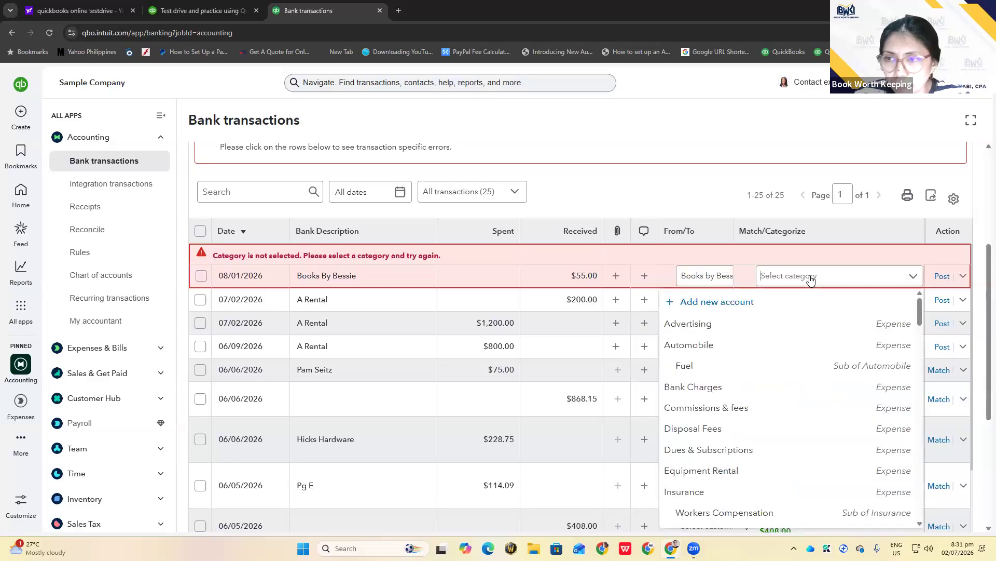
{"action": "type", "text": "offic"}
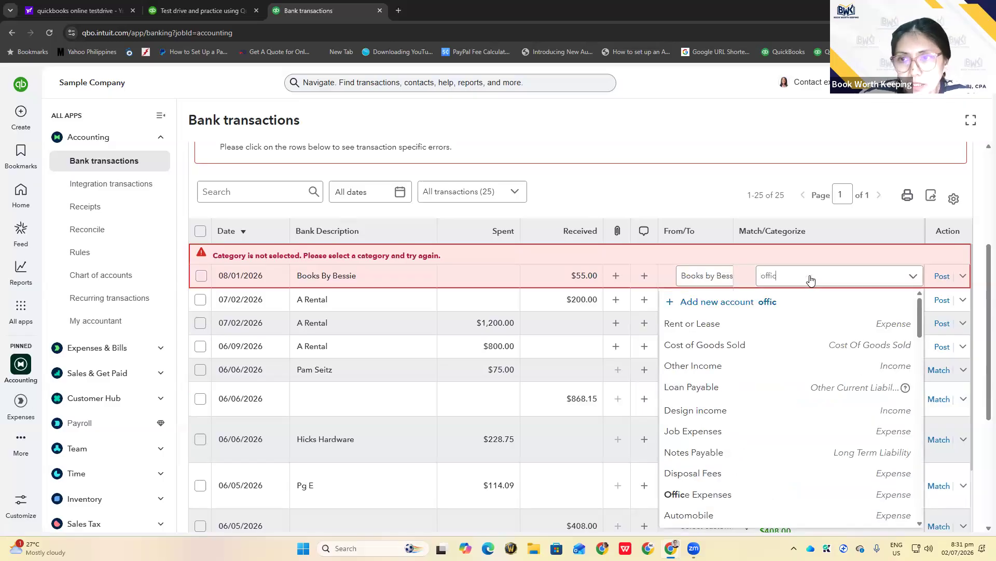
{"action": "left_click", "coordinate": [805, 321]}
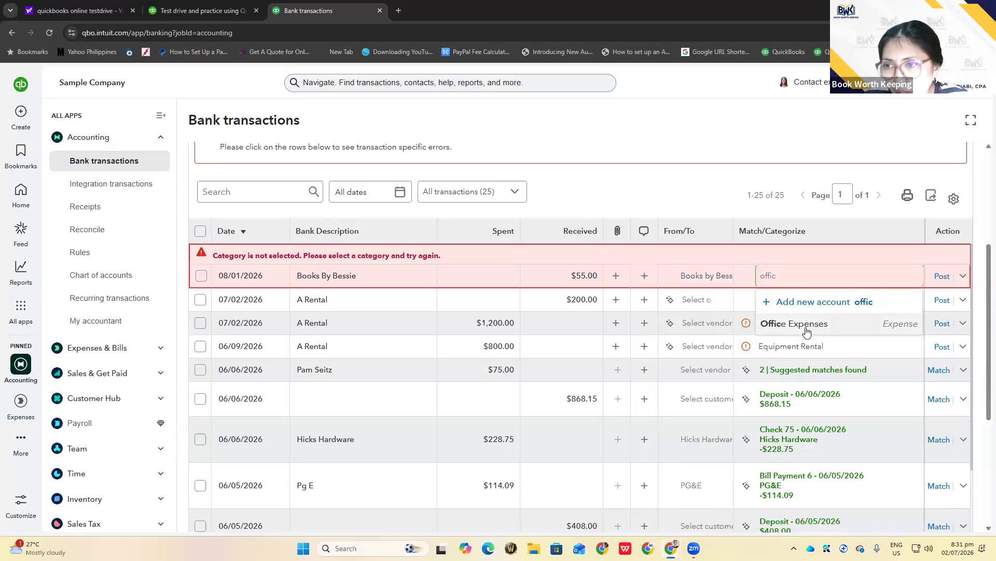
{"action": "left_click", "coordinate": [942, 186]}
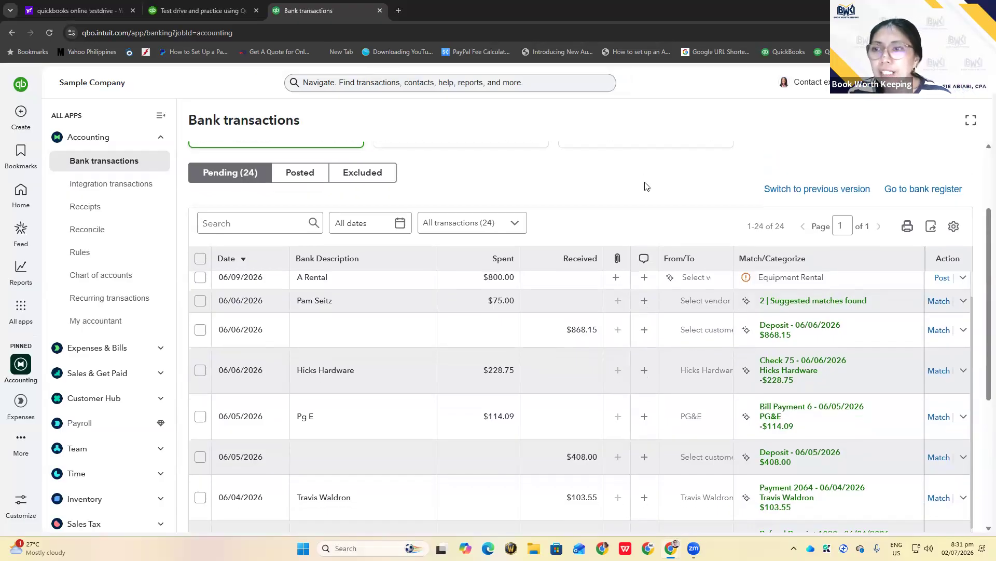
Scroll back up and start editing the $200.00 A Rental deposit
{"action": "scroll", "coordinate": [645, 184], "scroll_direction": "down", "scroll_amount": 1}
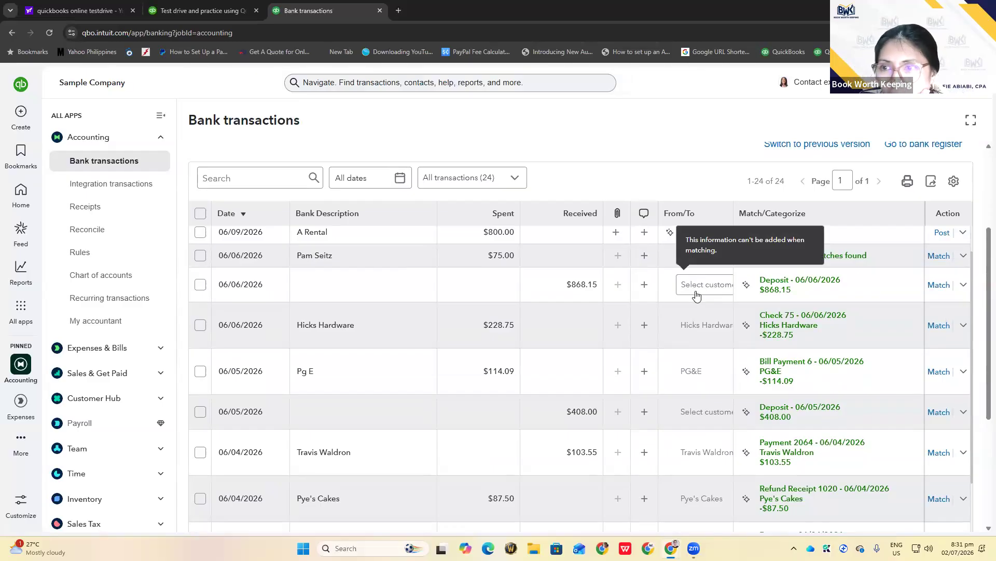
{"action": "scroll", "coordinate": [696, 294], "scroll_direction": "down", "scroll_amount": 3}
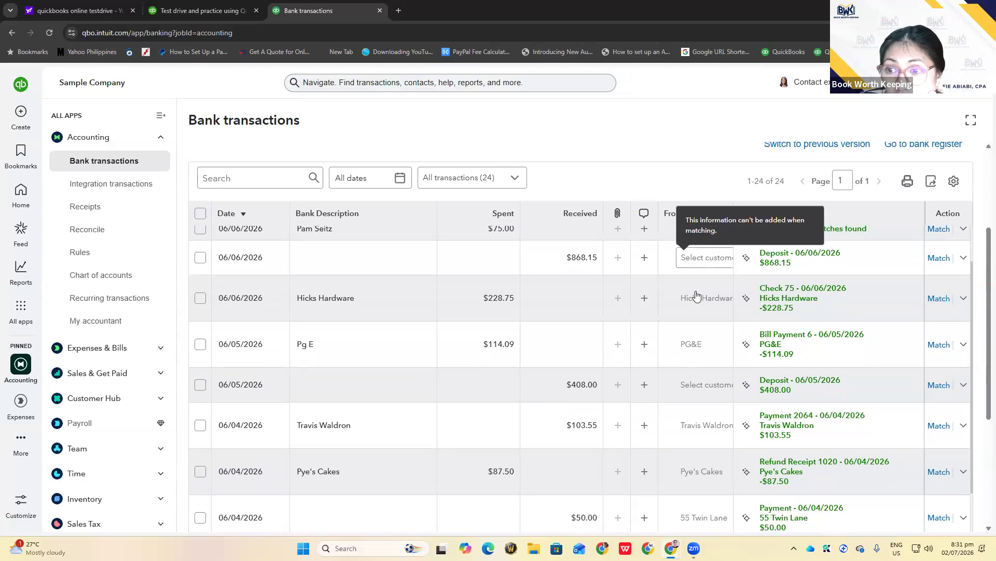
{"action": "scroll", "coordinate": [696, 295], "scroll_direction": "up", "scroll_amount": 8}
{"action": "scroll", "coordinate": [696, 295], "scroll_direction": "up", "scroll_amount": 1}
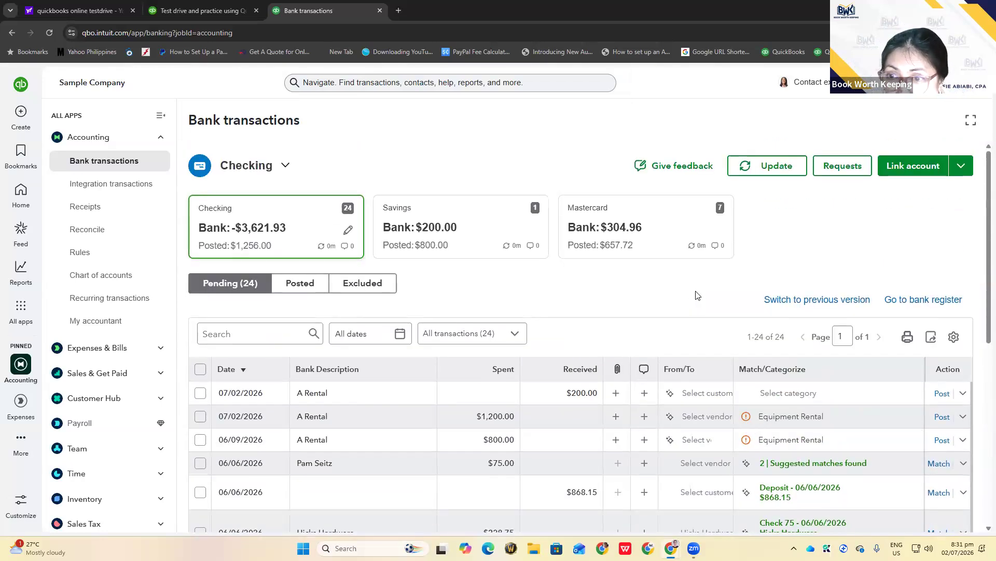
{"action": "scroll", "coordinate": [696, 295], "scroll_direction": "down", "scroll_amount": 1}
{"action": "left_click", "coordinate": [698, 342]}
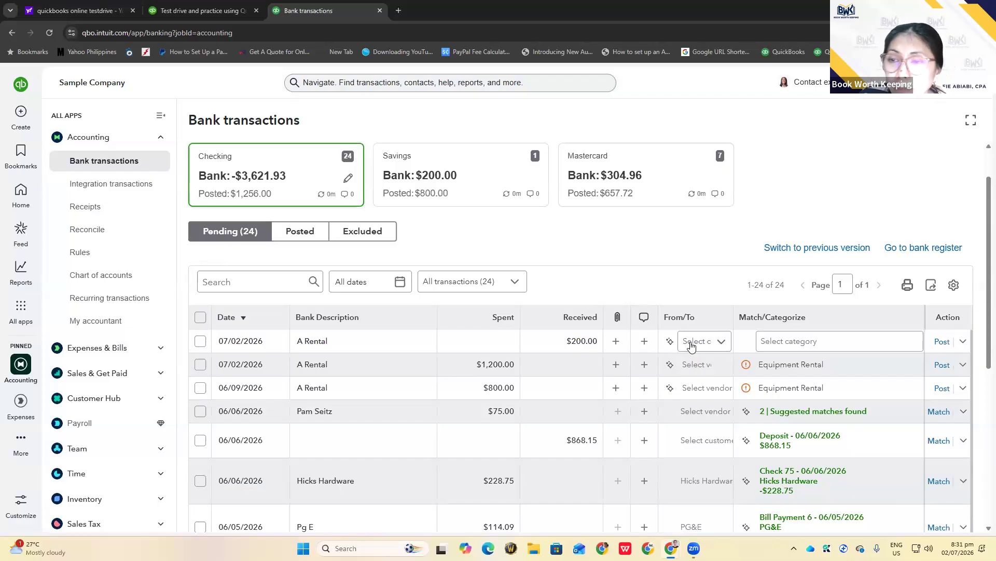
Expand the A Rental deposit and enter 'A1 Rental' in its customer field
{"action": "left_click", "coordinate": [396, 341]}
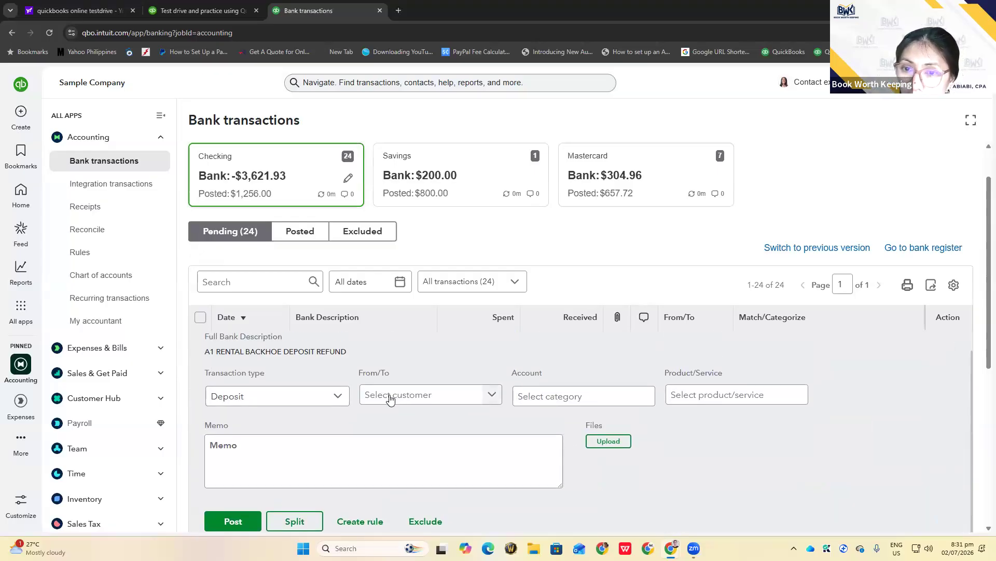
{"action": "left_click", "coordinate": [390, 397]}
{"action": "type", "text": "rent"}
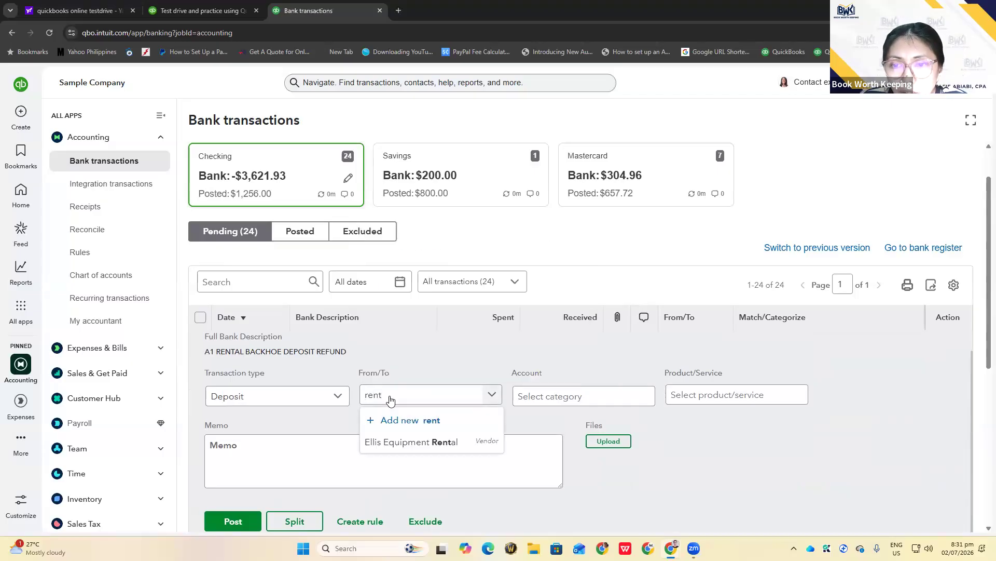
{"action": "key", "text": "BackSpace"}
{"action": "key", "text": "BackSpace"}
{"action": "key", "text": "BackSpace"}
{"action": "key", "text": "BackSpace"}
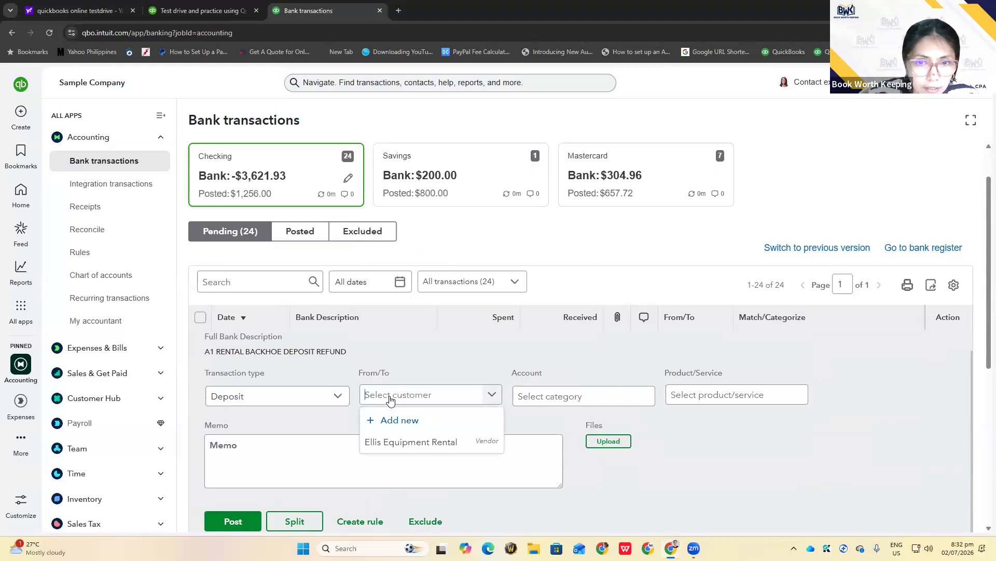
{"action": "type", "text": "A1"}
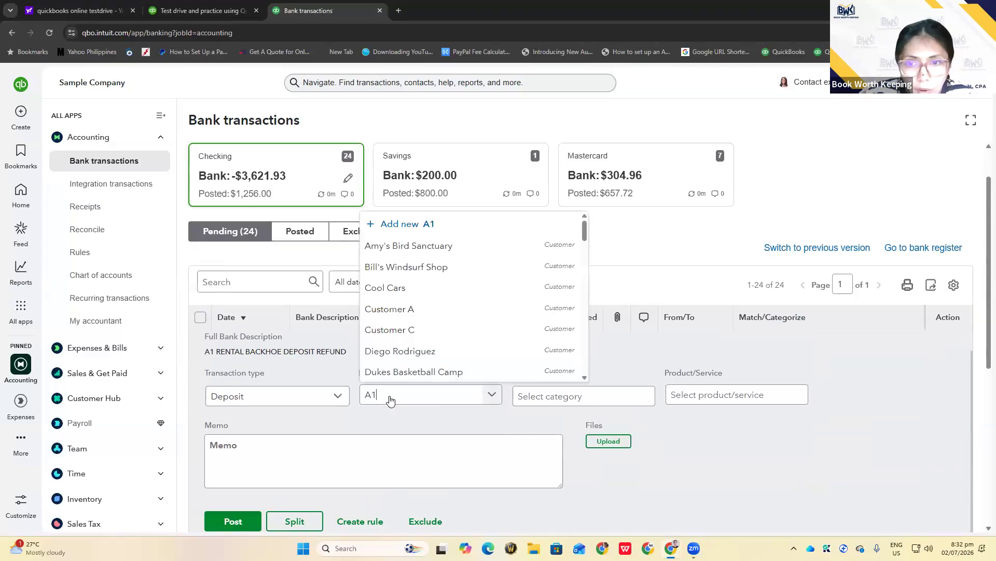
{"action": "type", "text": " Rental"}
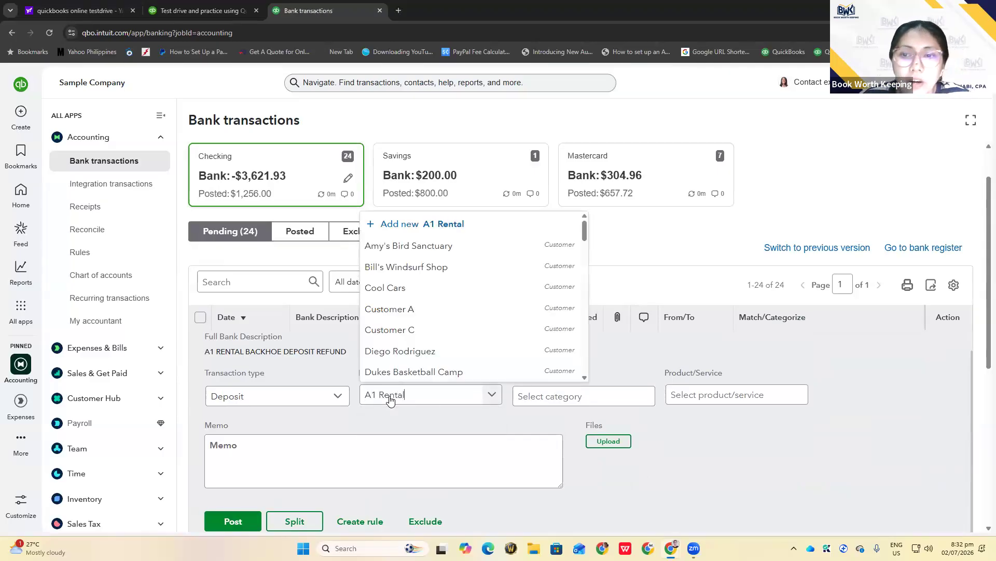
{"action": "left_click", "coordinate": [421, 428]}
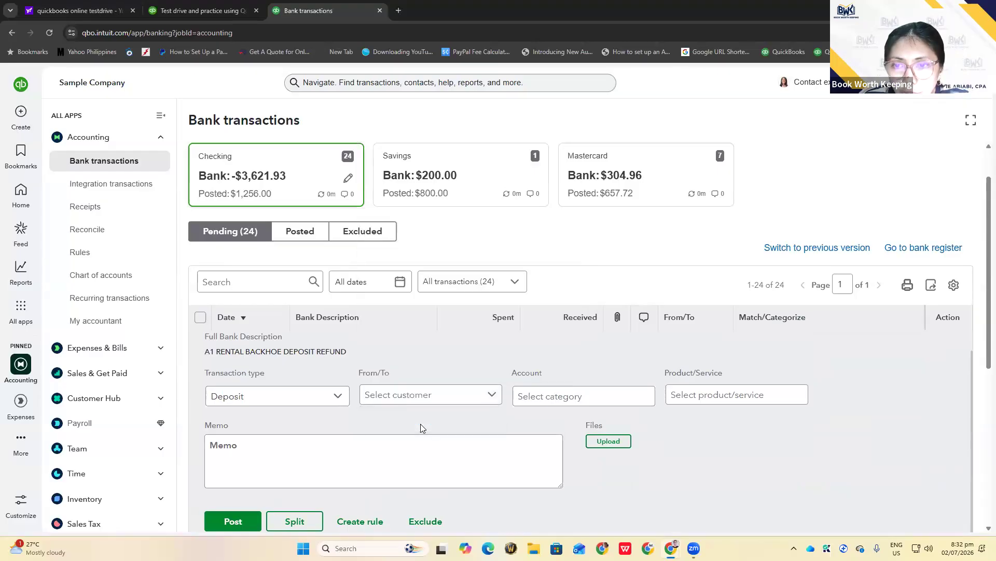
Add A1 Rental as a new customer and save the customer form
{"action": "left_click", "coordinate": [409, 396]}
{"action": "type", "text": "A1 Rebtak"}
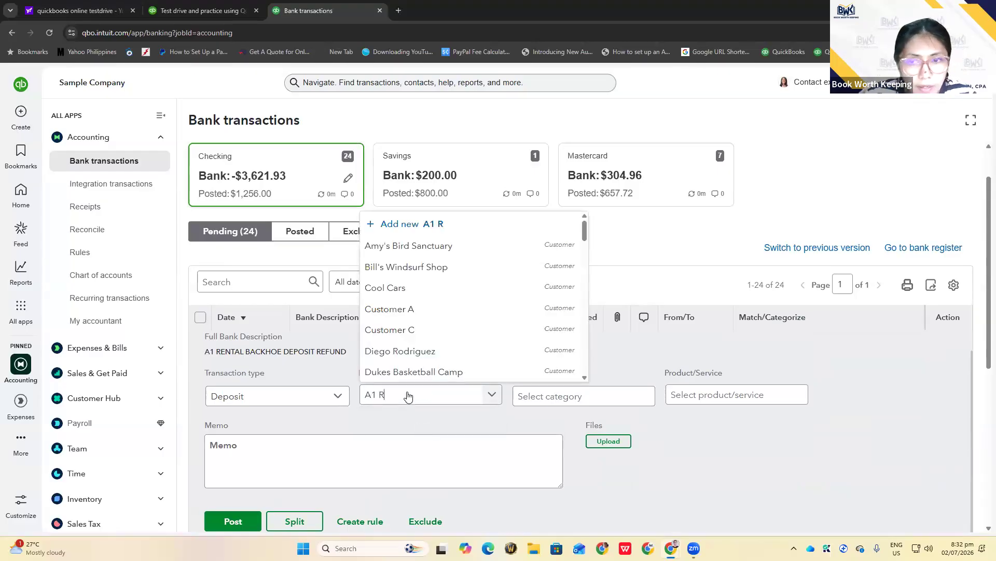
{"action": "key", "text": "BackSpace"}
{"action": "key", "text": "BackSpace"}
{"action": "key", "text": "BackSpace"}
{"action": "key", "text": "BackSpace"}
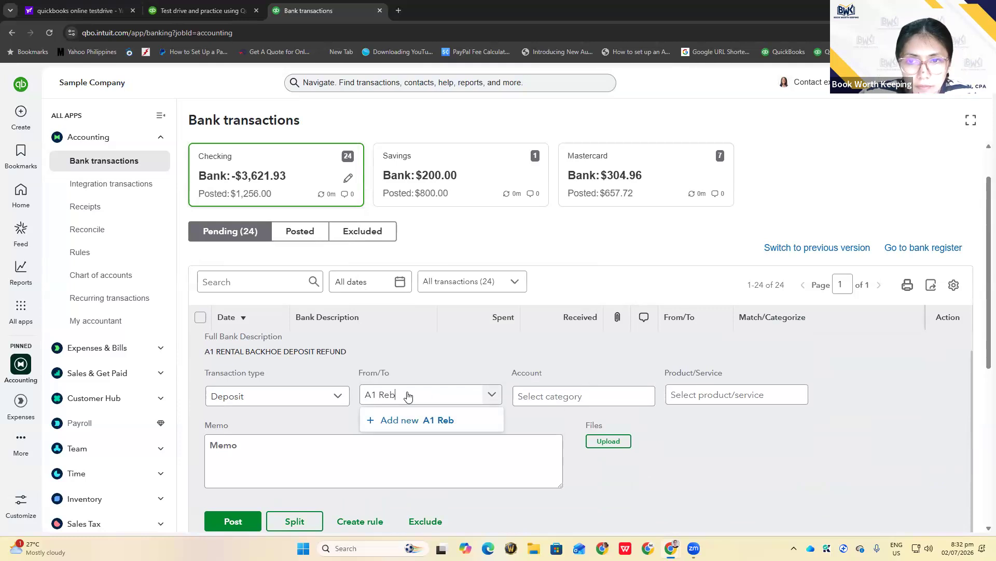
{"action": "type", "text": "ntal"}
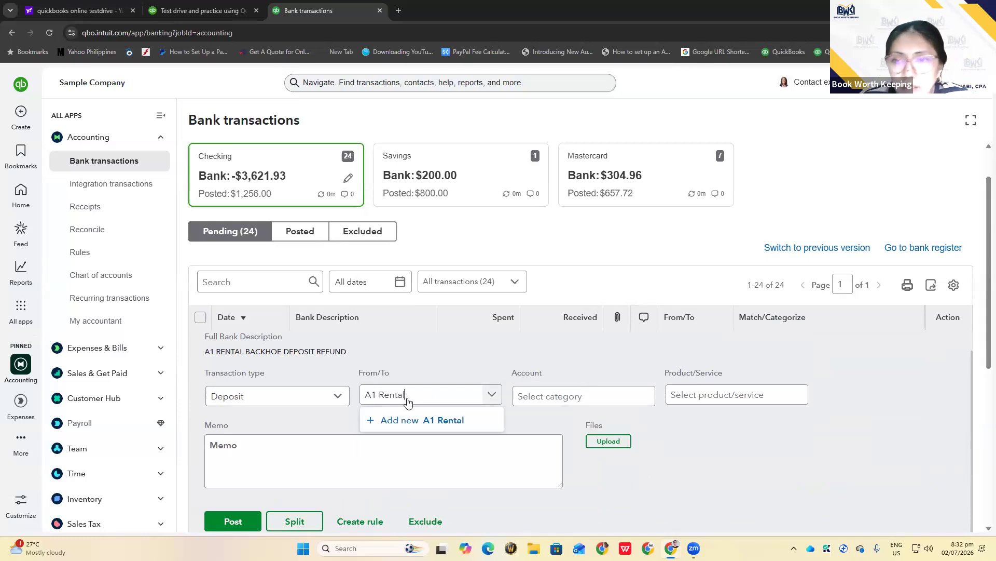
{"action": "left_click", "coordinate": [412, 420]}
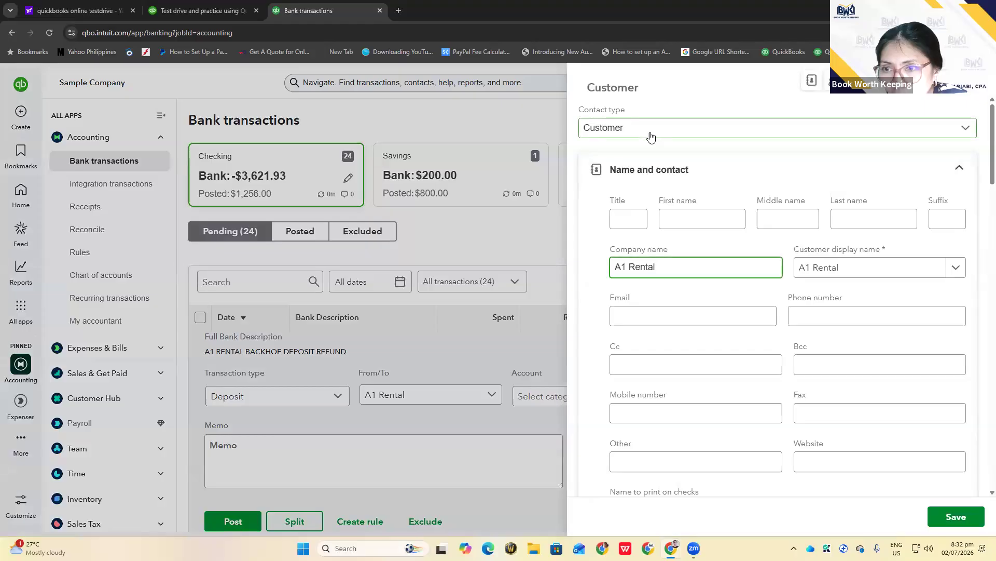
{"action": "left_click", "coordinate": [947, 513]}
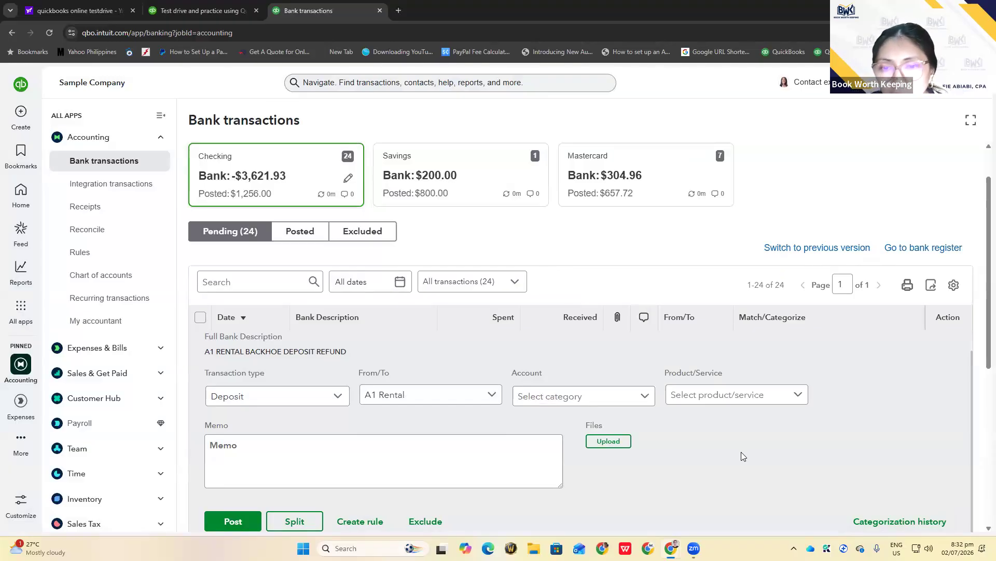
Close the A1 Rental deposit's detail panel, leaving 24 pending, and open the + New menu
{"action": "scroll", "coordinate": [741, 453], "scroll_direction": "down", "scroll_amount": 7}
{"action": "scroll", "coordinate": [741, 455], "scroll_direction": "down", "scroll_amount": 2}
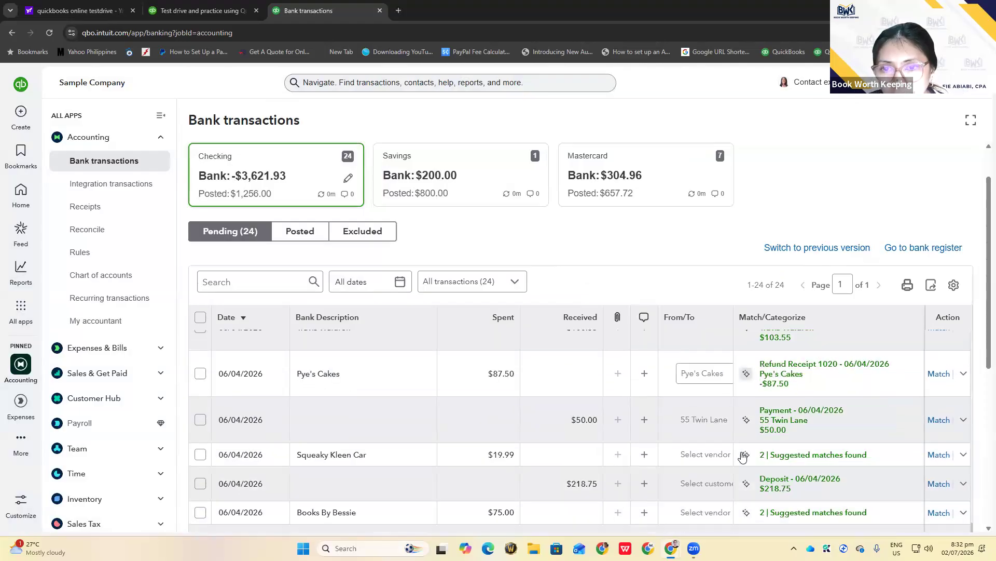
{"action": "scroll", "coordinate": [741, 456], "scroll_direction": "up", "scroll_amount": 9}
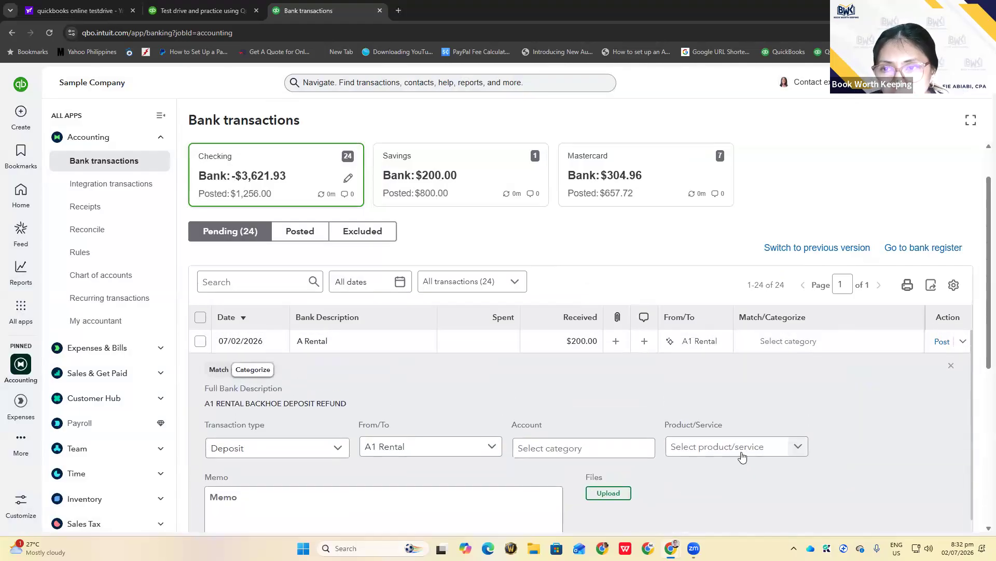
{"action": "scroll", "coordinate": [797, 446], "scroll_direction": "up", "scroll_amount": 1}
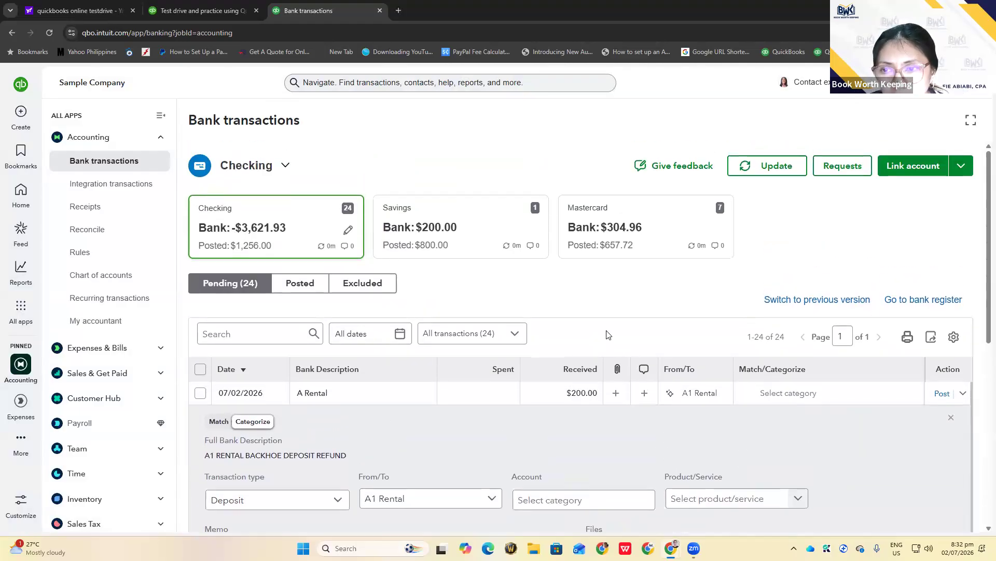
{"action": "left_click", "coordinate": [951, 419]}
{"action": "scroll", "coordinate": [469, 425], "scroll_direction": "down", "scroll_amount": 3}
{"action": "scroll", "coordinate": [469, 424], "scroll_direction": "down", "scroll_amount": 4}
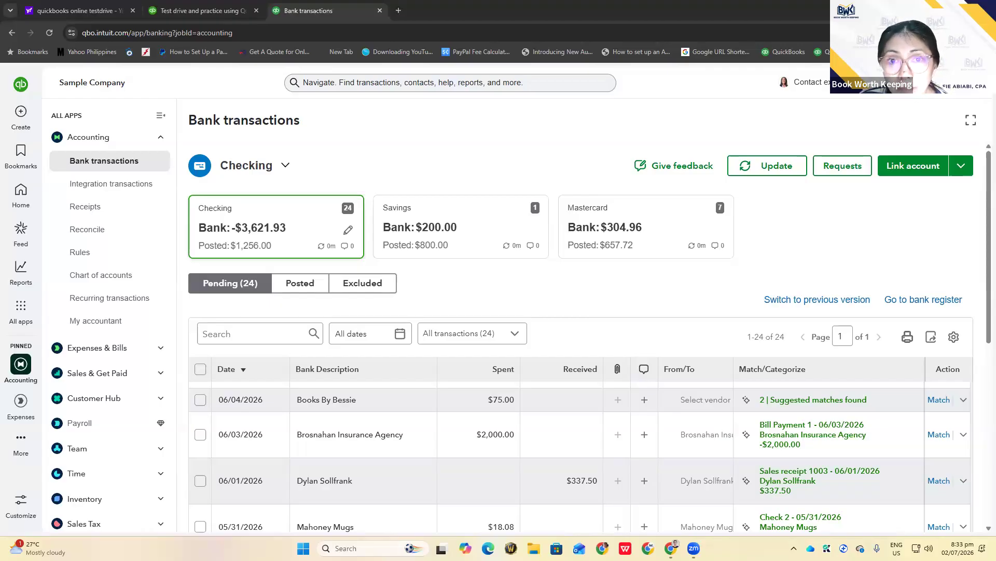
{"action": "left_click", "coordinate": [21, 111]}
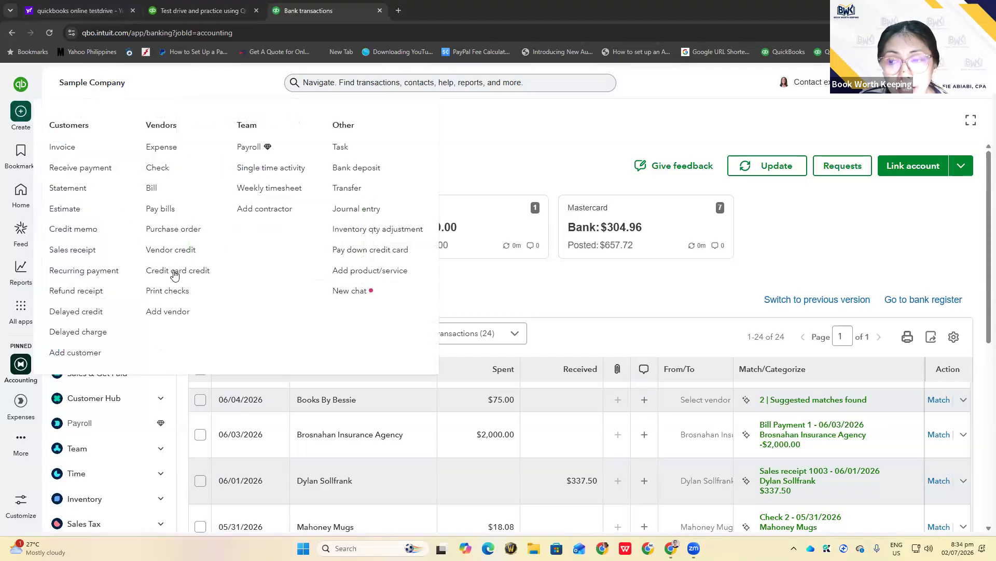